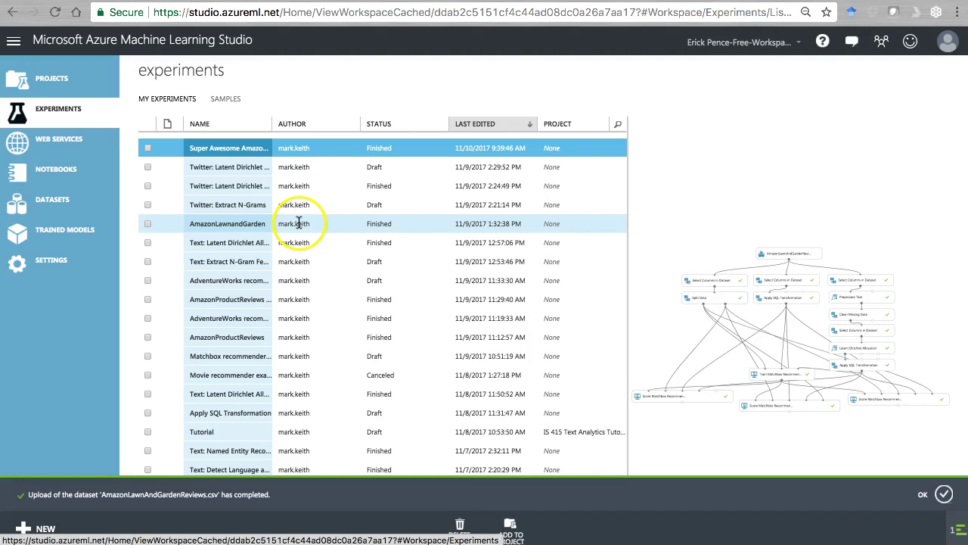
Create a new blank experiment.
{"action": "left_click", "coordinate": [36, 529]}
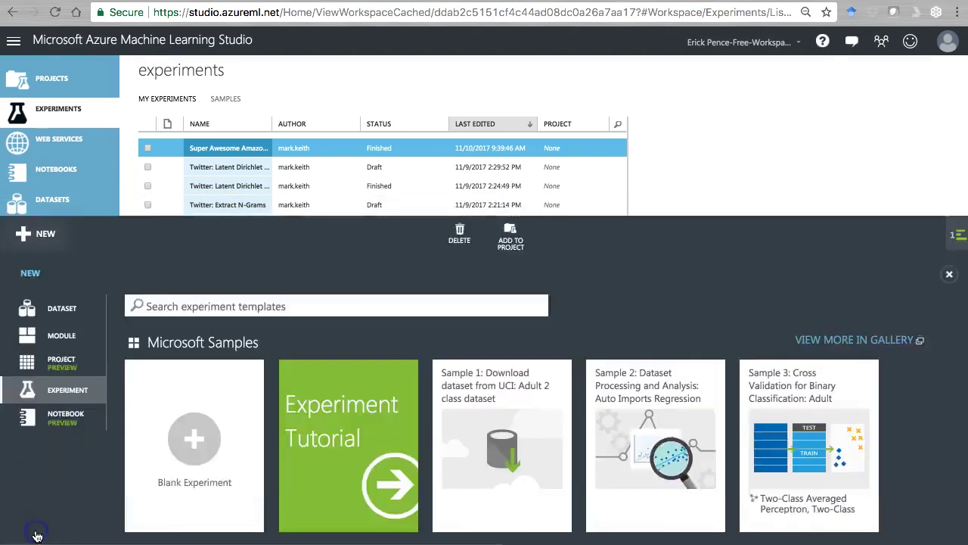
{"action": "left_click", "coordinate": [207, 307]}
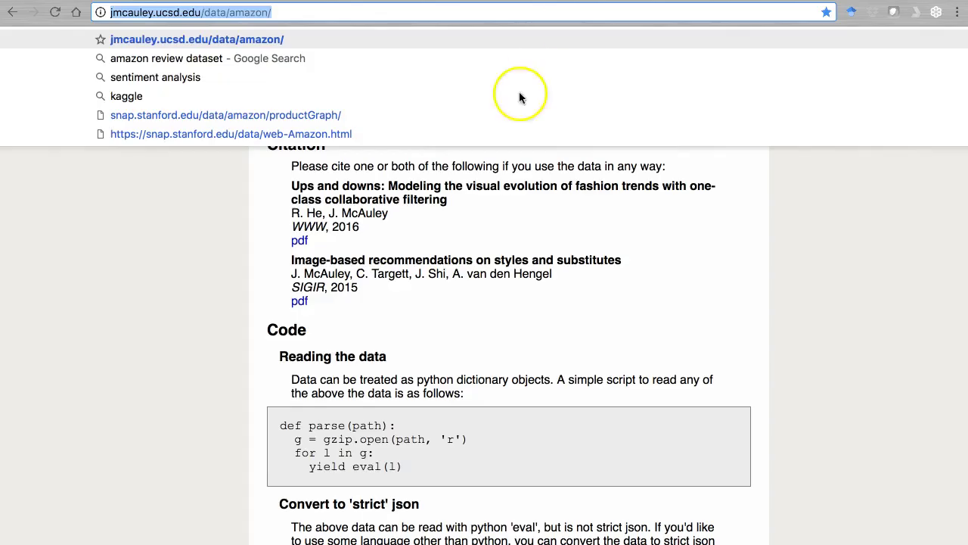
Switch to the Amazon product data page and review its description and the table of small subsets by product category.
{"action": "left_click", "coordinate": [354, 232]}
{"action": "scroll", "coordinate": [363, 231], "scroll_direction": "up", "scroll_amount": 20}
{"action": "scroll", "coordinate": [366, 228], "scroll_direction": "down", "scroll_amount": 2}
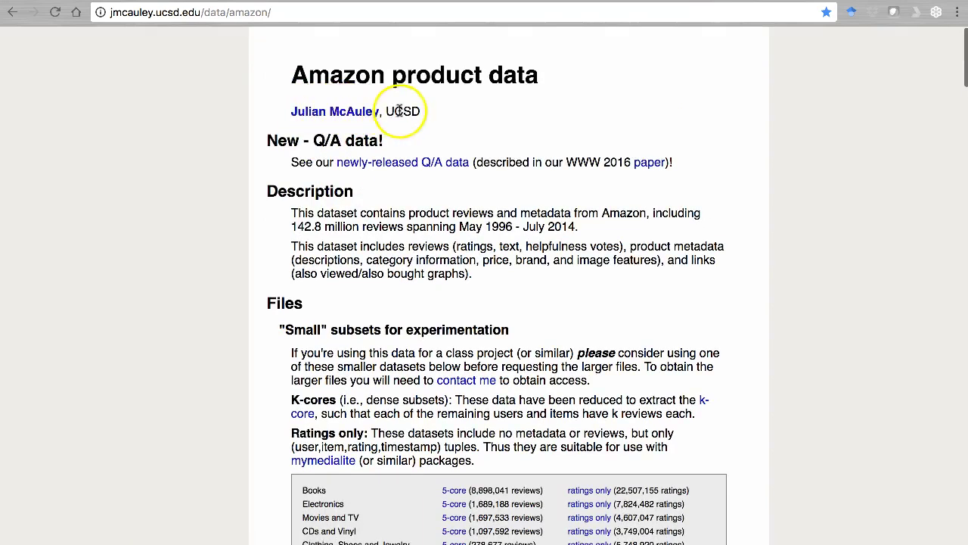
{"action": "scroll", "coordinate": [460, 182], "scroll_direction": "down", "scroll_amount": 5}
{"action": "scroll", "coordinate": [446, 178], "scroll_direction": "down", "scroll_amount": 3}
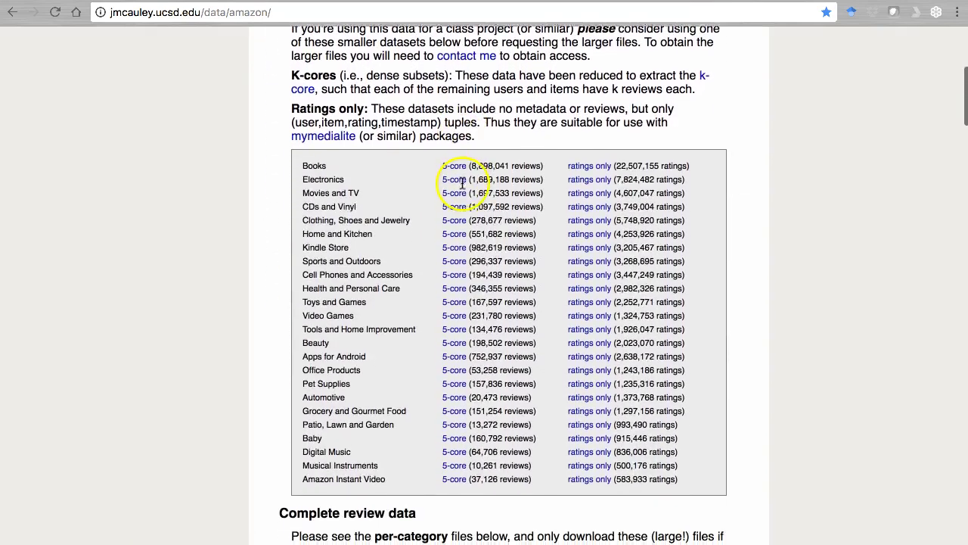
{"action": "scroll", "coordinate": [454, 186], "scroll_direction": "up", "scroll_amount": 1}
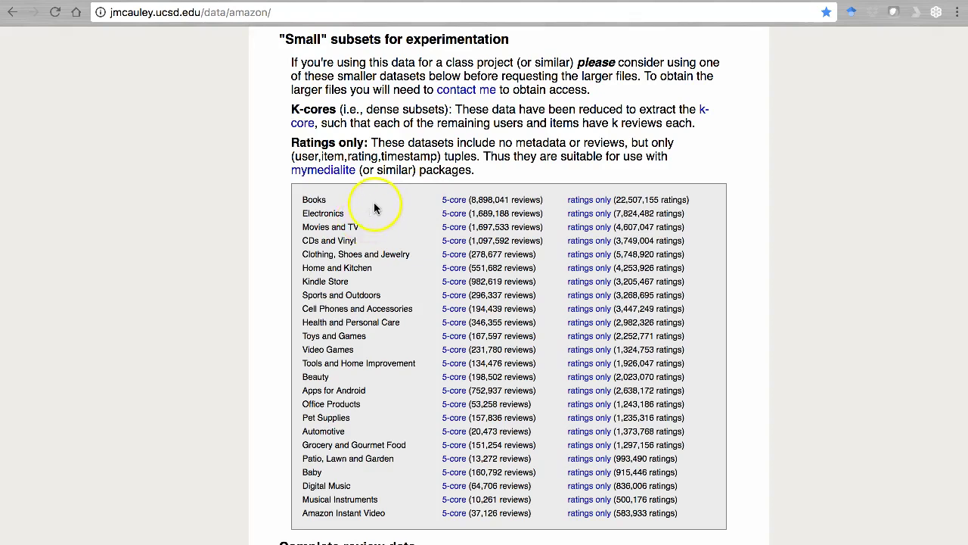
{"action": "scroll", "coordinate": [375, 205], "scroll_direction": "down", "scroll_amount": 1}
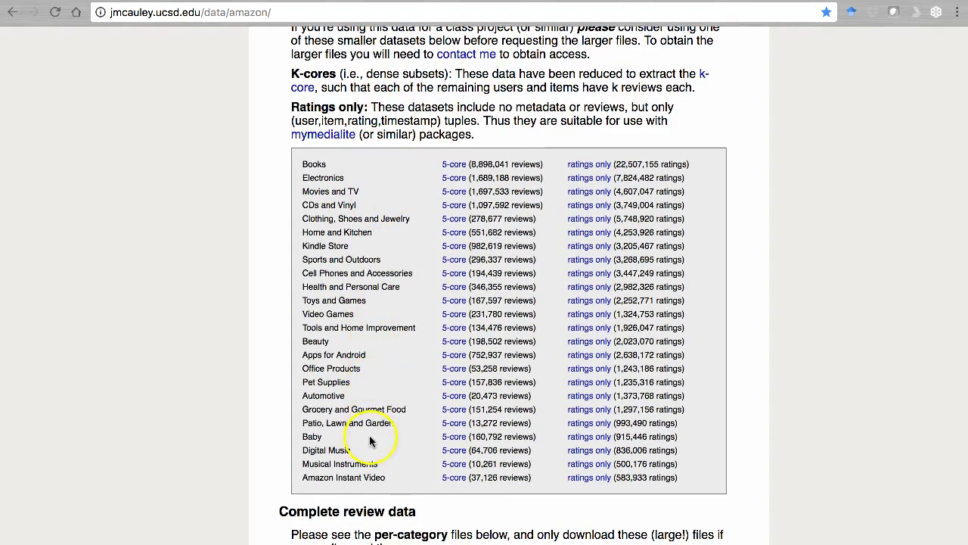
{"action": "scroll", "coordinate": [355, 408], "scroll_direction": "up", "scroll_amount": 1}
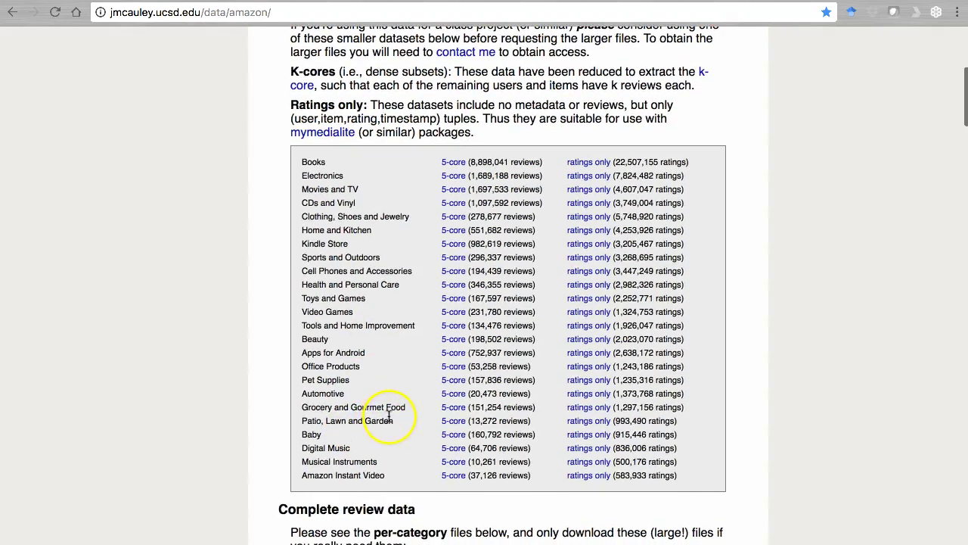
Look through the sample review, sample metadata and per-category files, and highlight the two papers in the Citation section.
{"action": "scroll", "coordinate": [386, 419], "scroll_direction": "down", "scroll_amount": 5}
{"action": "scroll", "coordinate": [381, 414], "scroll_direction": "down", "scroll_amount": 6}
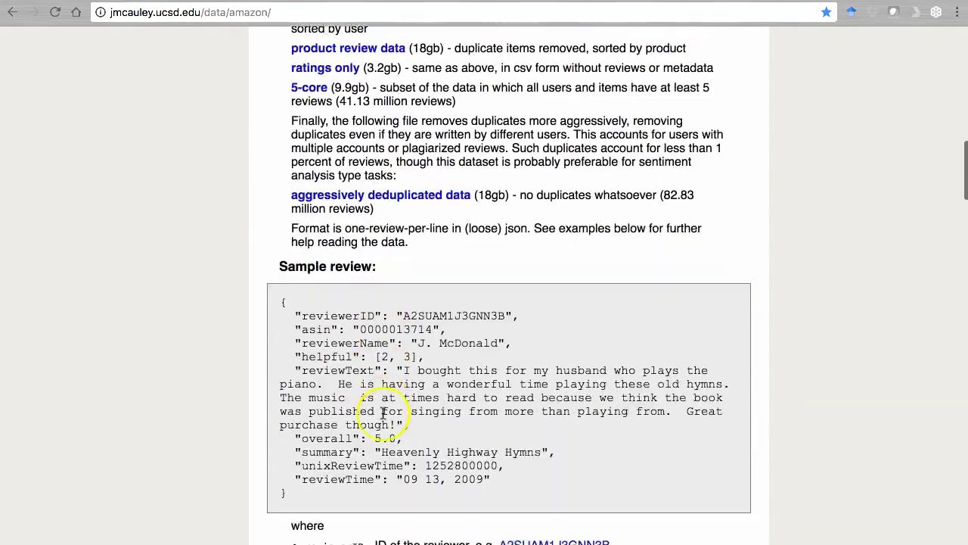
{"action": "scroll", "coordinate": [384, 413], "scroll_direction": "down", "scroll_amount": 4}
{"action": "scroll", "coordinate": [384, 414], "scroll_direction": "down", "scroll_amount": 9}
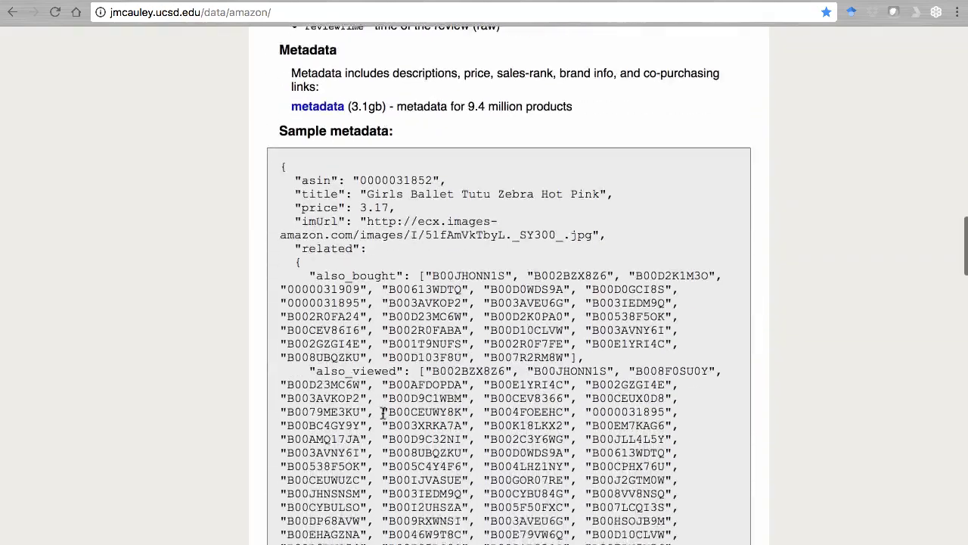
{"action": "scroll", "coordinate": [384, 415], "scroll_direction": "down", "scroll_amount": 6}
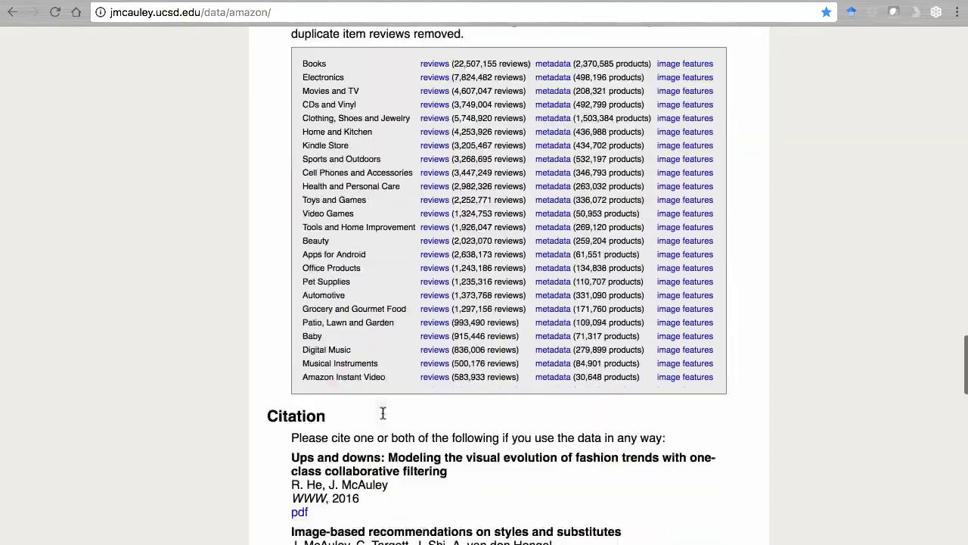
{"action": "left_click_drag", "start_coordinate": [292, 236], "coordinate": [321, 339]}
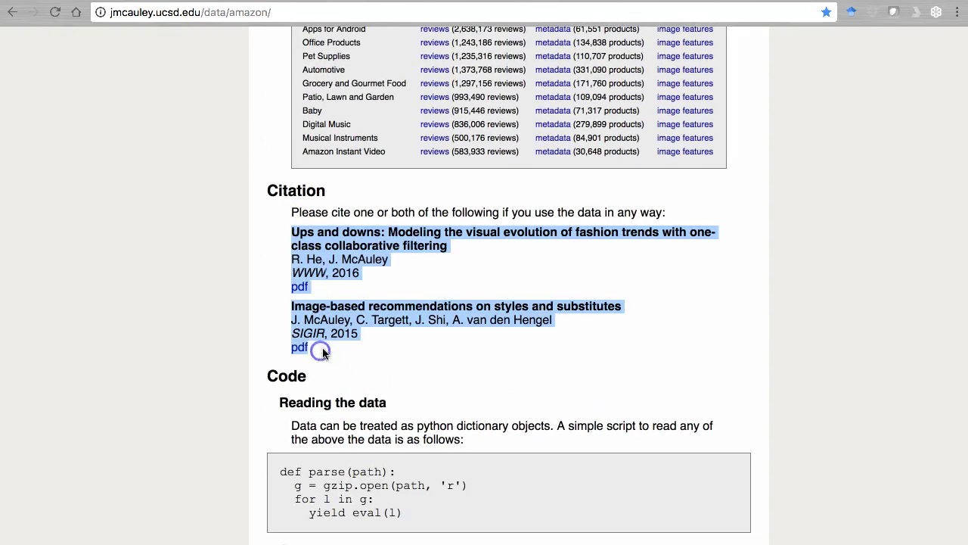
{"action": "left_click", "coordinate": [322, 352]}
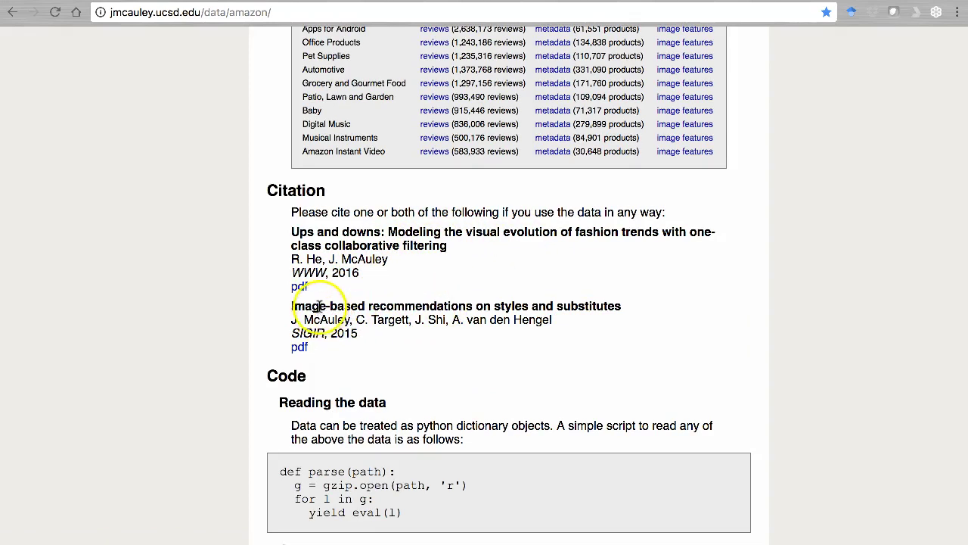
Open the PDFs of both cited papers in new tabs and switch to the "Ups and Downs" paper.
{"action": "left_click", "coordinate": [300, 289]}
{"action": "right_click", "coordinate": [299, 289]}
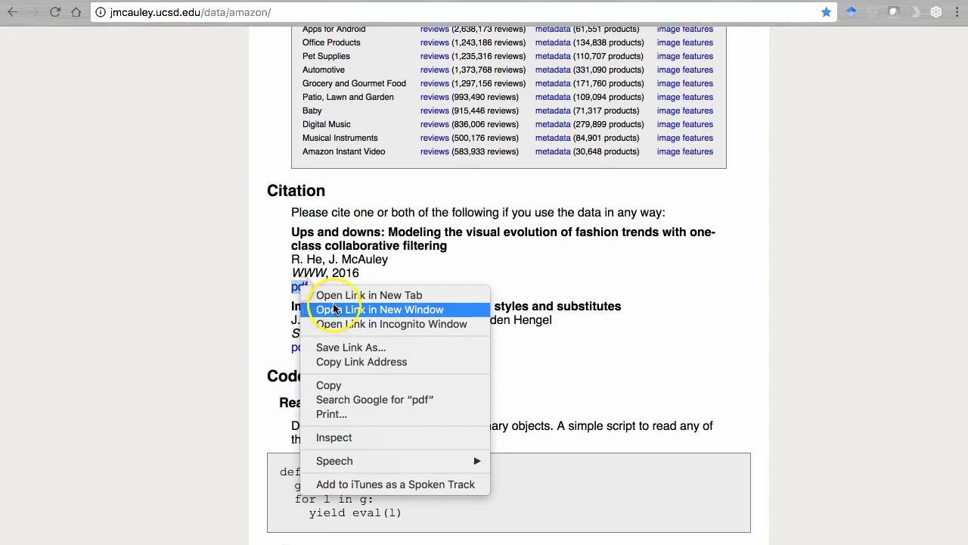
{"action": "left_click", "coordinate": [290, 298]}
{"action": "right_click", "coordinate": [302, 355]}
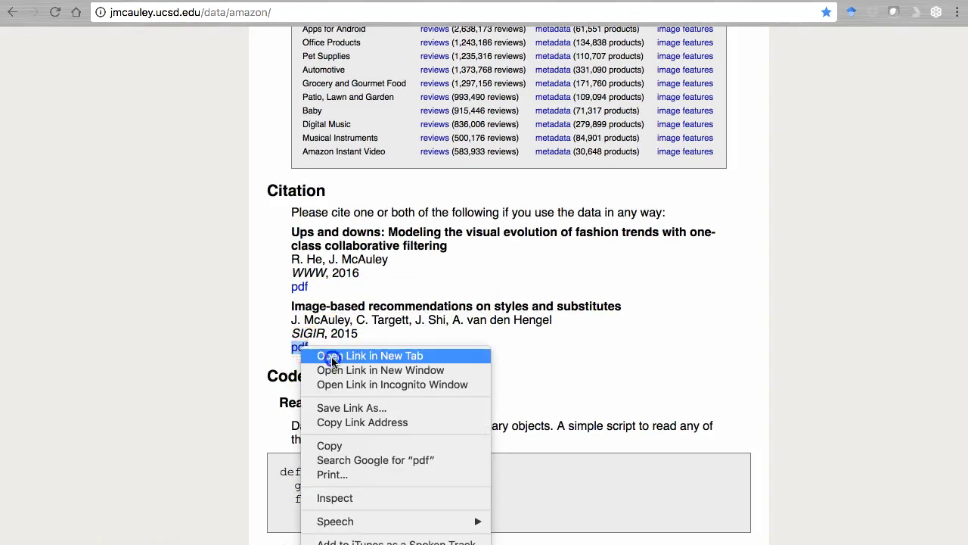
{"action": "left_click", "coordinate": [306, 354]}
{"action": "key", "text": "ctrl+Tab"}
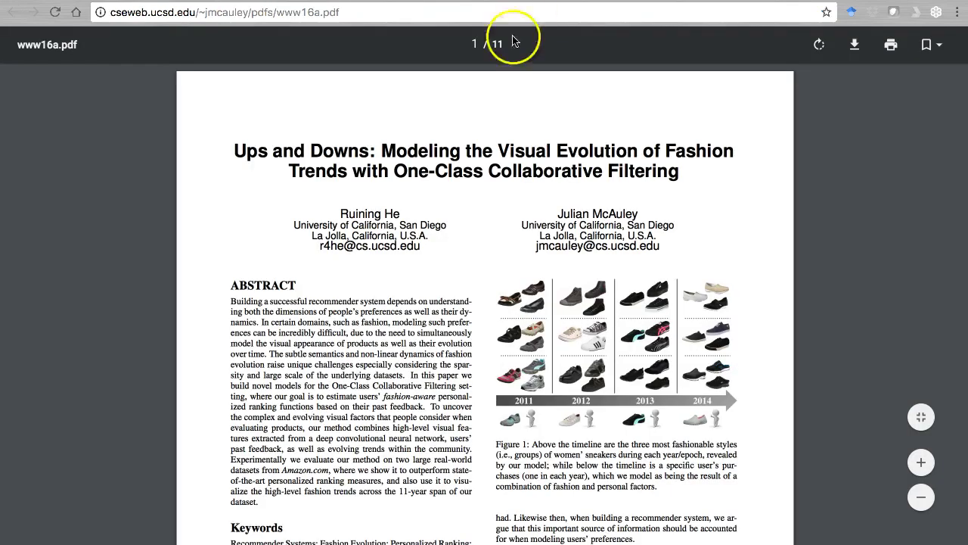
Skim the first pages of the "Ups and Downs" paper and view the "Image-based Recommendations on Styles and Substitutes" paper.
{"action": "scroll", "coordinate": [415, 277], "scroll_direction": "down", "scroll_amount": 7}
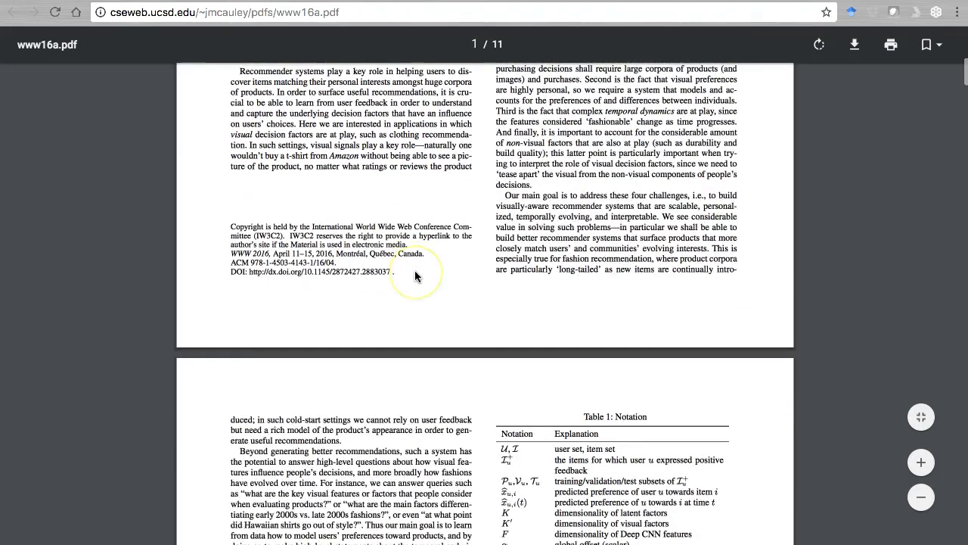
{"action": "scroll", "coordinate": [414, 276], "scroll_direction": "up", "scroll_amount": 2}
{"action": "left_click", "coordinate": [393, 288]}
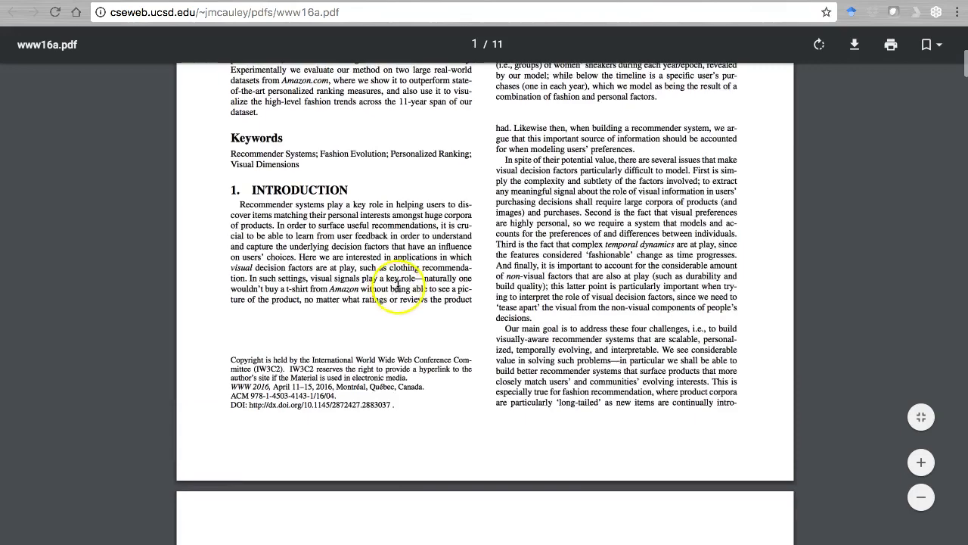
{"action": "scroll", "coordinate": [398, 285], "scroll_direction": "up", "scroll_amount": 5}
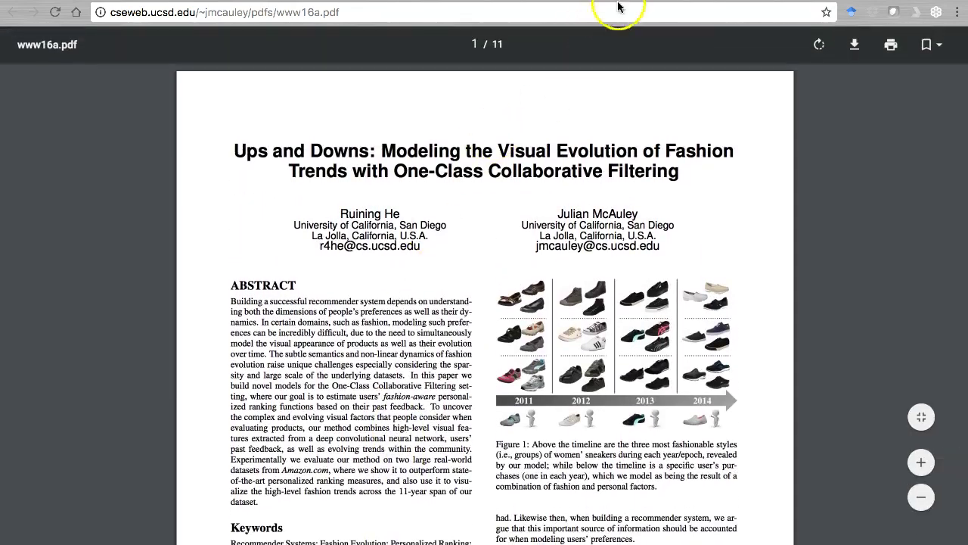
{"action": "key", "text": "ctrl+Tab"}
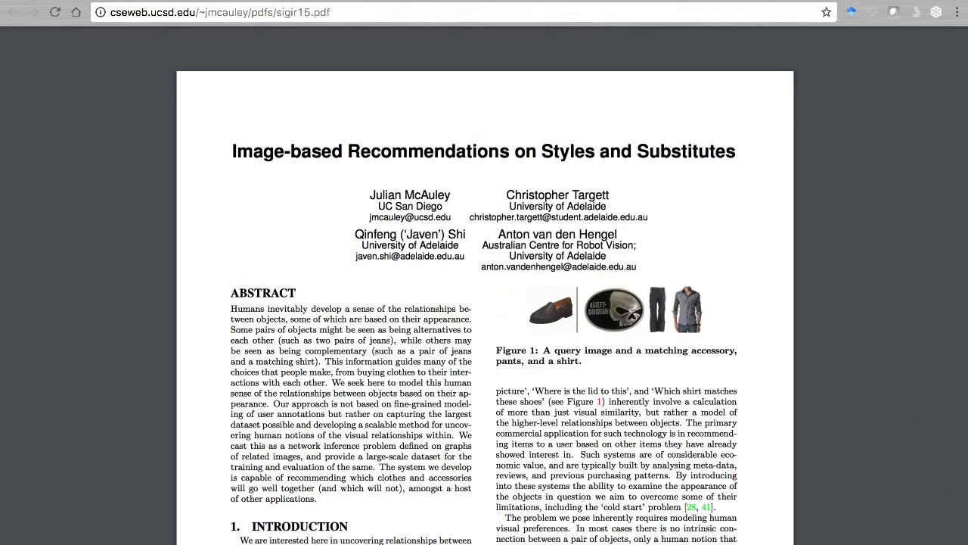
{"action": "key", "text": "ctrl+Tab"}
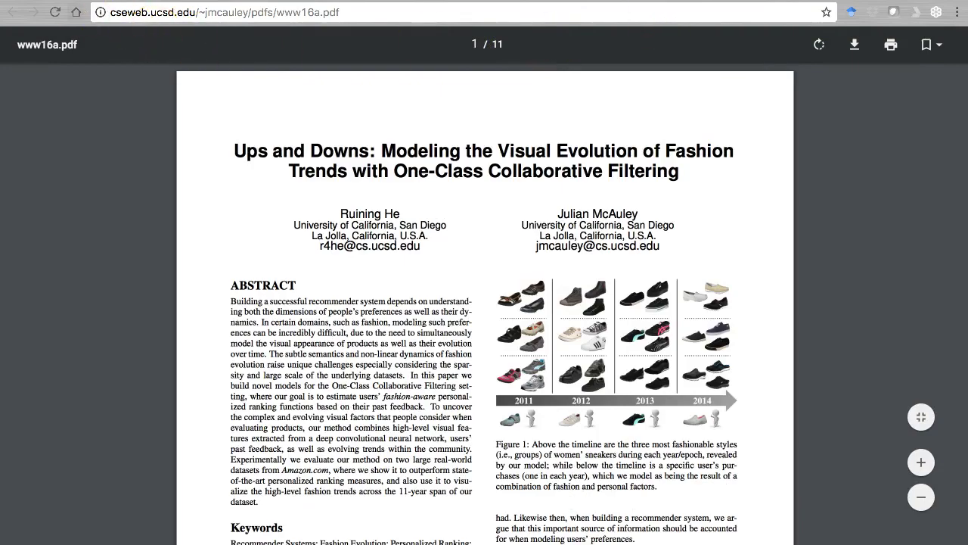
Switch back to Azure Machine Learning Studio and replace the experiment's default title with "Matchbox Recomender".
{"action": "key", "text": "ctrl+Tab"}
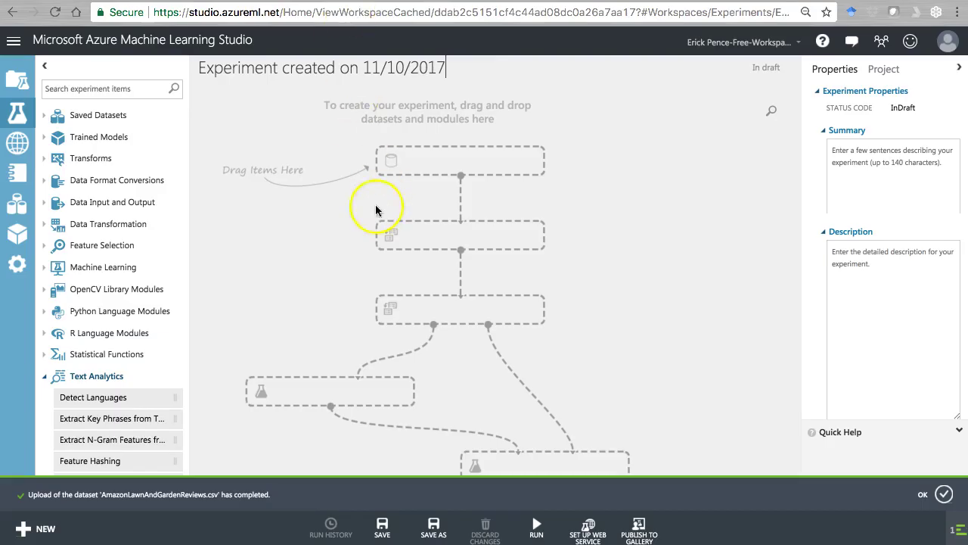
{"action": "left_click_drag", "start_coordinate": [447, 67], "coordinate": [144, 67]}
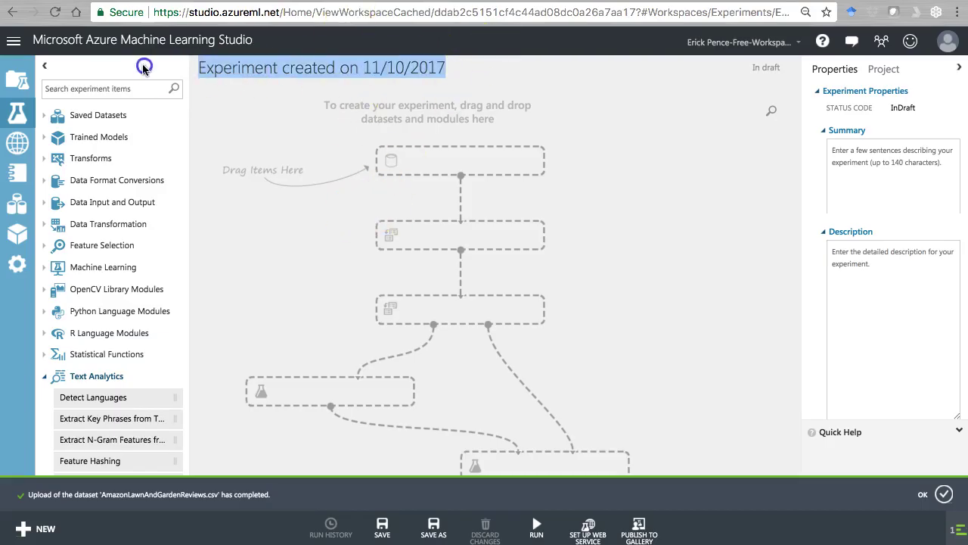
{"action": "type", "text": "Matchbox"}
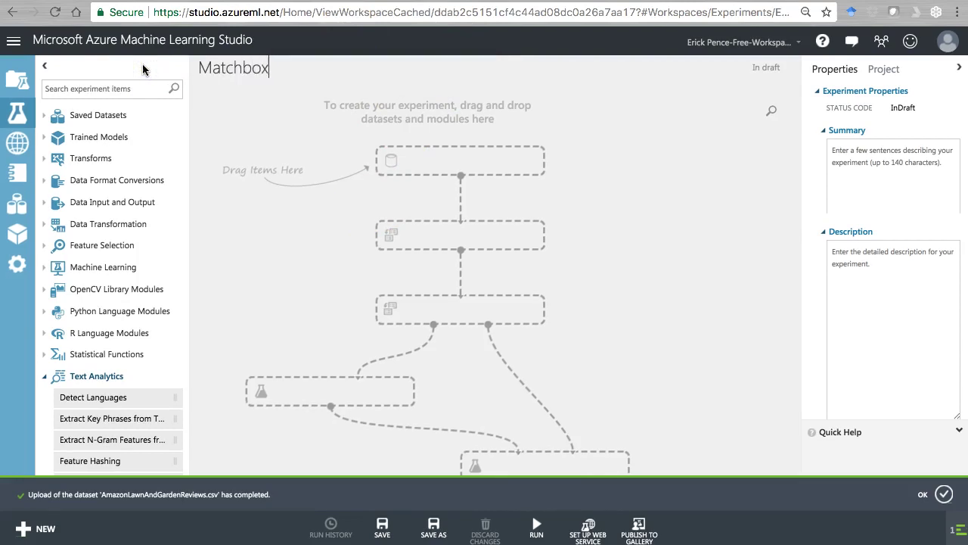
{"action": "type", "text": " Recomender"}
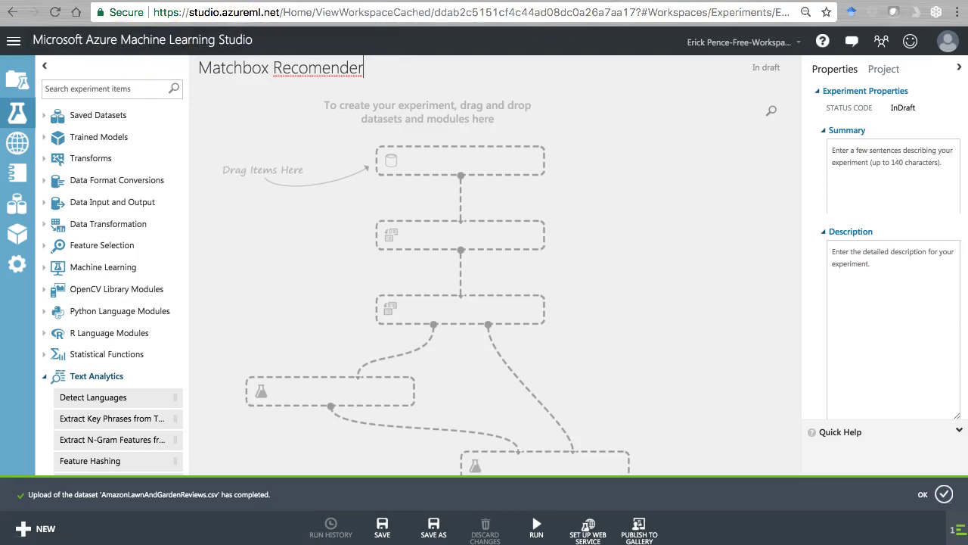
Return to the Amazon product data page and check the Patio, Lawn and Garden entry in the small subsets table.
{"action": "key", "text": "ctrl+Tab"}
{"action": "scroll", "coordinate": [409, 299], "scroll_direction": "up", "scroll_amount": 10}
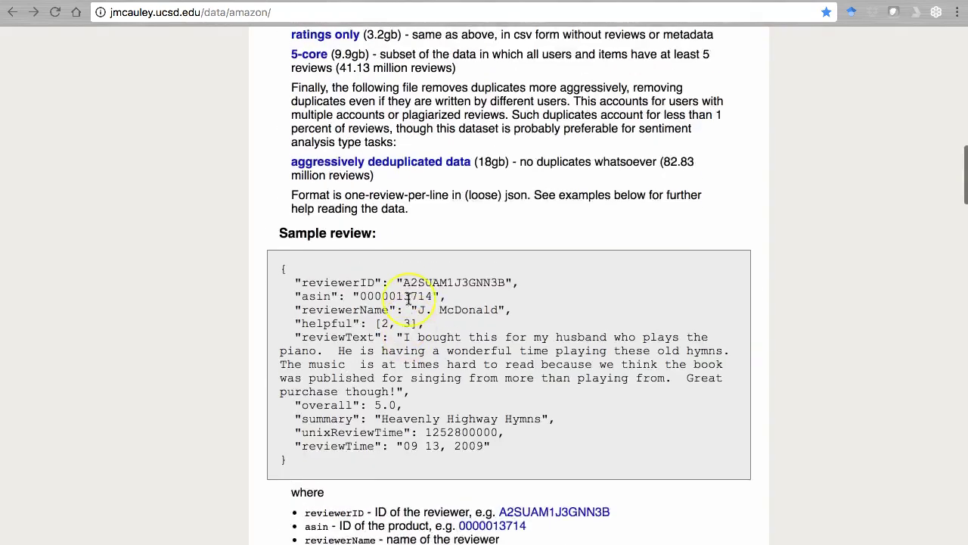
{"action": "scroll", "coordinate": [408, 299], "scroll_direction": "up", "scroll_amount": 4}
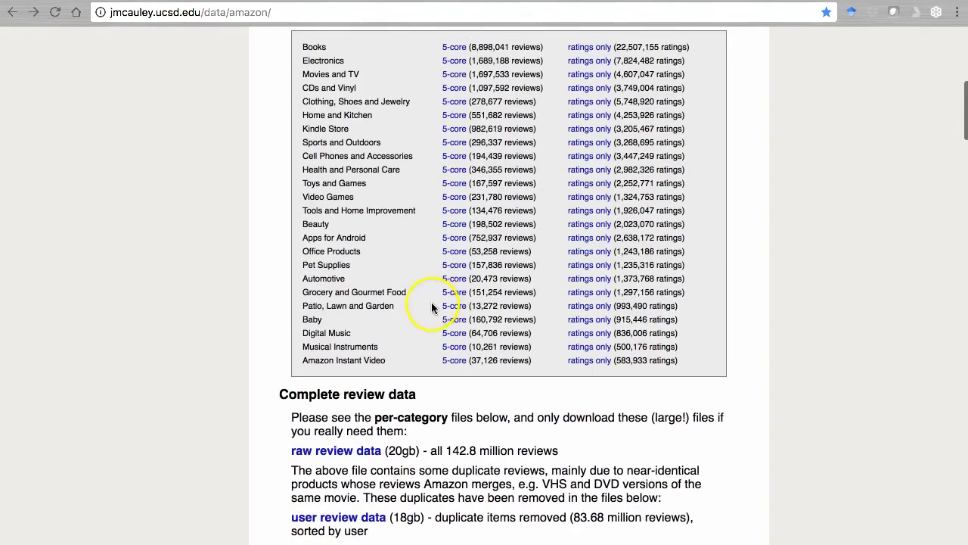
{"action": "scroll", "coordinate": [412, 312], "scroll_direction": "up", "scroll_amount": 1}
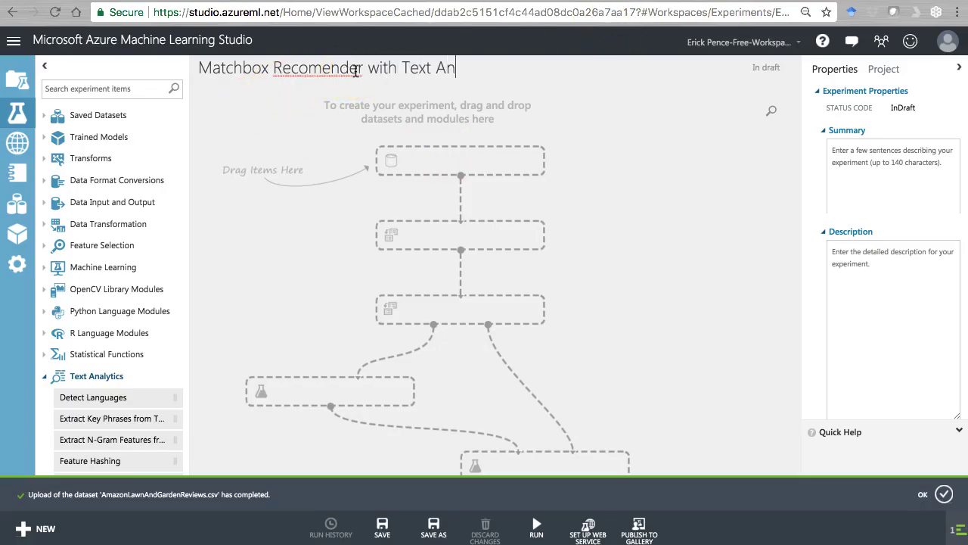
Append "with Text Analytics" to the experiment title in Azure Machine Learning Studio and correct "Recomender" to "Recommender".
{"action": "right_click", "coordinate": [299, 70]}
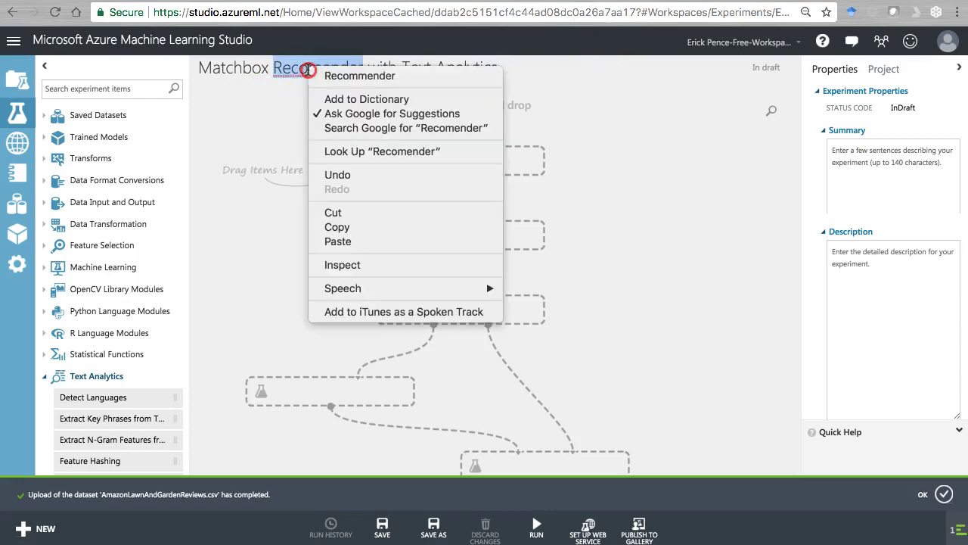
{"action": "left_click", "coordinate": [359, 76]}
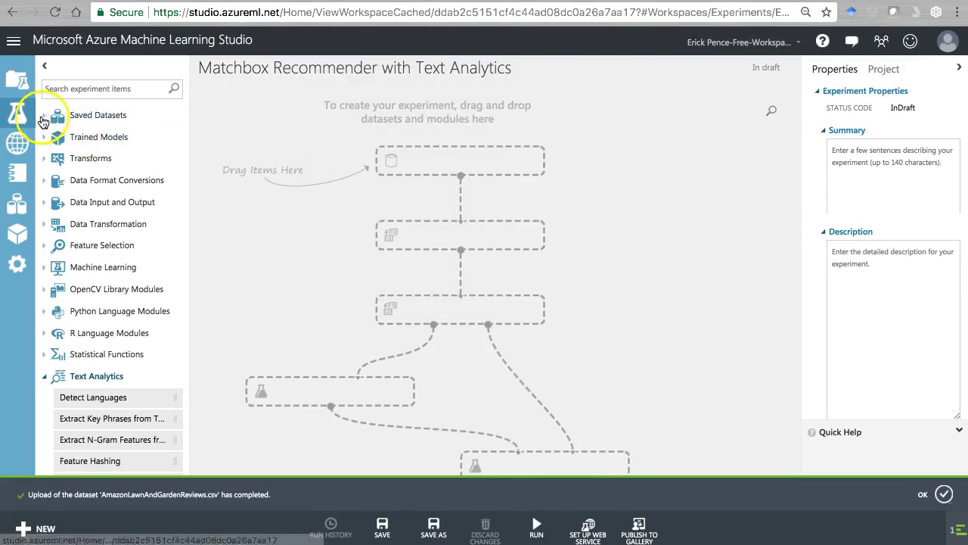
Add the saved dataset AmazonLawnAndGardenReviews.csv to the top of the experiment canvas.
{"action": "left_click", "coordinate": [45, 117]}
{"action": "scroll", "coordinate": [94, 232], "scroll_direction": "down", "scroll_amount": 1}
{"action": "left_click_drag", "start_coordinate": [98, 149], "coordinate": [470, 149]}
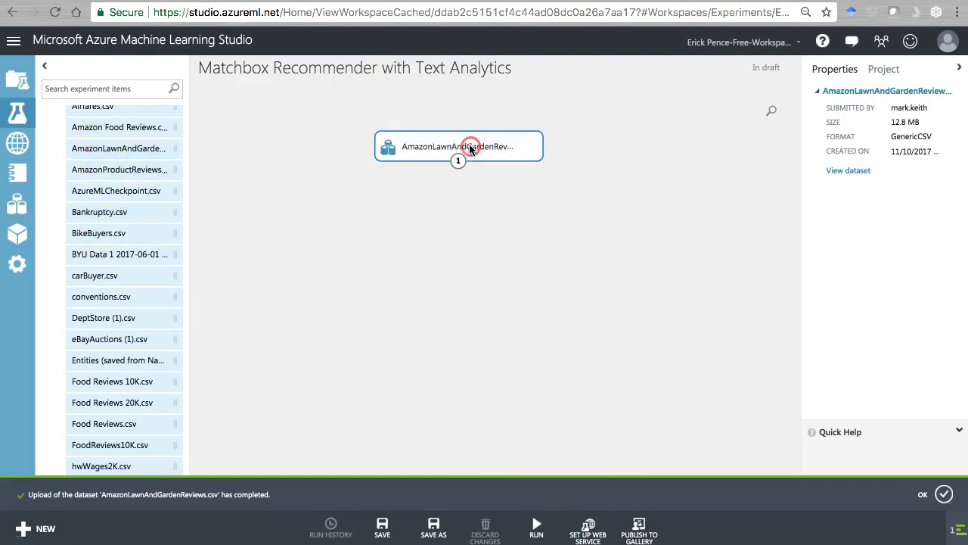
Visualize the data of the AmazonLawnAndGardenReviews.csv dataset on the canvas.
{"action": "right_click", "coordinate": [485, 146]}
{"action": "mouse_move", "coordinate": [529, 238]}
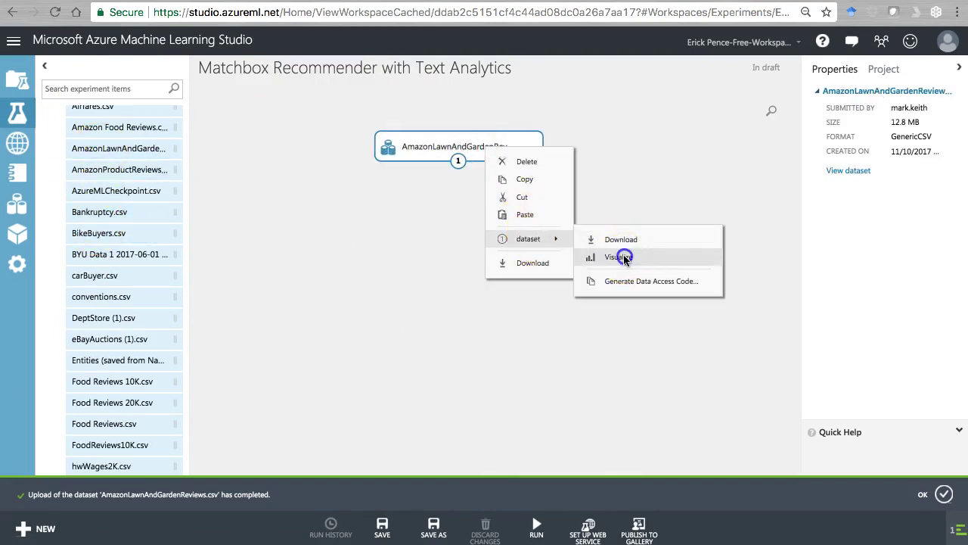
{"action": "left_click", "coordinate": [621, 272]}
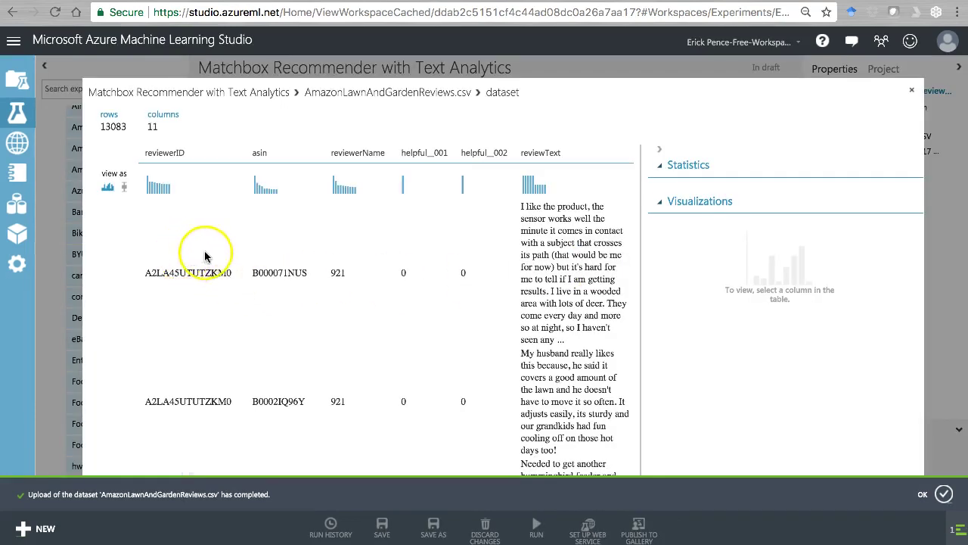
Examine the reviewerName and asin columns of the dataset, including their statistics, histograms and first-row values.
{"action": "left_click", "coordinate": [339, 272]}
{"action": "scroll", "coordinate": [338, 278], "scroll_direction": "down", "scroll_amount": 5}
{"action": "scroll", "coordinate": [338, 279], "scroll_direction": "down", "scroll_amount": 10}
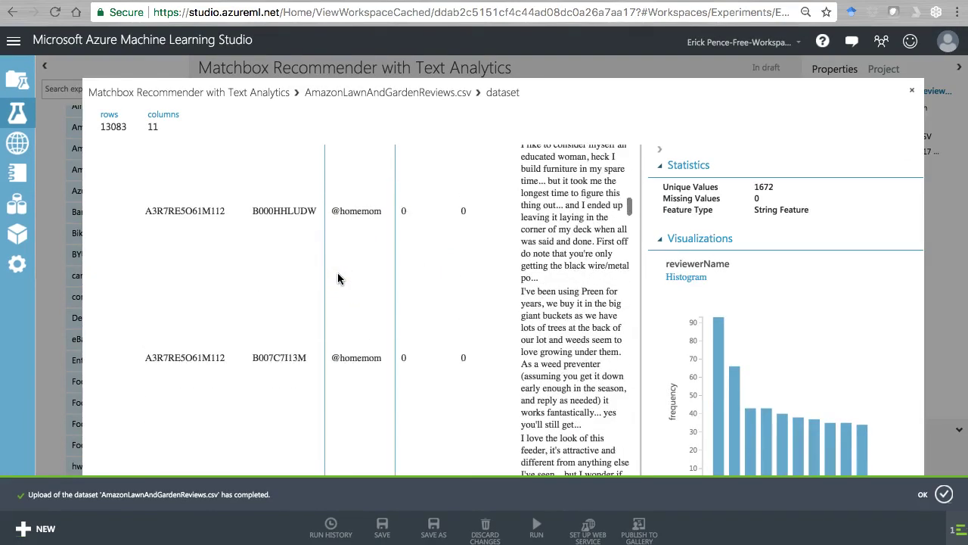
{"action": "scroll", "coordinate": [337, 278], "scroll_direction": "up", "scroll_amount": 15}
{"action": "double_click", "coordinate": [338, 272]}
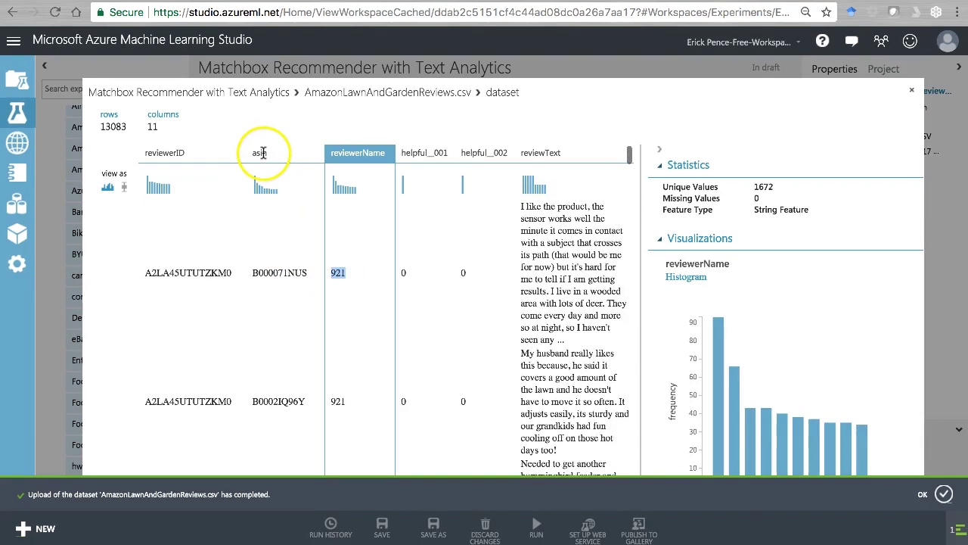
{"action": "double_click", "coordinate": [288, 272]}
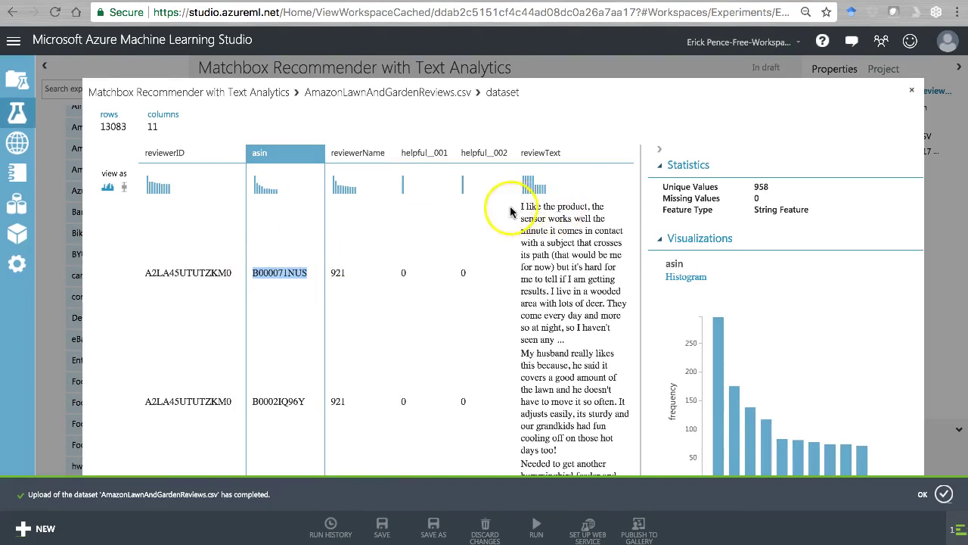
Examine the helpful__001 and helpful__002 columns across further rows of the dataset.
{"action": "scroll", "coordinate": [368, 217], "scroll_direction": "right", "scroll_amount": 3}
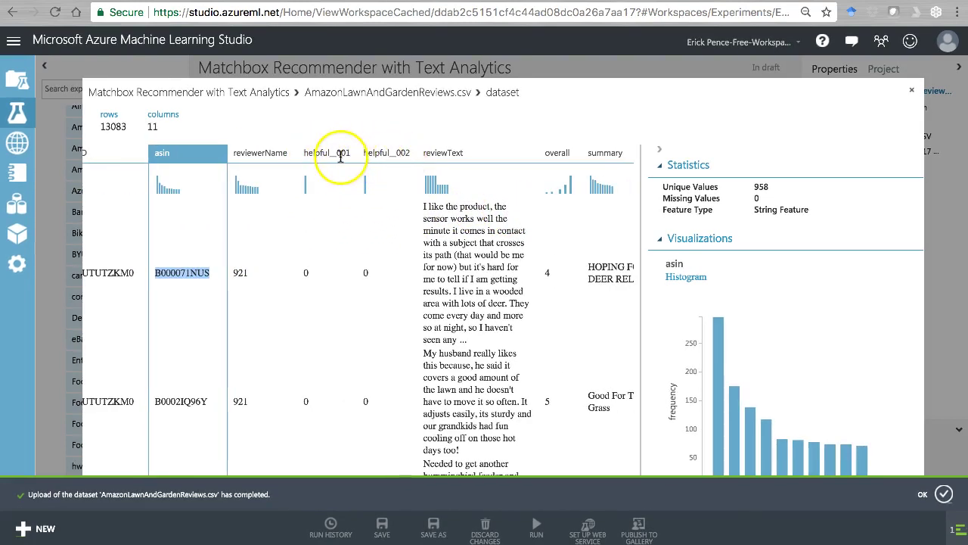
{"action": "scroll", "coordinate": [329, 244], "scroll_direction": "down", "scroll_amount": 10}
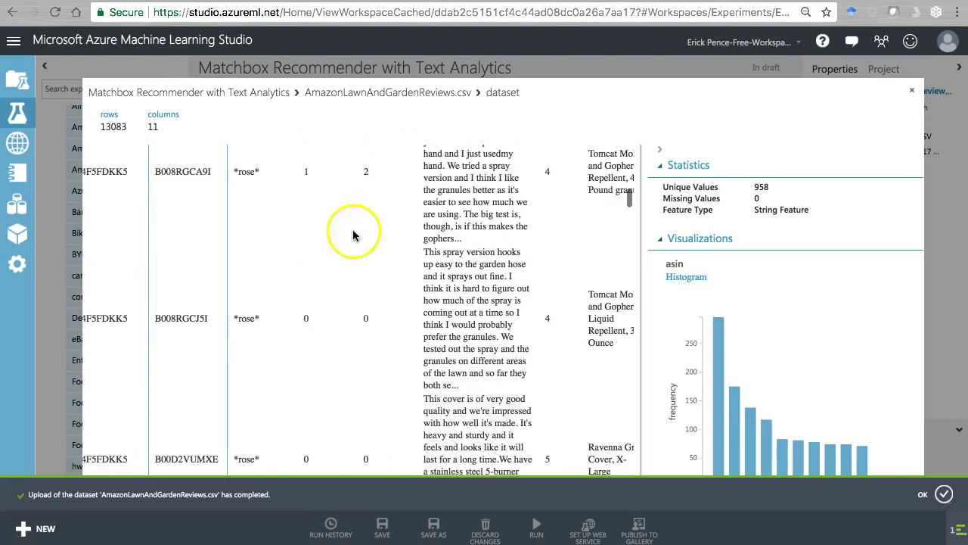
Open amazon.com in a new browser tab and look over its home page.
{"action": "key", "text": "ctrl+t"}
{"action": "type", "text": "amazon.com"}
{"action": "key", "text": "Return"}
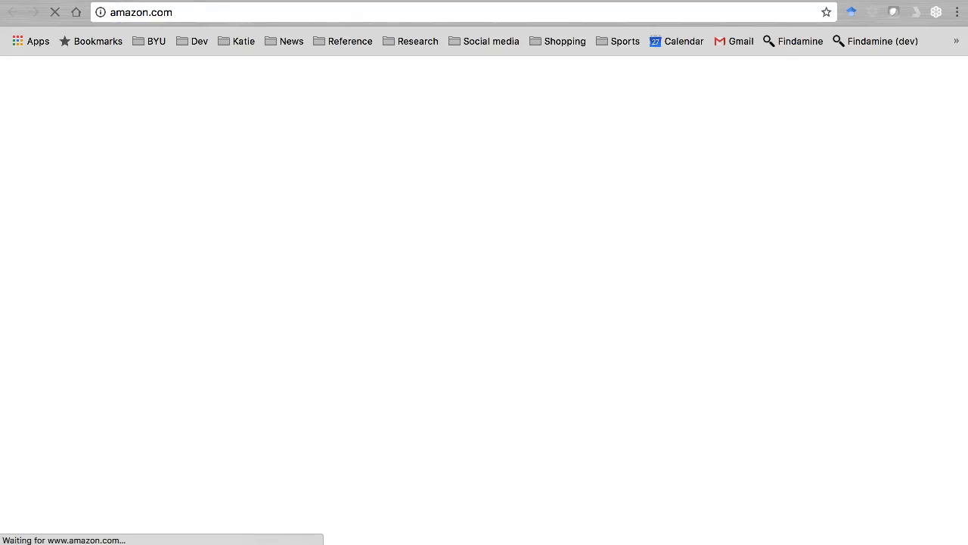
{"action": "scroll", "coordinate": [339, 391], "scroll_direction": "down", "scroll_amount": 3}
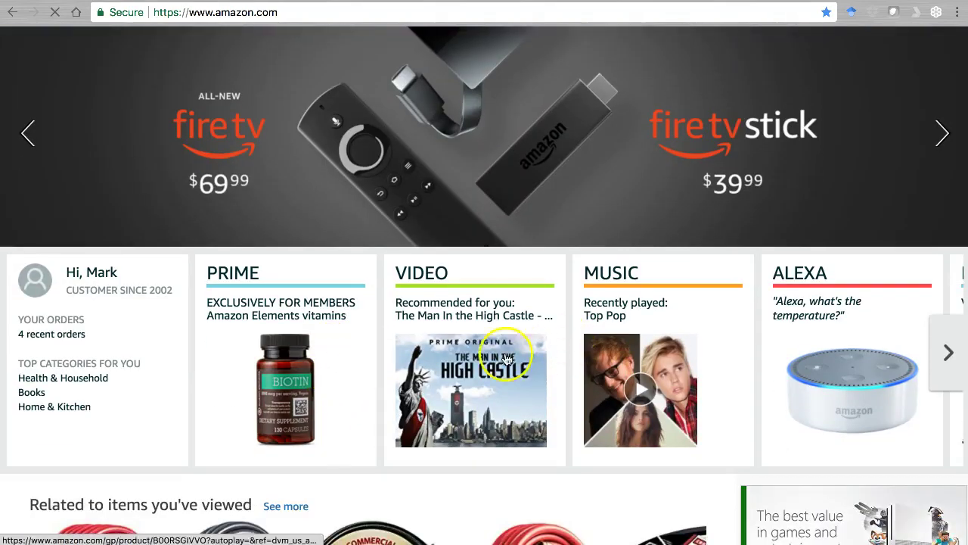
{"action": "scroll", "coordinate": [529, 355], "scroll_direction": "down", "scroll_amount": 1}
Find the browsing-history recommendations on Amazon and open the Energizer Rechargeable AA Batteries and Pro Charger product page.
{"action": "left_click", "coordinate": [864, 359]}
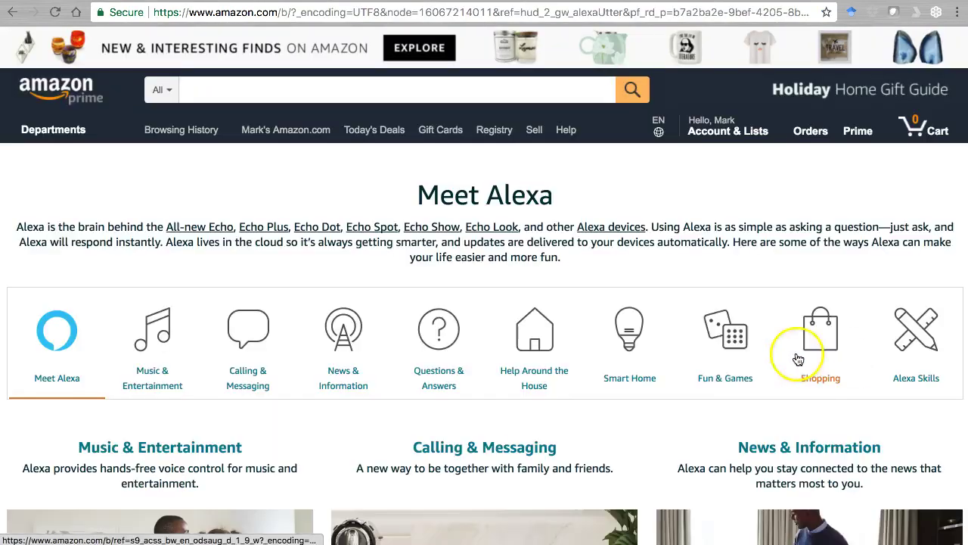
{"action": "scroll", "coordinate": [366, 366], "scroll_direction": "down", "scroll_amount": 1}
{"action": "scroll", "coordinate": [367, 364], "scroll_direction": "down", "scroll_amount": 14}
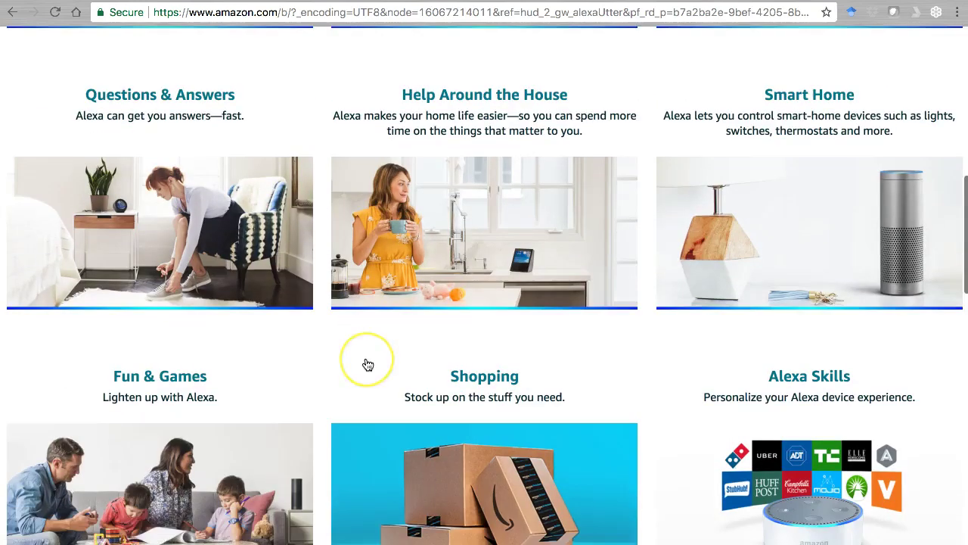
{"action": "scroll", "coordinate": [367, 363], "scroll_direction": "up", "scroll_amount": 4}
{"action": "scroll", "coordinate": [367, 363], "scroll_direction": "down", "scroll_amount": 12}
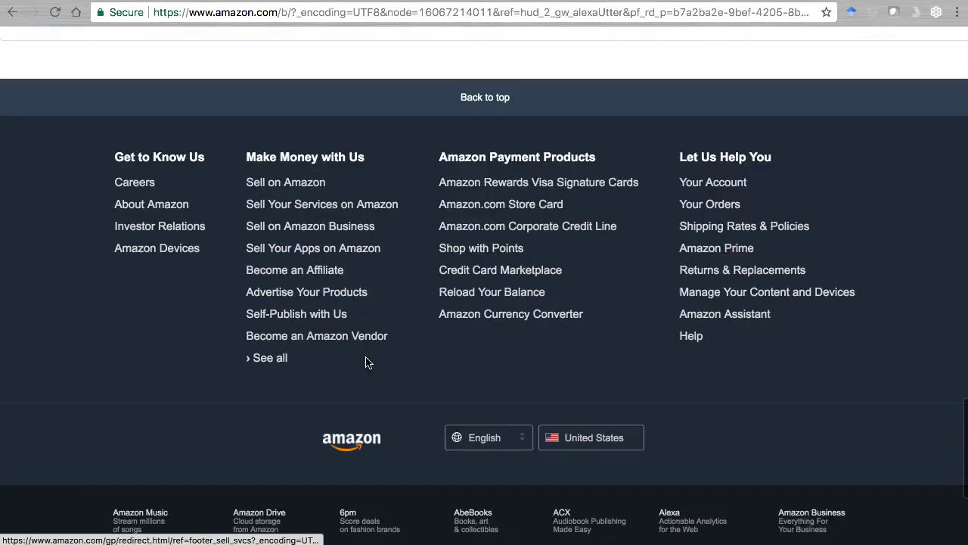
{"action": "scroll", "coordinate": [364, 361], "scroll_direction": "up", "scroll_amount": 6}
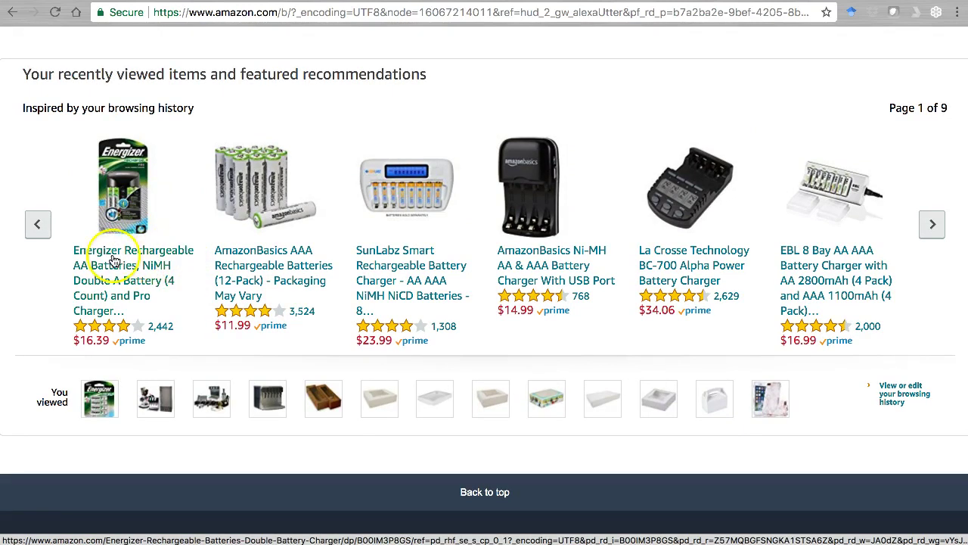
{"action": "left_click", "coordinate": [112, 257]}
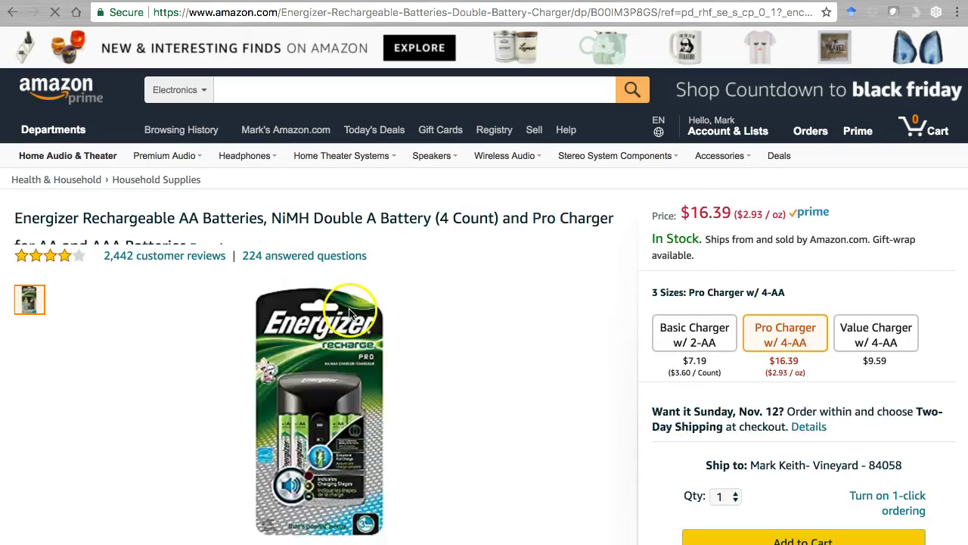
Examine the star ratings and top customer reviews on the Energizer charger's product page.
{"action": "scroll", "coordinate": [392, 341], "scroll_direction": "down", "scroll_amount": 20}
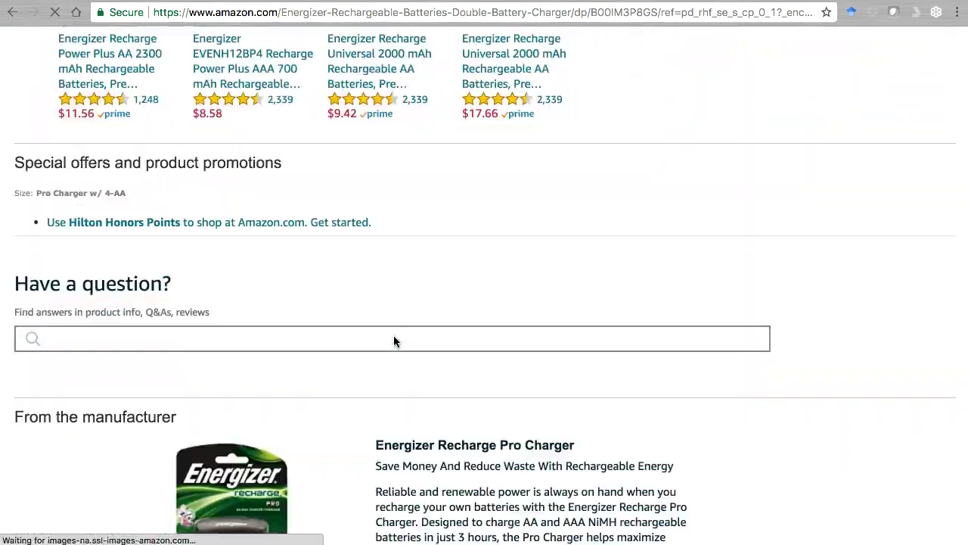
{"action": "scroll", "coordinate": [393, 340], "scroll_direction": "down", "scroll_amount": 20}
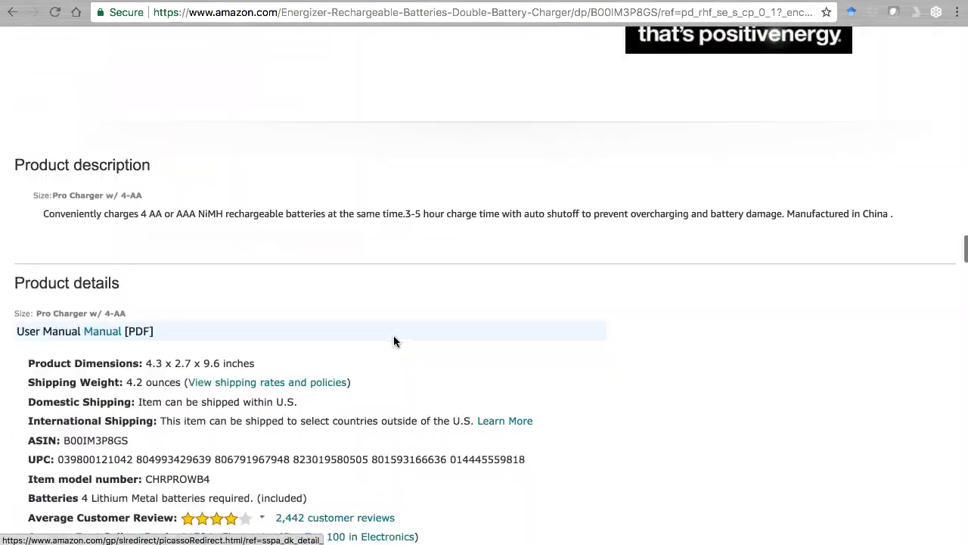
{"action": "scroll", "coordinate": [393, 340], "scroll_direction": "down", "scroll_amount": 20}
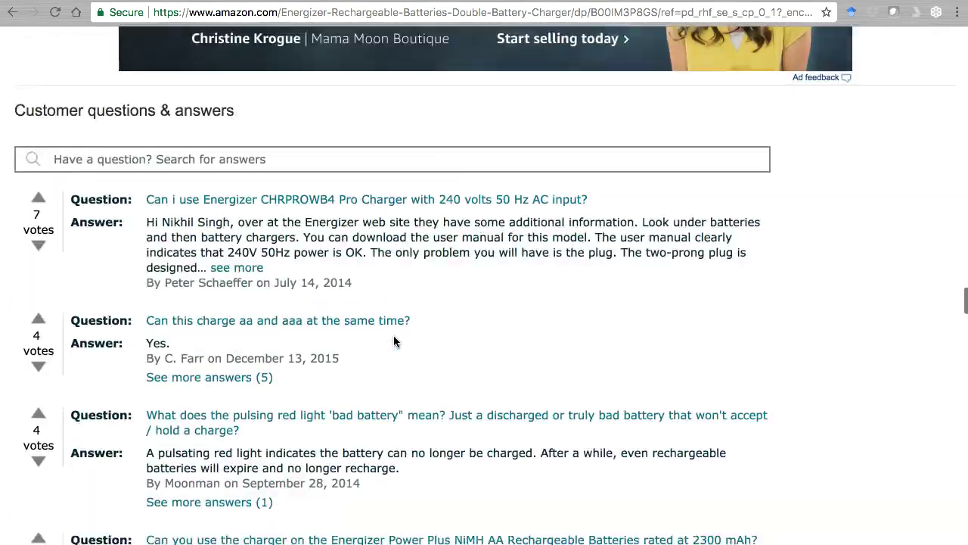
{"action": "scroll", "coordinate": [393, 341], "scroll_direction": "down", "scroll_amount": 8}
{"action": "scroll", "coordinate": [394, 342], "scroll_direction": "down", "scroll_amount": 5}
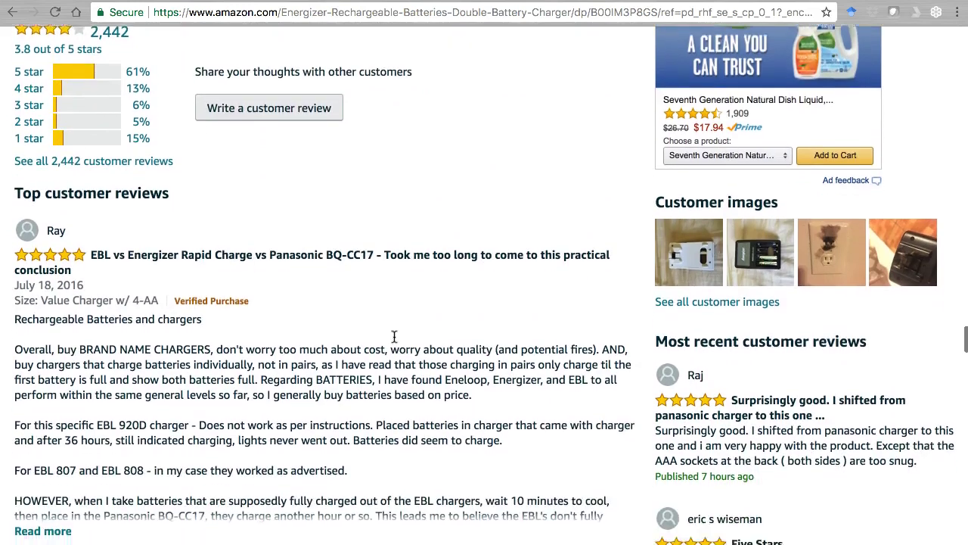
{"action": "left_click", "coordinate": [140, 218]}
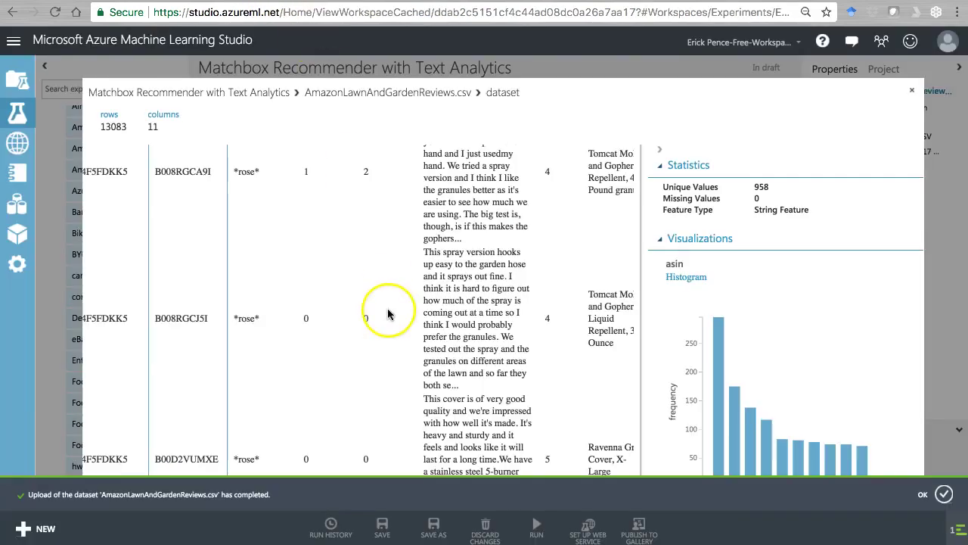
Return to the dataset view in Azure Machine Learning Studio and examine the summary, reviewTime and productName columns, including the productName statistics.
{"action": "scroll", "coordinate": [401, 303], "scroll_direction": "right", "scroll_amount": 5}
{"action": "scroll", "coordinate": [414, 292], "scroll_direction": "up", "scroll_amount": 10}
{"action": "scroll", "coordinate": [414, 292], "scroll_direction": "right", "scroll_amount": 2}
{"action": "left_click", "coordinate": [372, 271]}
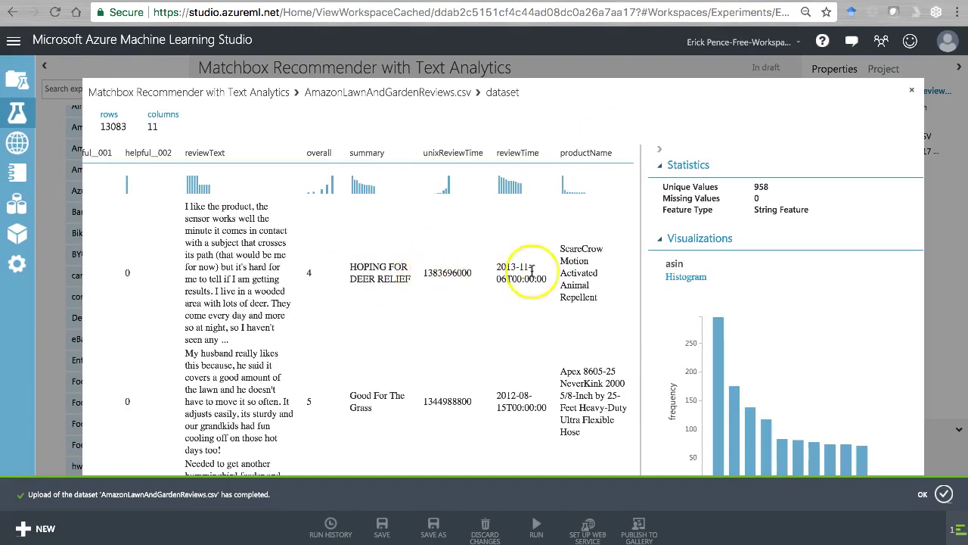
{"action": "left_click_drag", "start_coordinate": [560, 248], "coordinate": [575, 316]}
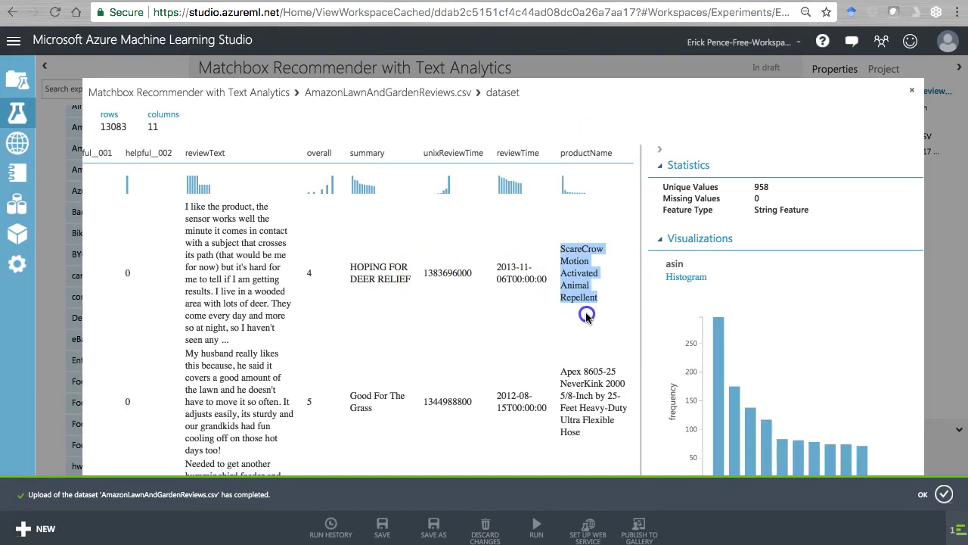
{"action": "left_click", "coordinate": [587, 316]}
{"action": "left_click", "coordinate": [603, 304]}
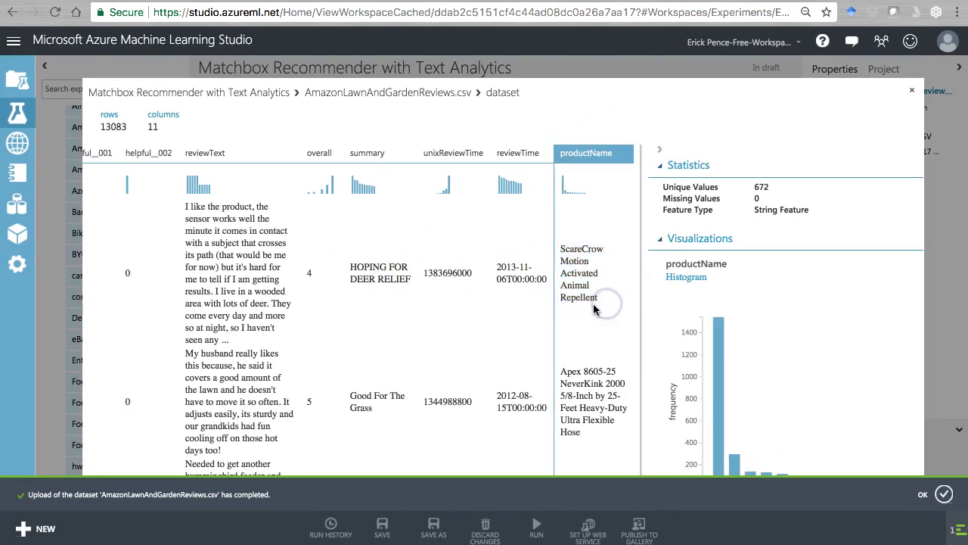
Compare the asin and productName columns, including the first row's values and each column's statistics.
{"action": "scroll", "coordinate": [303, 272], "scroll_direction": "left", "scroll_amount": 10}
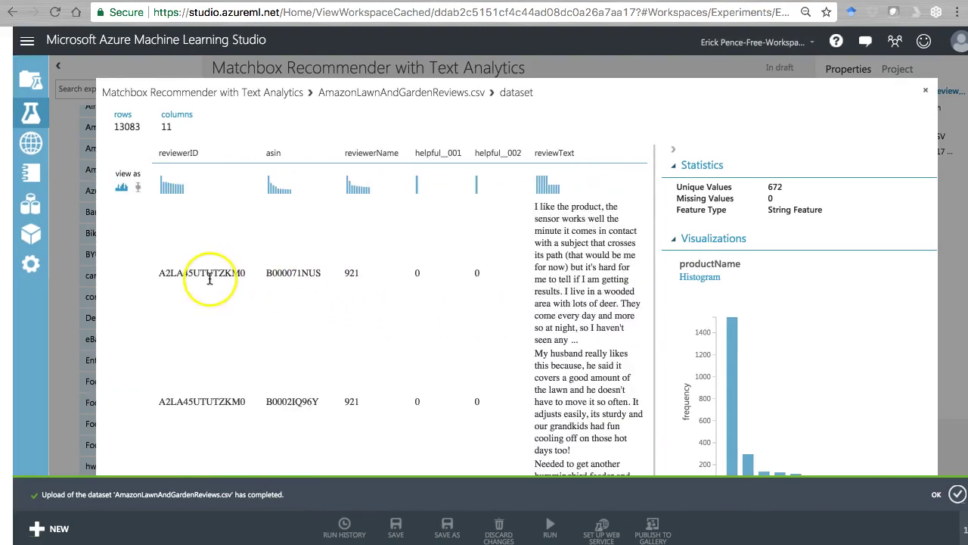
{"action": "double_click", "coordinate": [269, 272]}
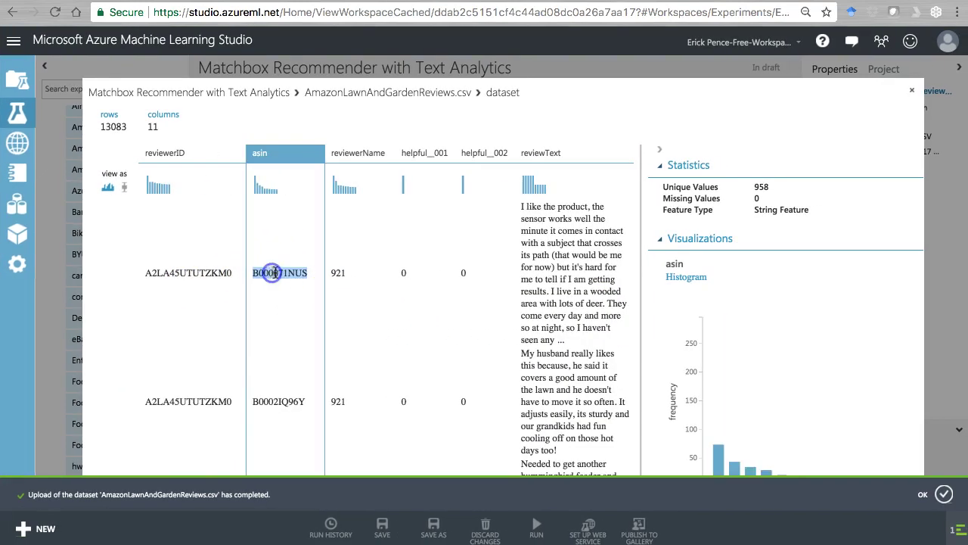
{"action": "scroll", "coordinate": [335, 270], "scroll_direction": "right", "scroll_amount": 3}
{"action": "scroll", "coordinate": [335, 271], "scroll_direction": "right", "scroll_amount": 3}
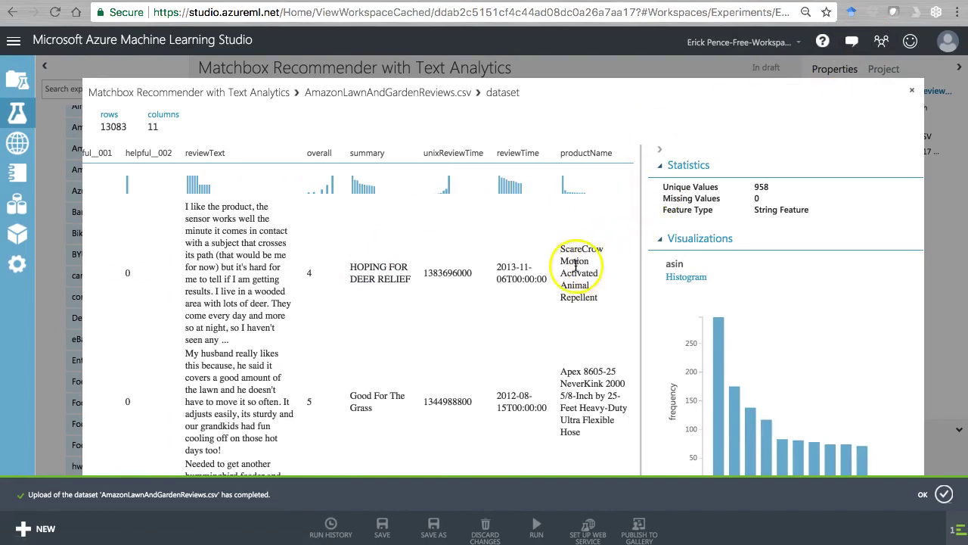
{"action": "left_click_drag", "start_coordinate": [560, 255], "coordinate": [604, 314]}
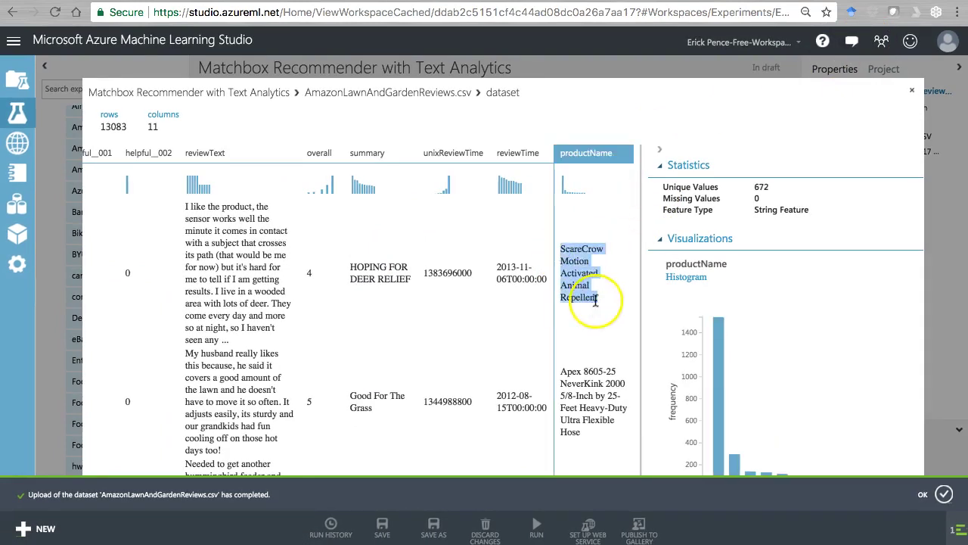
{"action": "left_click", "coordinate": [606, 298]}
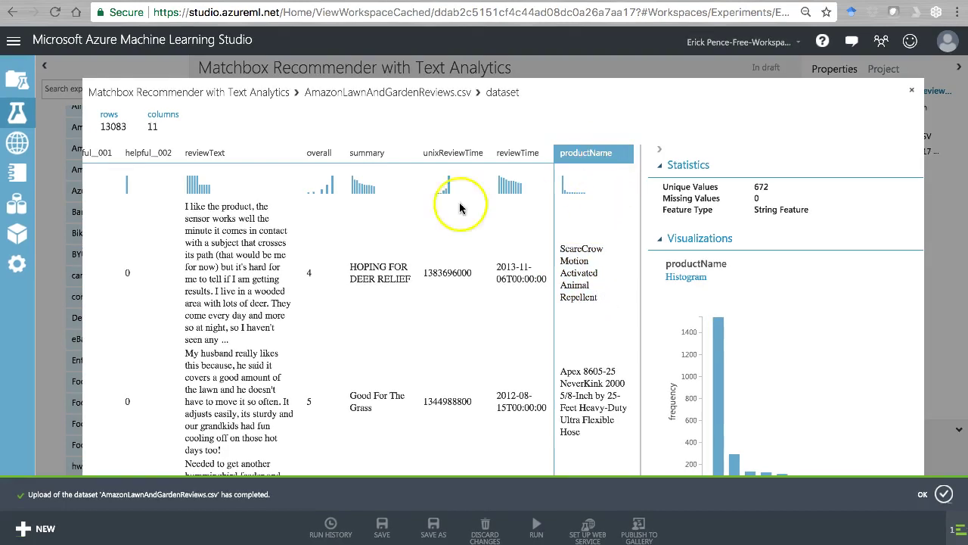
{"action": "scroll", "coordinate": [244, 198], "scroll_direction": "left", "scroll_amount": 5}
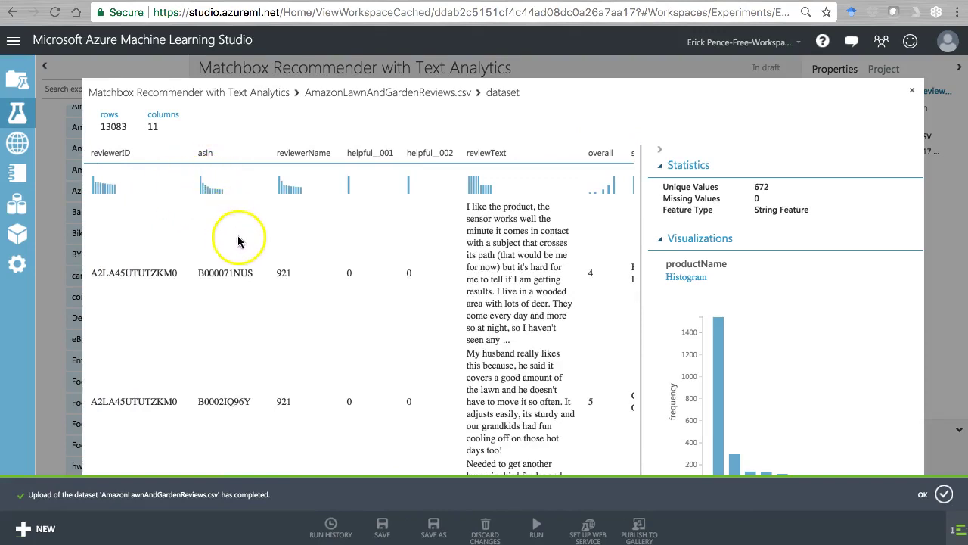
{"action": "scroll", "coordinate": [487, 259], "scroll_direction": "right", "scroll_amount": 5}
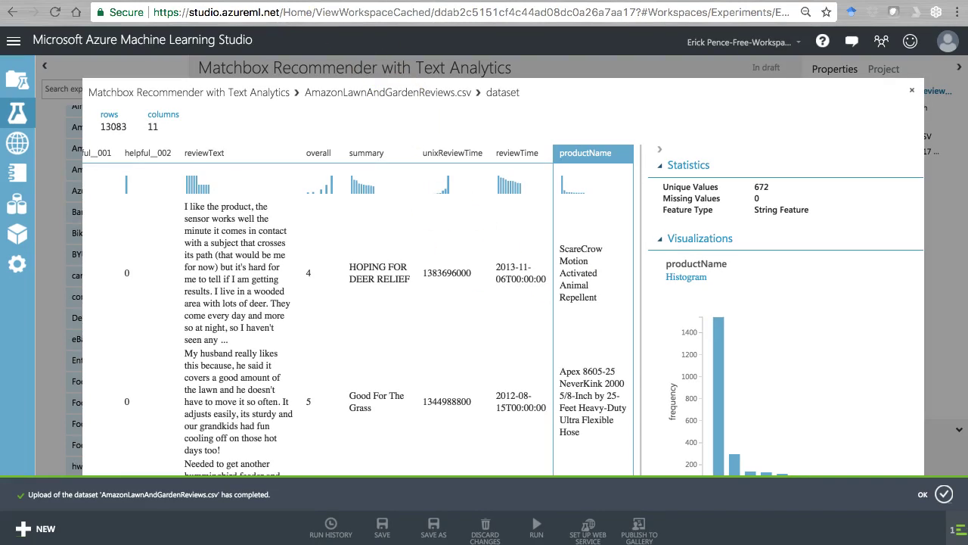
Close the dataset visualization and position the dataset module at the top centre of the experiment canvas.
{"action": "left_click", "coordinate": [911, 89]}
{"action": "left_click_drag", "start_coordinate": [476, 143], "coordinate": [525, 121]}
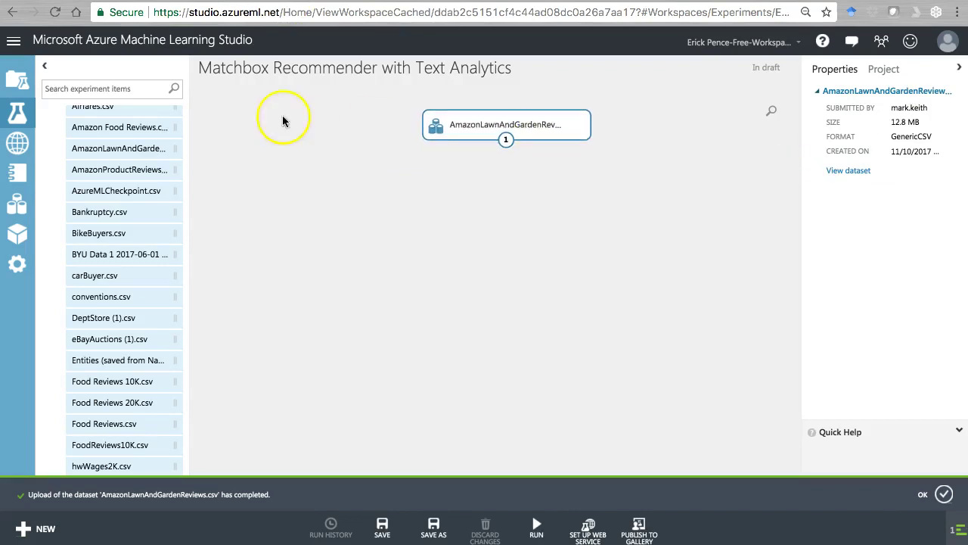
Add three Select Columns in Dataset modules side by side beneath the AmazonLawnAndGardenReviews.csv dataset.
{"action": "left_click", "coordinate": [111, 88]}
{"action": "type", "text": "select"}
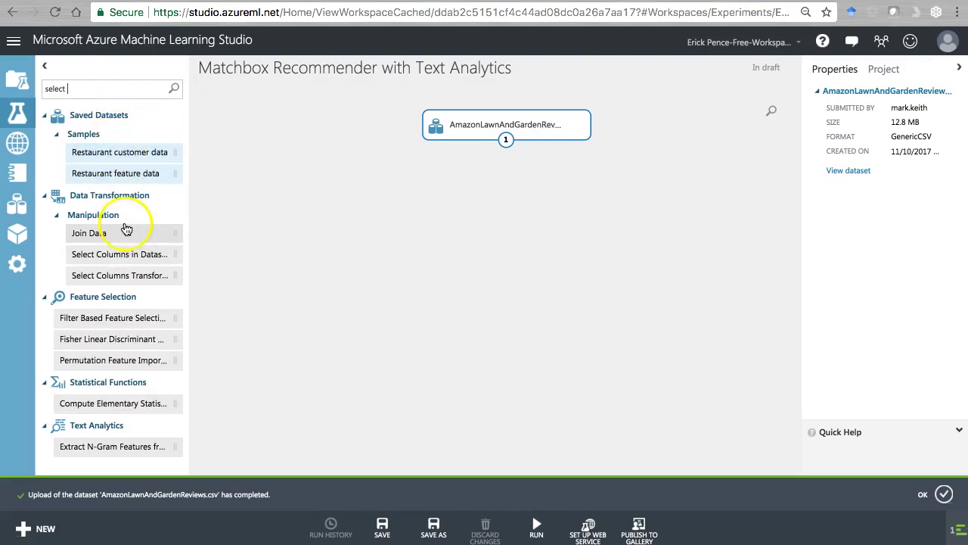
{"action": "left_click_drag", "start_coordinate": [128, 235], "coordinate": [314, 184]}
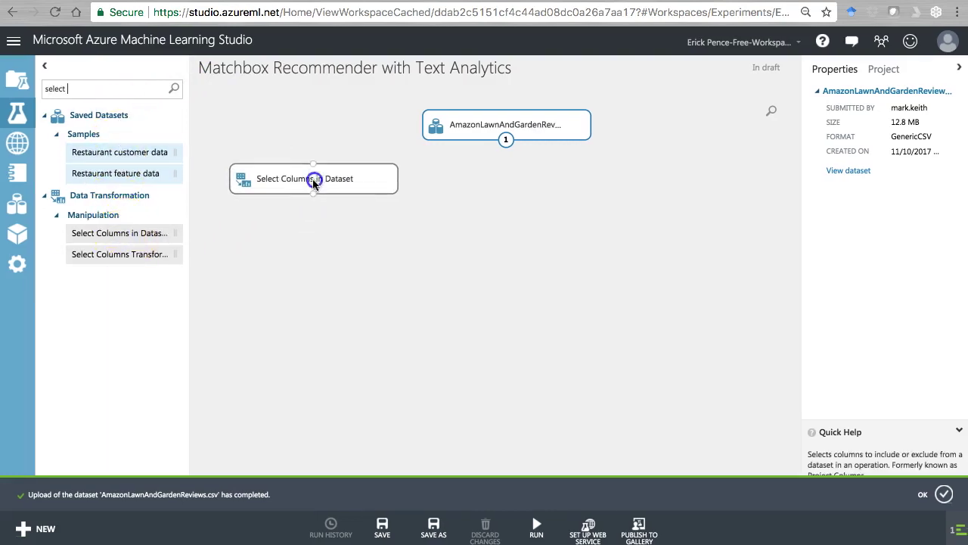
{"action": "left_click_drag", "start_coordinate": [121, 231], "coordinate": [505, 188]}
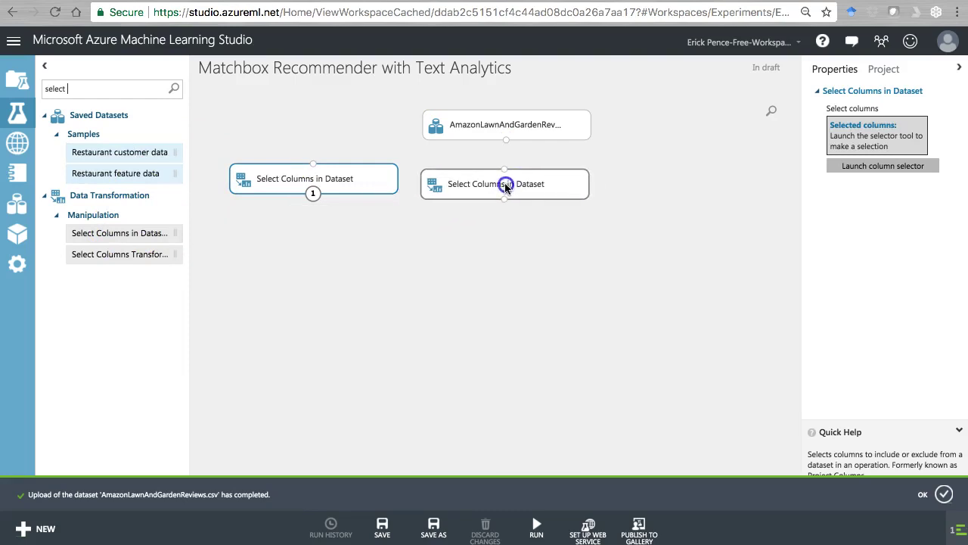
{"action": "left_click_drag", "start_coordinate": [121, 237], "coordinate": [683, 186]}
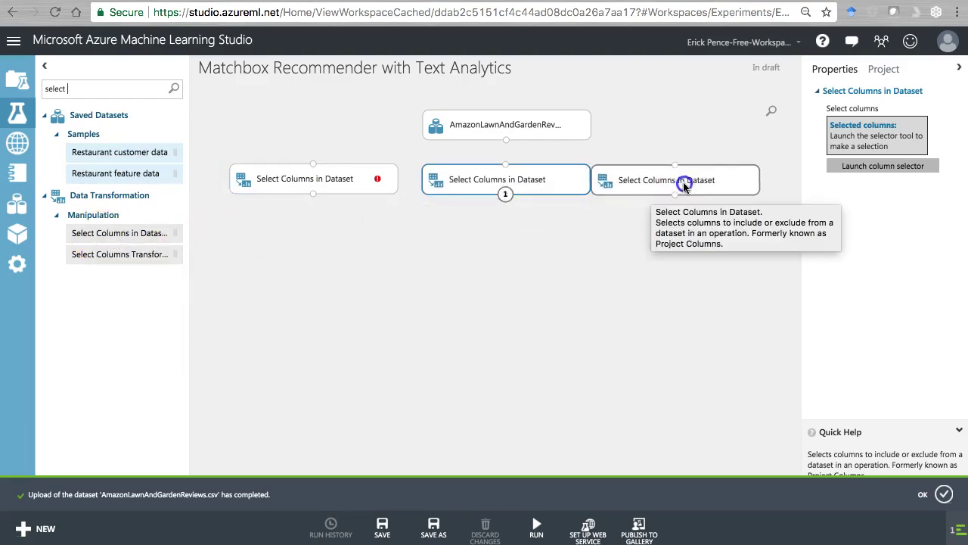
Connect the dataset's output to the leftmost Select Columns in Dataset module and select that module.
{"action": "left_click_drag", "start_coordinate": [504, 140], "coordinate": [313, 197]}
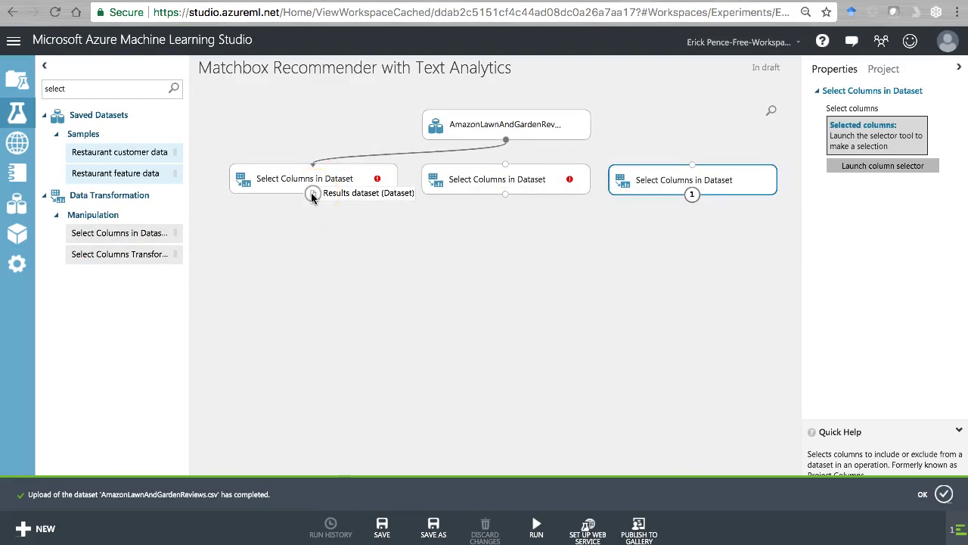
{"action": "left_click", "coordinate": [315, 177]}
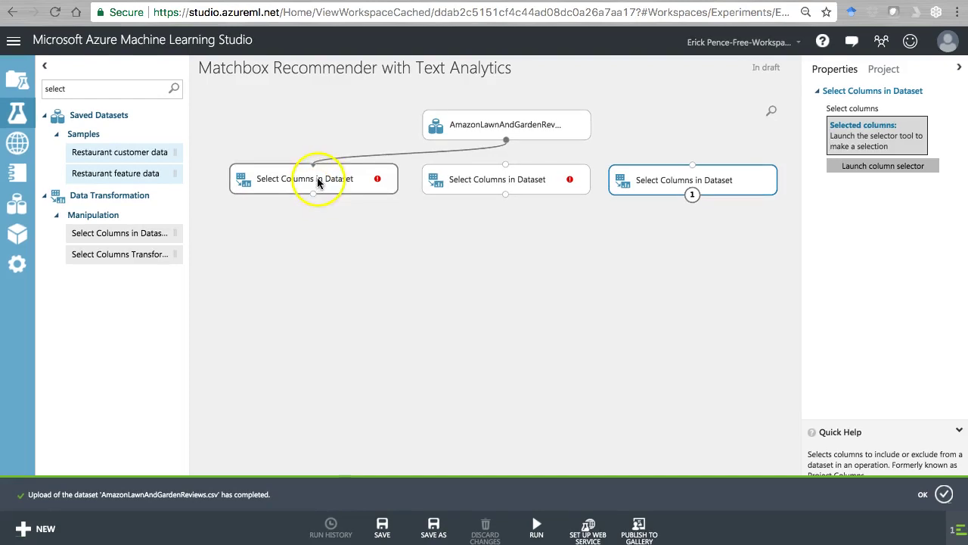
{"action": "left_click", "coordinate": [334, 187]}
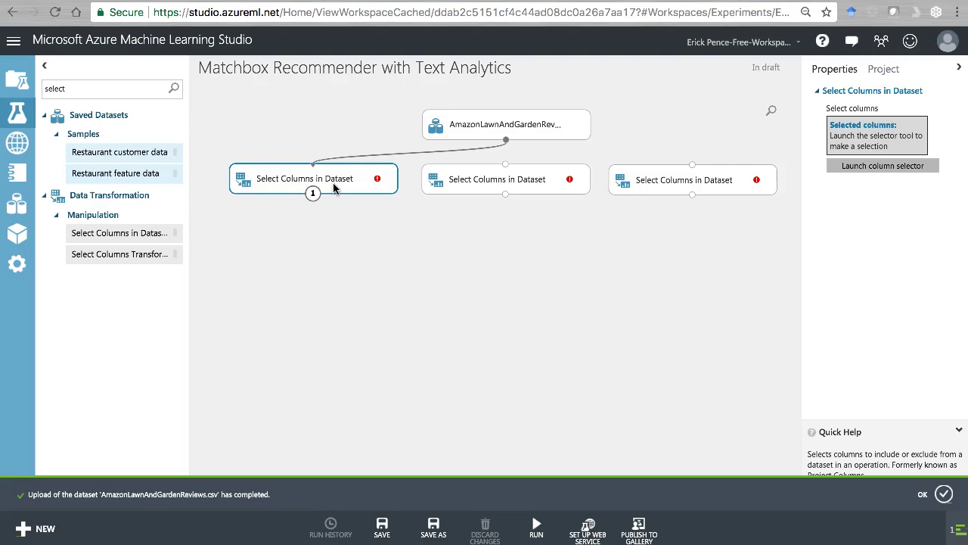
Download the AmazonLawnAndGardenReviews.csv dataset from its module on the canvas.
{"action": "right_click", "coordinate": [333, 188]}
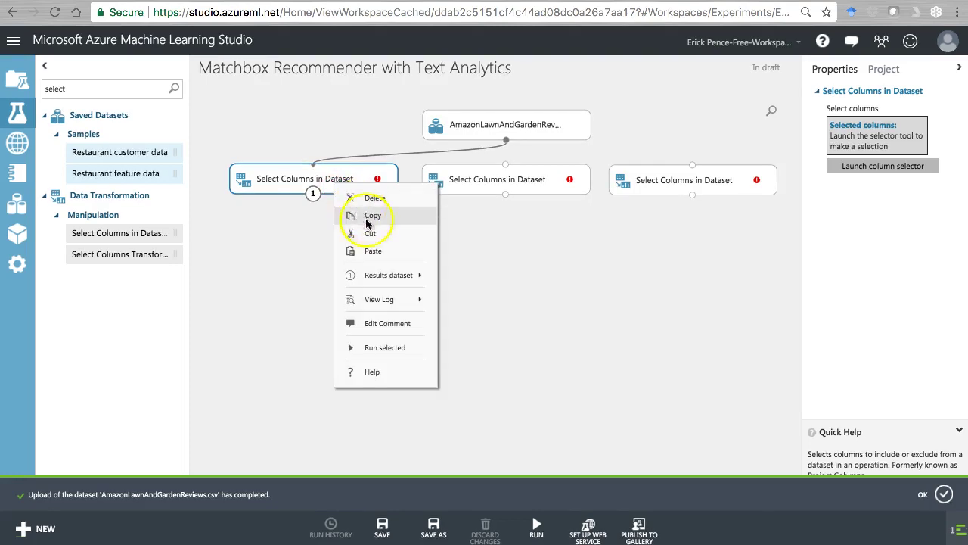
{"action": "mouse_move", "coordinate": [390, 278]}
{"action": "left_click", "coordinate": [488, 125]}
{"action": "right_click", "coordinate": [488, 126]}
{"action": "mouse_move", "coordinate": [532, 221]}
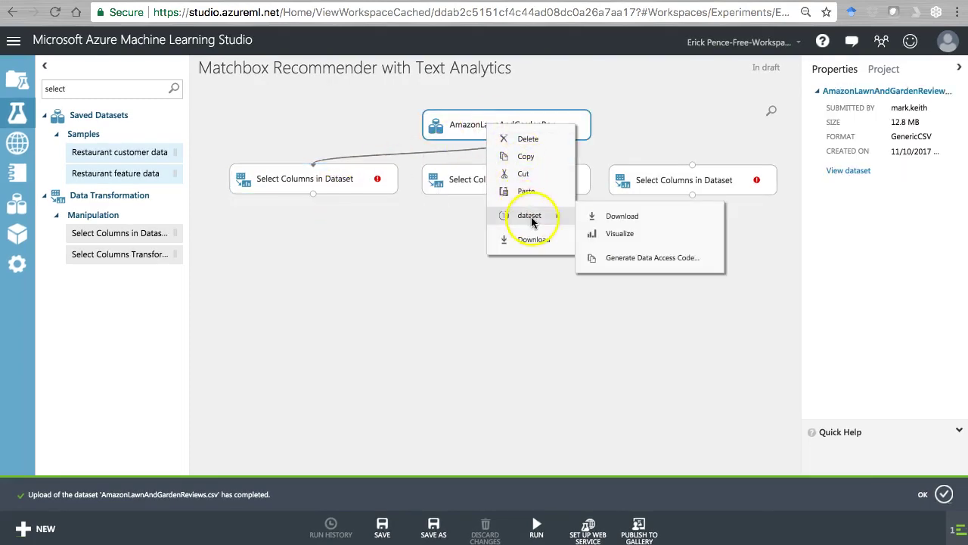
{"action": "left_click", "coordinate": [627, 216]}
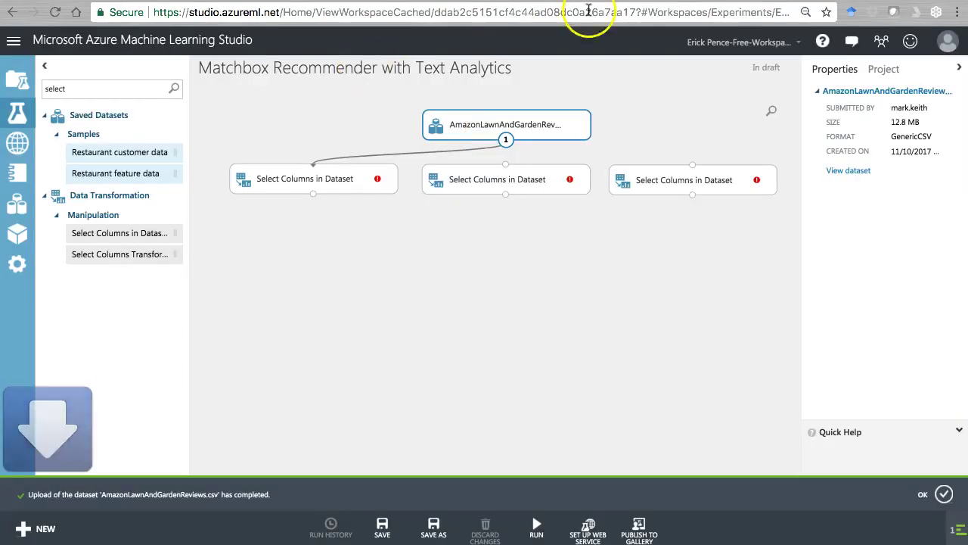
Visualize the AmazonLawnAndGardenReviews.csv dataset and examine its columns, including the statistics and histogram of asin.
{"action": "right_click", "coordinate": [490, 118]}
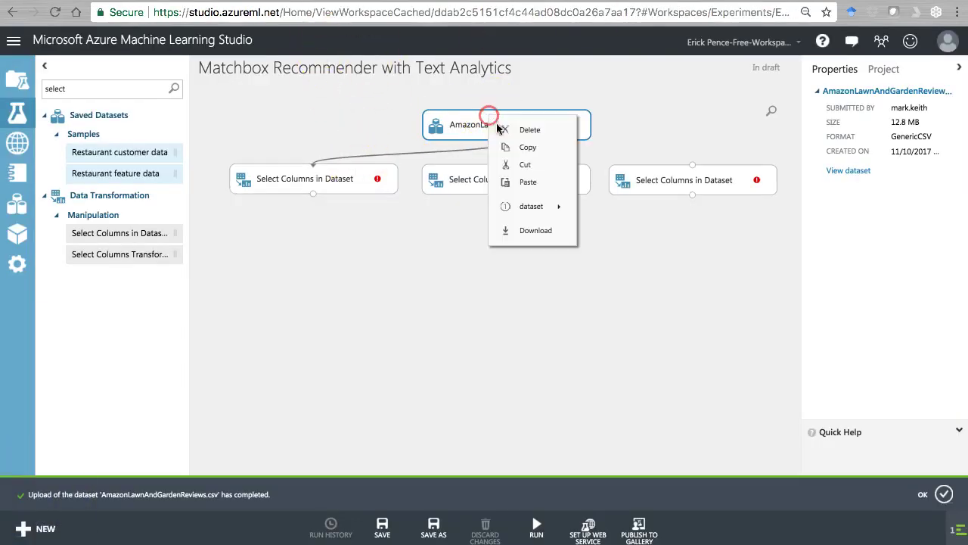
{"action": "mouse_move", "coordinate": [546, 206]}
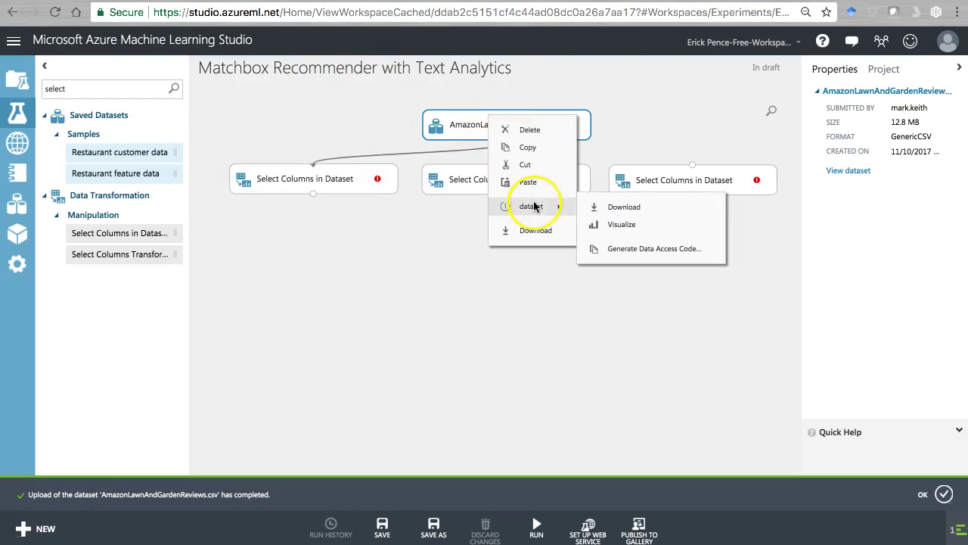
{"action": "left_click", "coordinate": [634, 225]}
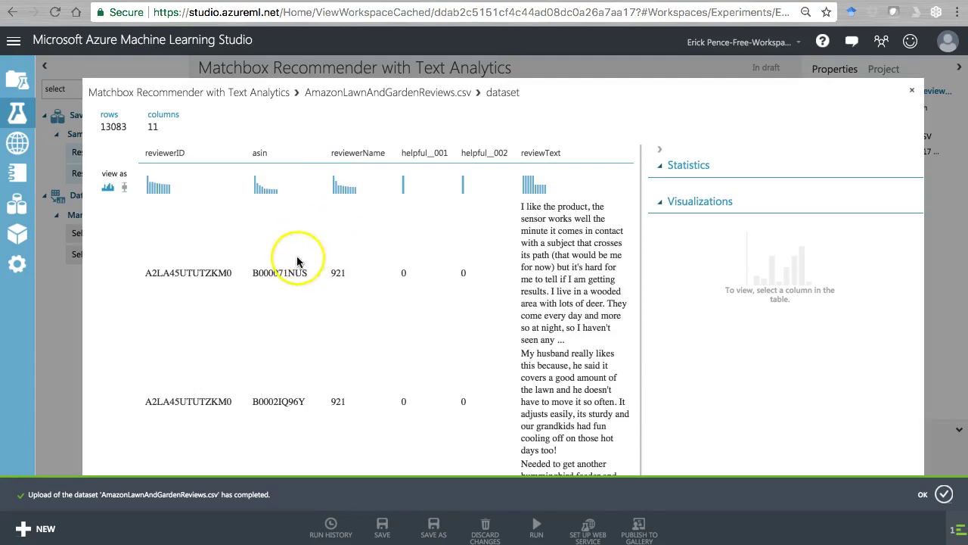
{"action": "scroll", "coordinate": [217, 270], "scroll_direction": "down", "scroll_amount": 5}
{"action": "scroll", "coordinate": [217, 270], "scroll_direction": "up", "scroll_amount": 5}
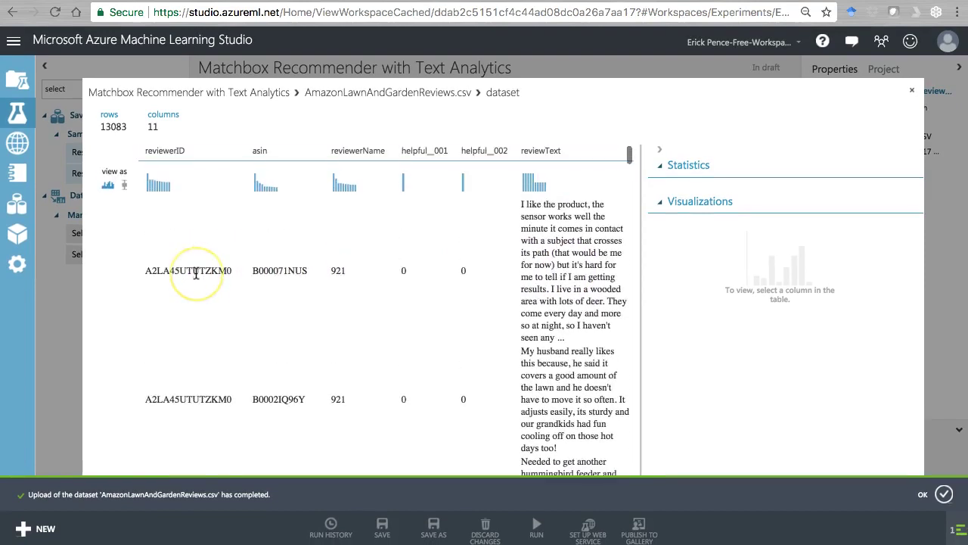
{"action": "left_click", "coordinate": [286, 274]}
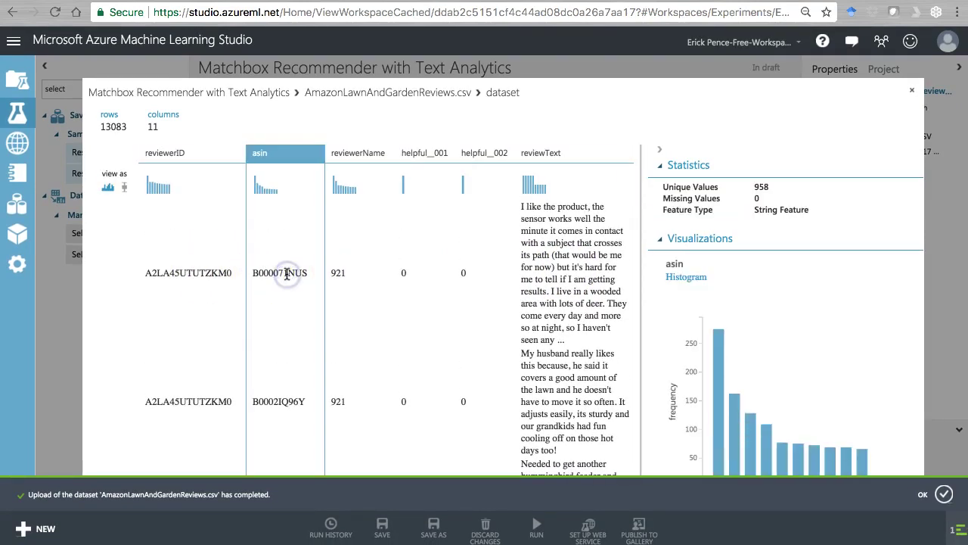
{"action": "scroll", "coordinate": [420, 279], "scroll_direction": "right", "scroll_amount": 5}
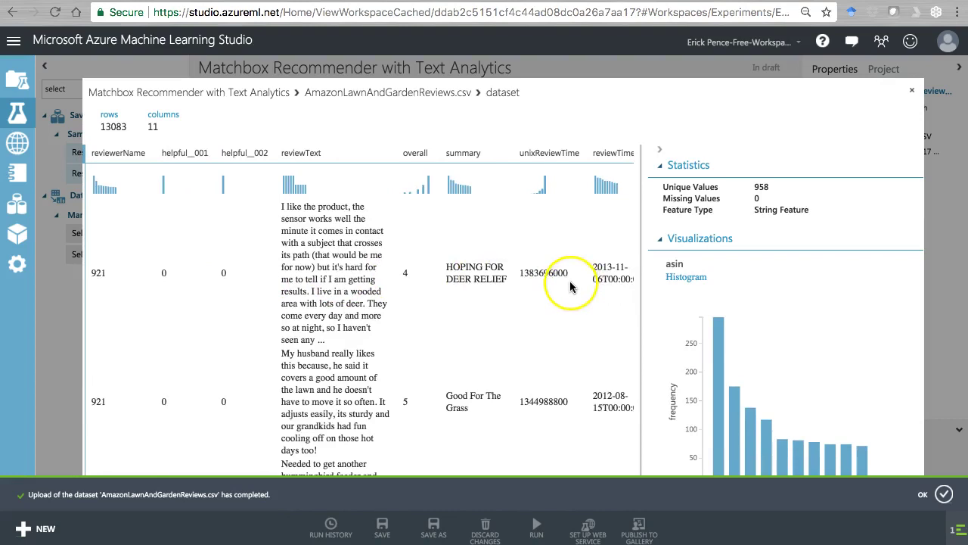
{"action": "scroll", "coordinate": [571, 286], "scroll_direction": "right", "scroll_amount": 2}
{"action": "scroll", "coordinate": [328, 270], "scroll_direction": "left", "scroll_amount": 8}
Compare the reviewerID and asin values down the dataset's rows and close the visualization.
{"action": "scroll", "coordinate": [203, 273], "scroll_direction": "down", "scroll_amount": 1}
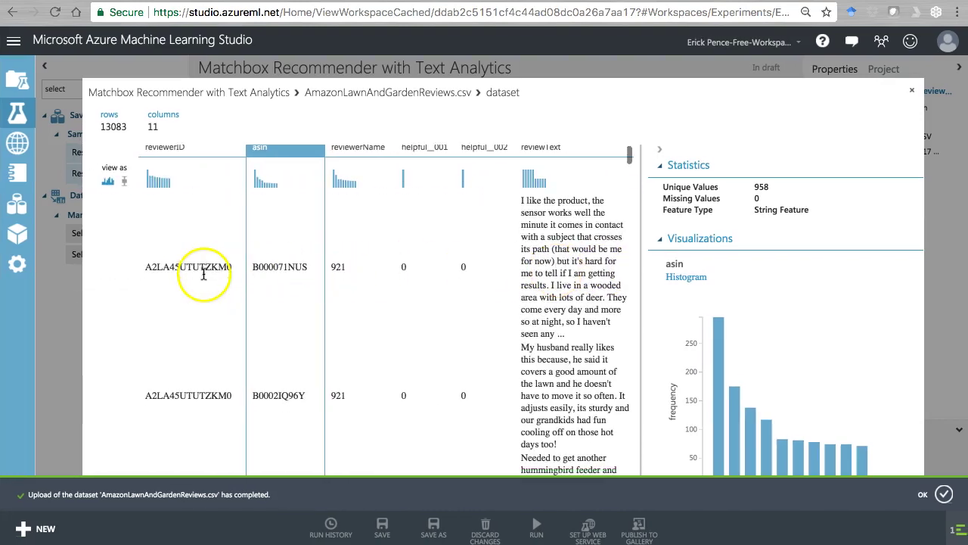
{"action": "scroll", "coordinate": [203, 274], "scroll_direction": "down", "scroll_amount": 1}
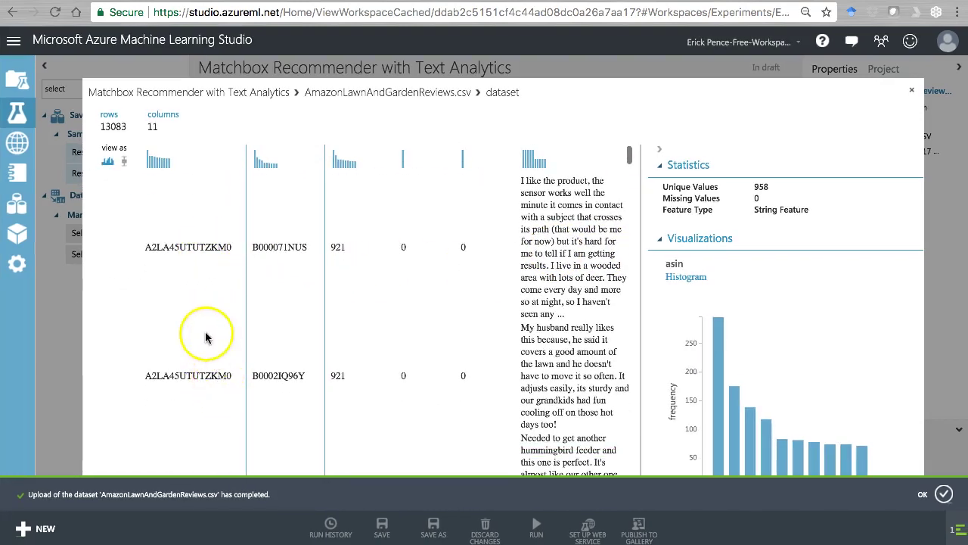
{"action": "scroll", "coordinate": [255, 267], "scroll_direction": "up", "scroll_amount": 2}
{"action": "double_click", "coordinate": [271, 272]}
{"action": "scroll", "coordinate": [278, 276], "scroll_direction": "down", "scroll_amount": 5}
{"action": "scroll", "coordinate": [282, 278], "scroll_direction": "down", "scroll_amount": 6}
{"action": "scroll", "coordinate": [283, 279], "scroll_direction": "up", "scroll_amount": 10}
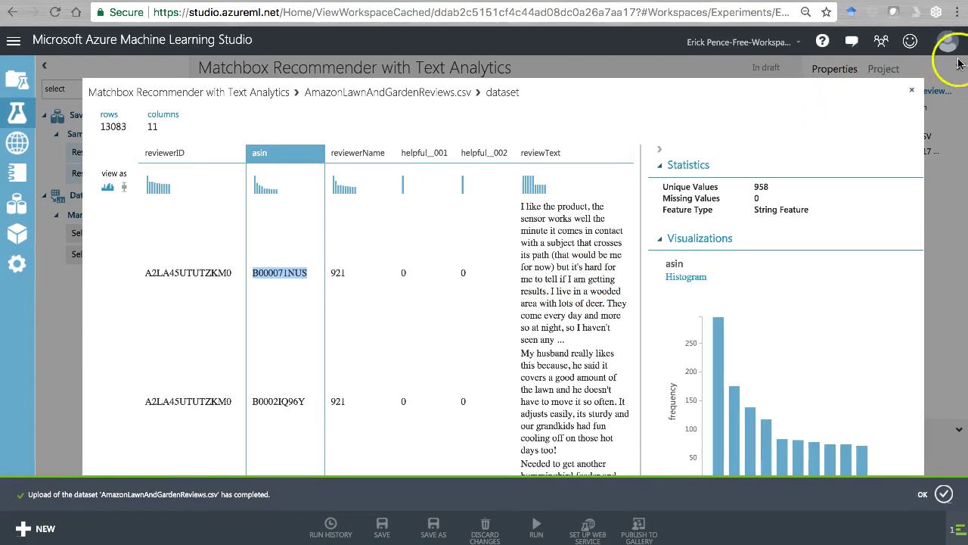
{"action": "left_click", "coordinate": [912, 90]}
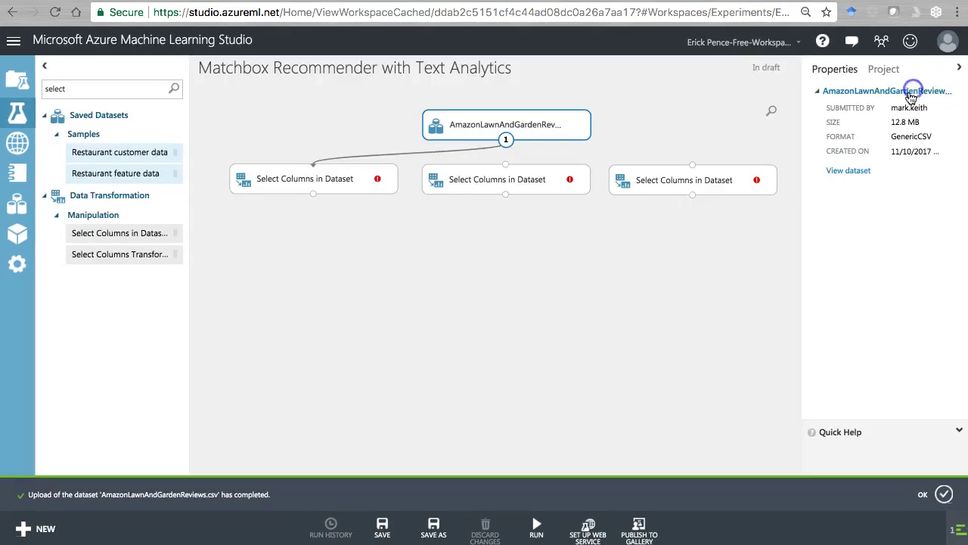
{"action": "left_click", "coordinate": [321, 178]}
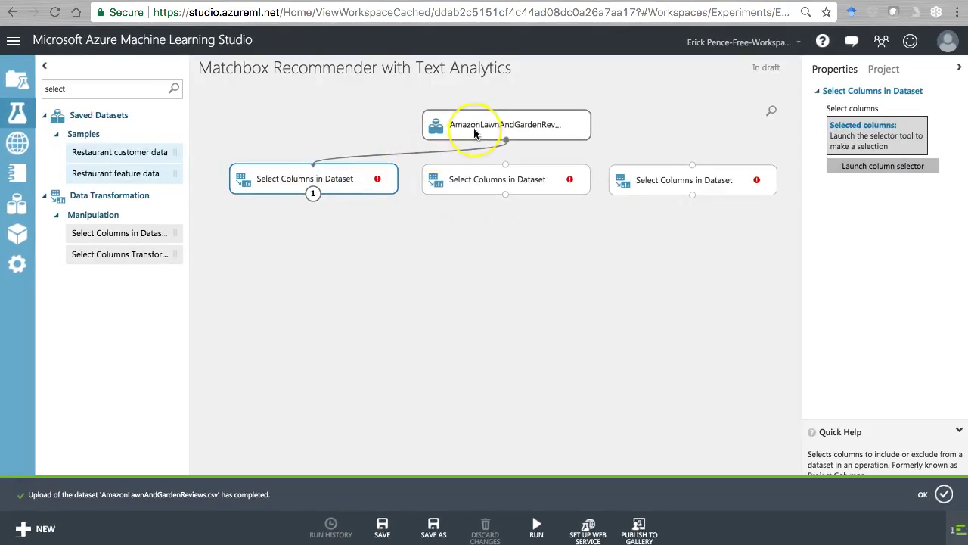
{"action": "left_click", "coordinate": [479, 179]}
{"action": "left_click", "coordinate": [680, 181]}
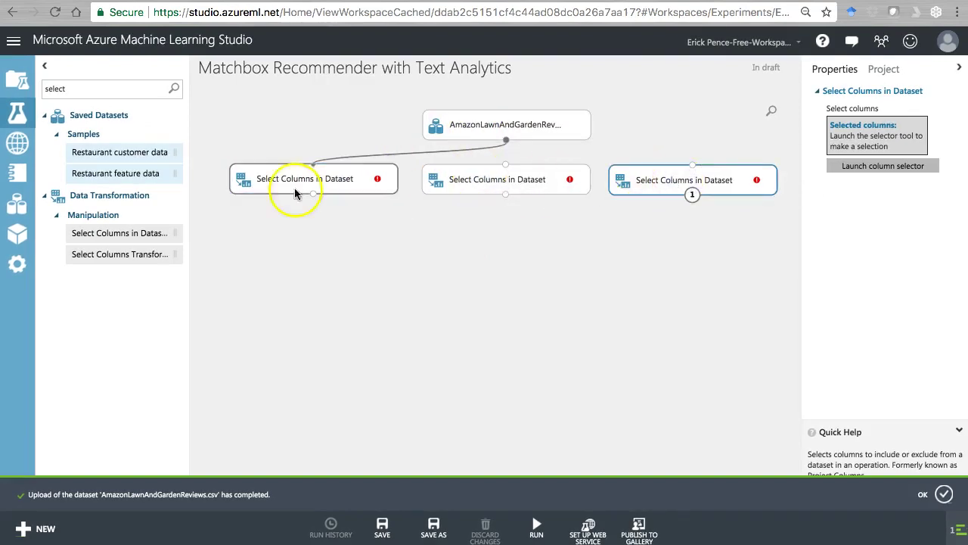
{"action": "left_click", "coordinate": [896, 171]}
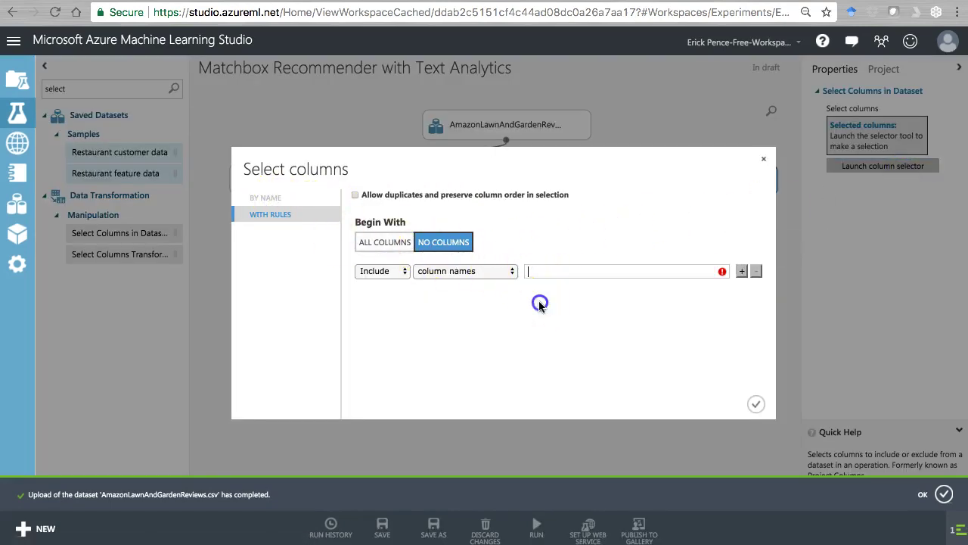
{"action": "left_click", "coordinate": [542, 323]}
{"action": "left_click", "coordinate": [531, 364]}
{"action": "left_click", "coordinate": [554, 275]}
{"action": "left_click", "coordinate": [508, 272]}
{"action": "left_click", "coordinate": [464, 282]}
{"action": "left_click", "coordinate": [467, 272]}
{"action": "left_click", "coordinate": [454, 257]}
{"action": "left_click", "coordinate": [562, 271]}
{"action": "left_click", "coordinate": [562, 271]}
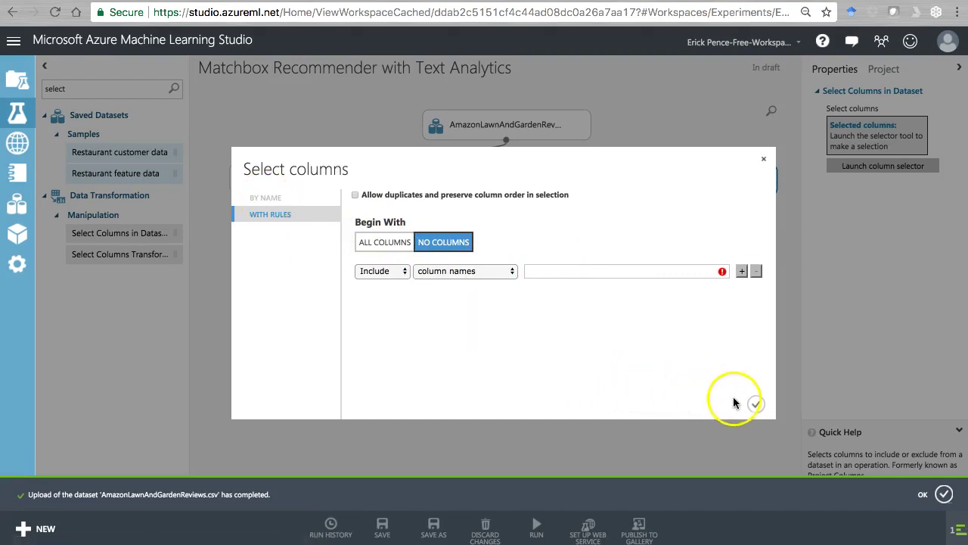
{"action": "left_click", "coordinate": [757, 404]}
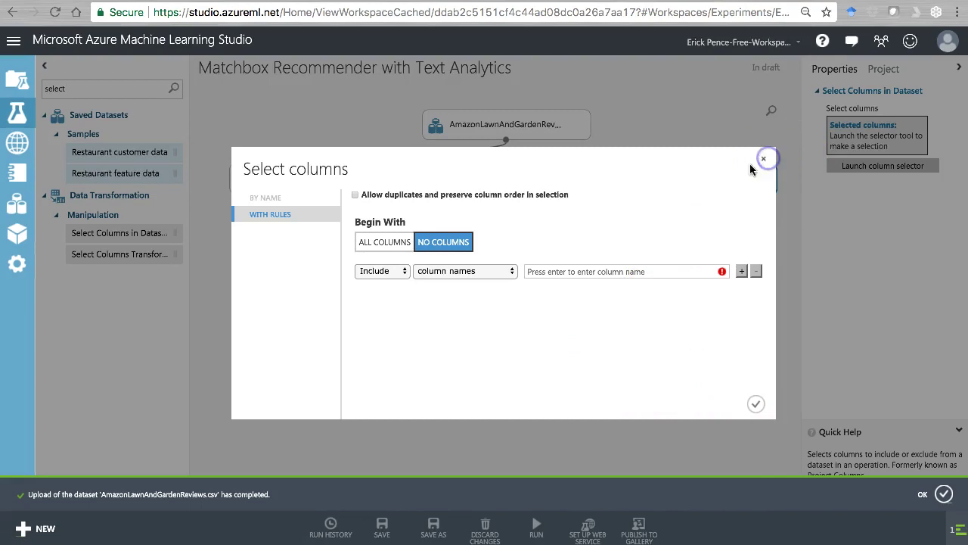
{"action": "left_click", "coordinate": [761, 161]}
Delete the two unconnected Select Columns in Dataset modules, keeping only the one linked to the dataset.
{"action": "left_click", "coordinate": [551, 182]}
{"action": "right_click", "coordinate": [549, 182]}
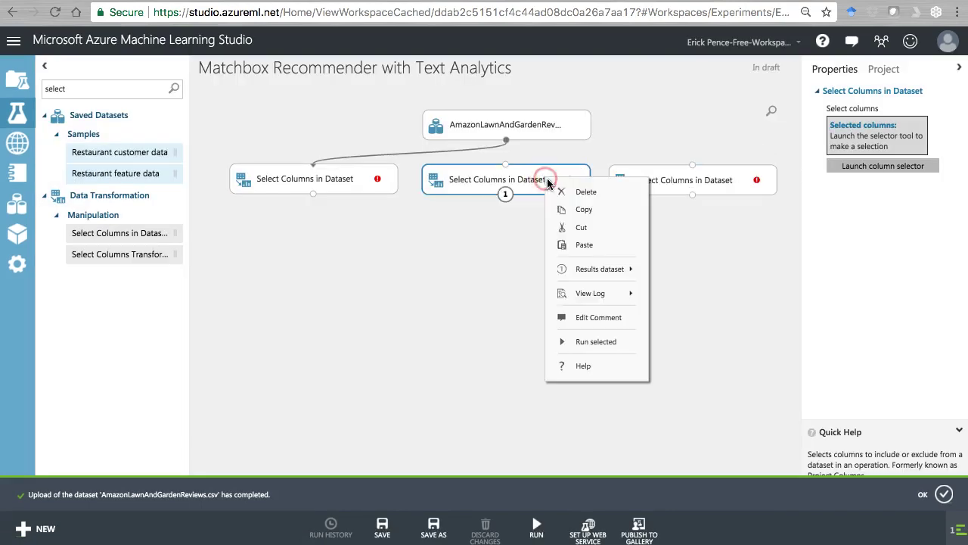
{"action": "left_click", "coordinate": [569, 192]}
{"action": "right_click", "coordinate": [658, 183]}
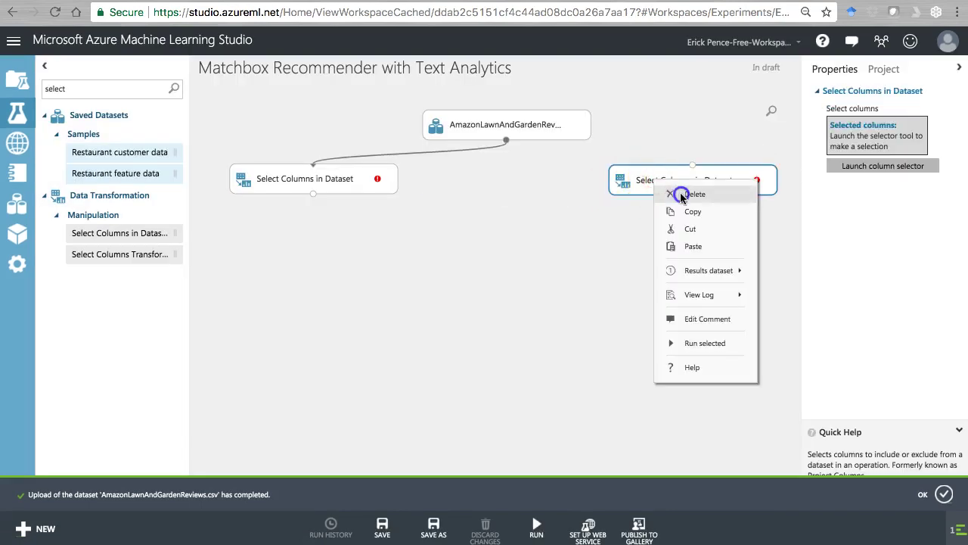
{"action": "left_click", "coordinate": [677, 191]}
{"action": "left_click", "coordinate": [522, 126]}
{"action": "right_click", "coordinate": [539, 131]}
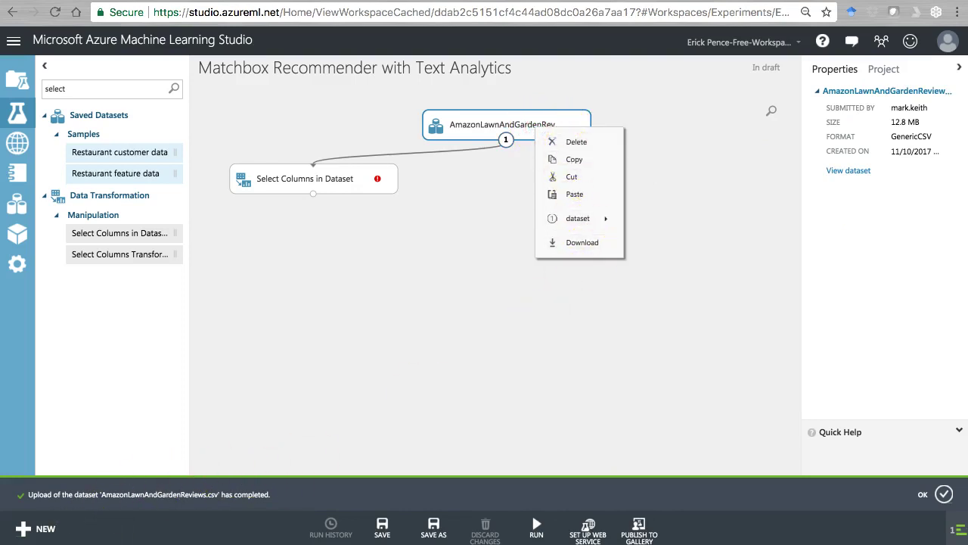
{"action": "right_click", "coordinate": [493, 125]}
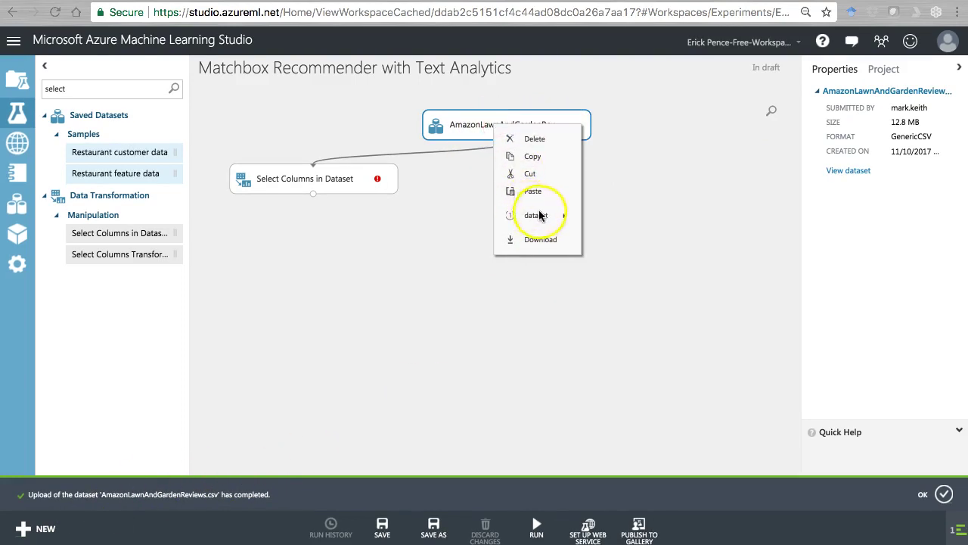
{"action": "mouse_move", "coordinate": [539, 214]}
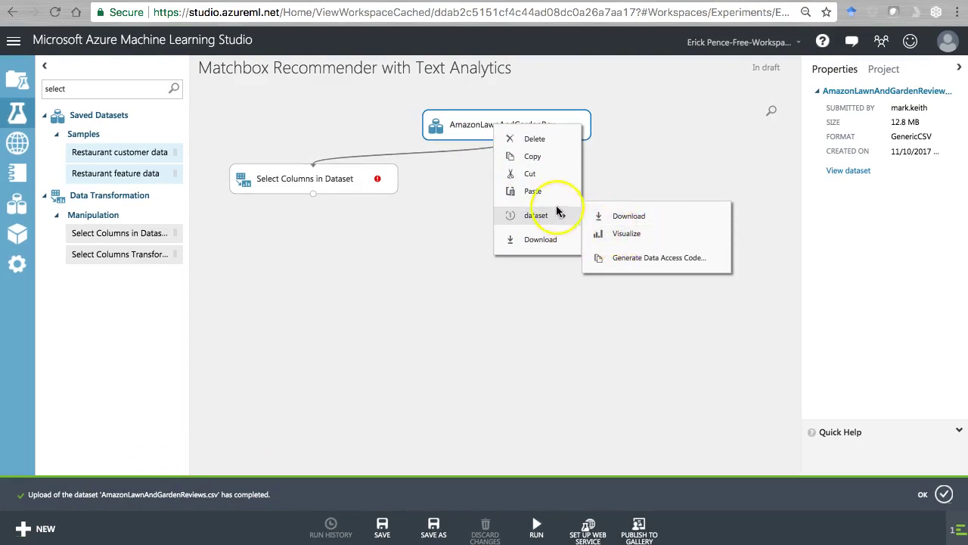
{"action": "left_click", "coordinate": [454, 195]}
{"action": "right_click", "coordinate": [479, 135]}
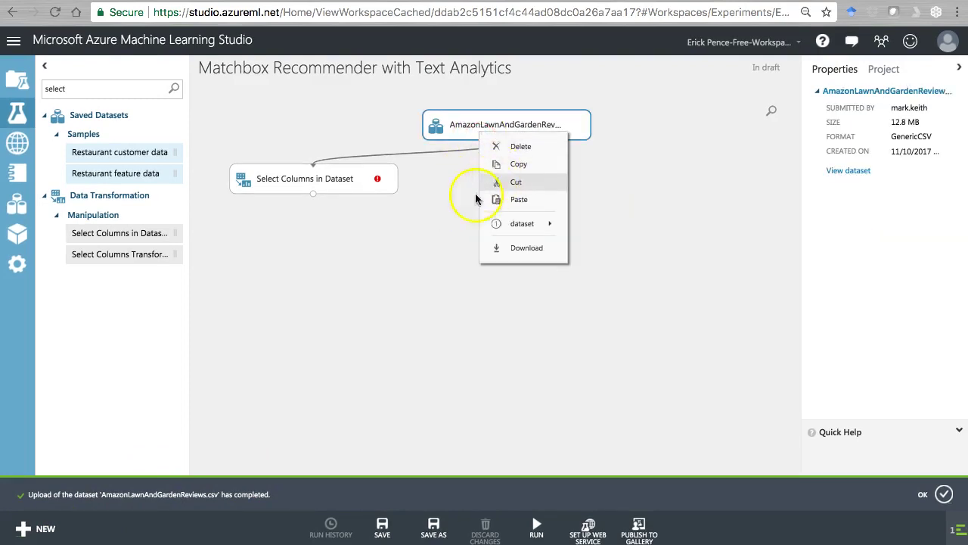
Set the remaining Select Columns in Dataset module to include the columns reviewerID, asin and overall.
{"action": "left_click", "coordinate": [333, 183]}
{"action": "left_click", "coordinate": [855, 166]}
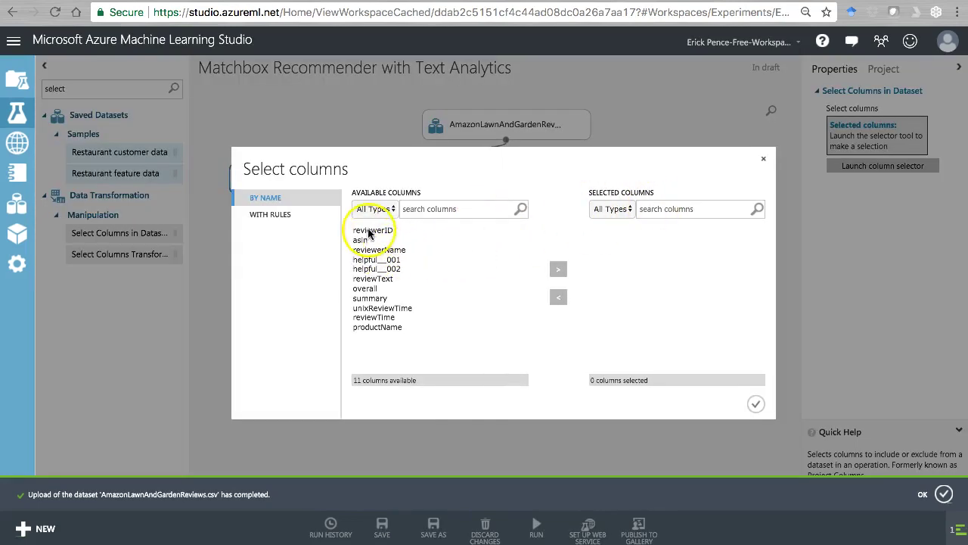
{"action": "left_click", "coordinate": [371, 230]}
{"action": "left_click", "coordinate": [556, 270]}
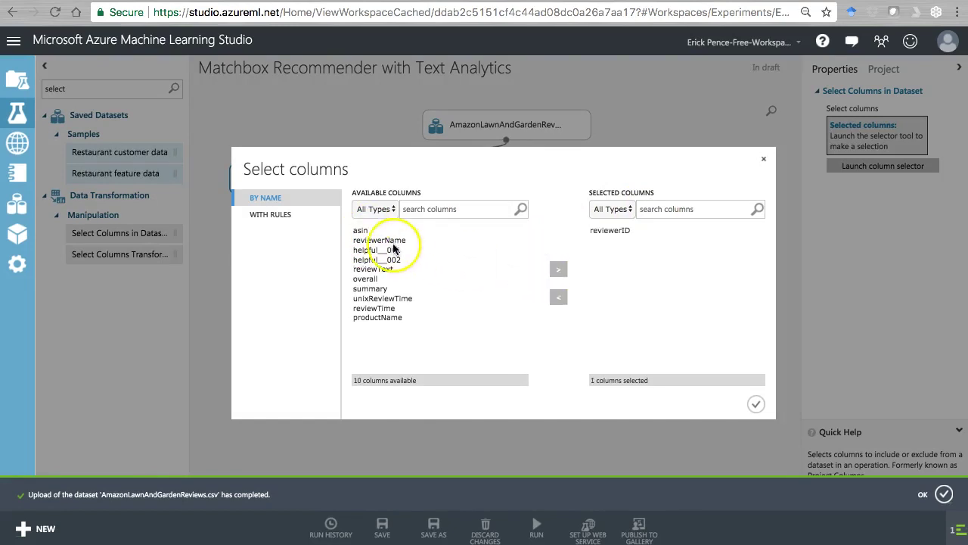
{"action": "left_click", "coordinate": [360, 230]}
{"action": "left_click", "coordinate": [558, 269]}
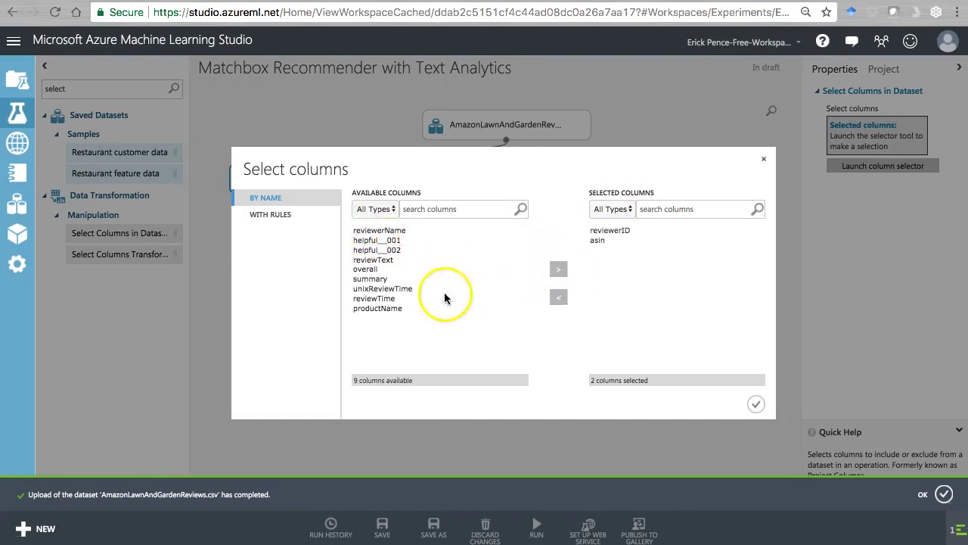
{"action": "left_click", "coordinate": [370, 270]}
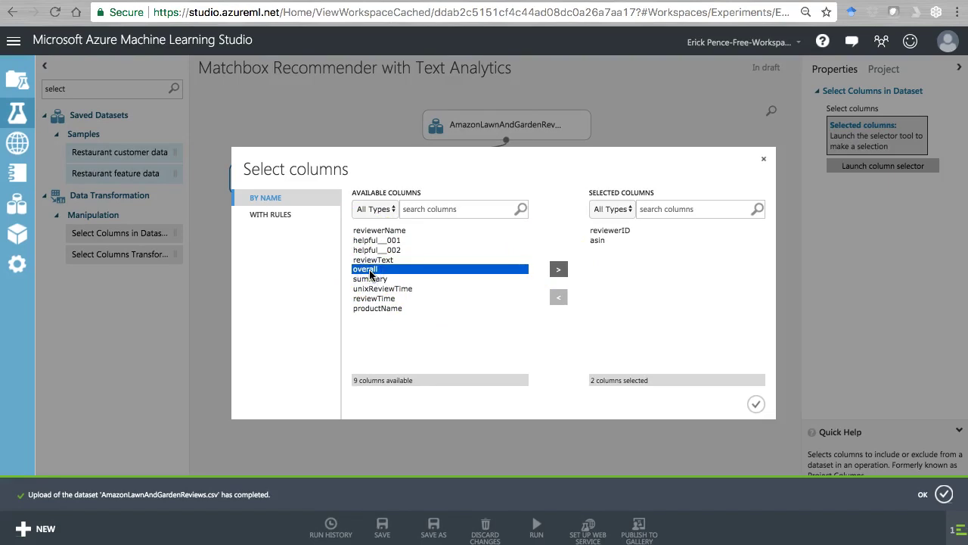
{"action": "left_click", "coordinate": [560, 270]}
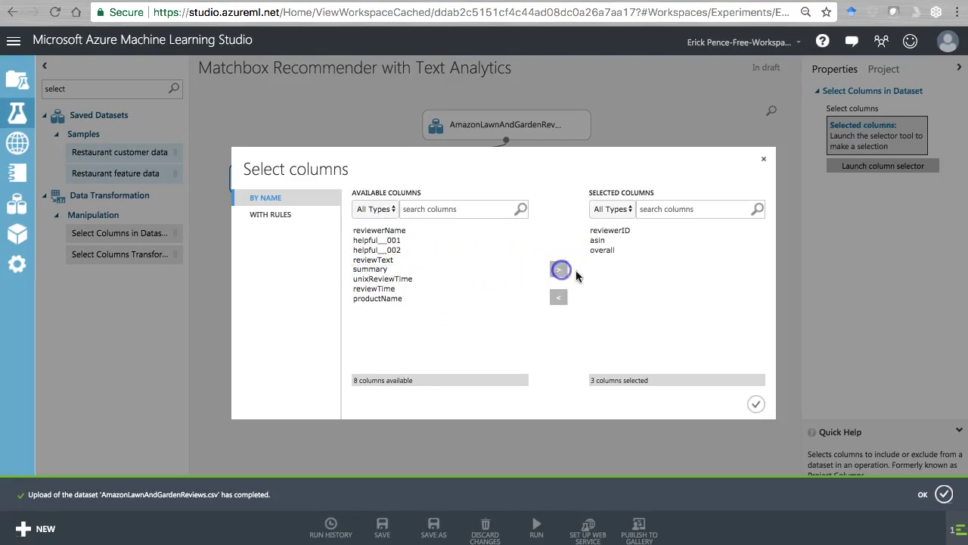
{"action": "left_click", "coordinate": [756, 404]}
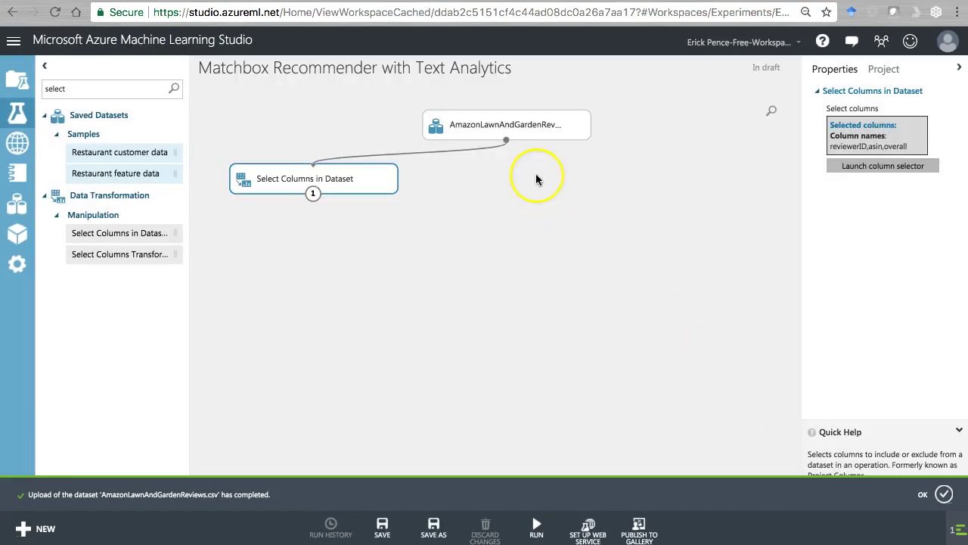
Visualize the AmazonLawnAndGardenReviews.csv dataset to examine the reviewer, product and overall rating values, dismiss the upload notification and close the view.
{"action": "right_click", "coordinate": [525, 121]}
{"action": "mouse_move", "coordinate": [573, 204]}
{"action": "left_click", "coordinate": [641, 223]}
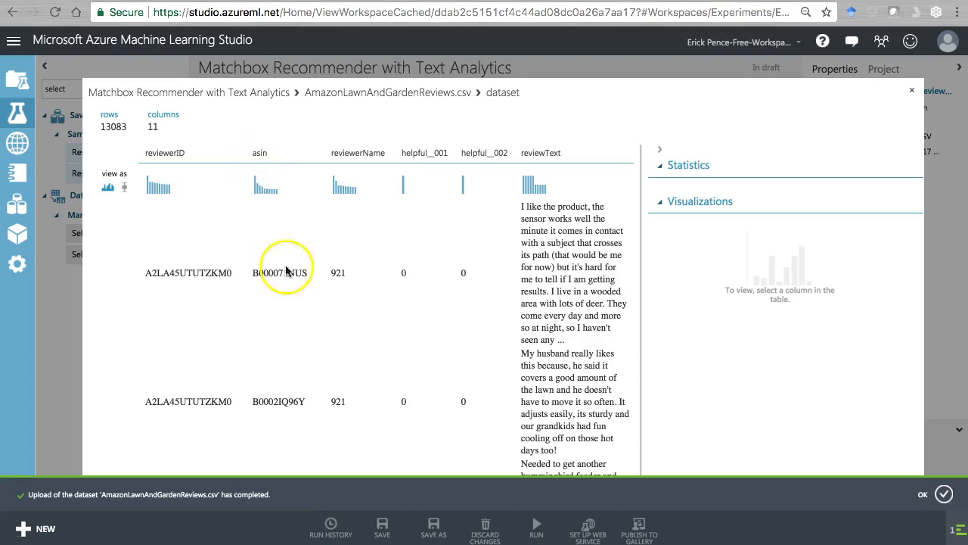
{"action": "scroll", "coordinate": [364, 212], "scroll_direction": "right", "scroll_amount": 5}
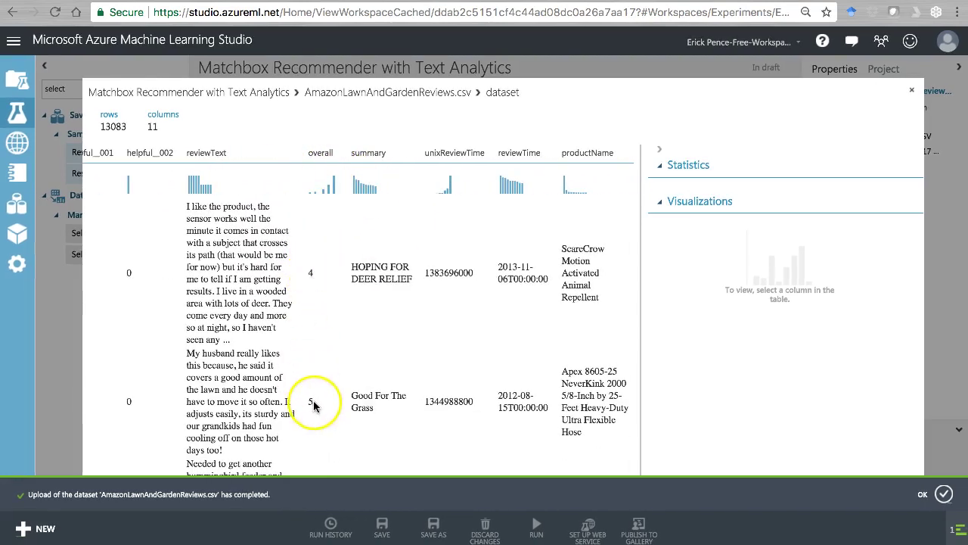
{"action": "left_click", "coordinate": [941, 493]}
{"action": "left_click", "coordinate": [911, 90]}
Find the Split Data module and place it directly beneath the Select Columns in Dataset module.
{"action": "left_click", "coordinate": [335, 182]}
{"action": "left_click_drag", "start_coordinate": [96, 91], "coordinate": [19, 85]}
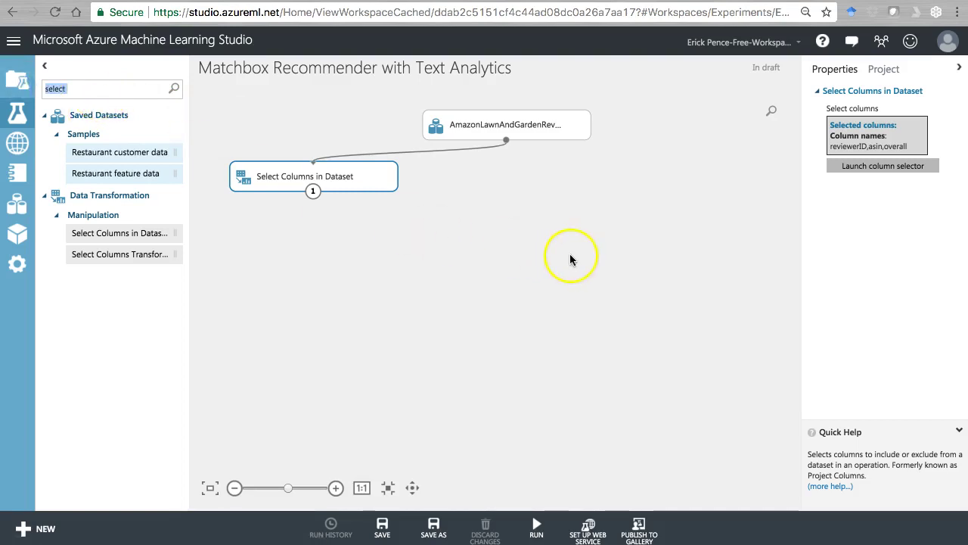
{"action": "type", "text": "split"}
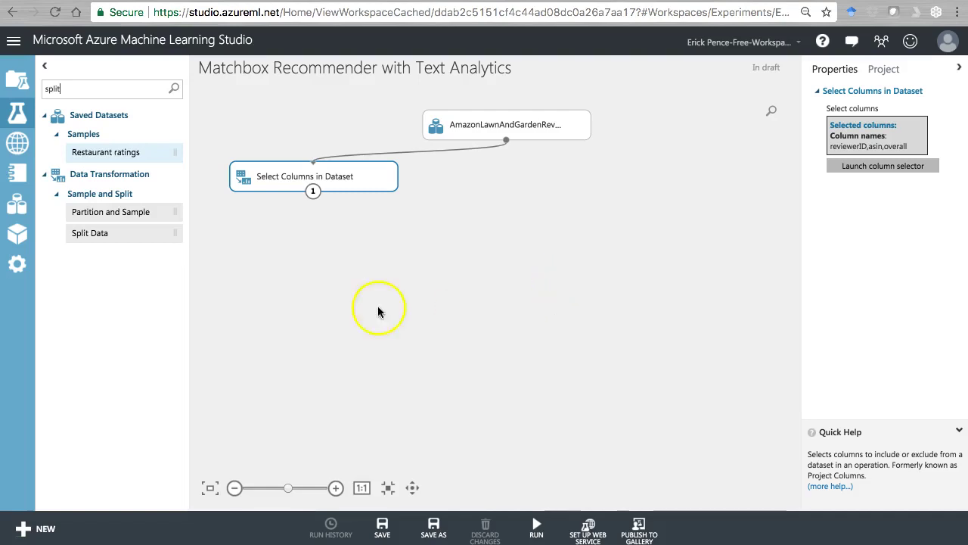
{"action": "left_click_drag", "start_coordinate": [121, 232], "coordinate": [315, 224]}
Add the Train Matchbox Recommender, Score Matchbox Recommender and Evaluate Recommender modules, stacked in that order in the lower middle of the canvas.
{"action": "left_click", "coordinate": [119, 91]}
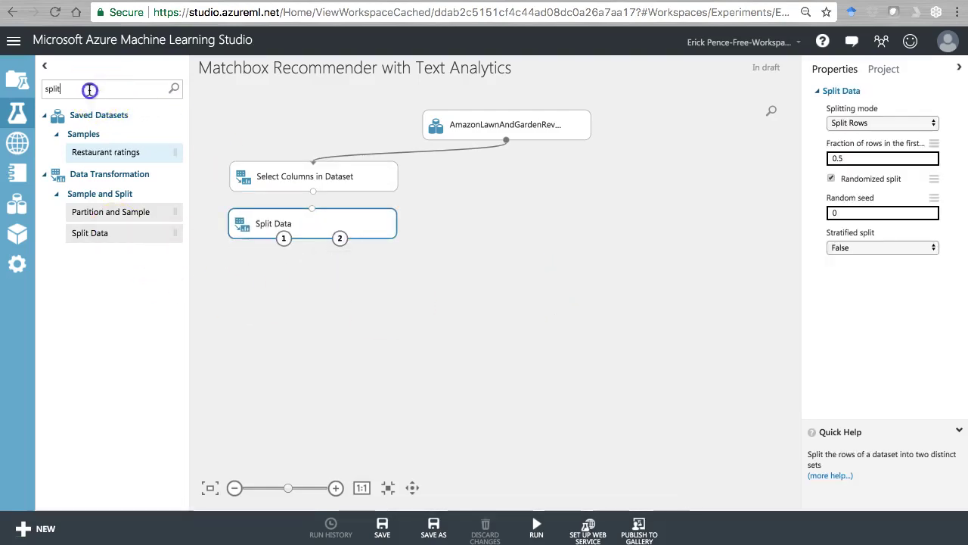
{"action": "left_click_drag", "start_coordinate": [89, 90], "coordinate": [27, 85]}
{"action": "type", "text": "recommend"}
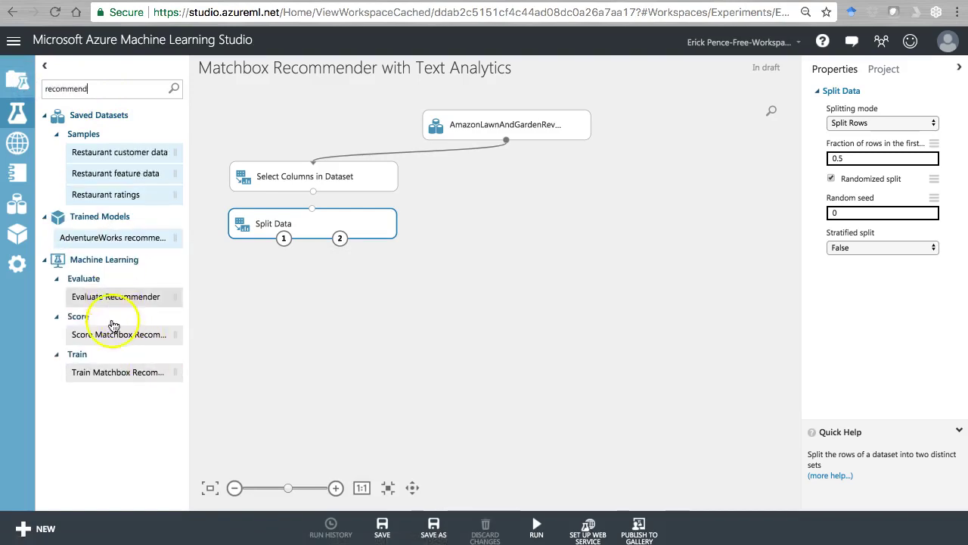
{"action": "left_click_drag", "start_coordinate": [118, 372], "coordinate": [497, 340]}
{"action": "left_click_drag", "start_coordinate": [99, 327], "coordinate": [452, 393]}
{"action": "left_click_drag", "start_coordinate": [77, 304], "coordinate": [497, 444]}
Connect the output of Select Columns in Dataset to the input of Split Data.
{"action": "left_click", "coordinate": [330, 295]}
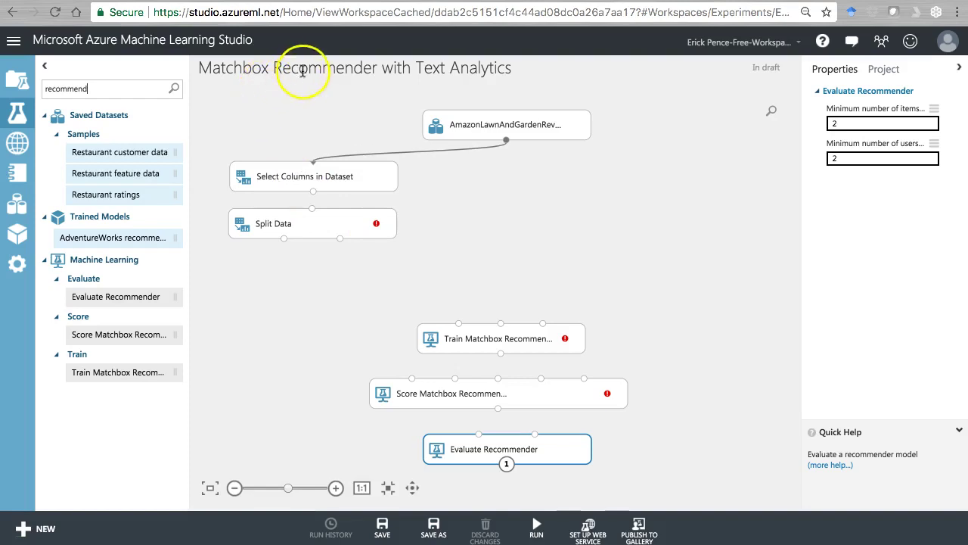
{"action": "left_click_drag", "start_coordinate": [313, 197], "coordinate": [311, 210]}
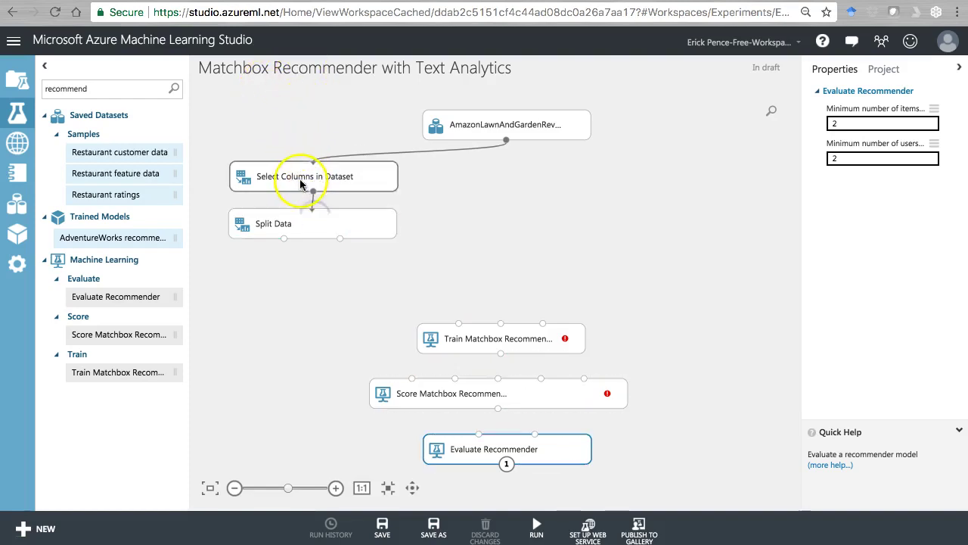
Set the splitting mode of the Split Data module to Recommender Split, keeping the default fractions.
{"action": "left_click", "coordinate": [320, 220]}
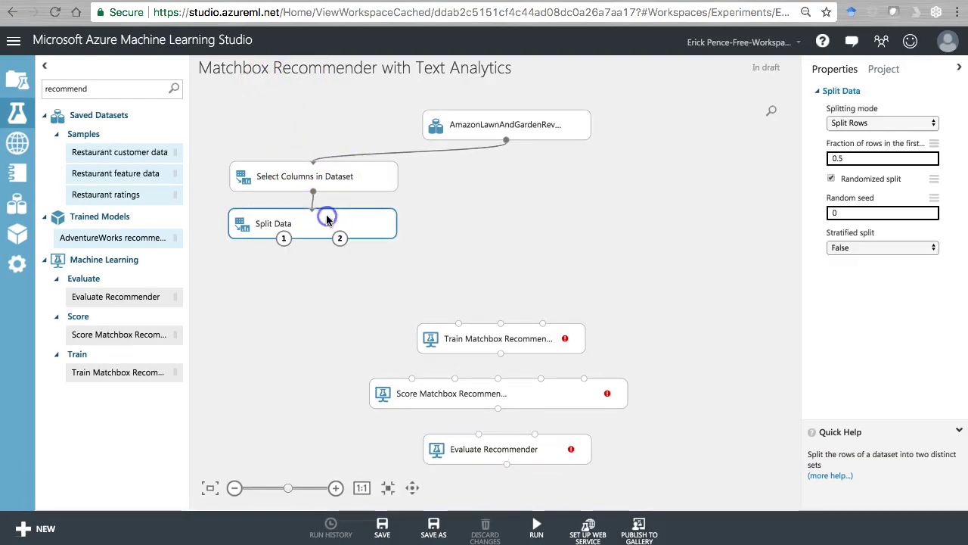
{"action": "left_click", "coordinate": [877, 124]}
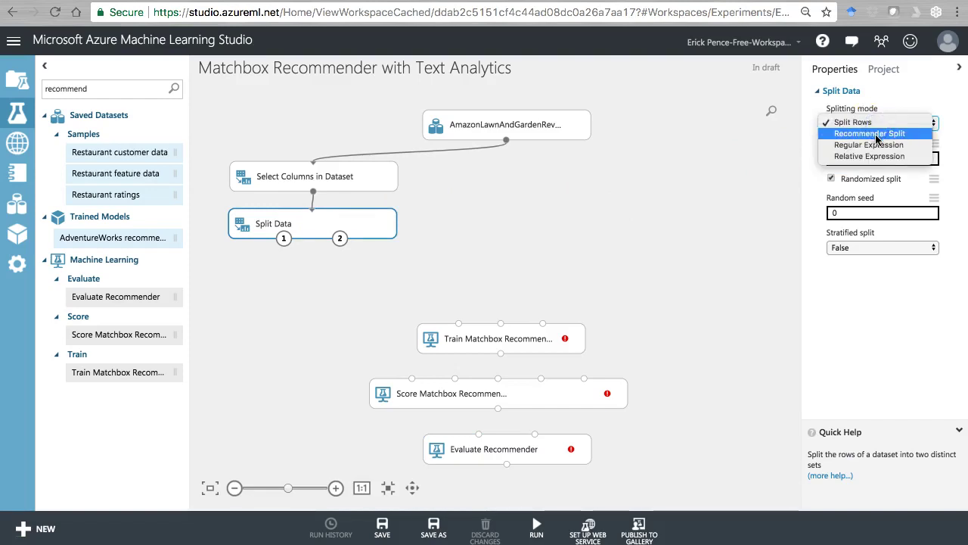
{"action": "left_click", "coordinate": [877, 134]}
{"action": "left_click", "coordinate": [839, 157]}
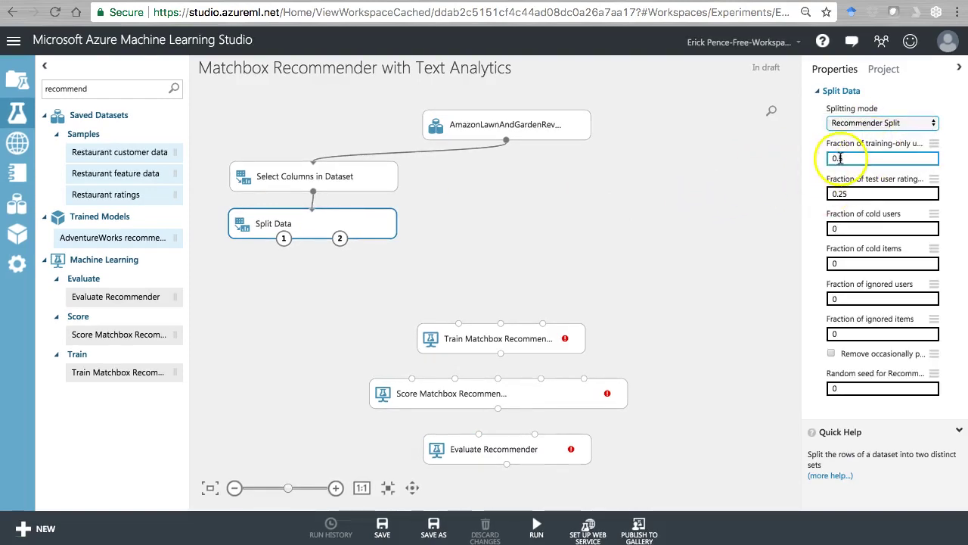
{"action": "left_click", "coordinate": [856, 158]}
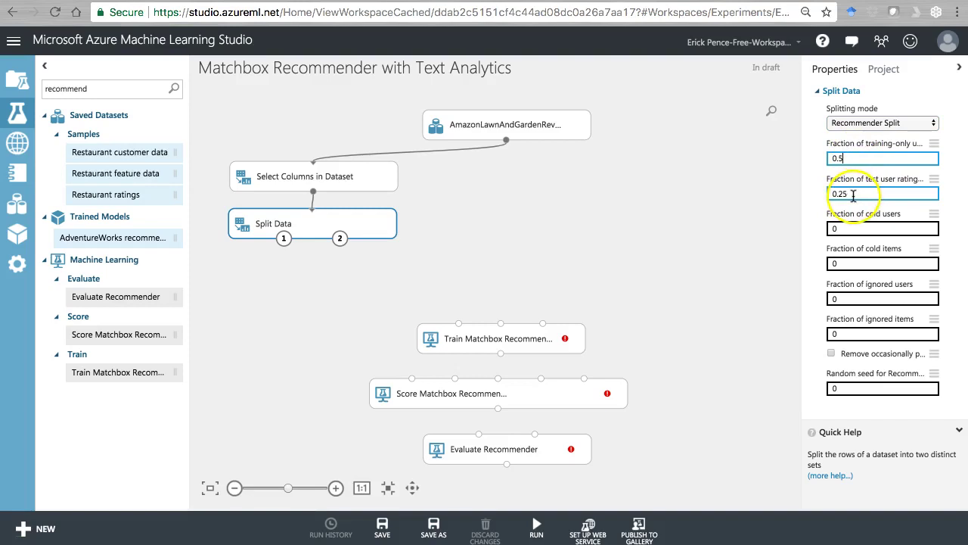
Connect Split Data's first output to Train Matchbox Recommender's first input, and feed the trained model and Split Data's second output into Score Matchbox Recommender.
{"action": "left_click_drag", "start_coordinate": [284, 239], "coordinate": [457, 340]}
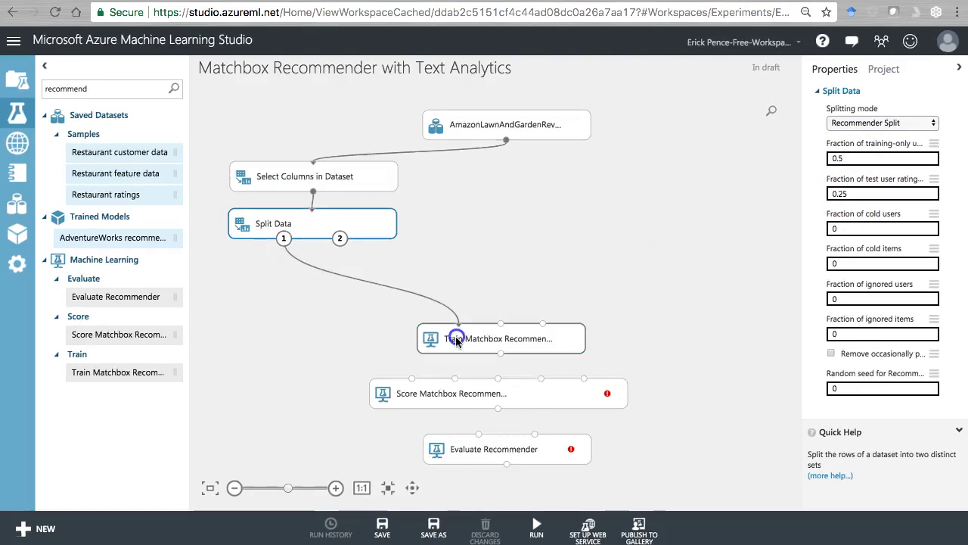
{"action": "left_click", "coordinate": [481, 346]}
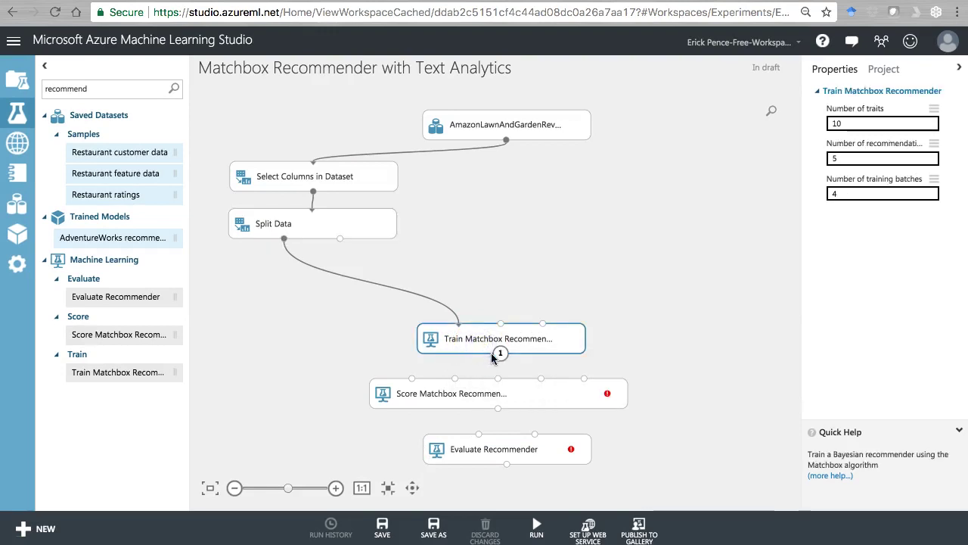
{"action": "left_click_drag", "start_coordinate": [500, 353], "coordinate": [404, 395]}
{"action": "left_click_drag", "start_coordinate": [339, 239], "coordinate": [456, 386]}
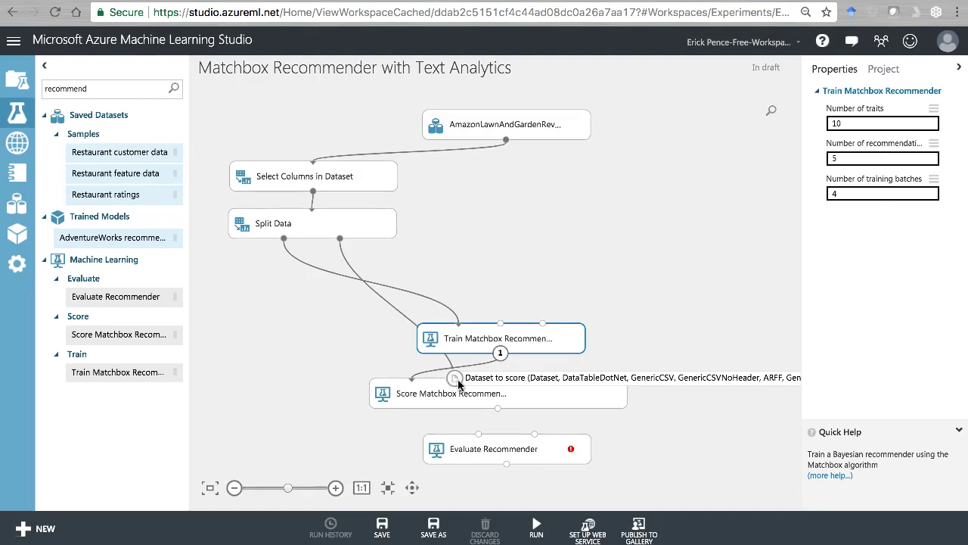
Connect the scored dataset to Evaluate Recommender's second input and Split Data's second output to its test dataset input.
{"action": "left_click_drag", "start_coordinate": [498, 409], "coordinate": [497, 411]}
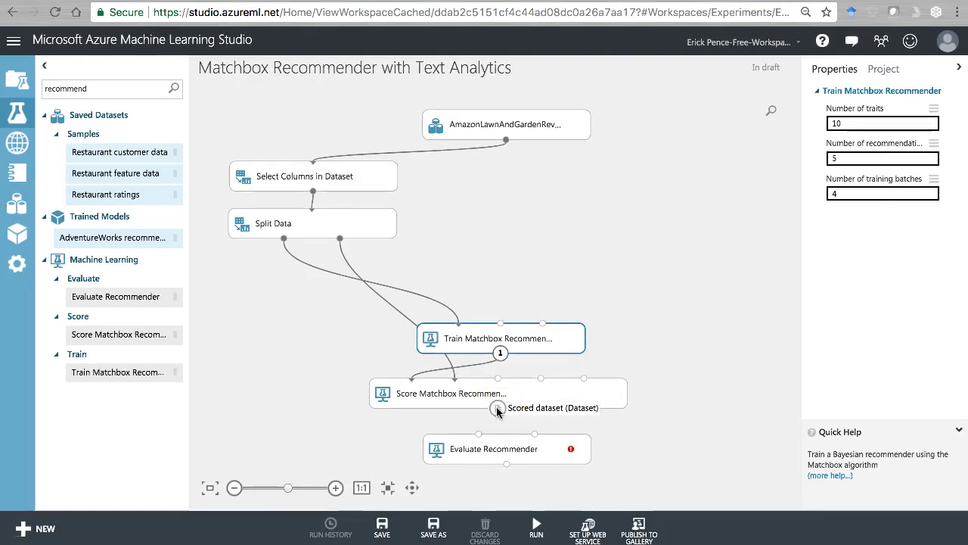
{"action": "left_click_drag", "start_coordinate": [497, 410], "coordinate": [542, 441]}
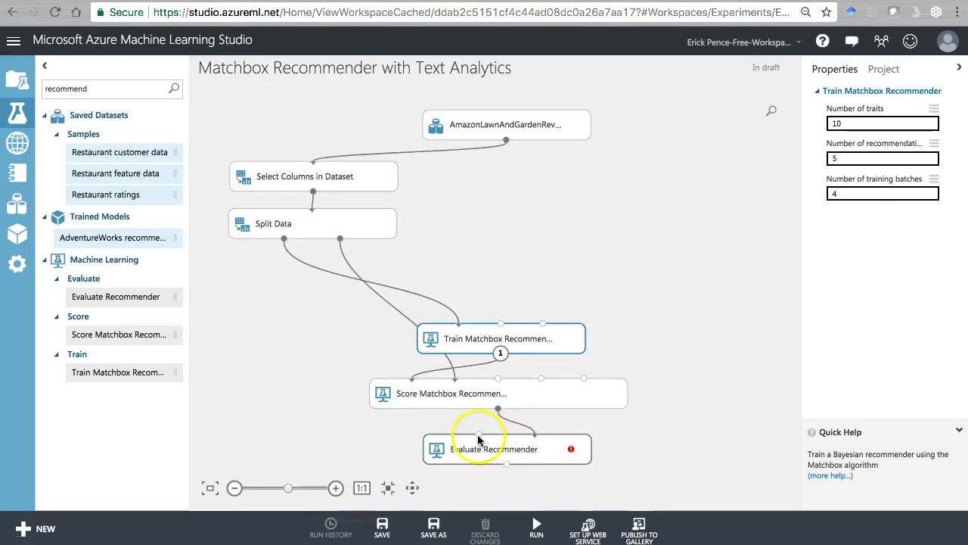
{"action": "left_click", "coordinate": [478, 436]}
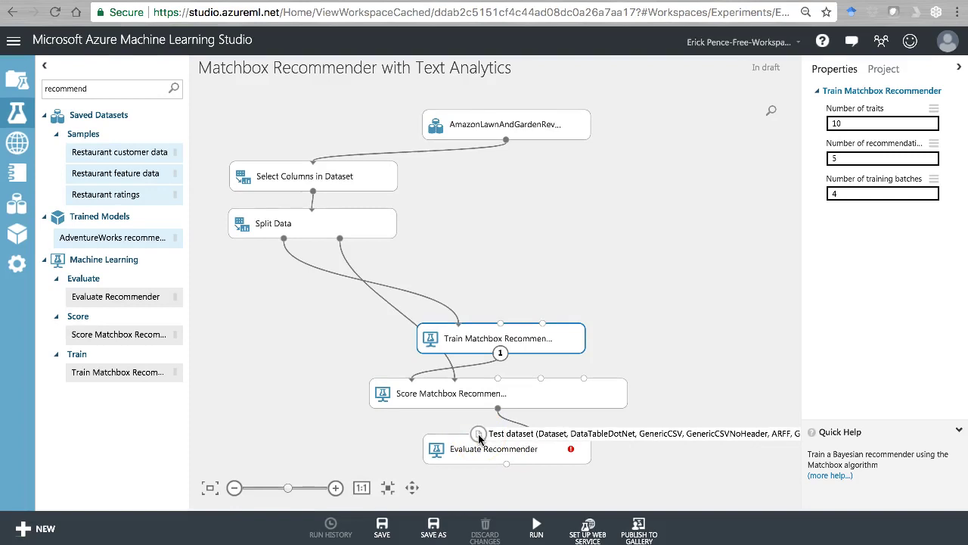
{"action": "left_click", "coordinate": [342, 237]}
{"action": "left_click_drag", "start_coordinate": [341, 240], "coordinate": [342, 249]}
{"action": "left_click_drag", "start_coordinate": [390, 342], "coordinate": [478, 437]}
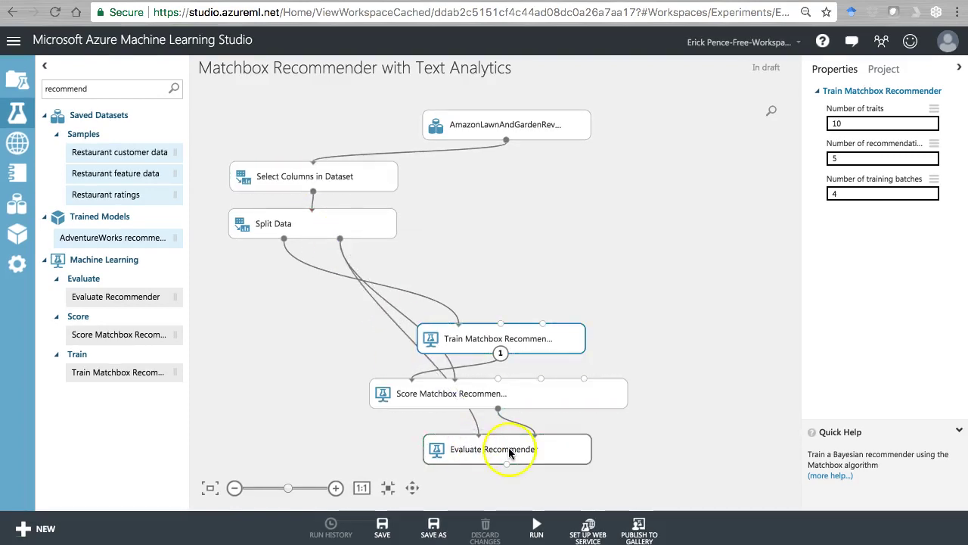
Run the whole Matchbox recommender experiment.
{"action": "left_click", "coordinate": [509, 452]}
{"action": "left_click", "coordinate": [537, 525]}
{"action": "left_click", "coordinate": [534, 503]}
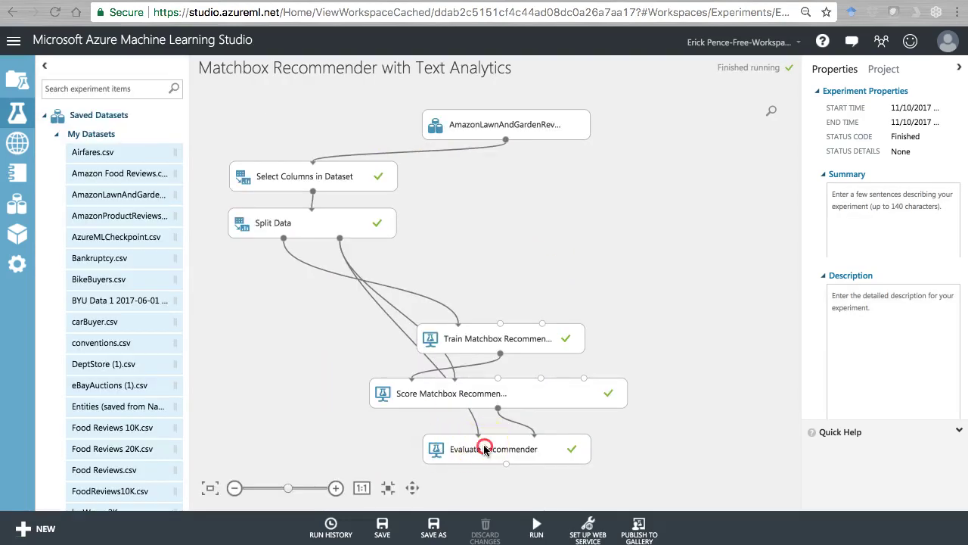
Visualize the metric output of Evaluate Recommender and copy its NDCG value.
{"action": "right_click", "coordinate": [483, 444]}
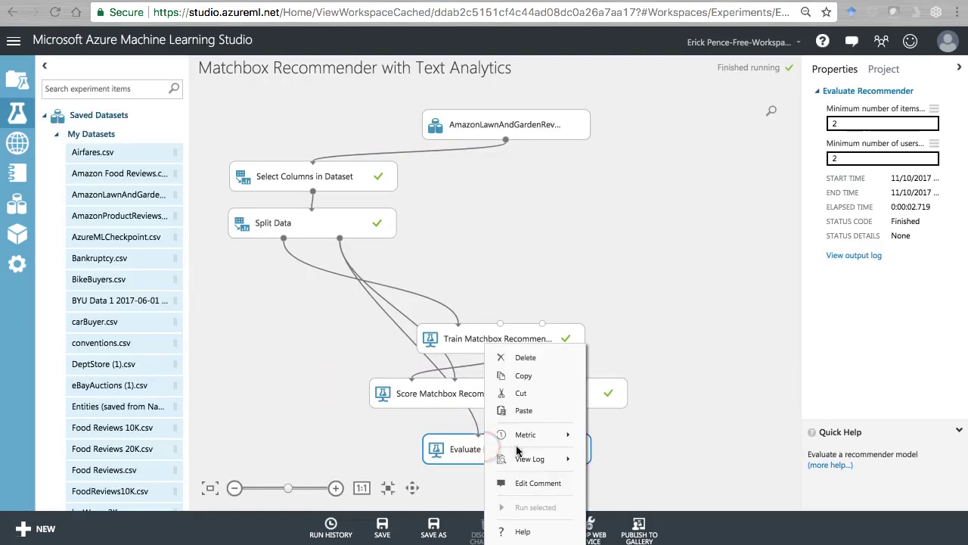
{"action": "mouse_move", "coordinate": [550, 438]}
{"action": "left_click", "coordinate": [605, 504]}
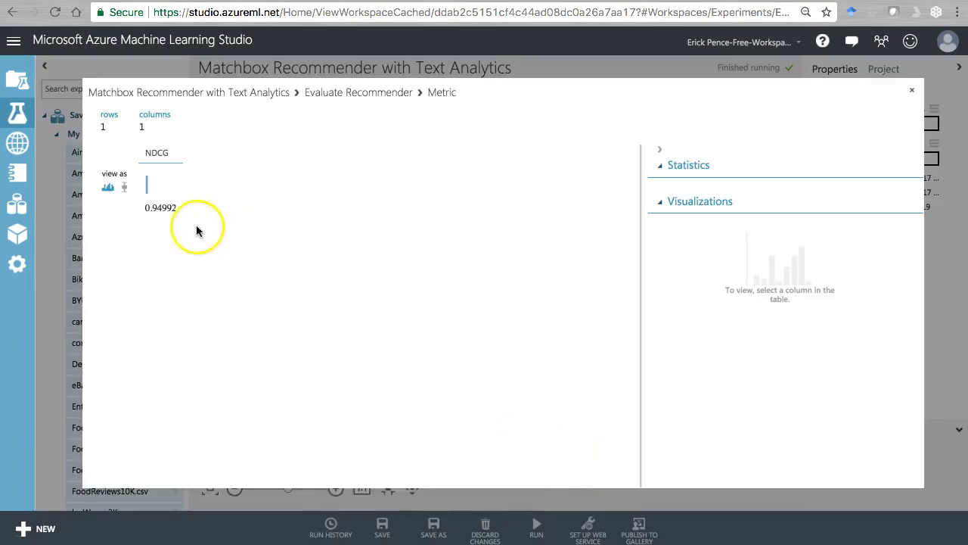
{"action": "double_click", "coordinate": [151, 207]}
{"action": "key", "text": "super+c"}
{"action": "left_click", "coordinate": [143, 207]}
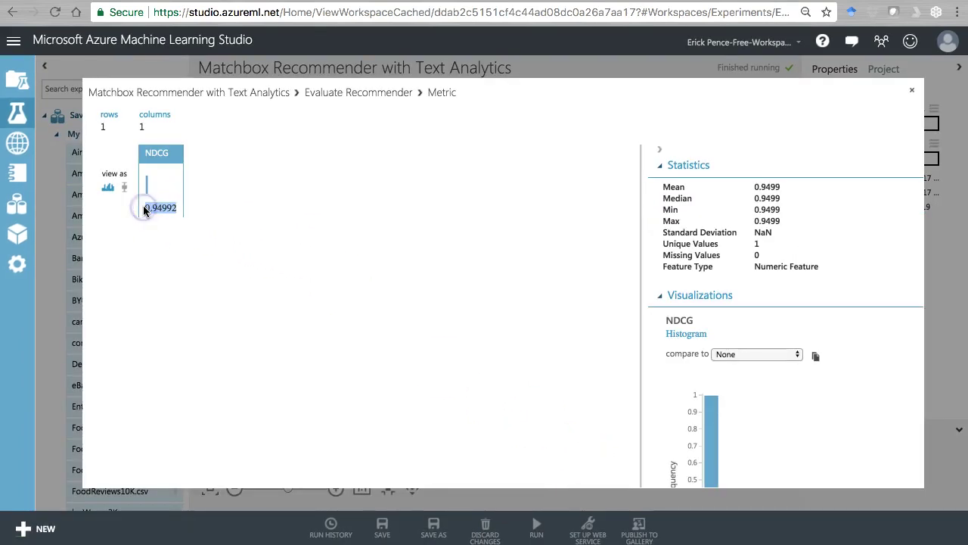
Switch to the Excel workbook, paste the NDCG value 0.94992 into cell B2 for "Triplet only", move the workbook aside and close the metric view.
{"action": "key", "text": "super+Tab"}
{"action": "left_click_drag", "start_coordinate": [434, 158], "coordinate": [713, 84]}
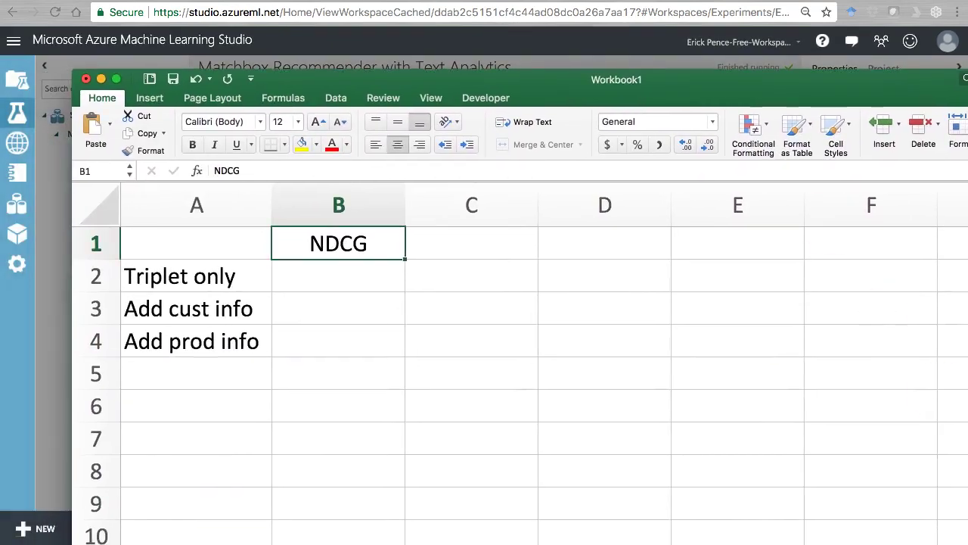
{"action": "scroll", "coordinate": [485, 413], "scroll_direction": "down", "scroll_amount": 5}
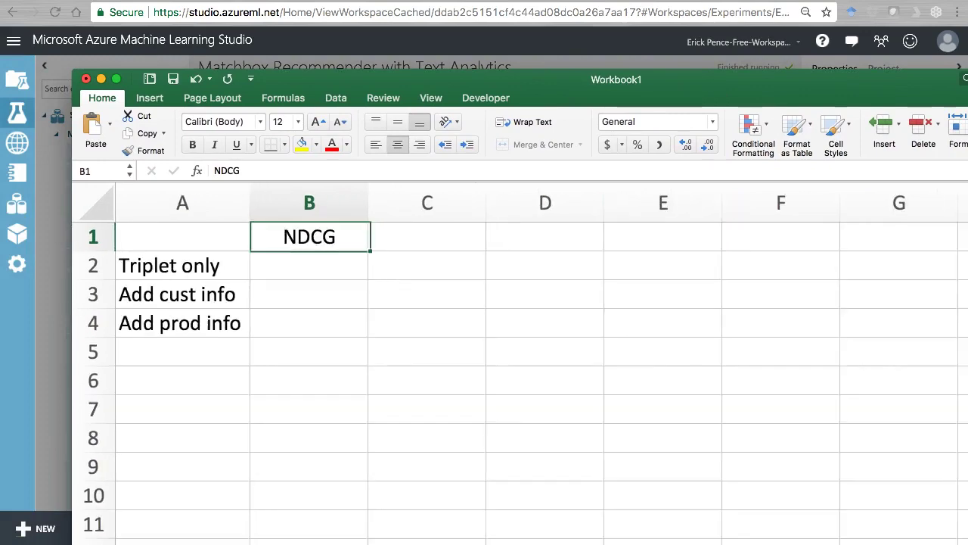
{"action": "left_click", "coordinate": [234, 246]}
{"action": "key", "text": "super+v"}
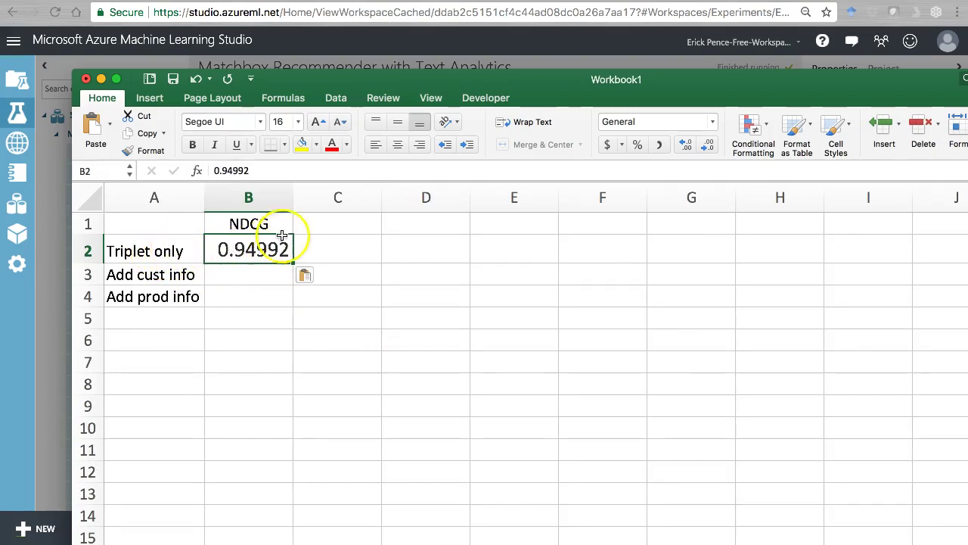
{"action": "left_click", "coordinate": [379, 80]}
{"action": "left_click_drag", "start_coordinate": [378, 81], "coordinate": [967, 151]}
{"action": "left_click", "coordinate": [911, 90]}
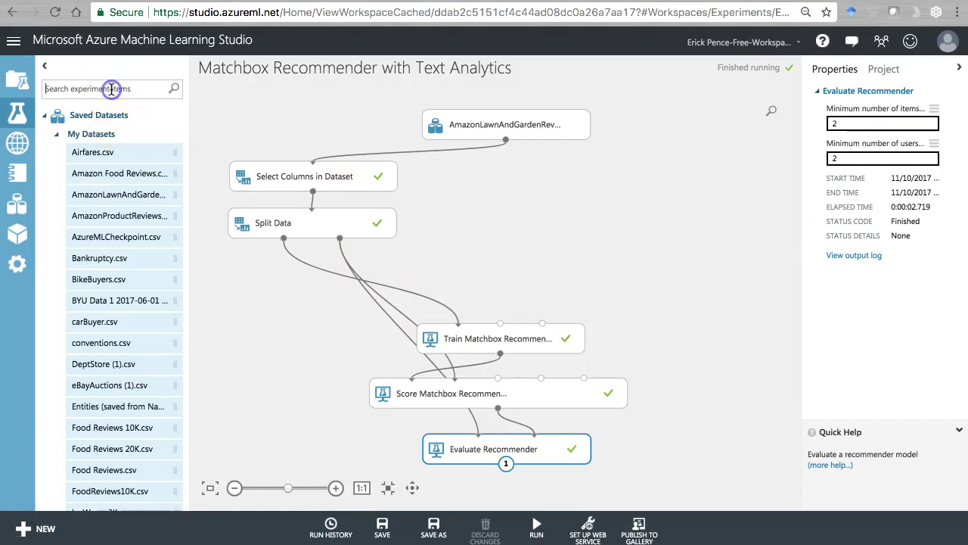
Find a second Select Columns in Dataset module, place it beneath the Amazon reviews dataset and connect the dataset's output to it.
{"action": "key", "text": "Return"}
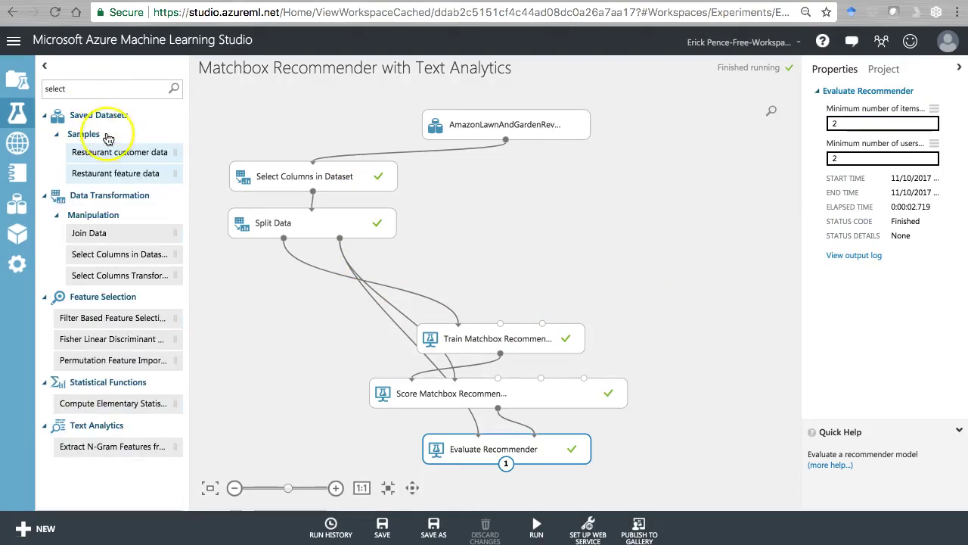
{"action": "left_click_drag", "start_coordinate": [115, 261], "coordinate": [502, 177]}
{"action": "left_click_drag", "start_coordinate": [506, 144], "coordinate": [501, 164]}
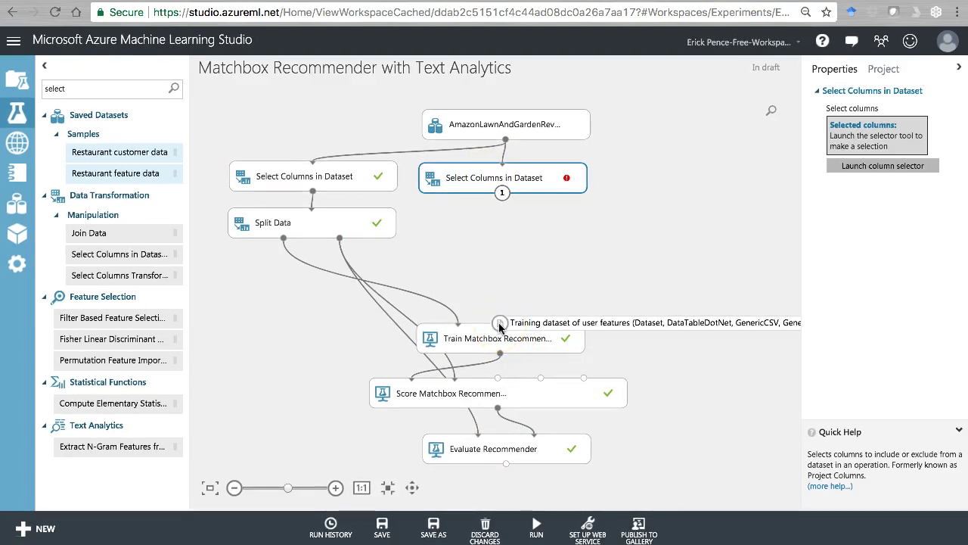
{"action": "left_click_drag", "start_coordinate": [499, 325], "coordinate": [497, 380]}
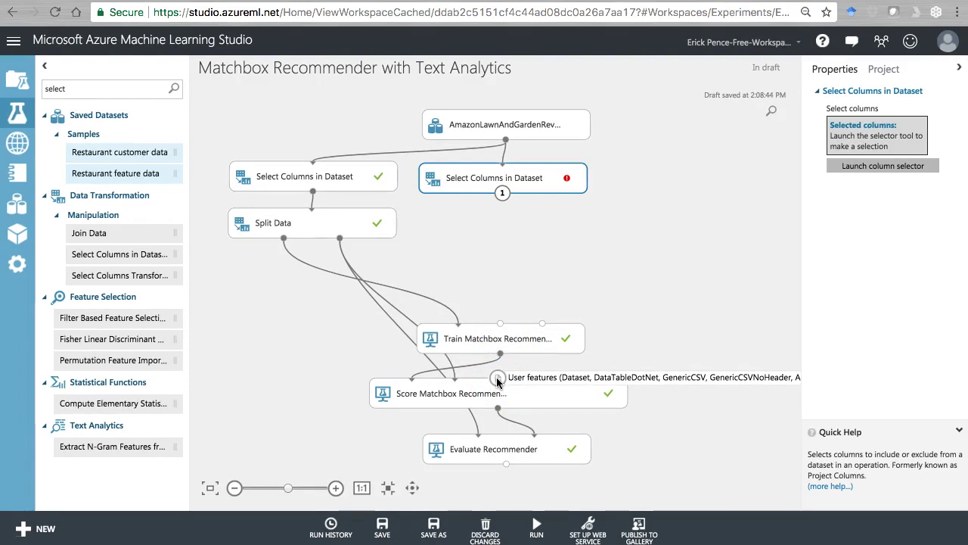
{"action": "left_click_drag", "start_coordinate": [478, 179], "coordinate": [481, 177]}
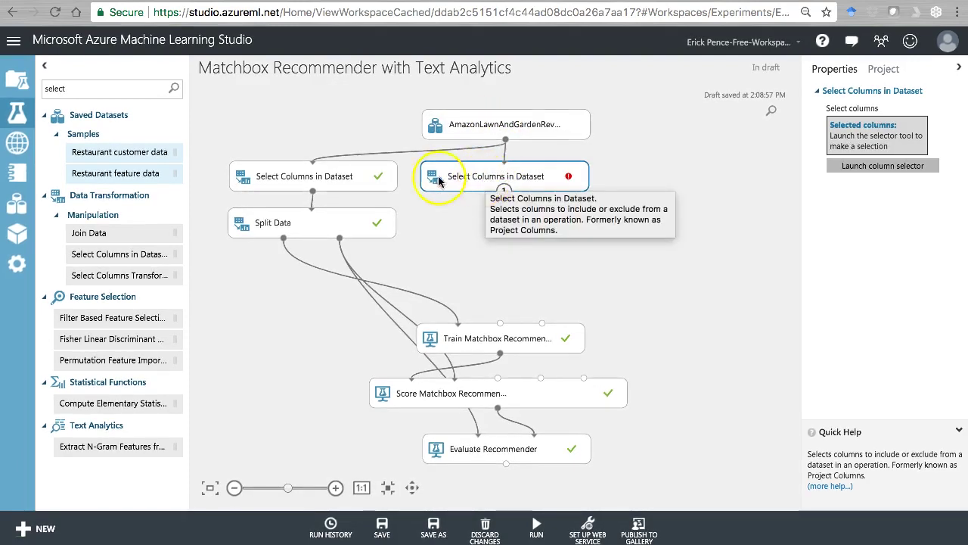
{"action": "right_click", "coordinate": [485, 177]}
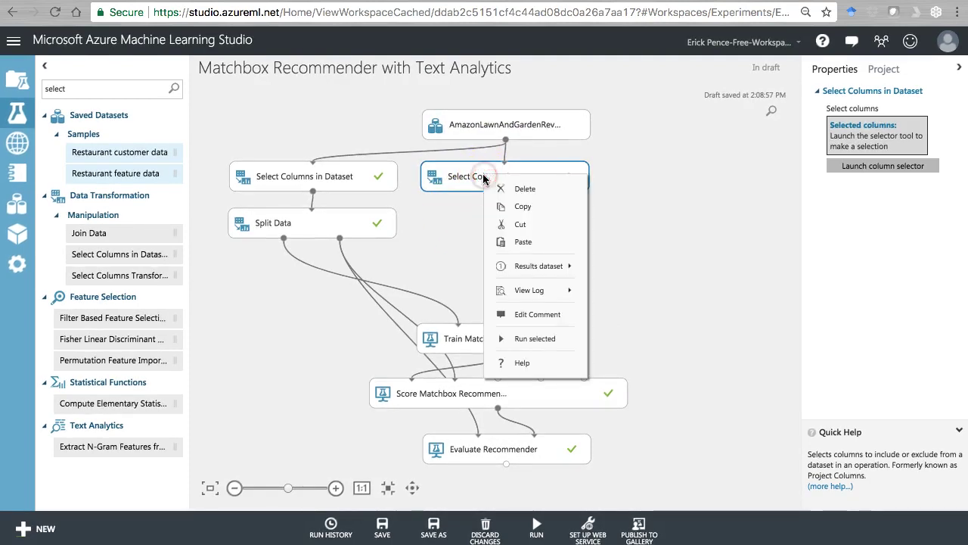
{"action": "mouse_move", "coordinate": [540, 269]}
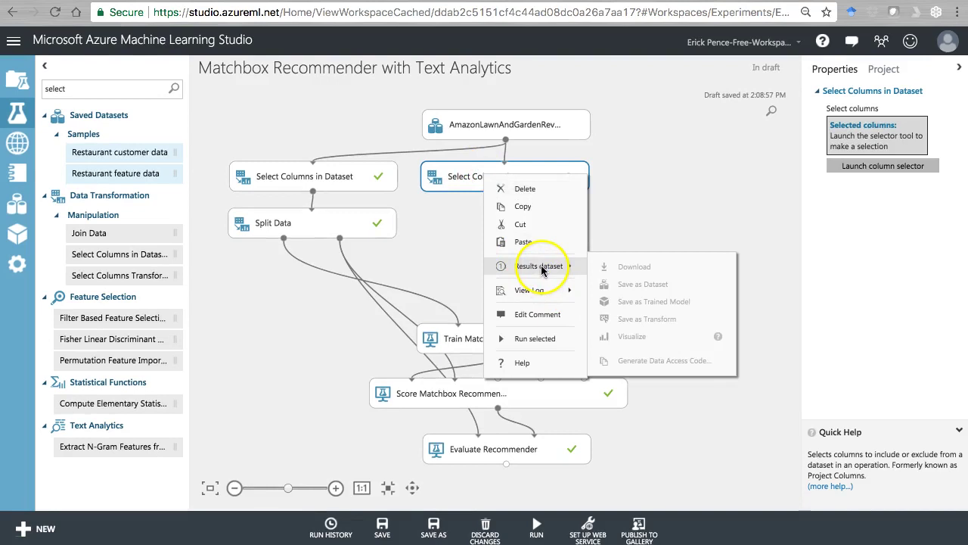
{"action": "left_click", "coordinate": [460, 223]}
Select the columns reviewerID and helpful__002 in the new Select Columns in Dataset module and nudge the module into place.
{"action": "left_click", "coordinate": [484, 162]}
{"action": "left_click", "coordinate": [870, 168]}
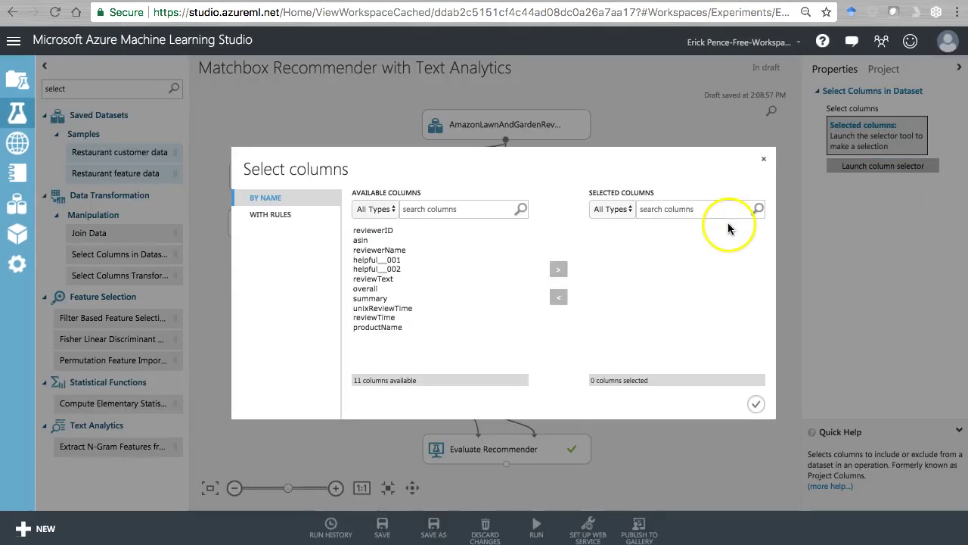
{"action": "left_click", "coordinate": [383, 232]}
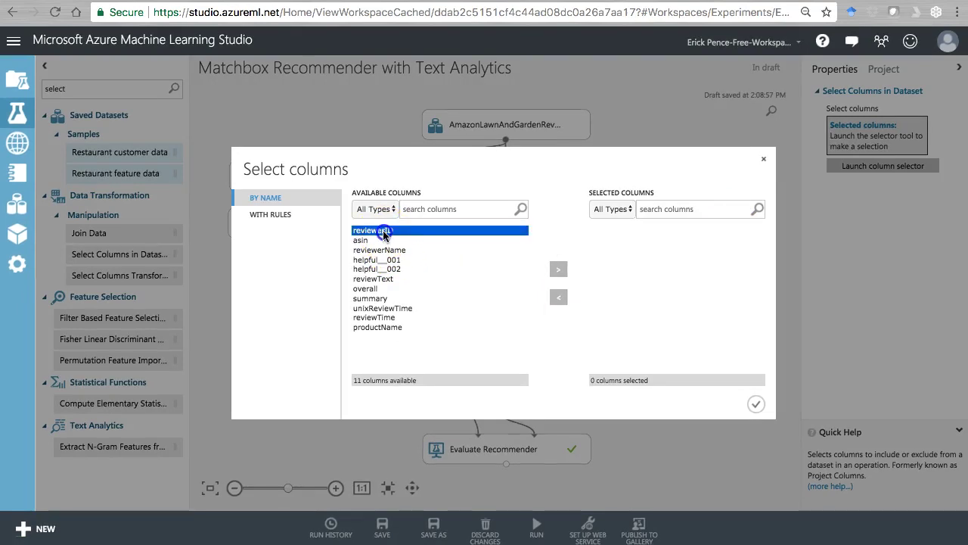
{"action": "left_click", "coordinate": [559, 272]}
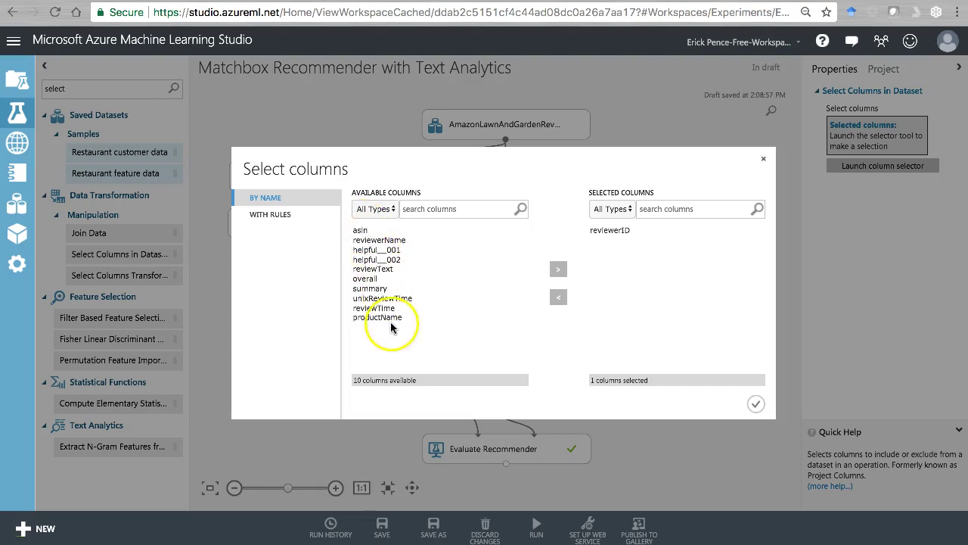
{"action": "left_click", "coordinate": [387, 260]}
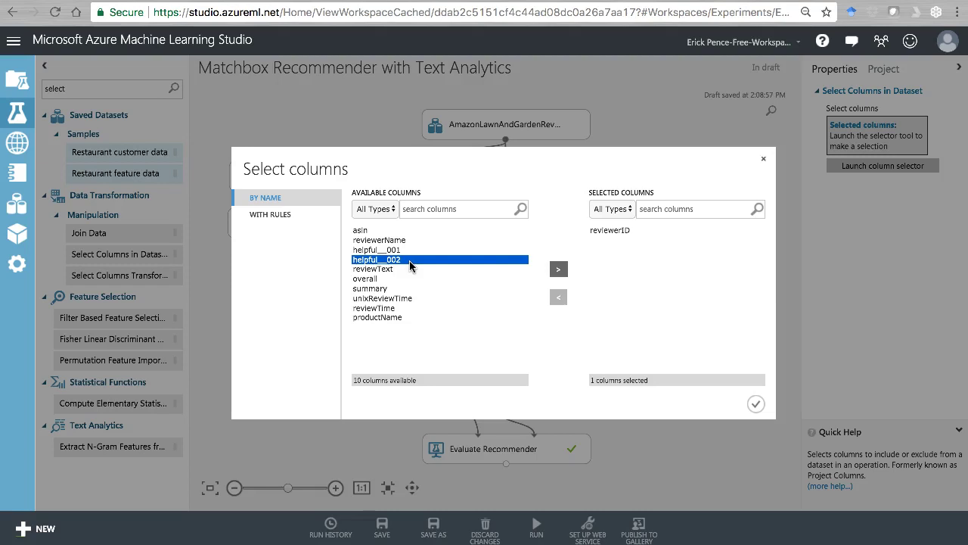
{"action": "left_click", "coordinate": [414, 265]}
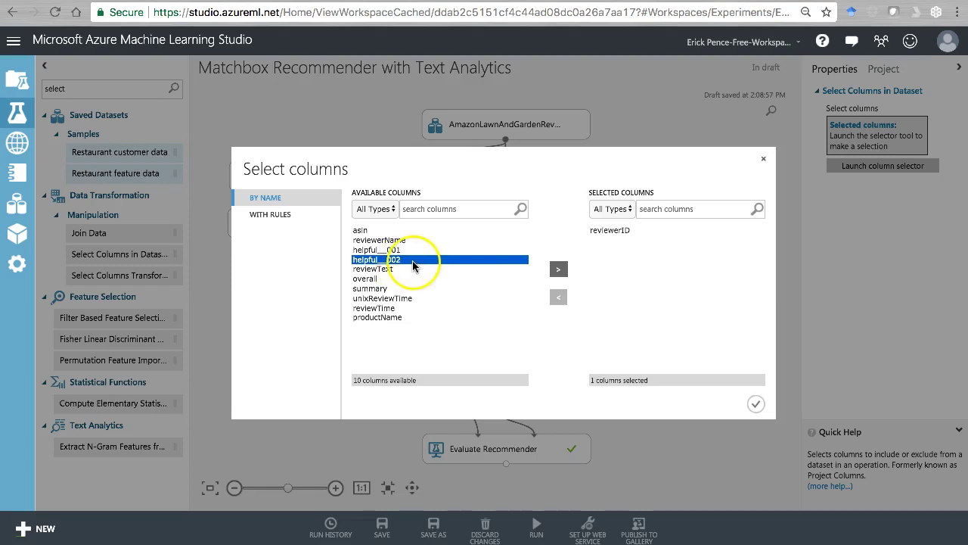
{"action": "left_click", "coordinate": [559, 268]}
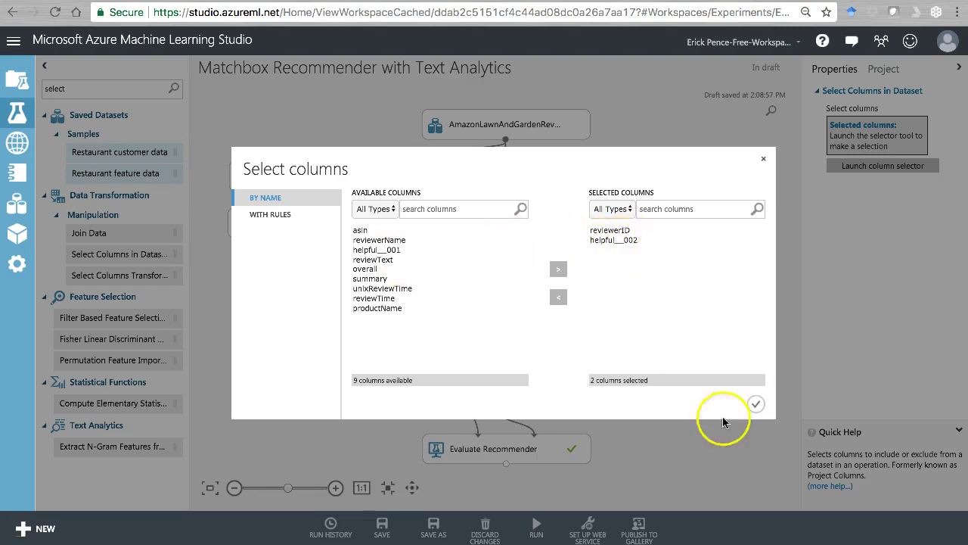
{"action": "left_click", "coordinate": [756, 403]}
{"action": "left_click_drag", "start_coordinate": [547, 185], "coordinate": [554, 184]}
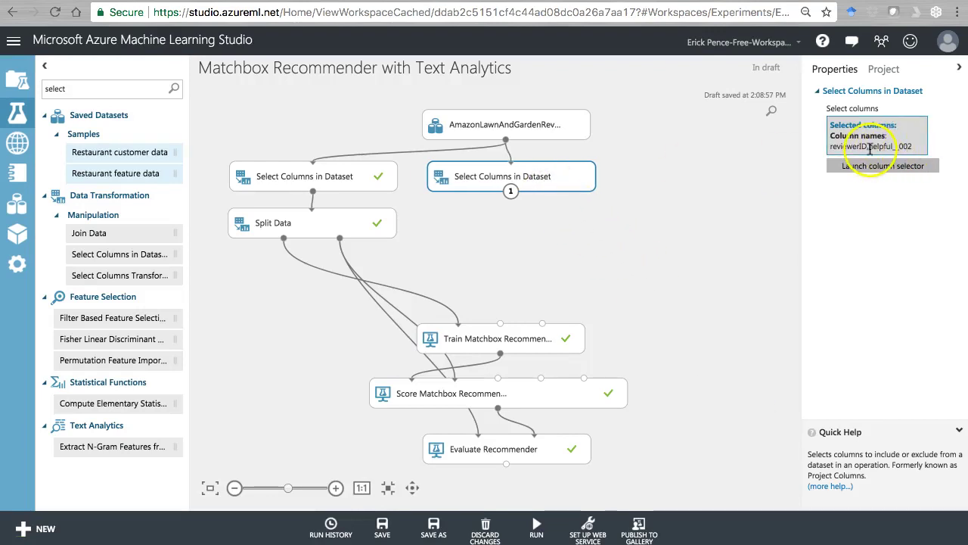
Find the Apply SQL Transformation module, place it beneath the new Select Columns in Dataset, and connect that module's output to its first input.
{"action": "left_click", "coordinate": [91, 91]}
{"action": "left_click_drag", "start_coordinate": [90, 90], "coordinate": [36, 95]}
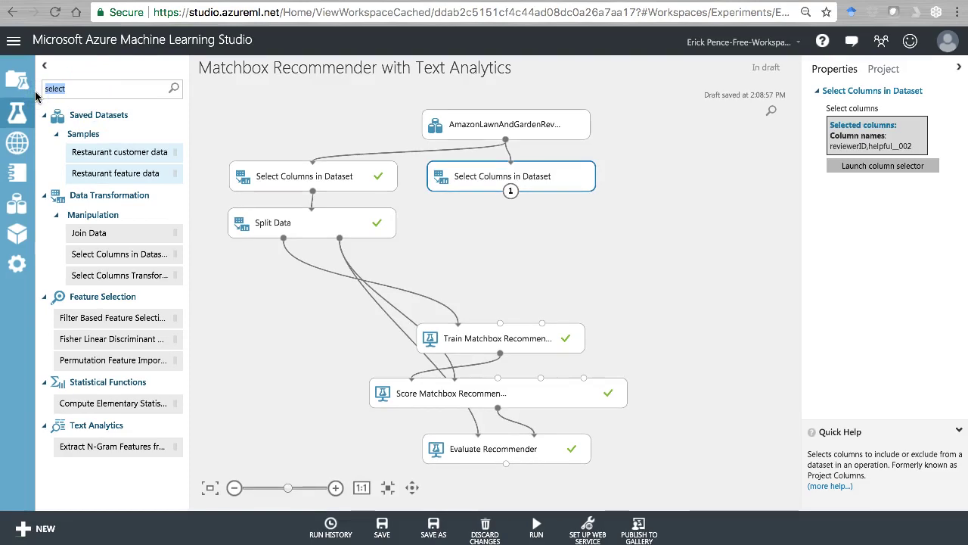
{"action": "type", "text": "sql"}
{"action": "left_click_drag", "start_coordinate": [102, 214], "coordinate": [510, 227]}
{"action": "left_click", "coordinate": [511, 229]}
{"action": "left_click_drag", "start_coordinate": [511, 192], "coordinate": [463, 220]}
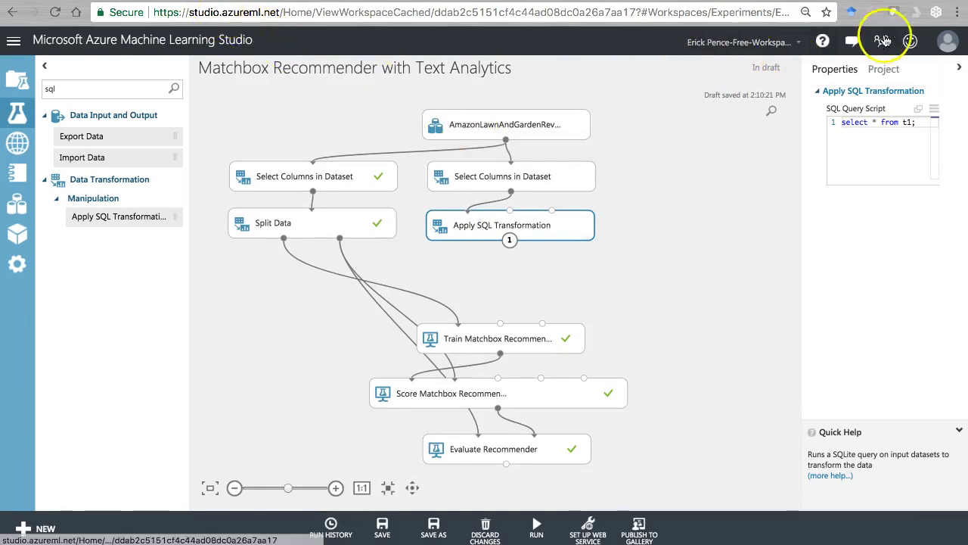
Open the website gamoda.org/ishelp/ in a new browser tab.
{"action": "key", "text": "super+t"}
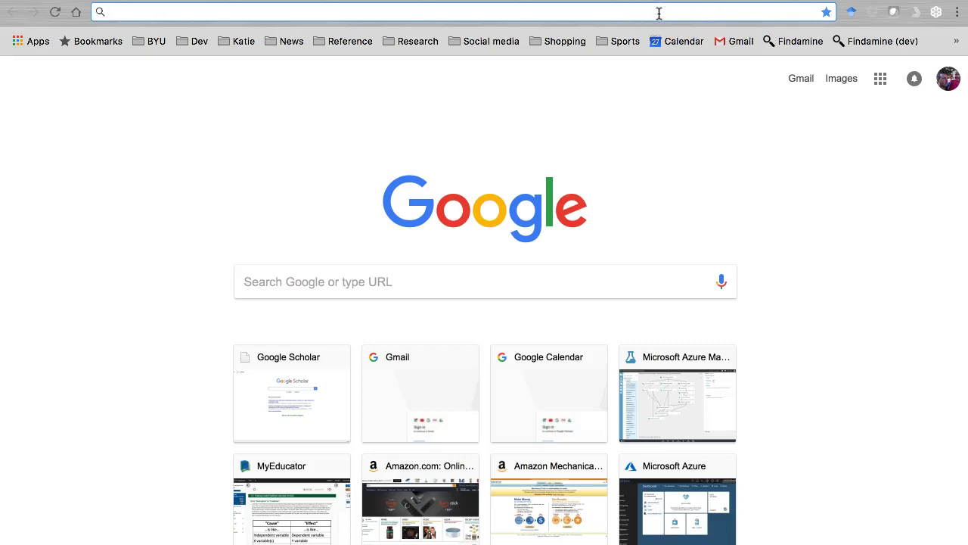
{"action": "type", "text": "gamo"}
{"action": "key", "text": "Right"}
{"action": "key", "text": "BackSpace"}
{"action": "key", "text": "BackSpace"}
{"action": "key", "text": "BackSpace"}
{"action": "key", "text": "BackSpace"}
{"action": "key", "text": "BackSpace"}
{"action": "key", "text": "BackSpace"}
{"action": "key", "text": "BackSpace"}
{"action": "key", "text": "BackSpace"}
{"action": "key", "text": "BackSpace"}
{"action": "key", "text": "BackSpace"}
{"action": "key", "text": "BackSpace"}
{"action": "key", "text": "BackSpace"}
{"action": "key", "text": "BackSpace"}
{"action": "key", "text": "BackSpace"}
{"action": "key", "text": "BackSpace"}
{"action": "key", "text": "BackSpace"}
{"action": "key", "text": "BackSpace"}
{"action": "key", "text": "BackSpace"}
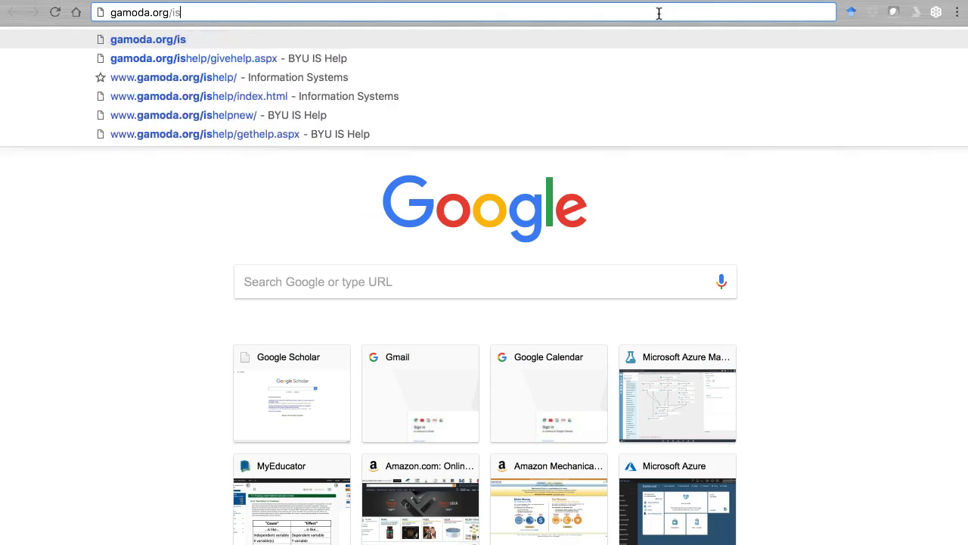
{"action": "type", "text": "help/"}
{"action": "key", "text": "Return"}
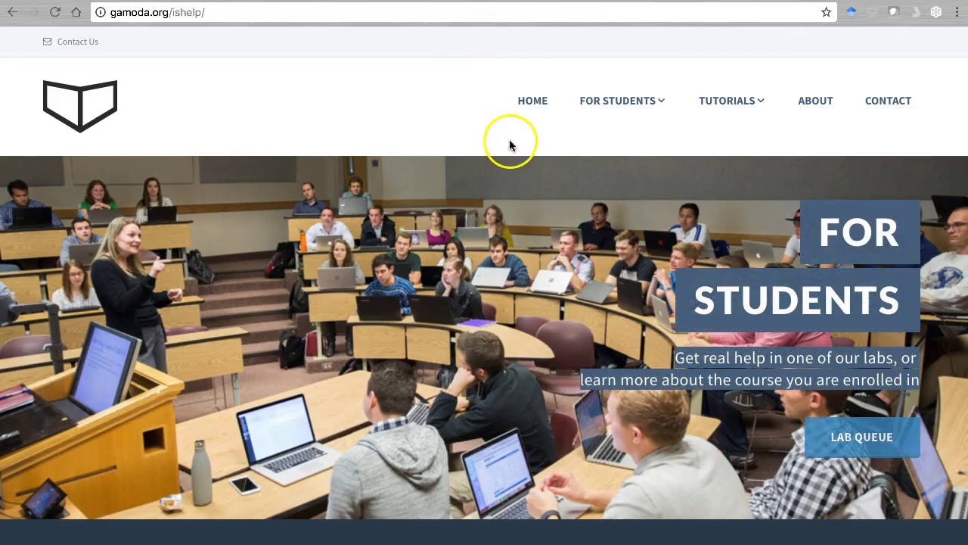
Browse the site's tutorial topics and open the SQL tutorial under Data Storage and Extraction.
{"action": "mouse_move", "coordinate": [670, 104]}
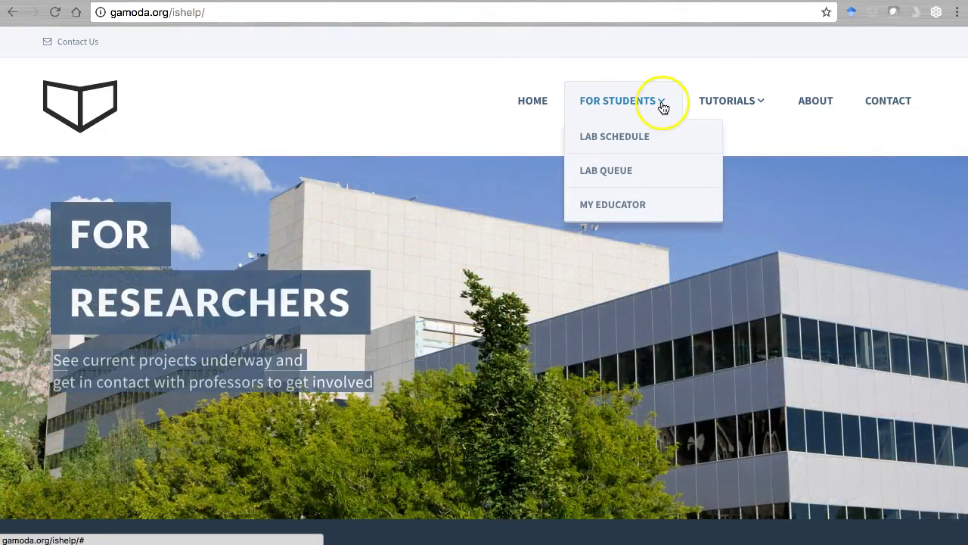
{"action": "mouse_move", "coordinate": [759, 109]}
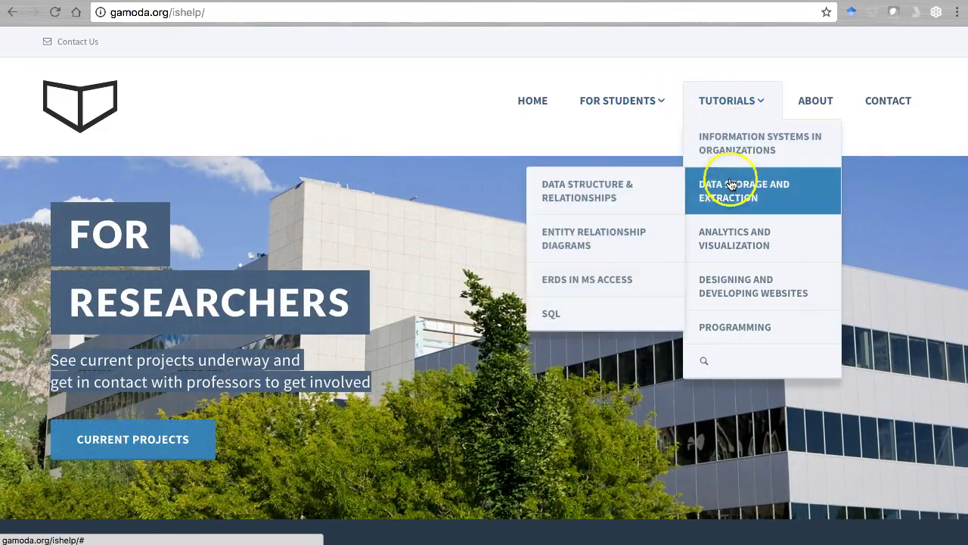
{"action": "mouse_move", "coordinate": [729, 284]}
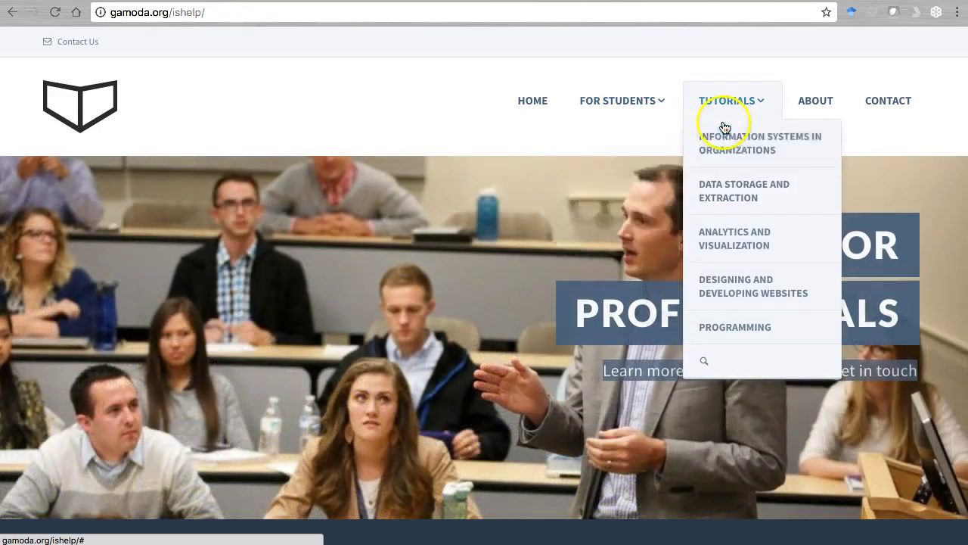
{"action": "mouse_move", "coordinate": [736, 167]}
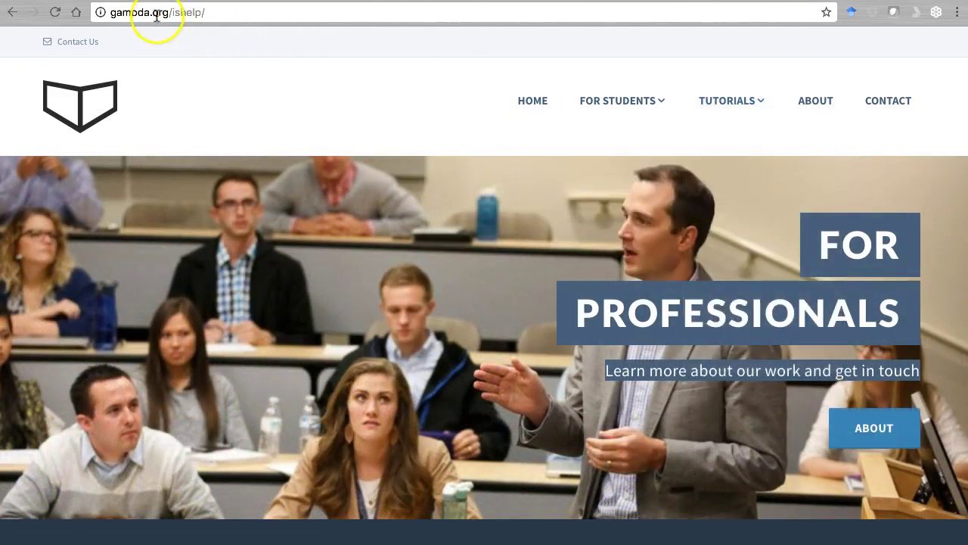
{"action": "mouse_move", "coordinate": [734, 98]}
{"action": "mouse_move", "coordinate": [746, 190]}
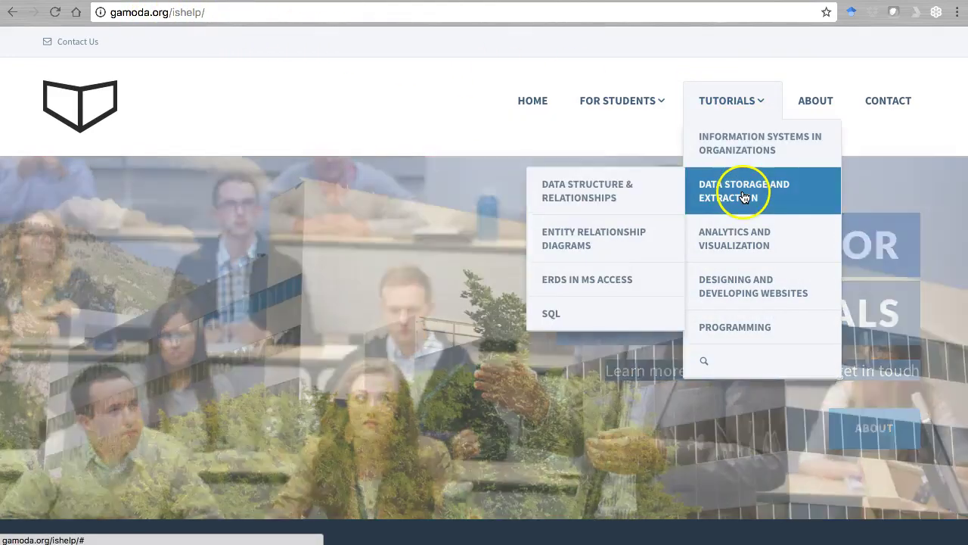
{"action": "left_click", "coordinate": [548, 314]}
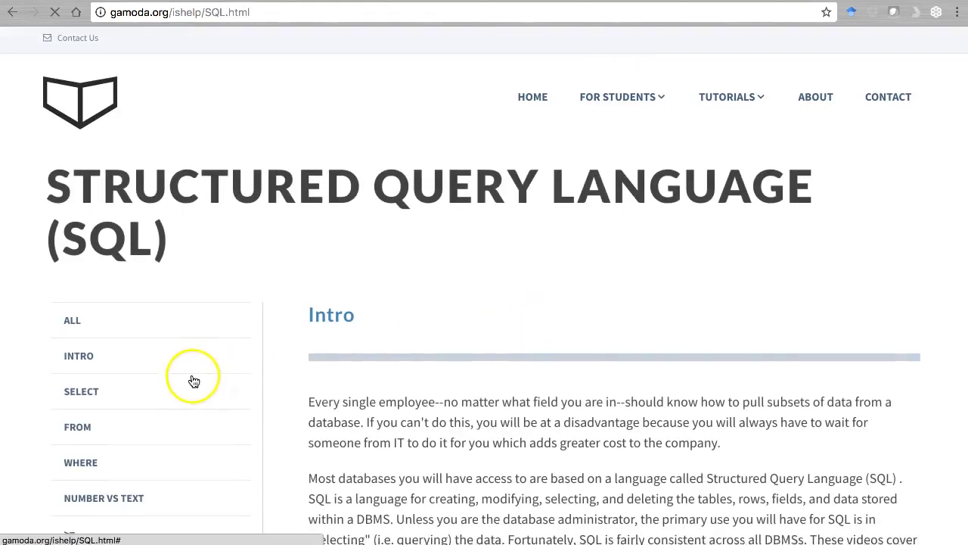
Skim the SQL tutorial's query examples and videos, and return to the Matchbox Recommender experiment in Azure Machine Learning Studio.
{"action": "scroll", "coordinate": [197, 378], "scroll_direction": "down", "scroll_amount": 3}
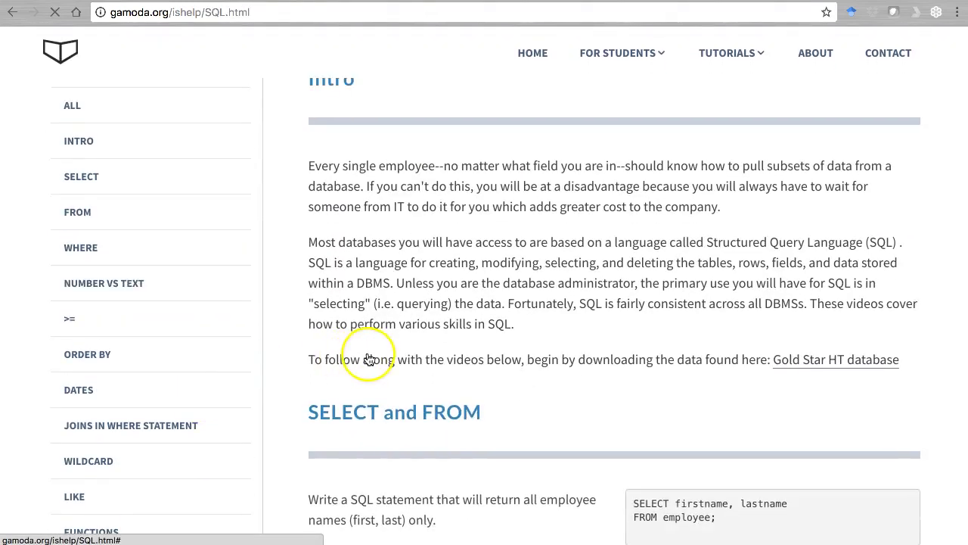
{"action": "scroll", "coordinate": [373, 352], "scroll_direction": "down", "scroll_amount": 3}
{"action": "scroll", "coordinate": [373, 350], "scroll_direction": "down", "scroll_amount": 10}
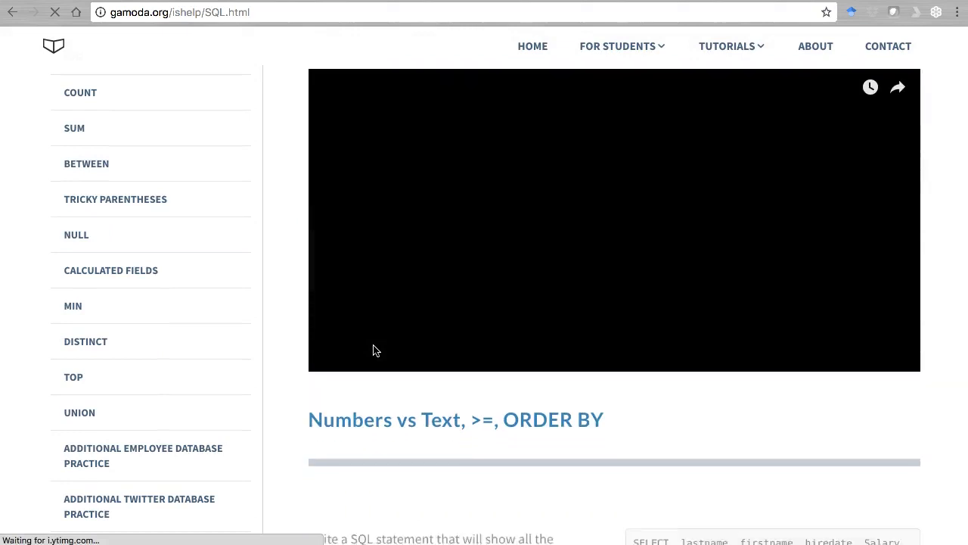
{"action": "scroll", "coordinate": [373, 350], "scroll_direction": "up", "scroll_amount": 3}
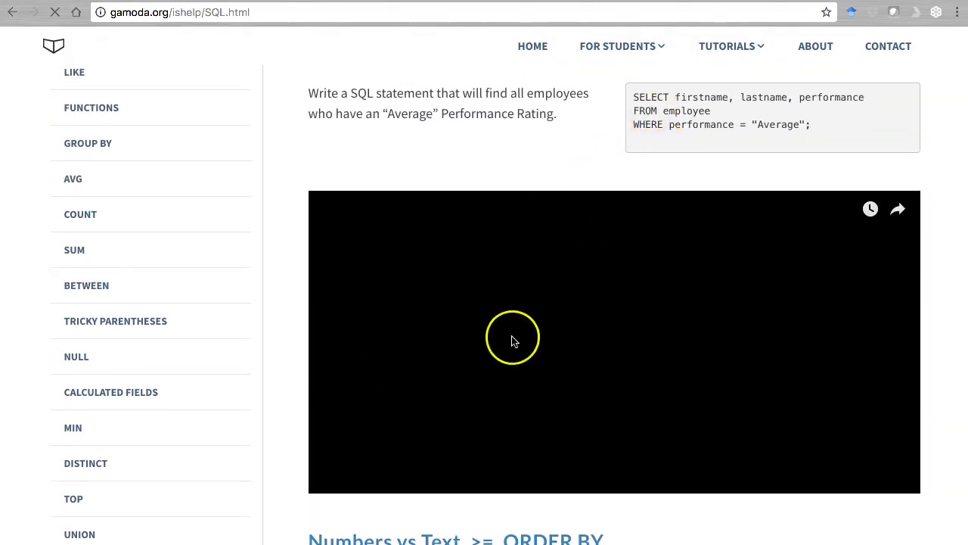
{"action": "scroll", "coordinate": [512, 340], "scroll_direction": "down", "scroll_amount": 5}
{"action": "scroll", "coordinate": [512, 341], "scroll_direction": "down", "scroll_amount": 3}
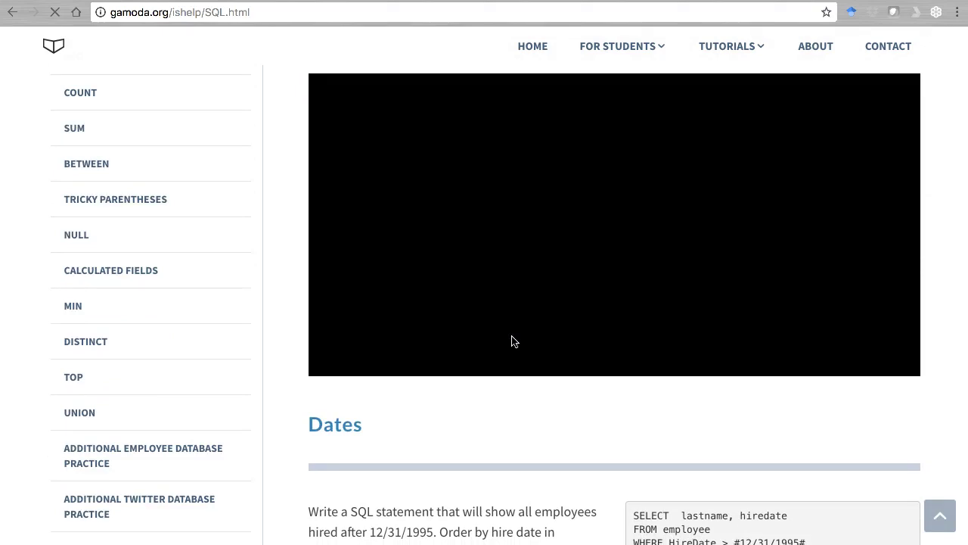
{"action": "left_click", "coordinate": [540, 244]}
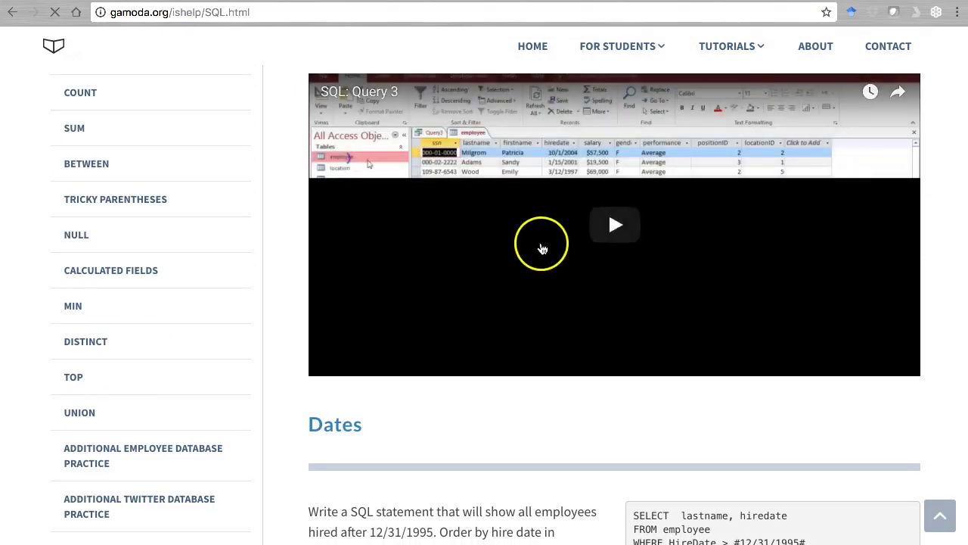
{"action": "left_click", "coordinate": [807, 40]}
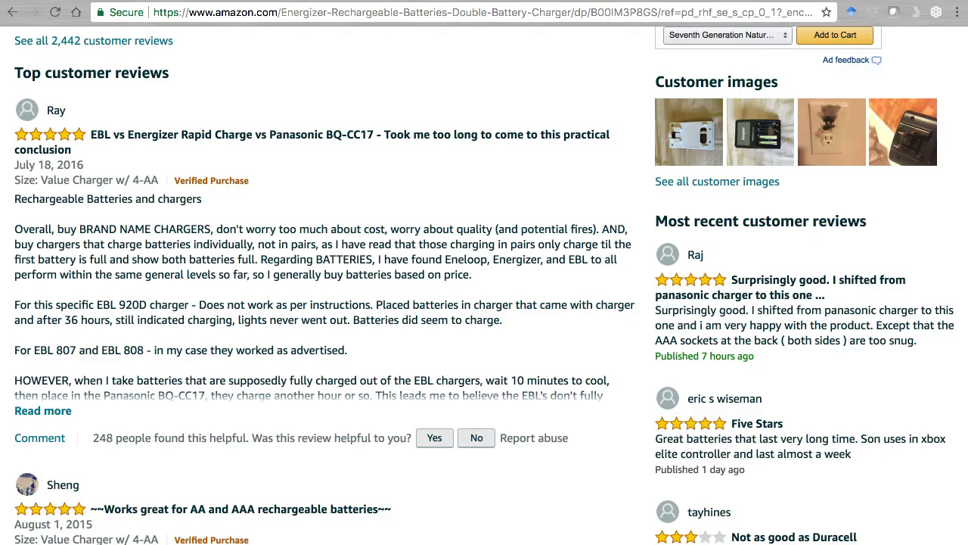
{"action": "left_click", "coordinate": [629, 29]}
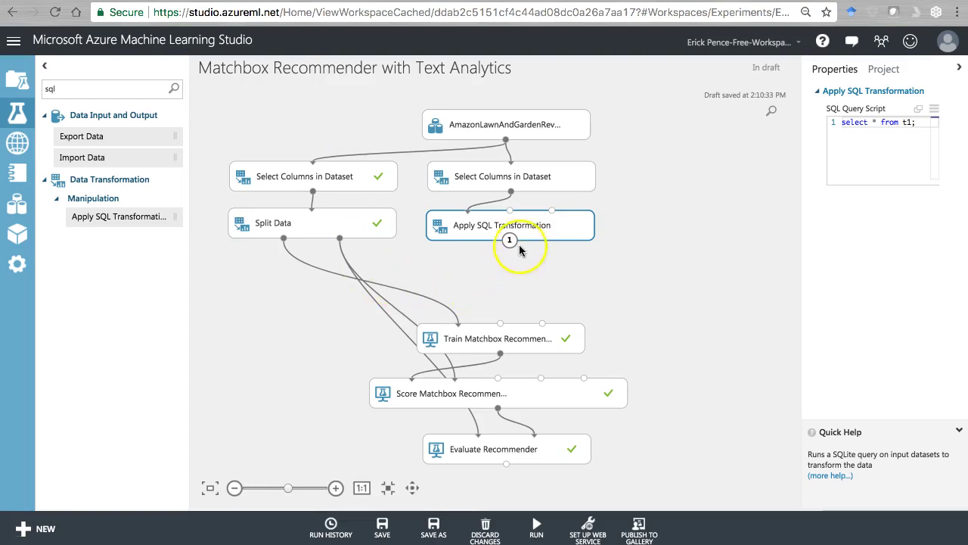
Enlarge the SQL query editor of Apply SQL Transformation, and examine its source table t1 and the columns selected in the preceding module.
{"action": "left_click", "coordinate": [534, 233]}
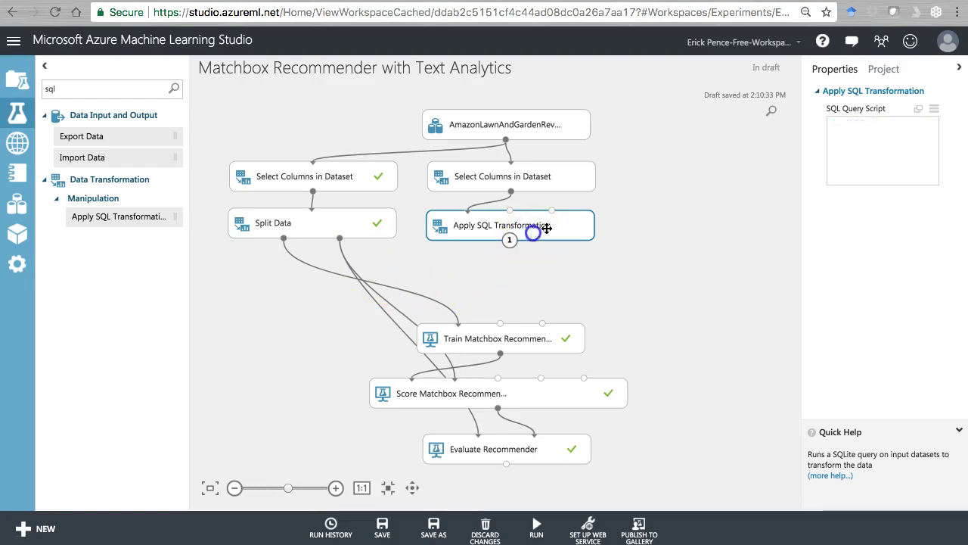
{"action": "left_click", "coordinate": [868, 164]}
{"action": "left_click", "coordinate": [553, 228]}
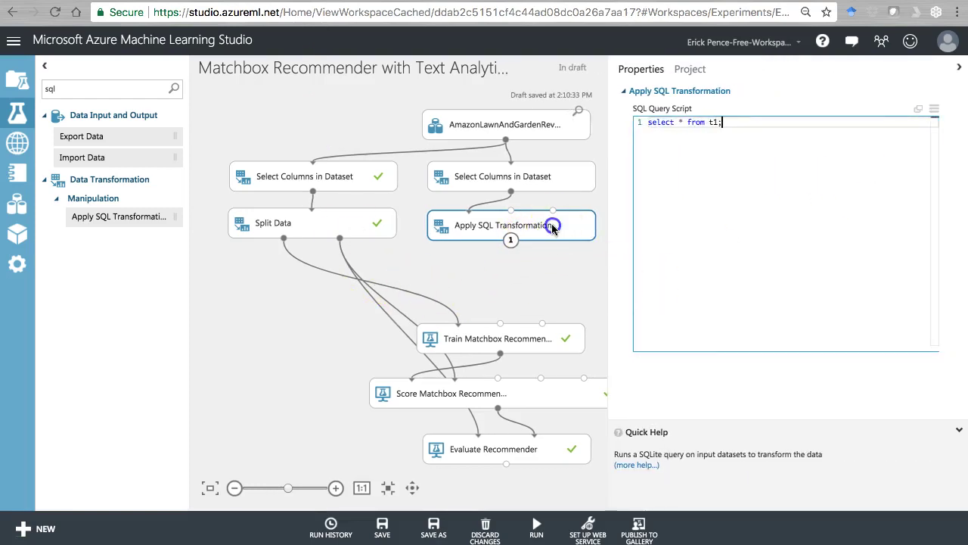
{"action": "left_click", "coordinate": [736, 134]}
{"action": "left_click", "coordinate": [714, 117]}
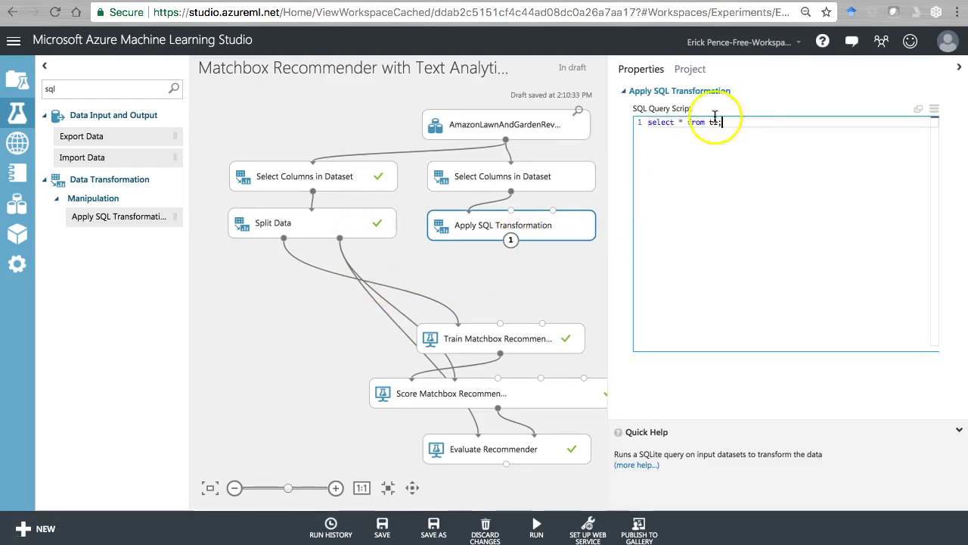
{"action": "double_click", "coordinate": [717, 122]}
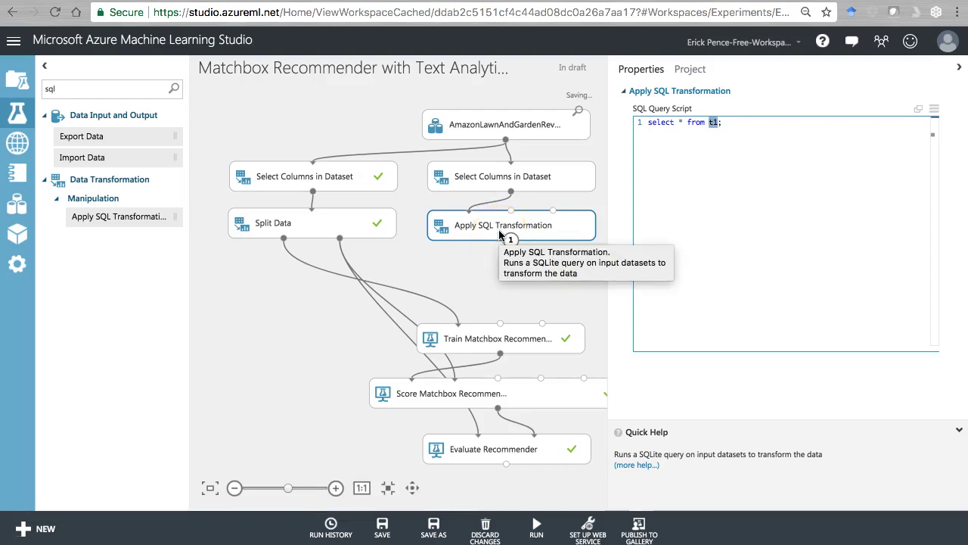
{"action": "left_click", "coordinate": [488, 180]}
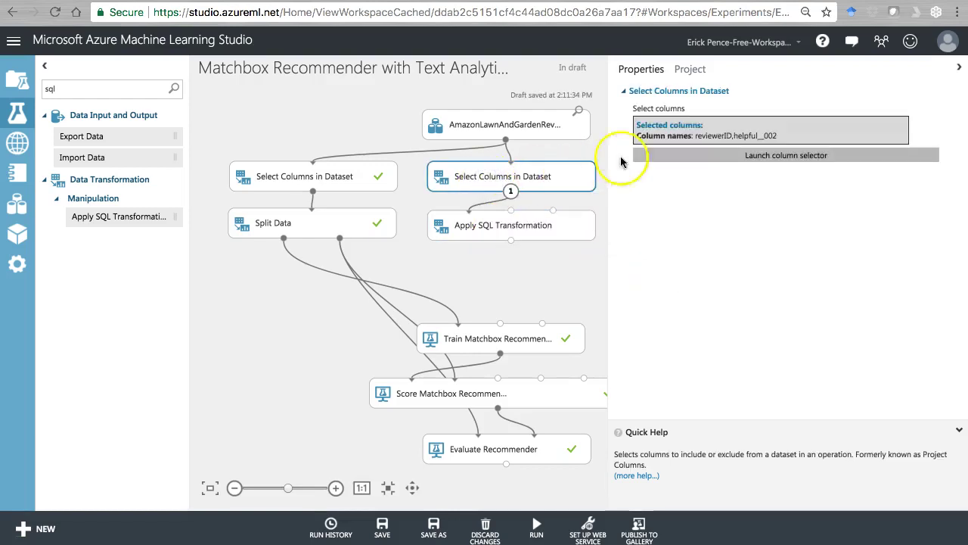
{"action": "left_click", "coordinate": [498, 225]}
Break the SQL query into separate lines for the select clause, "from t1" and the closing semicolon.
{"action": "left_click", "coordinate": [720, 121]}
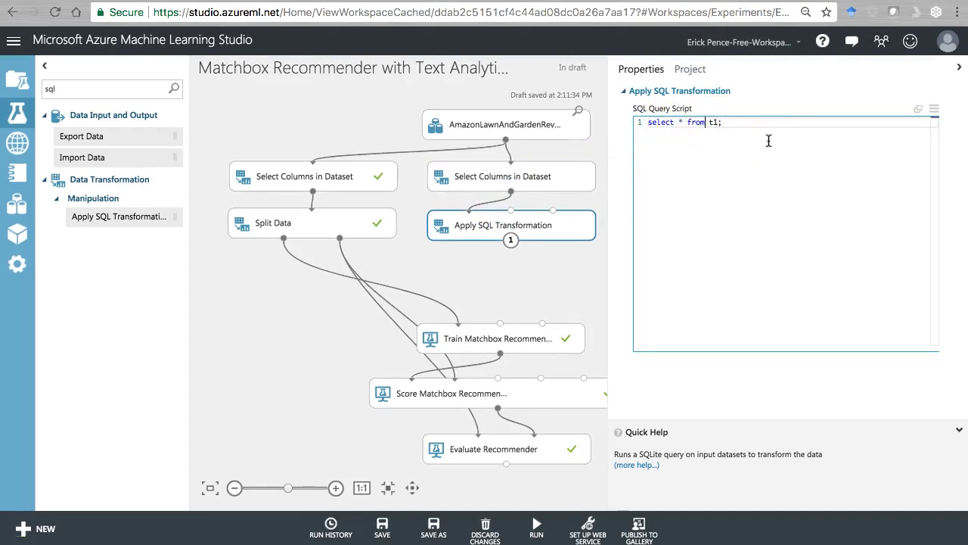
{"action": "key", "text": "Left"}
{"action": "key", "text": "Left"}
{"action": "key", "text": "Left"}
{"action": "key", "text": "Left"}
{"action": "key", "text": "Return"}
{"action": "key", "text": "Return"}
{"action": "key", "text": "BackSpace"}
{"action": "key", "text": "Return"}
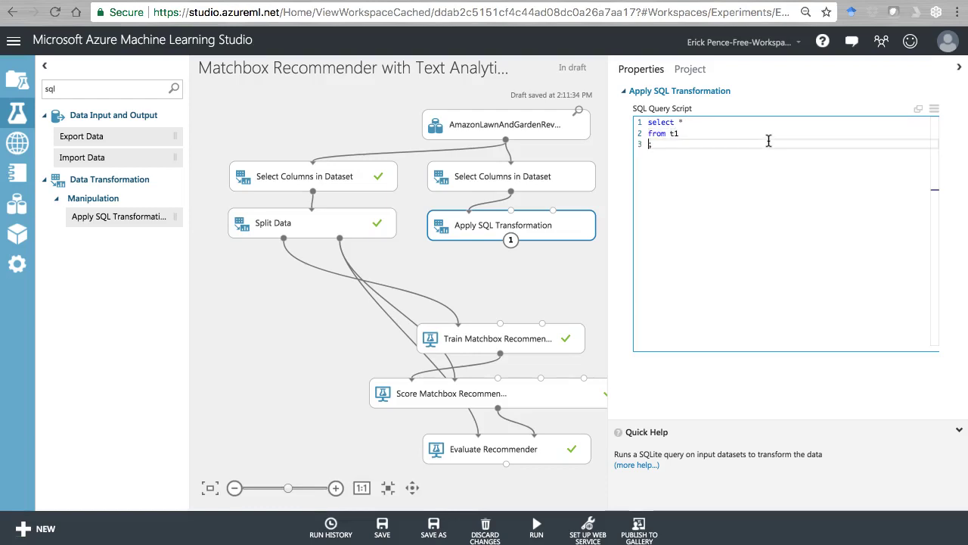
Replace the asterisk in the query's select clause with reviewerID, AVG(helpful__002) as 'helpfulavg'.
{"action": "key", "text": "Up"}
{"action": "key", "text": "Up"}
{"action": "key", "text": "ctrl+shift+Right"}
{"action": "left_click", "coordinate": [718, 126]}
{"action": "type", "text": "reviewerID, AVG(helpful__002"}
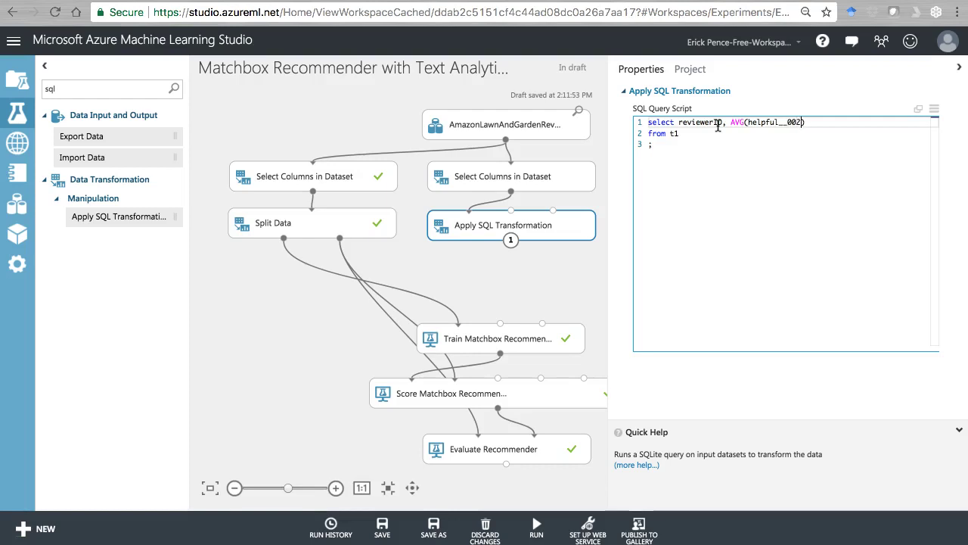
{"action": "key", "text": "shift+Left"}
{"action": "key", "text": "shift+Left"}
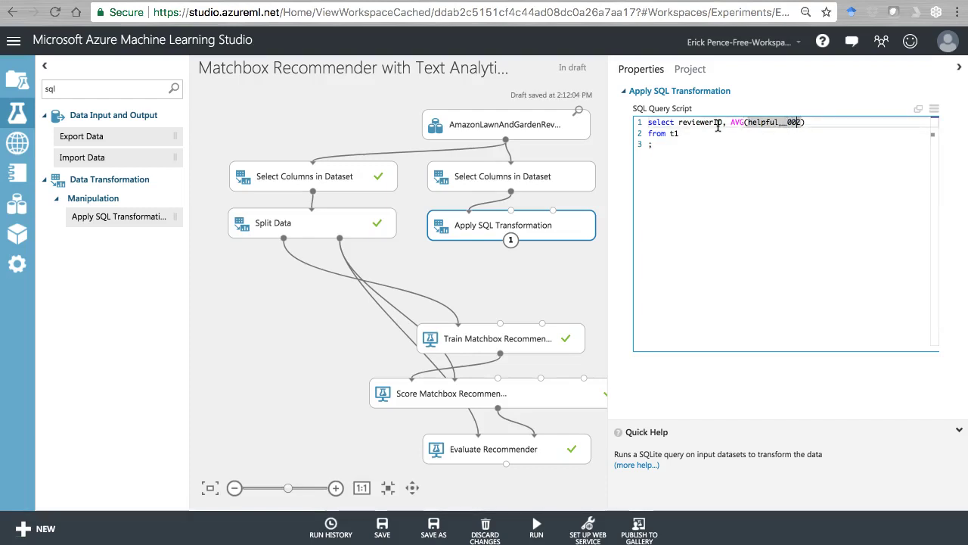
{"action": "key", "text": "End"}
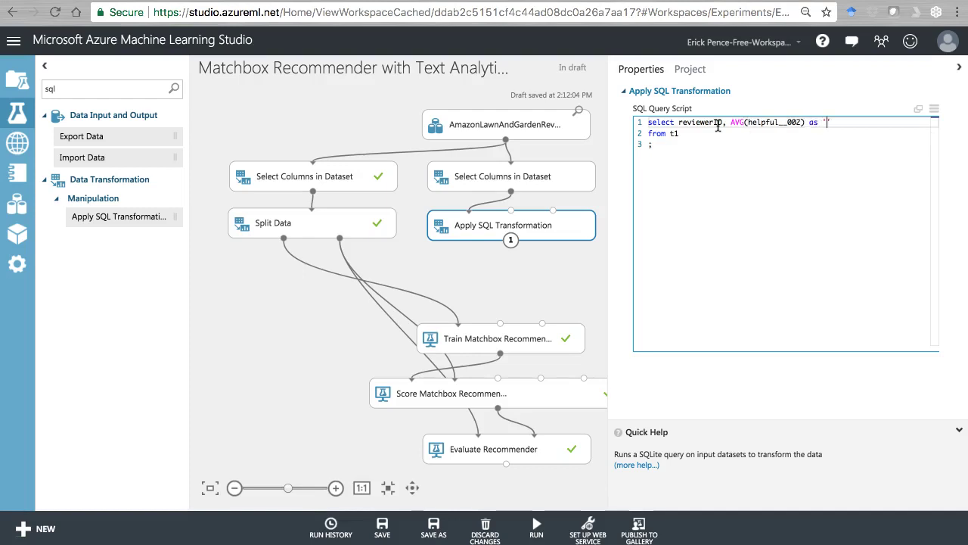
{"action": "type", "text": "as 'helpfulavg'"}
Add the line "group by reviewerID" between the from clause and the semicolon of the query.
{"action": "left_click", "coordinate": [729, 135]}
{"action": "key", "text": "Return"}
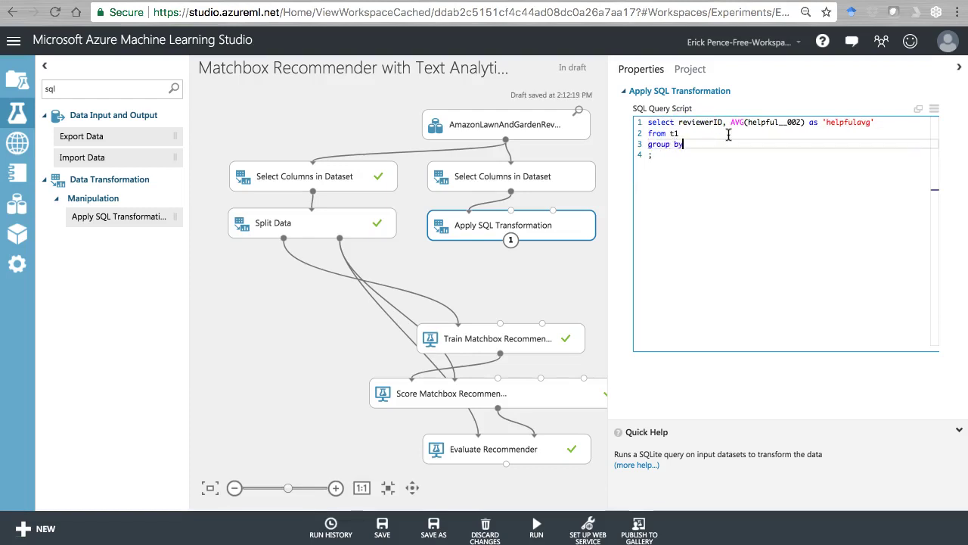
{"action": "type", "text": "group by reviewerID"}
Run only the Apply SQL Transformation module with its pending upstream module.
{"action": "left_click", "coordinate": [539, 227]}
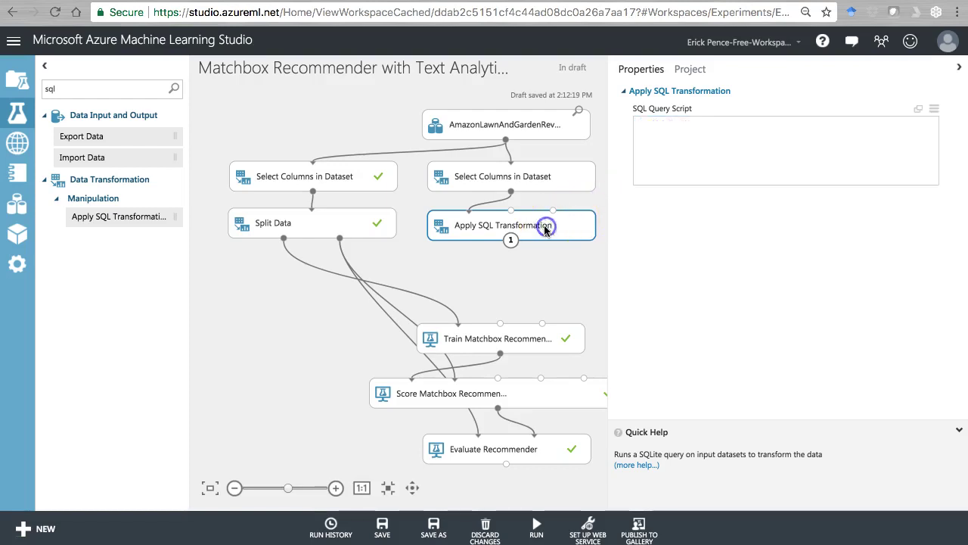
{"action": "right_click", "coordinate": [538, 229]}
{"action": "mouse_move", "coordinate": [591, 319]}
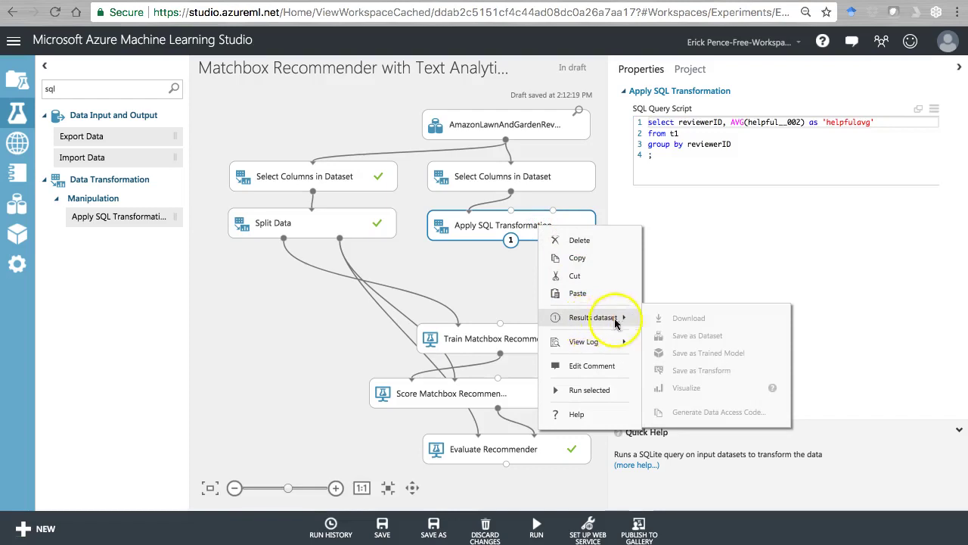
{"action": "left_click", "coordinate": [588, 389]}
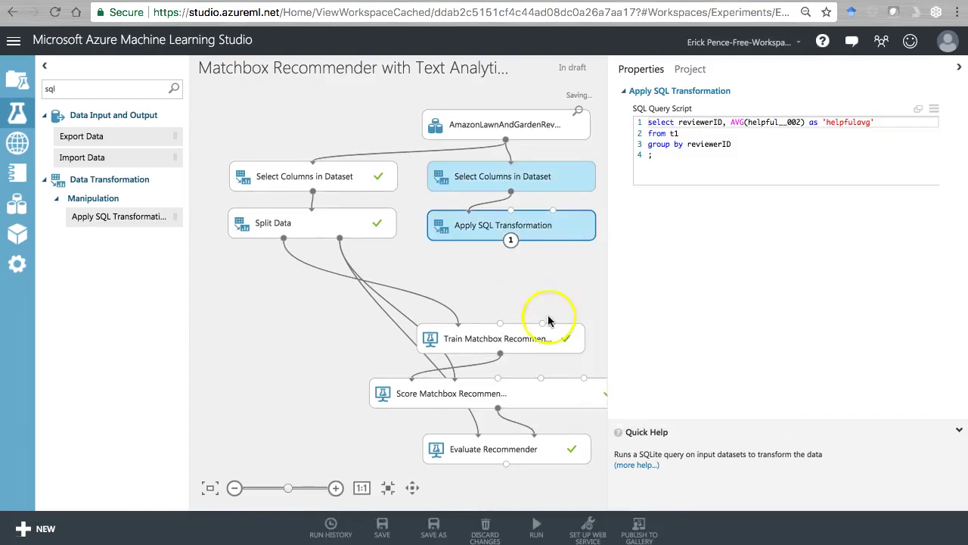
Visualize the results dataset of Apply SQL Transformation, examine the helpfulavg values per reviewer and close the view.
{"action": "right_click", "coordinate": [511, 228]}
{"action": "mouse_move", "coordinate": [557, 318]}
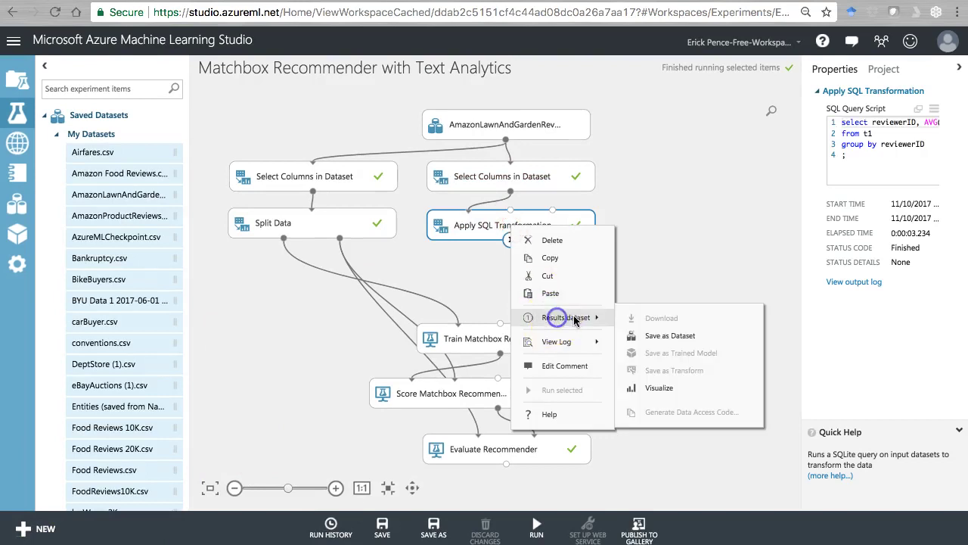
{"action": "left_click", "coordinate": [657, 387]}
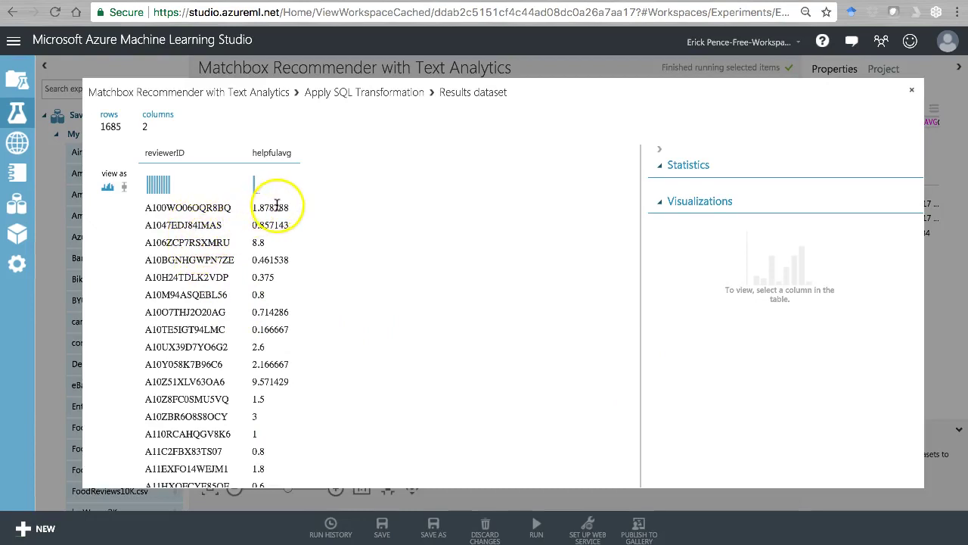
{"action": "scroll", "coordinate": [277, 208], "scroll_direction": "down", "scroll_amount": 5}
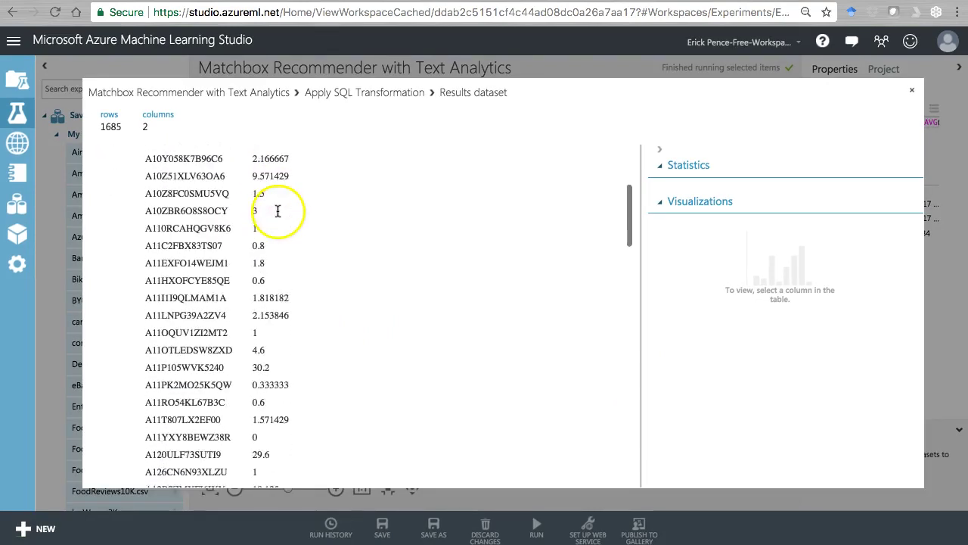
{"action": "left_click", "coordinate": [912, 90]}
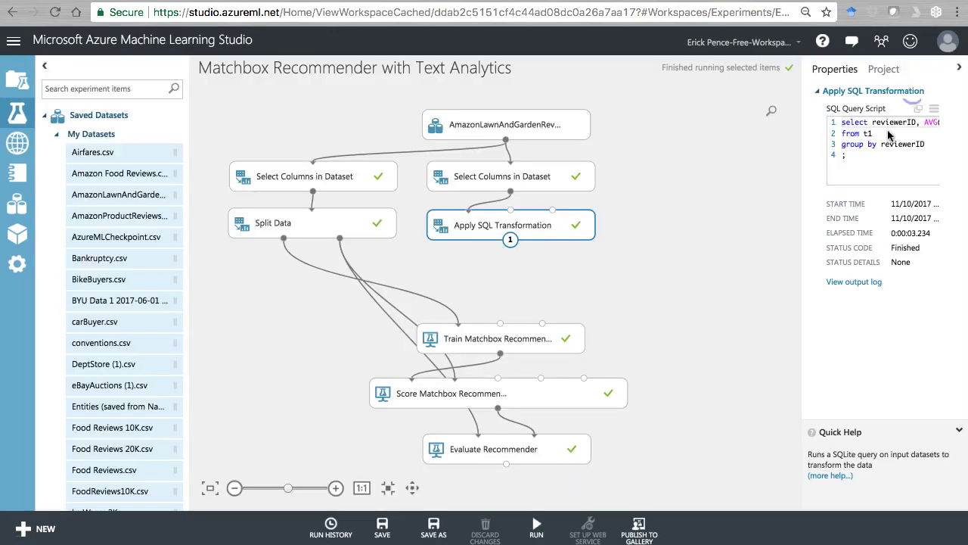
Connect the Apply SQL Transformation output to the user features inputs of the Train and Score Matchbox Recommender modules, nudging the module aside.
{"action": "left_click_drag", "start_coordinate": [509, 239], "coordinate": [500, 325]}
{"action": "left_click_drag", "start_coordinate": [508, 242], "coordinate": [498, 379]}
{"action": "mouse_move", "coordinate": [471, 224]}
{"action": "left_mouse_down"}
{"action": "mouse_move", "coordinate": [439, 225]}
{"action": "mouse_move", "coordinate": [519, 225]}
{"action": "mouse_move", "coordinate": [484, 227]}
{"action": "left_mouse_up"}
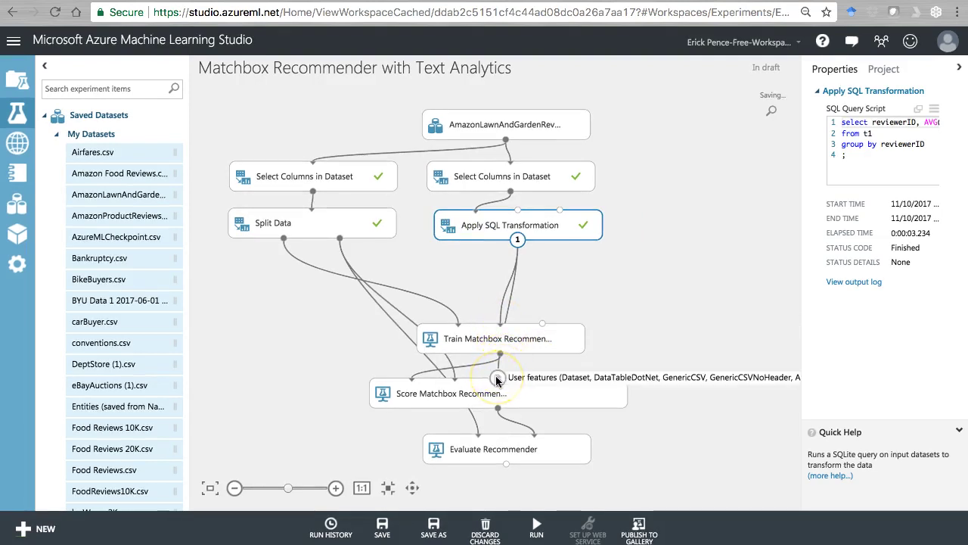
Run the Evaluate Recommender module together with the pending Train and Score Matchbox Recommender modules.
{"action": "left_click", "coordinate": [581, 267]}
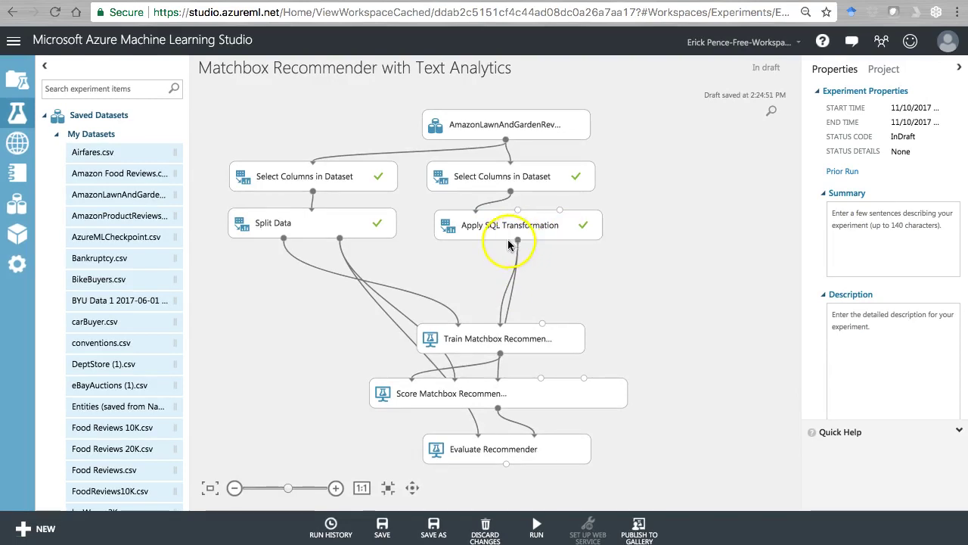
{"action": "mouse_move", "coordinate": [536, 515]}
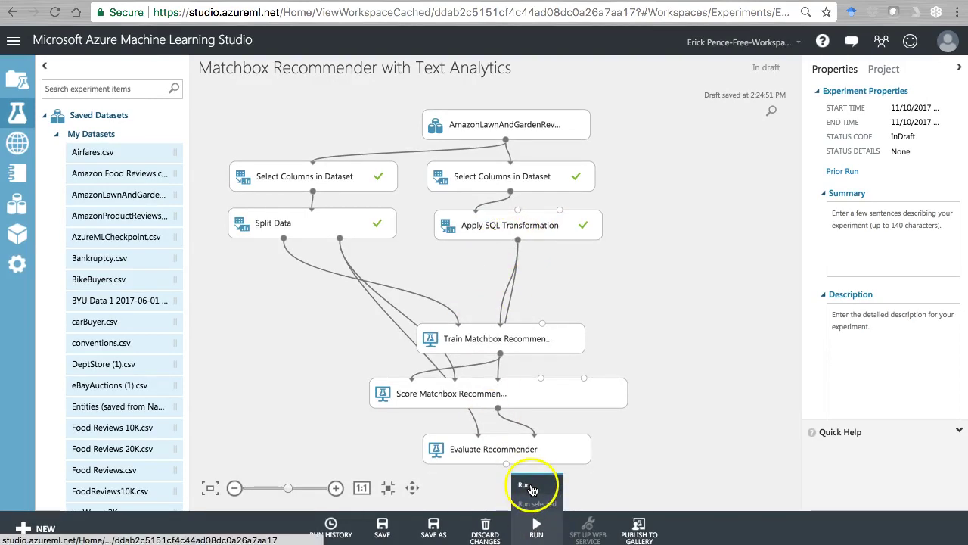
{"action": "left_click", "coordinate": [556, 452]}
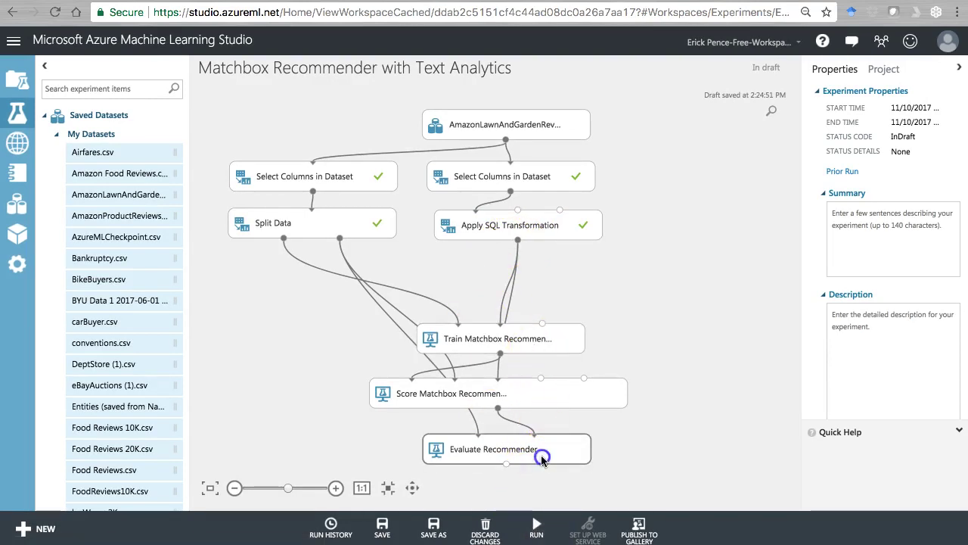
{"action": "left_click", "coordinate": [536, 524]}
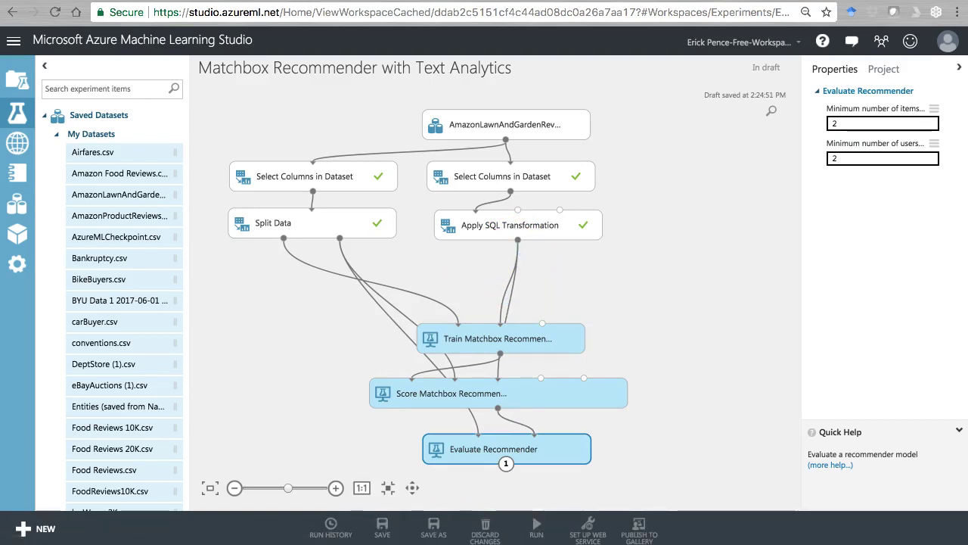
Visualize the Evaluate Recommender metric and copy its NDCG value.
{"action": "right_click", "coordinate": [556, 451]}
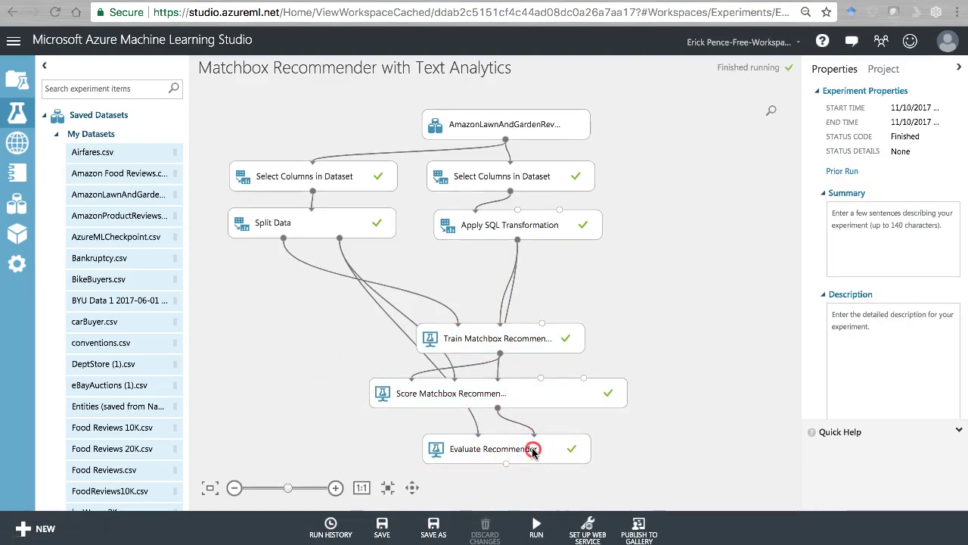
{"action": "mouse_move", "coordinate": [605, 434]}
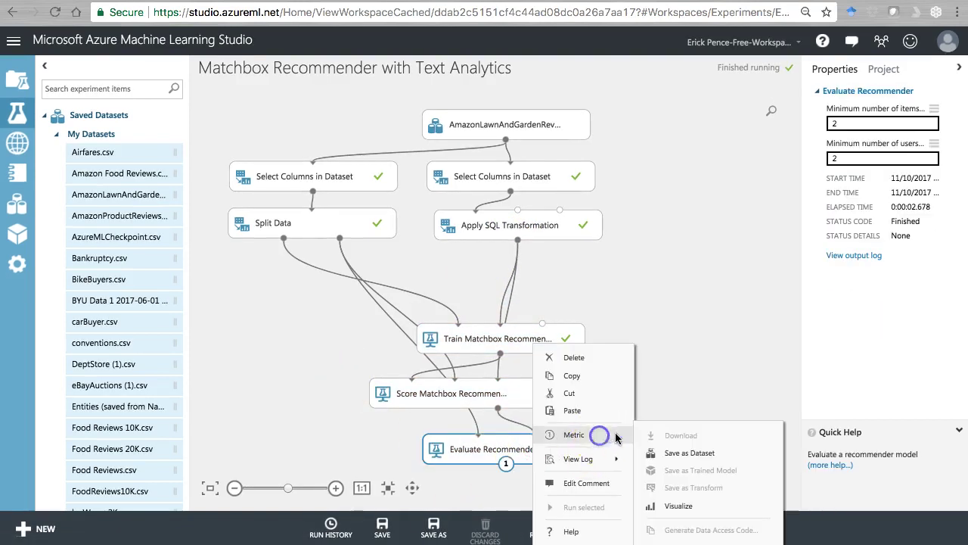
{"action": "left_click", "coordinate": [675, 497]}
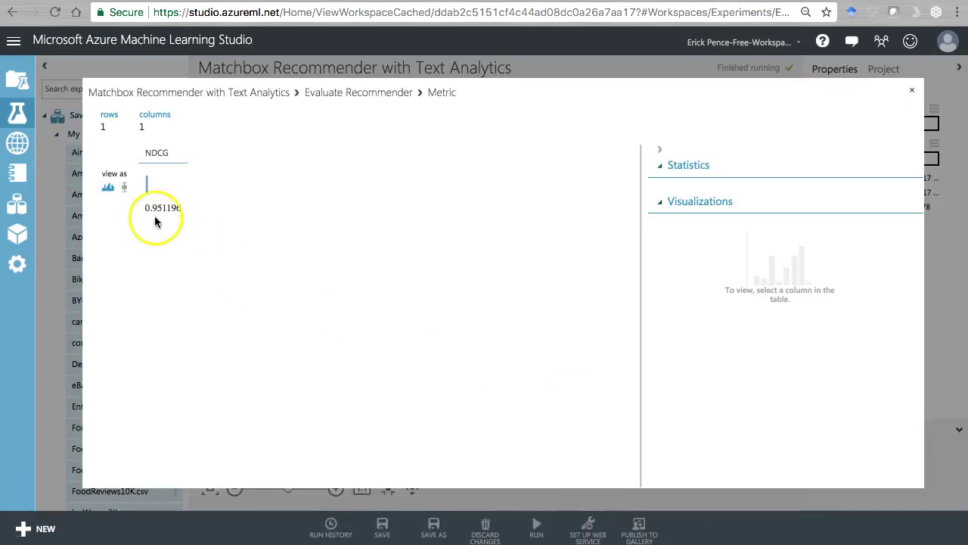
{"action": "double_click", "coordinate": [161, 208]}
{"action": "key", "text": "ctrl+c"}
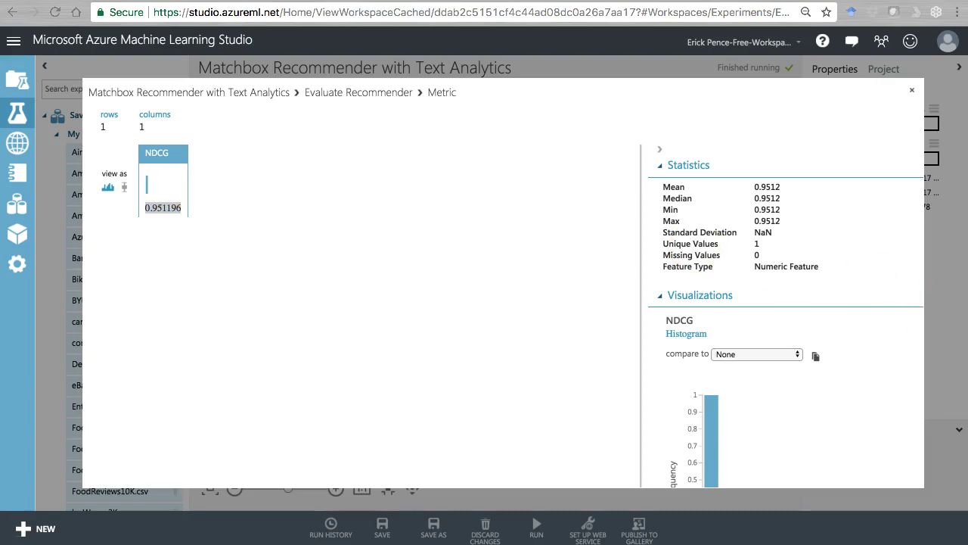
Switch to the Excel workbook and paste the copied NDCG value into cell B3, beside "Add cust info".
{"action": "key", "text": "super+Tab"}
{"action": "left_click", "coordinate": [580, 310]}
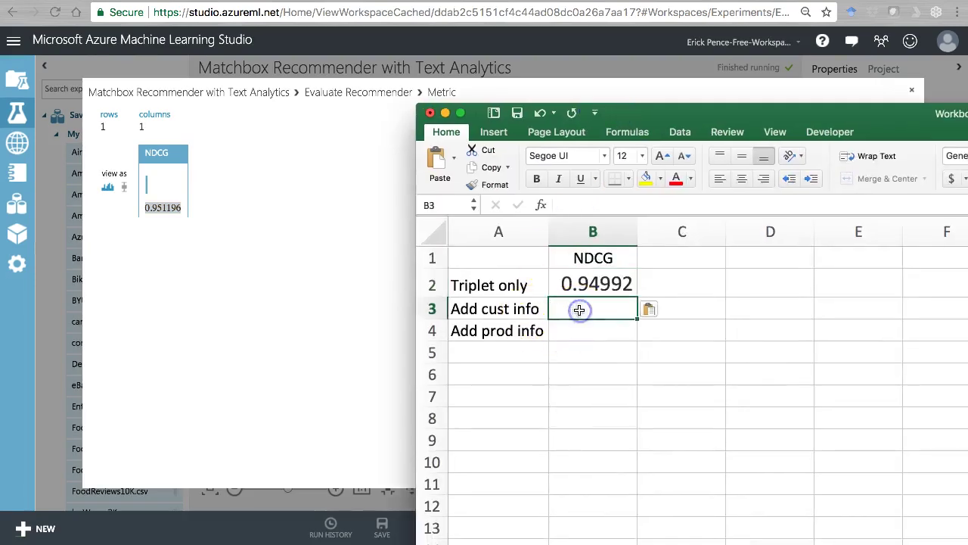
{"action": "key", "text": "ctrl+v"}
Format cells B2:B4 with font size 12 and five decimal places.
{"action": "left_click_drag", "start_coordinate": [596, 285], "coordinate": [596, 341]}
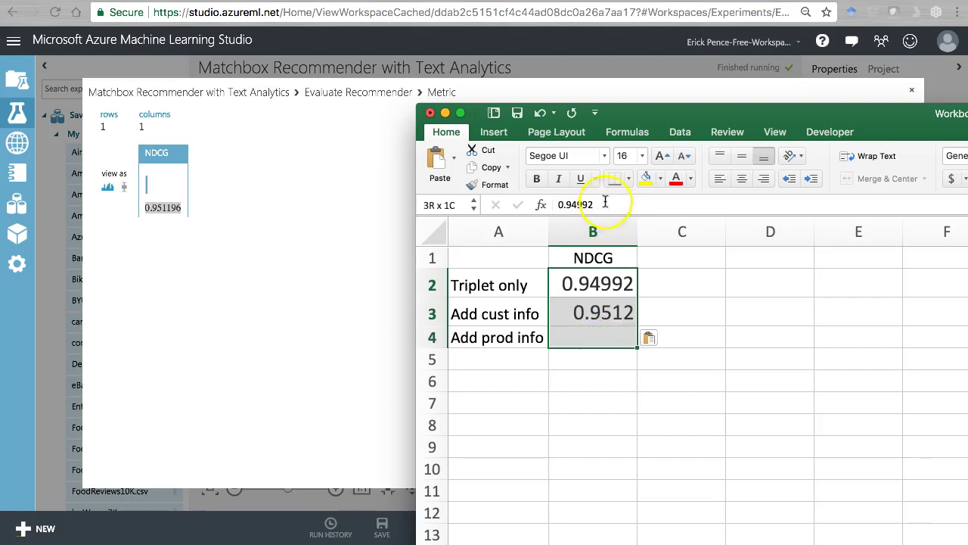
{"action": "left_click", "coordinate": [625, 156]}
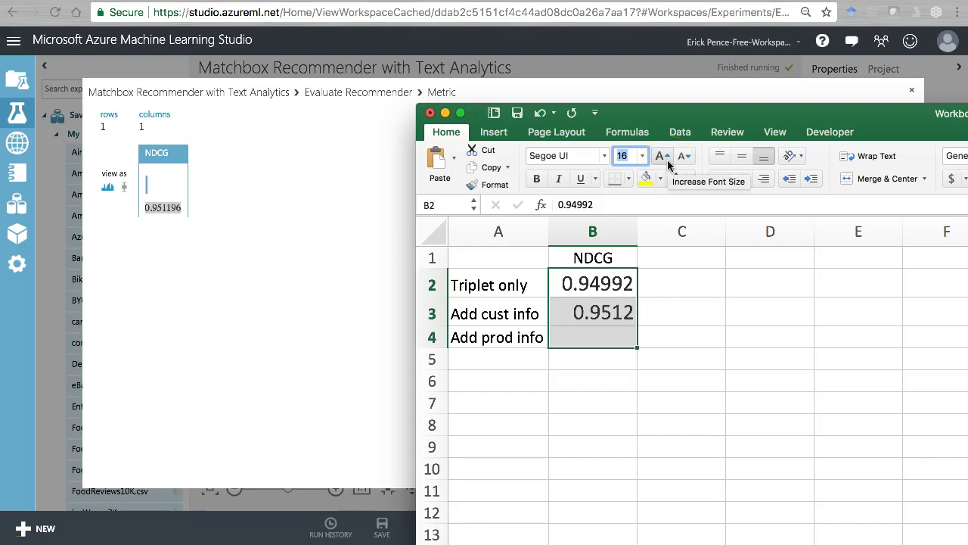
{"action": "type", "text": "12"}
{"action": "key", "text": "Return"}
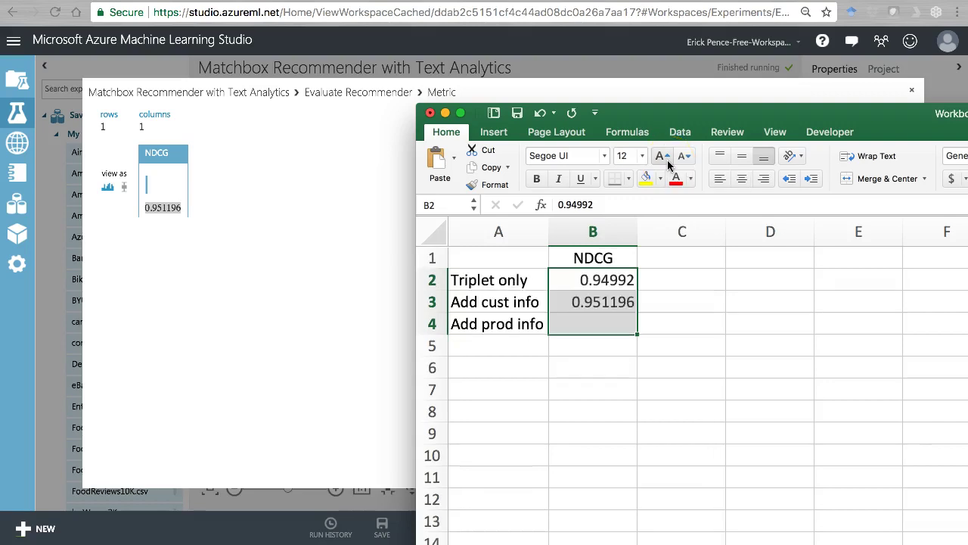
{"action": "left_click", "coordinate": [967, 179]}
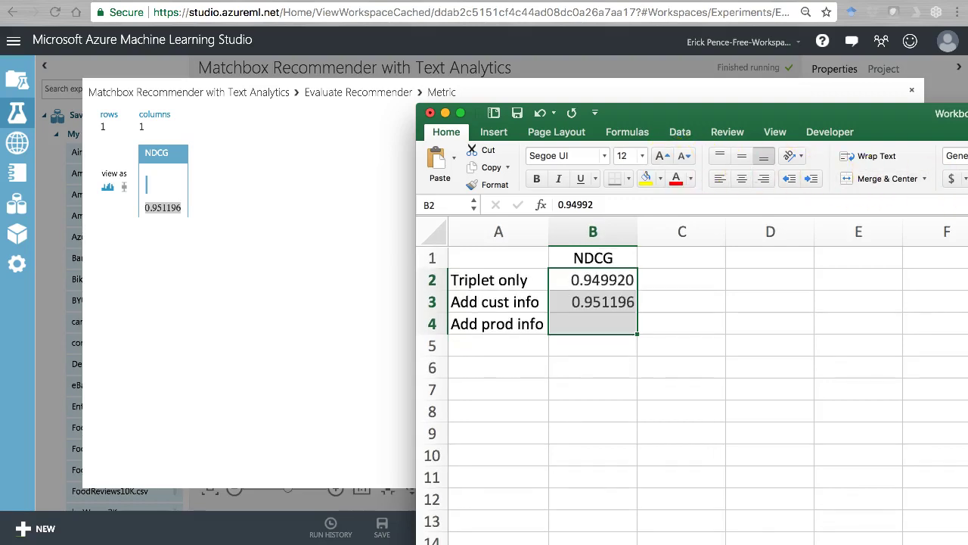
{"action": "left_click", "coordinate": [967, 180]}
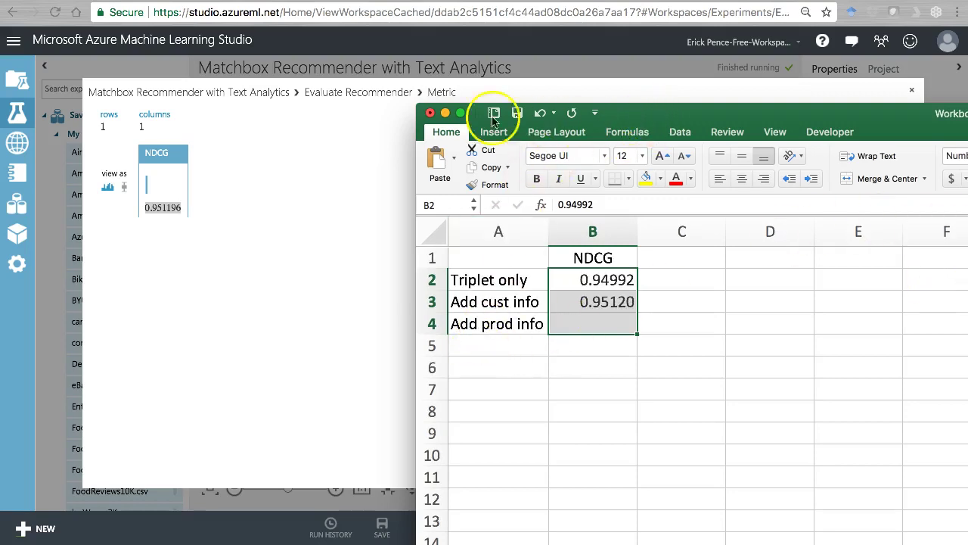
Minimize the workbook, close the metric view and collapse the Saved Datasets and Trained Models groups in the experiment.
{"action": "left_click", "coordinate": [445, 112]}
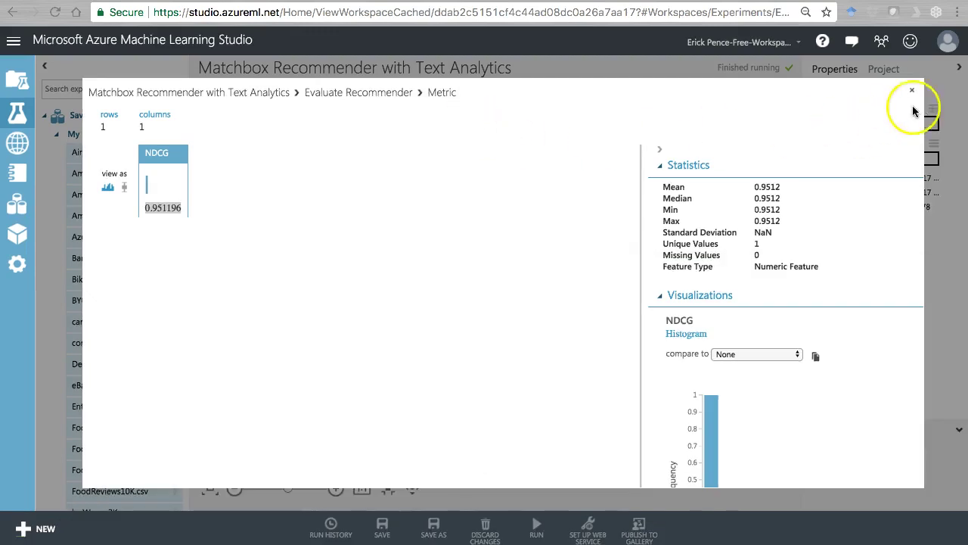
{"action": "left_click", "coordinate": [912, 90]}
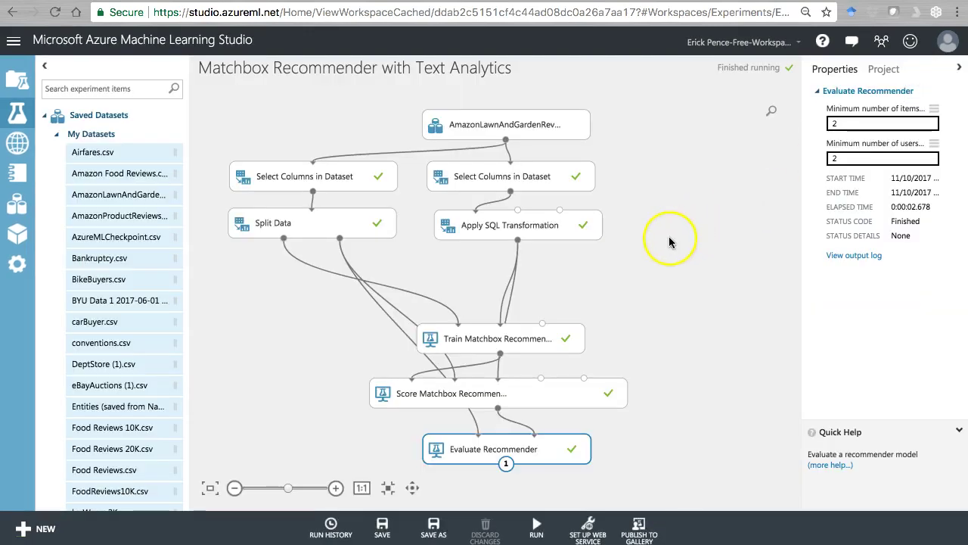
{"action": "left_click", "coordinate": [45, 118]}
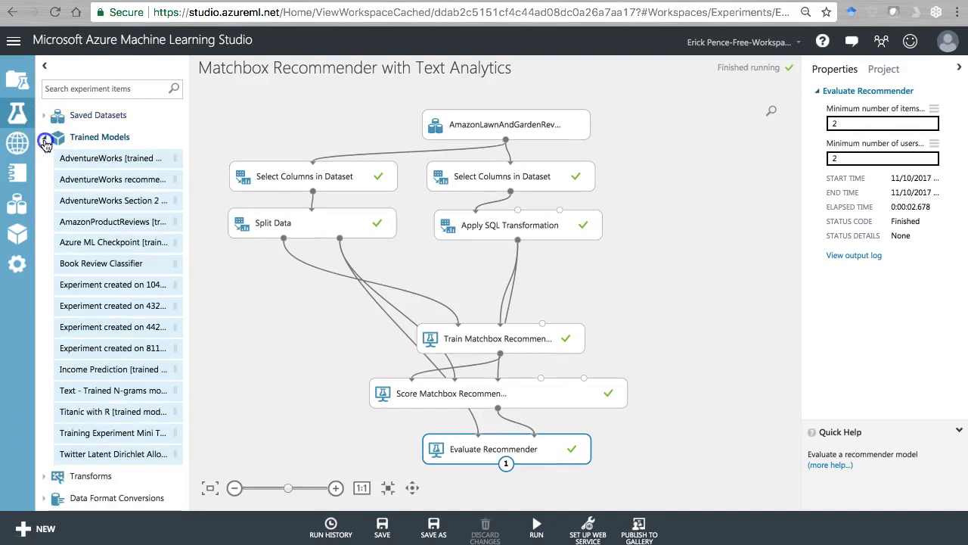
{"action": "left_click", "coordinate": [45, 141]}
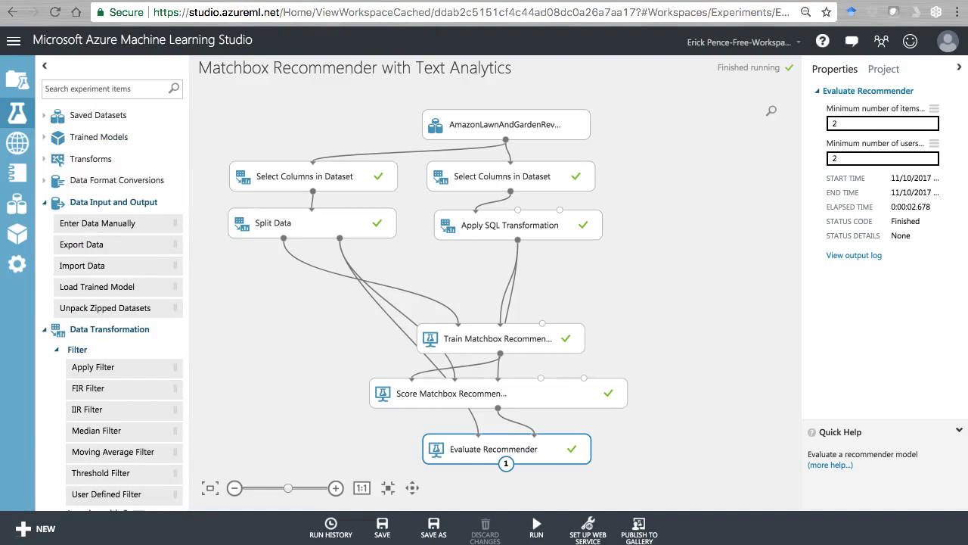
Open the channel's Azure Machine Learning Studio playlist on YouTube in a new browser tab and pause its first video.
{"action": "key", "text": "super+t"}
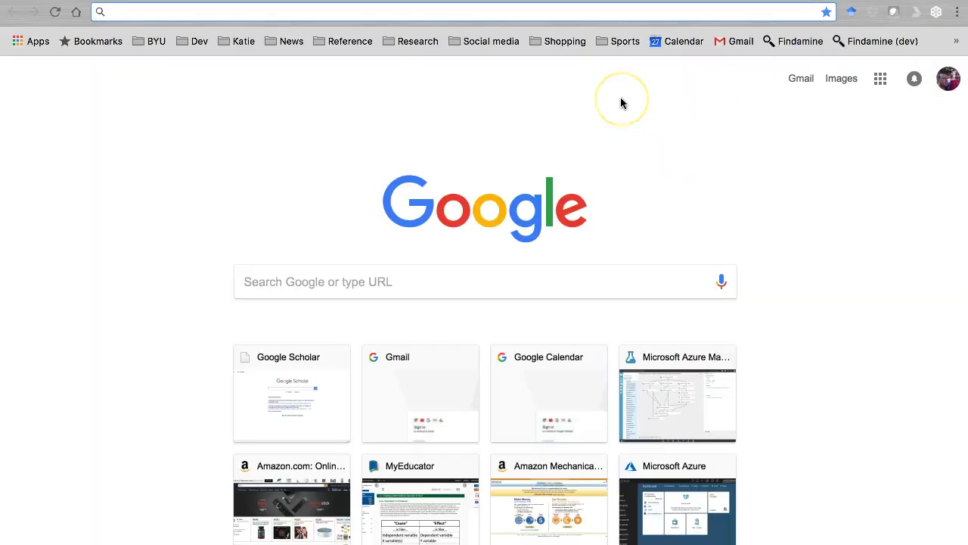
{"action": "type", "text": "youtube.com"}
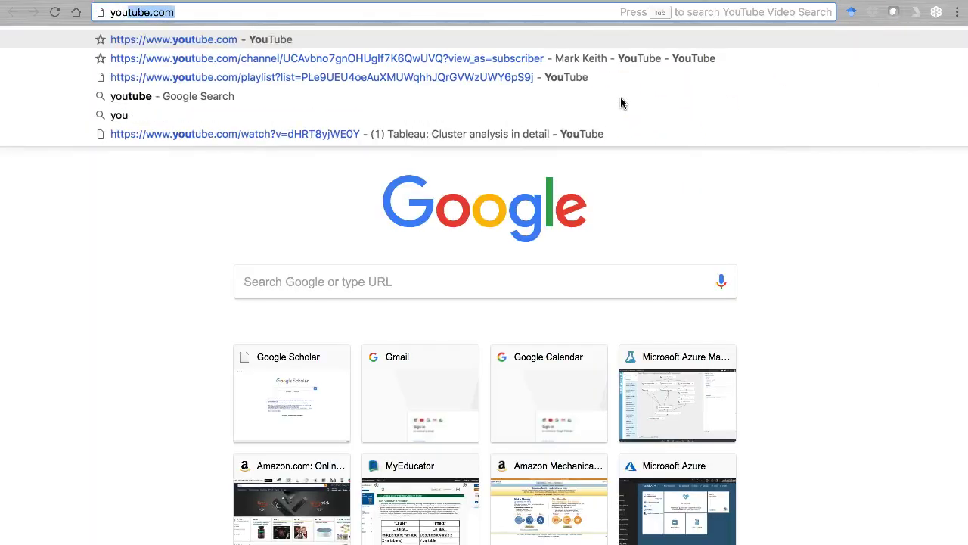
{"action": "key", "text": "Down"}
{"action": "key", "text": "Return"}
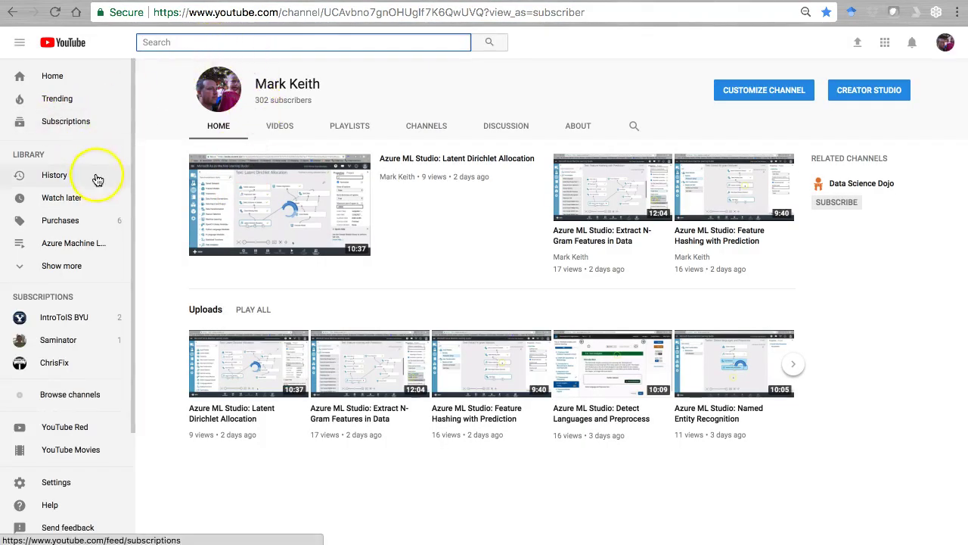
{"action": "left_click", "coordinate": [352, 131]}
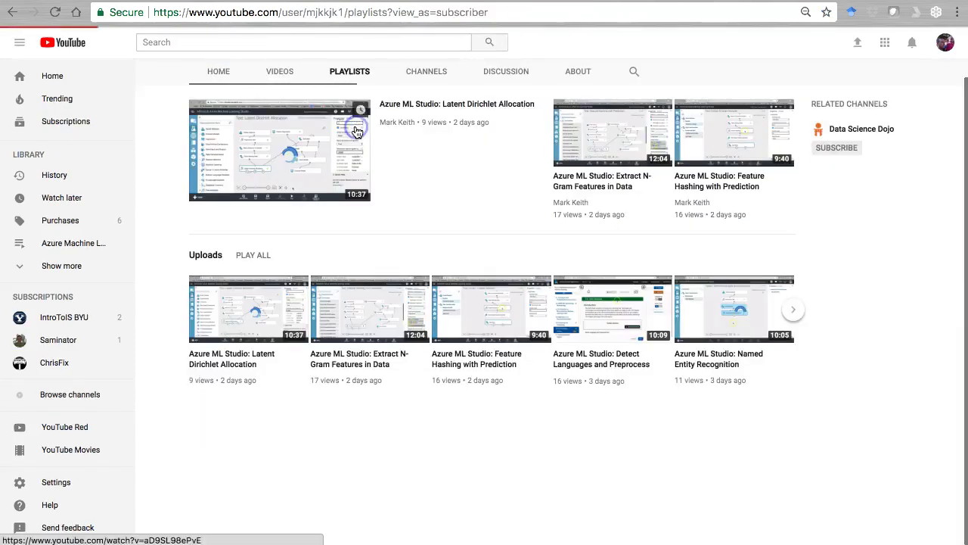
{"action": "left_click", "coordinate": [253, 209]}
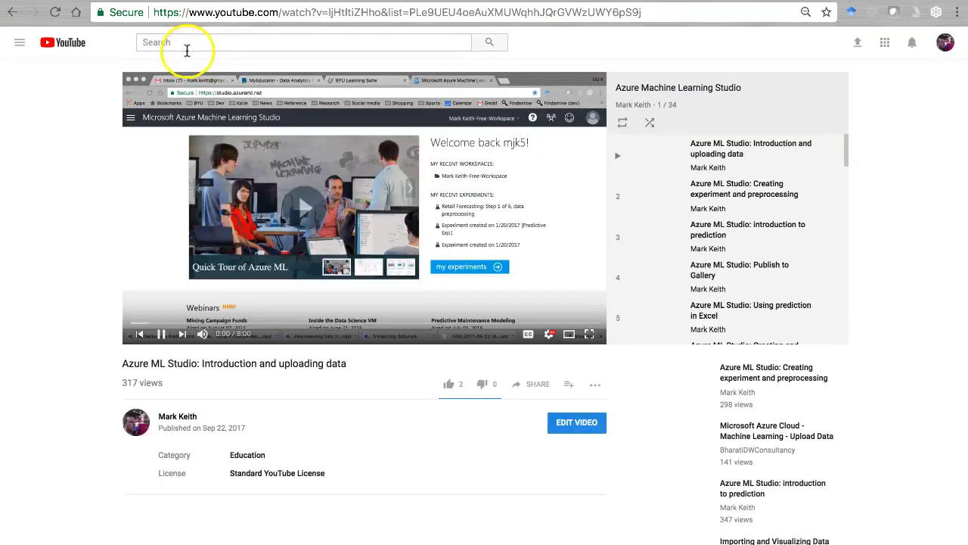
{"action": "left_click", "coordinate": [164, 334]}
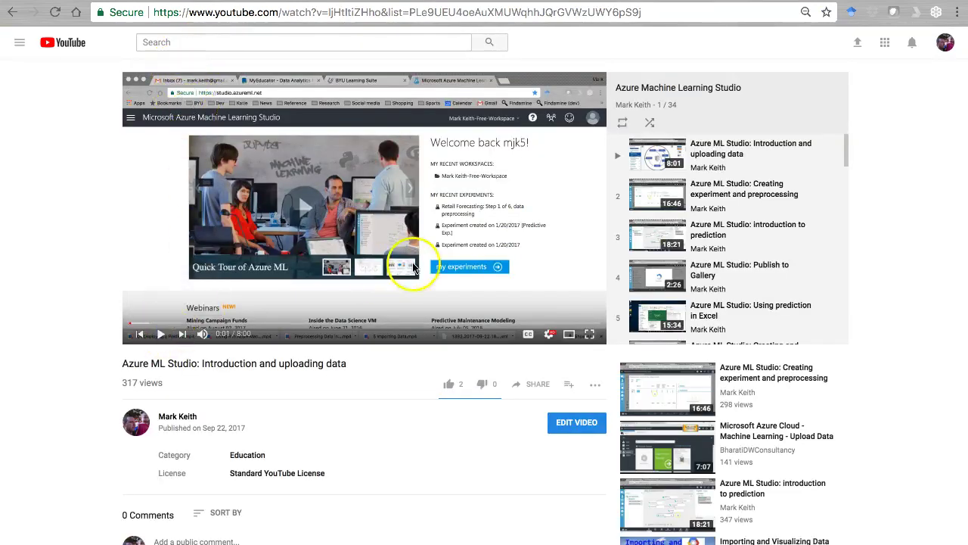
Look through the playlist's text analytics videos, open "Azure ML Studio: Latent Dirichlet Allocation" and pause it.
{"action": "scroll", "coordinate": [686, 257], "scroll_direction": "down", "scroll_amount": 8}
{"action": "scroll", "coordinate": [685, 258], "scroll_direction": "down", "scroll_amount": 6}
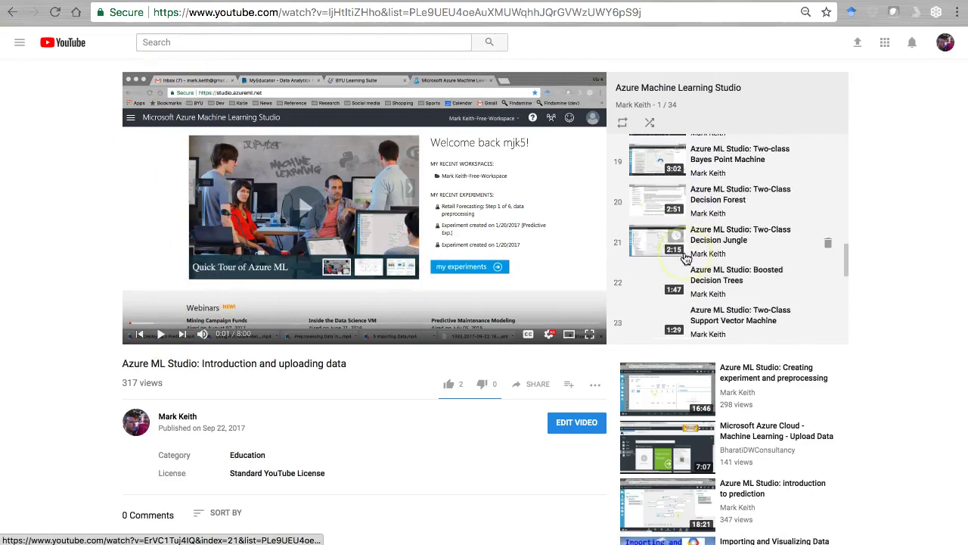
{"action": "scroll", "coordinate": [685, 258], "scroll_direction": "down", "scroll_amount": 3}
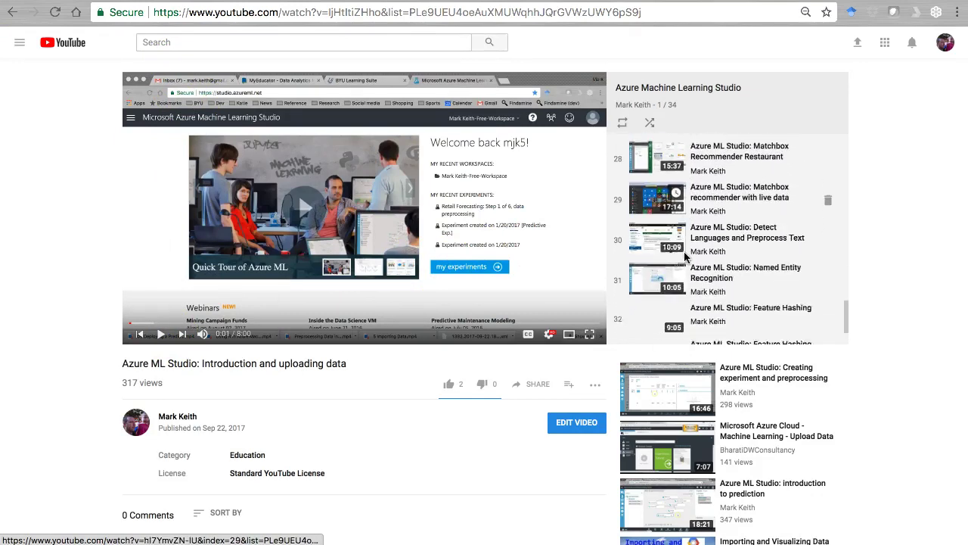
{"action": "scroll", "coordinate": [685, 258], "scroll_direction": "down", "scroll_amount": 3}
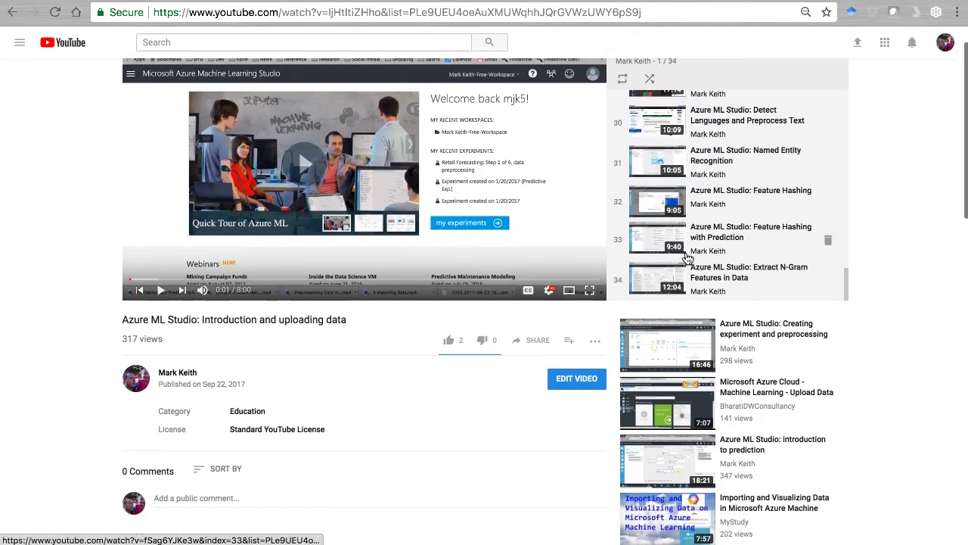
{"action": "left_click", "coordinate": [750, 235]}
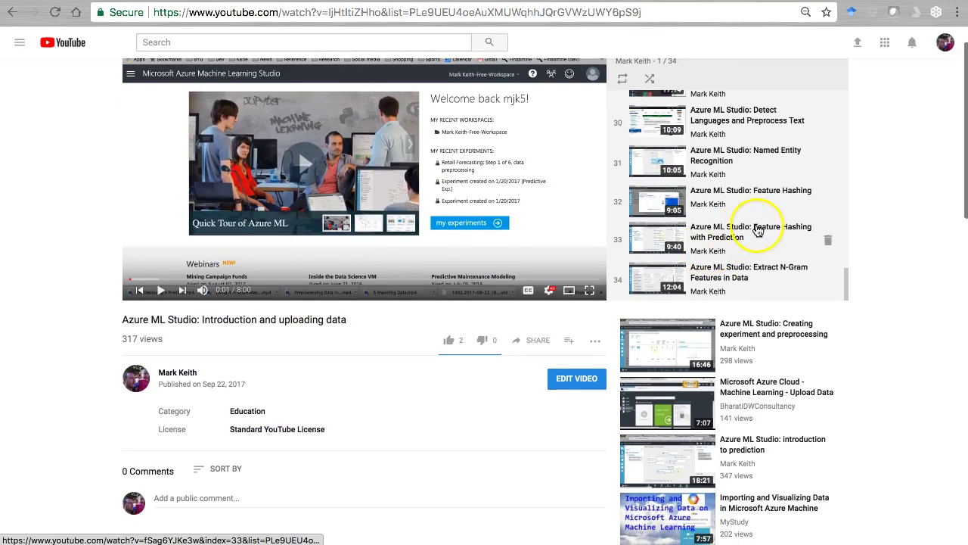
{"action": "scroll", "coordinate": [762, 249], "scroll_direction": "down", "scroll_amount": 1}
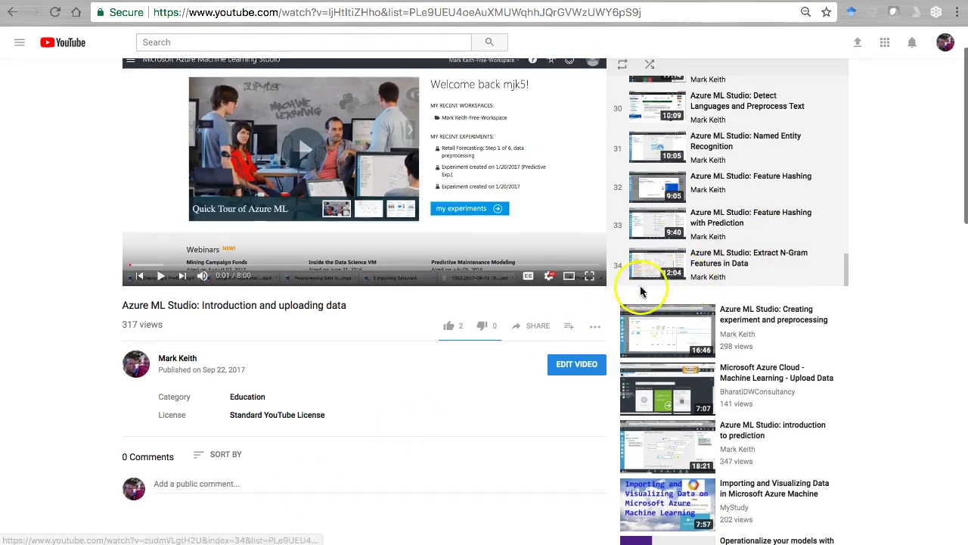
{"action": "scroll", "coordinate": [839, 249], "scroll_direction": "up", "scroll_amount": 2}
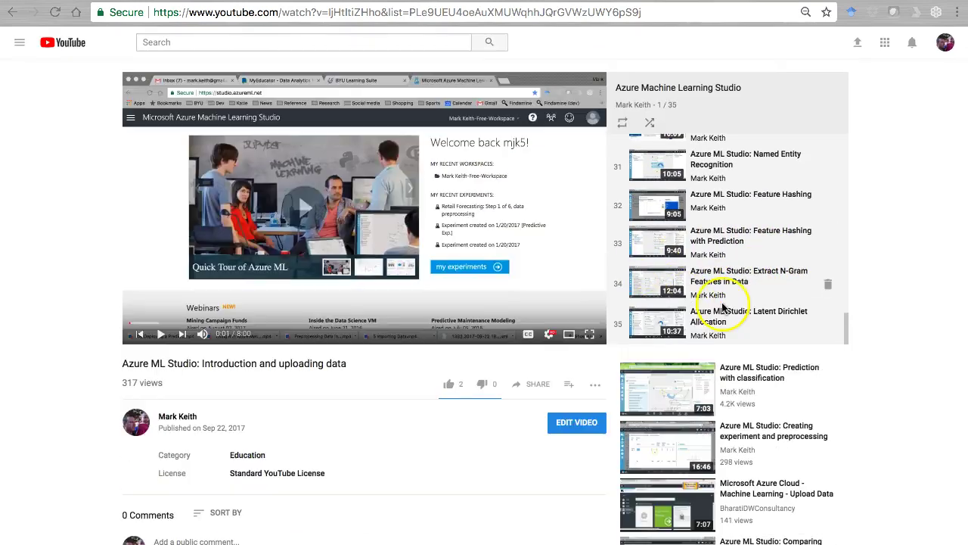
{"action": "left_click", "coordinate": [780, 327]}
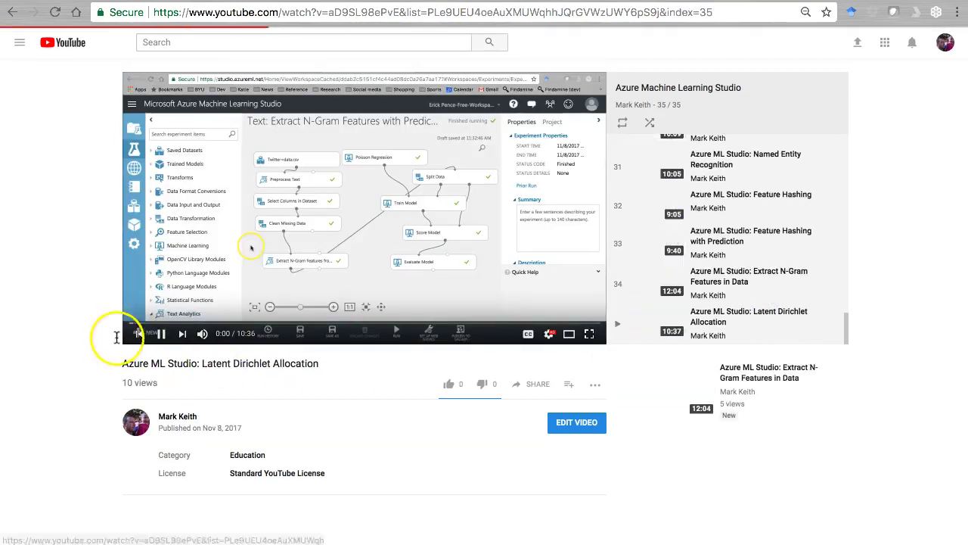
{"action": "left_click", "coordinate": [171, 336]}
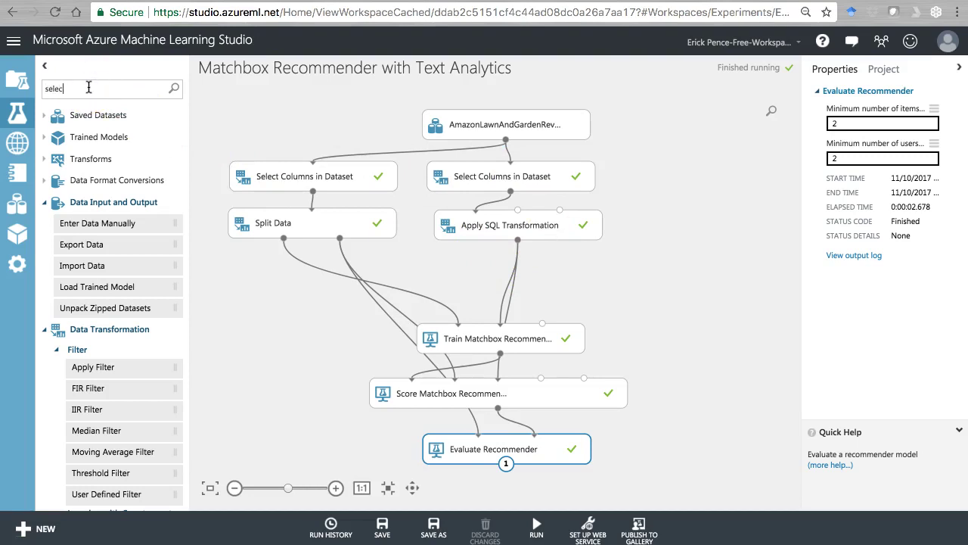
Back in Azure ML Studio, add a third Select Columns in Dataset module and connect the Amazon lawn and garden reviews dataset to it.
{"action": "left_click_drag", "start_coordinate": [70, 254], "coordinate": [715, 173]}
{"action": "left_click_drag", "start_coordinate": [505, 141], "coordinate": [707, 179]}
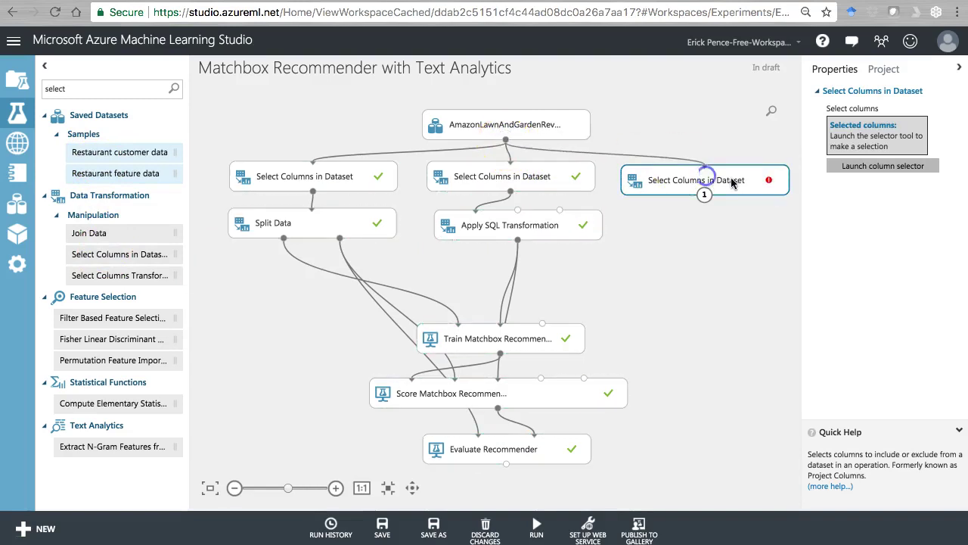
Select the asin and reviewText columns in the third Select Columns in Dataset module and move the module slightly up.
{"action": "left_click", "coordinate": [889, 166]}
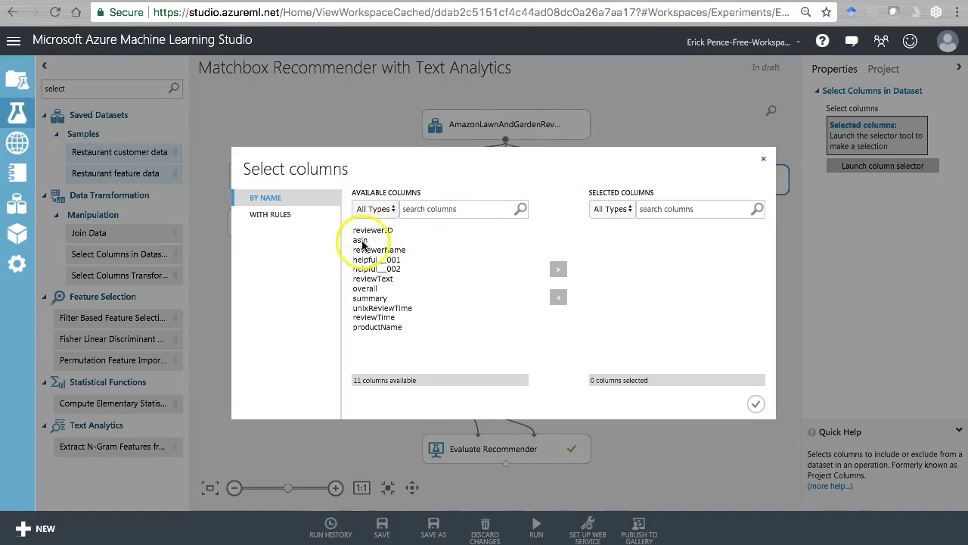
{"action": "left_click", "coordinate": [413, 241]}
{"action": "left_click", "coordinate": [560, 270]}
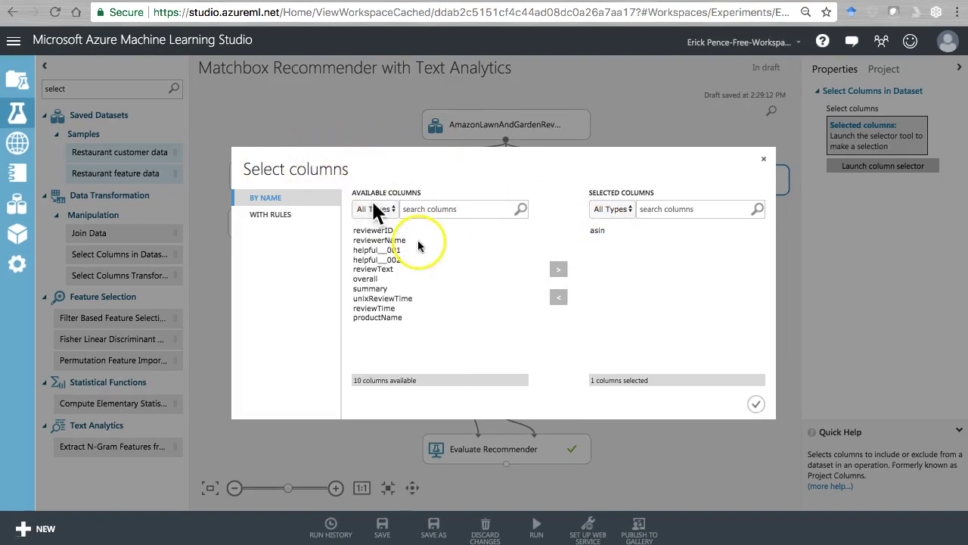
{"action": "left_click", "coordinate": [382, 269]}
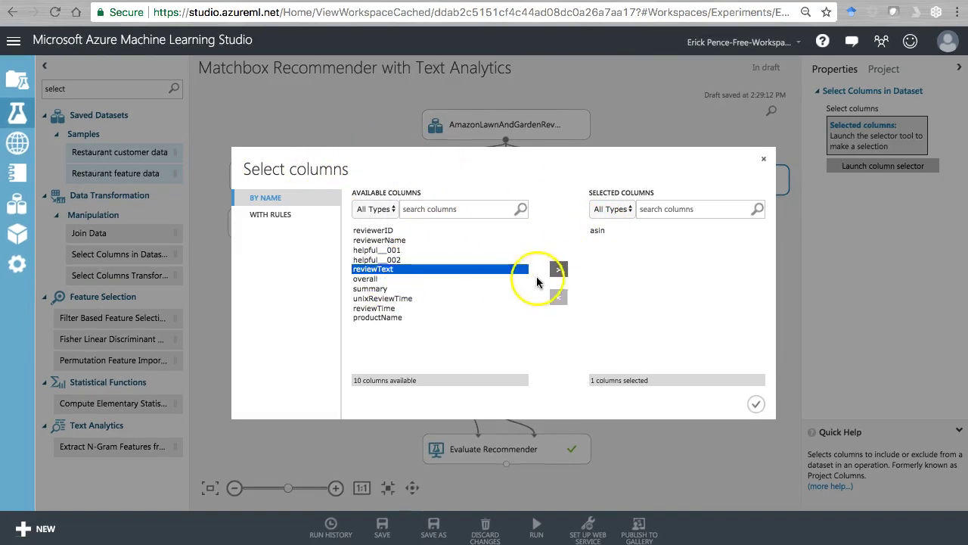
{"action": "left_click", "coordinate": [558, 272]}
{"action": "left_click", "coordinate": [756, 404]}
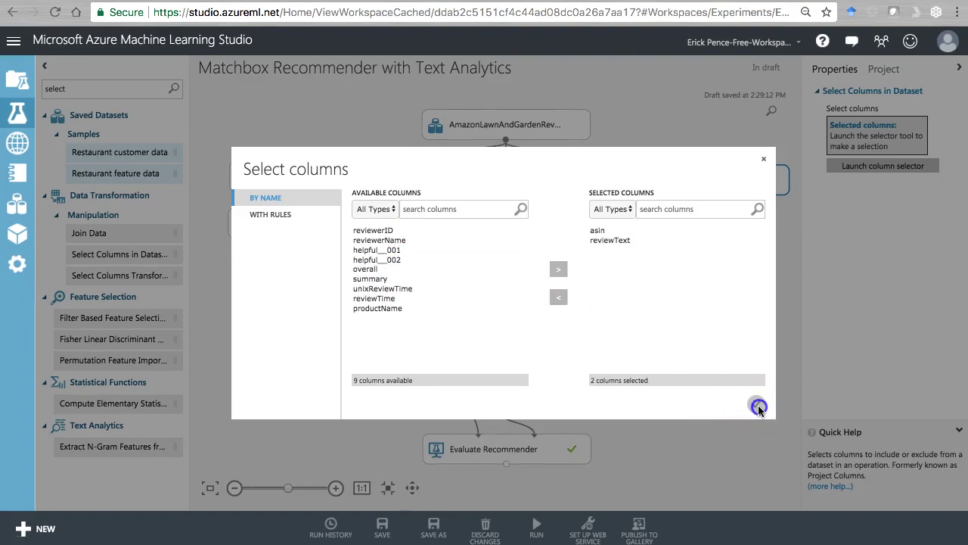
{"action": "left_click_drag", "start_coordinate": [677, 180], "coordinate": [675, 174]}
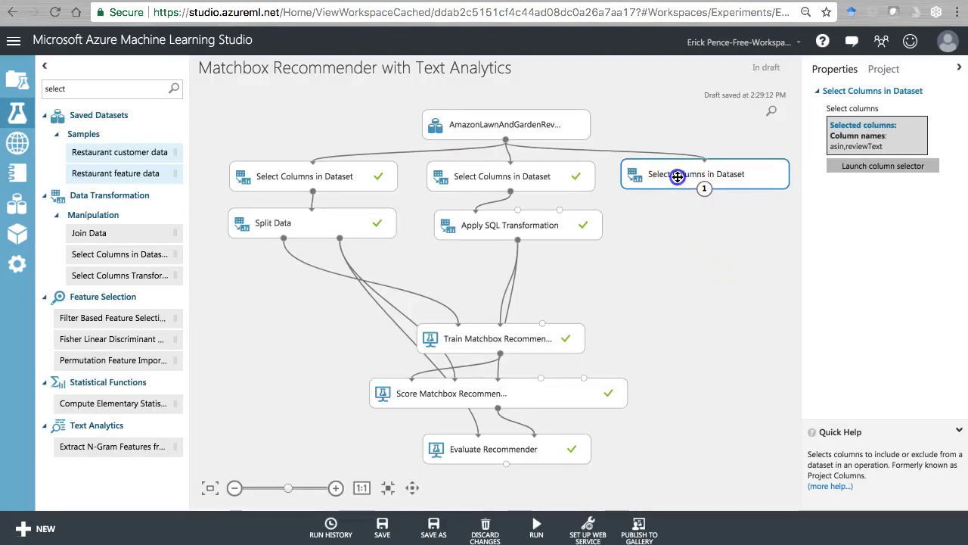
{"action": "left_click", "coordinate": [639, 174]}
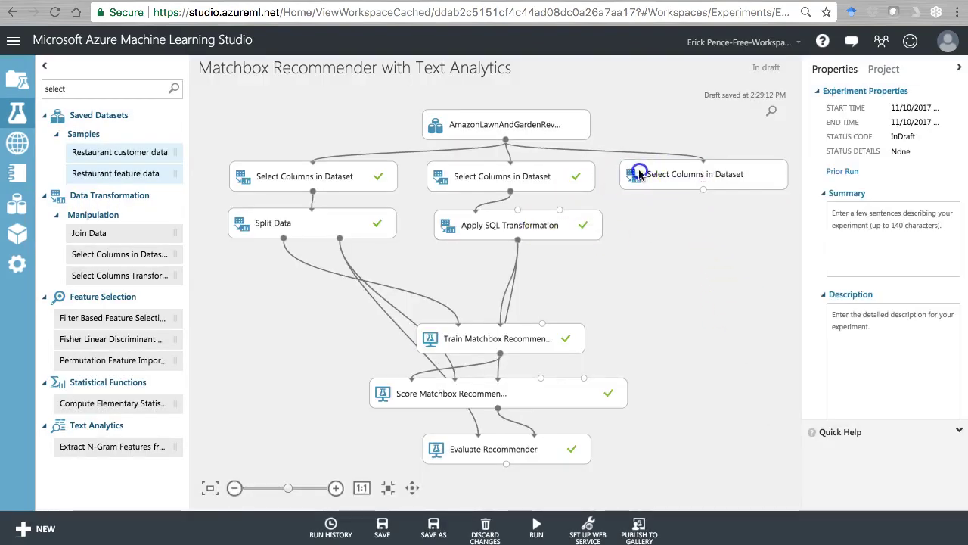
{"action": "left_click", "coordinate": [635, 169]}
Clear the module search and collapse the expanded module groups above Text Analytics, from Saved Datasets to Statistical Functions.
{"action": "left_click", "coordinate": [90, 90]}
{"action": "key", "text": "BackSpace"}
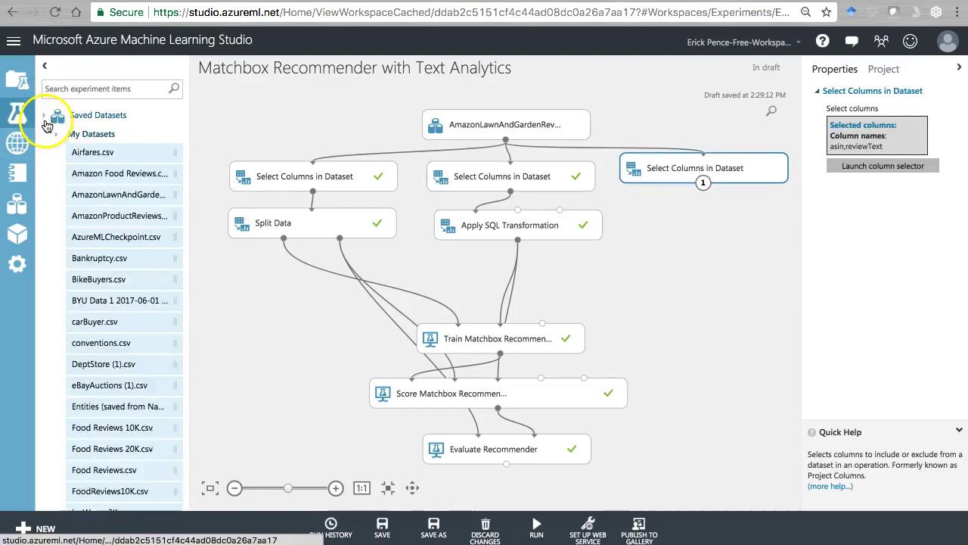
{"action": "left_click", "coordinate": [43, 118]}
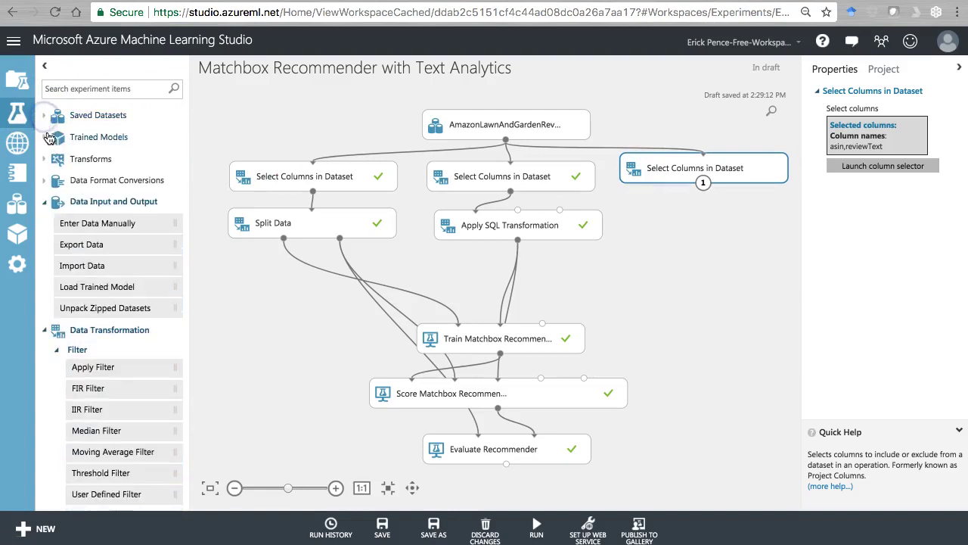
{"action": "left_click", "coordinate": [45, 204]}
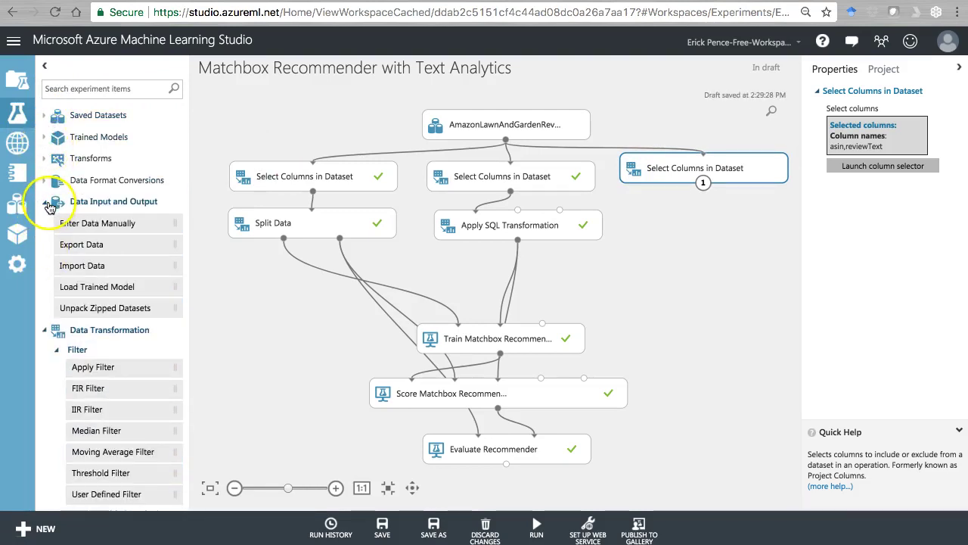
{"action": "left_click", "coordinate": [44, 226]}
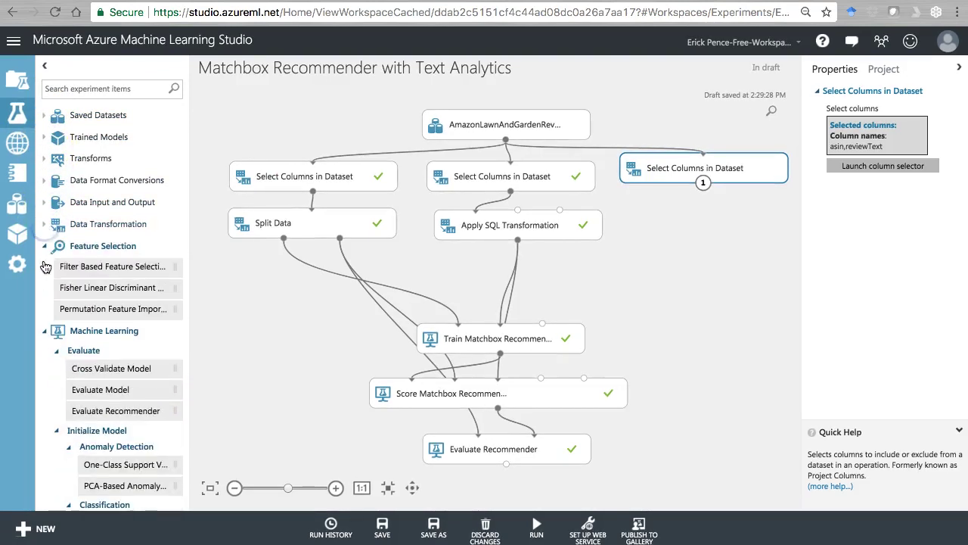
{"action": "left_click", "coordinate": [44, 245]}
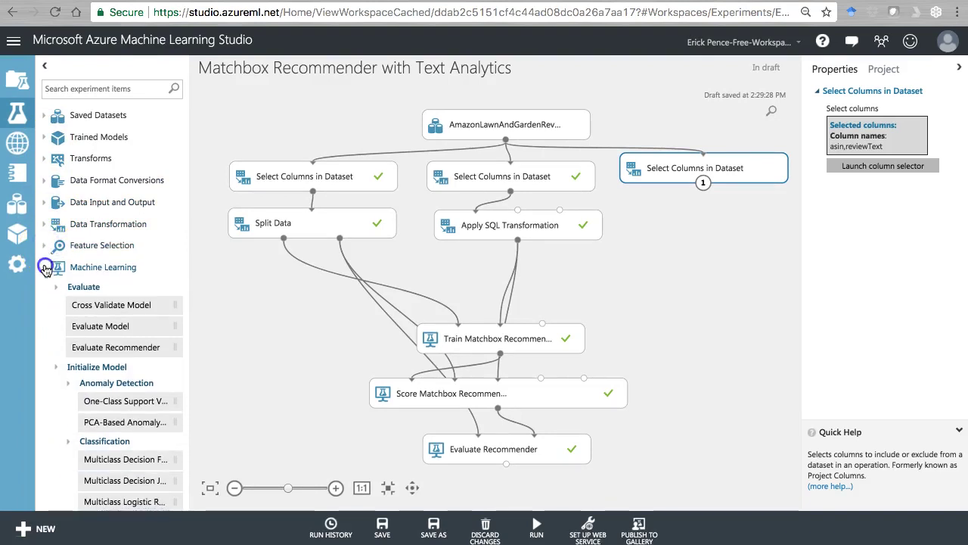
{"action": "left_click", "coordinate": [45, 268]}
{"action": "left_click", "coordinate": [44, 354]}
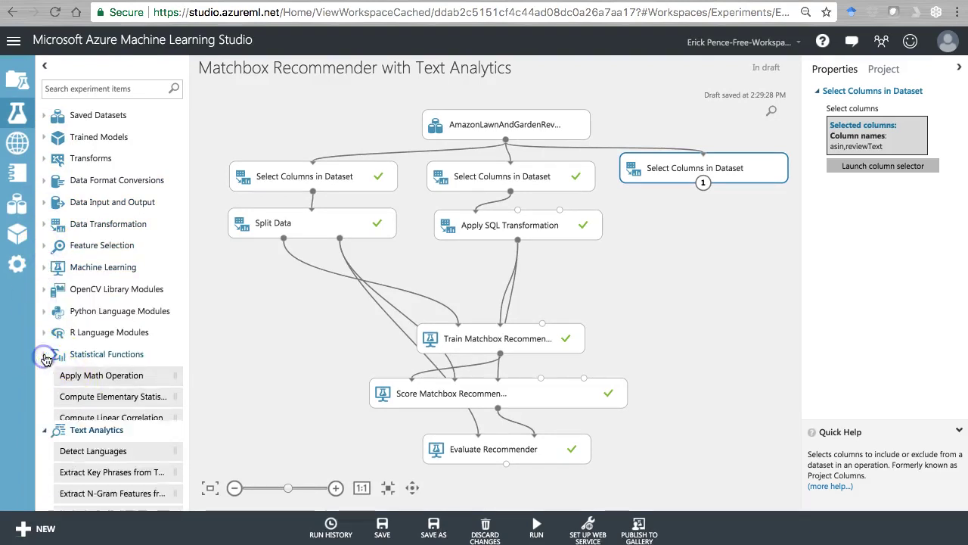
Add a Preprocess Text module below the third Select Columns in Dataset module and connect the two.
{"action": "scroll", "coordinate": [75, 386], "scroll_direction": "down", "scroll_amount": 3}
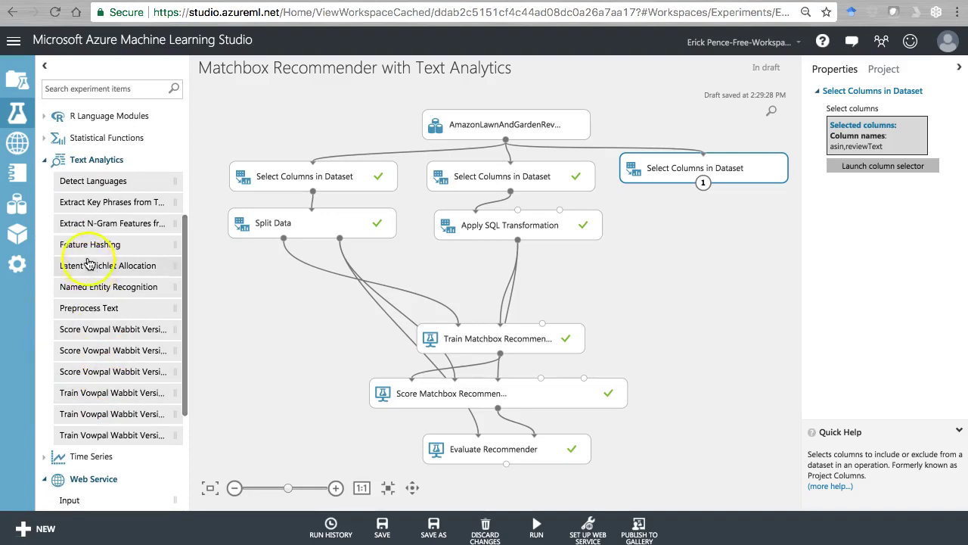
{"action": "left_click_drag", "start_coordinate": [89, 308], "coordinate": [705, 215]}
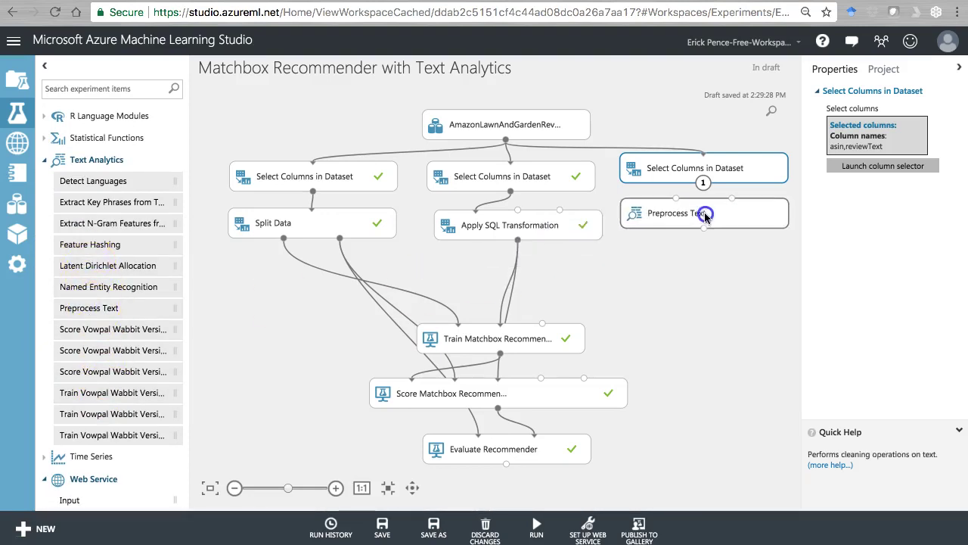
{"action": "left_click_drag", "start_coordinate": [703, 182], "coordinate": [676, 199]}
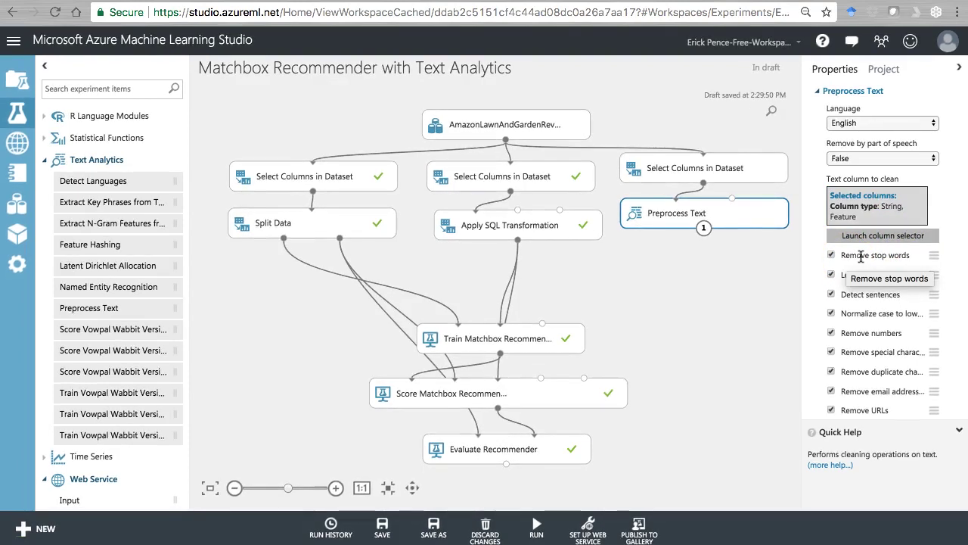
Review the Preprocess Text cleaning options, including stop word removal, lemmatization, sentence detection and case normalization.
{"action": "left_click", "coordinate": [817, 277]}
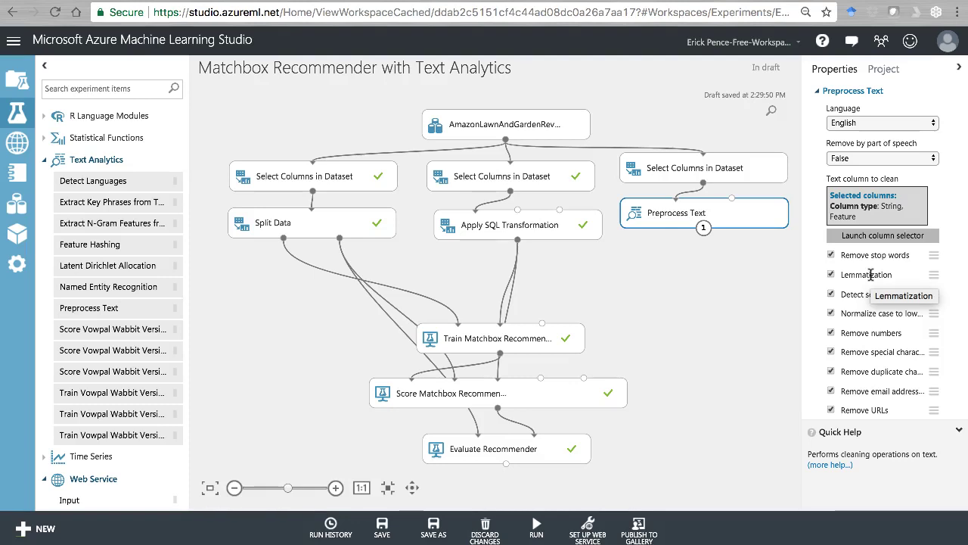
{"action": "scroll", "coordinate": [871, 274], "scroll_direction": "down", "scroll_amount": 1}
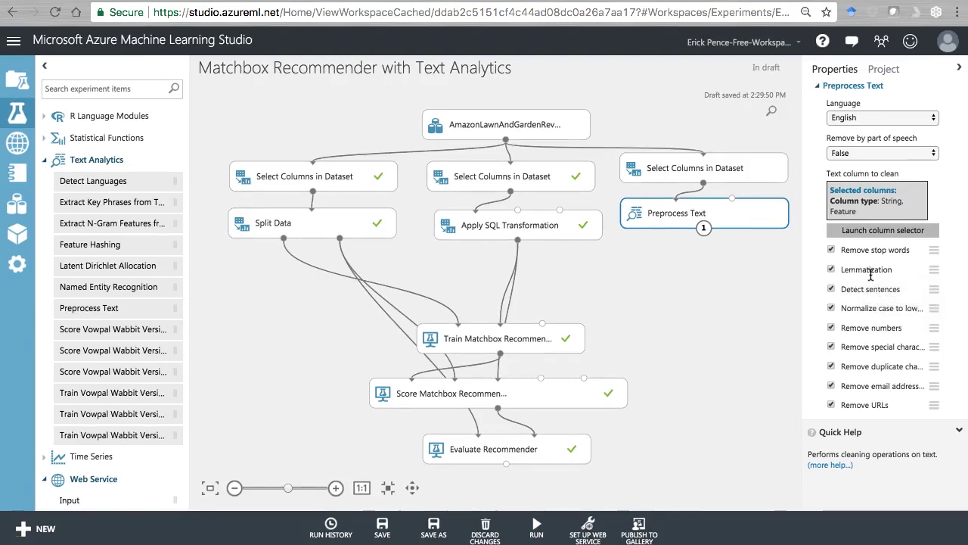
{"action": "scroll", "coordinate": [871, 283], "scroll_direction": "down", "scroll_amount": 2}
{"action": "double_click", "coordinate": [860, 249]}
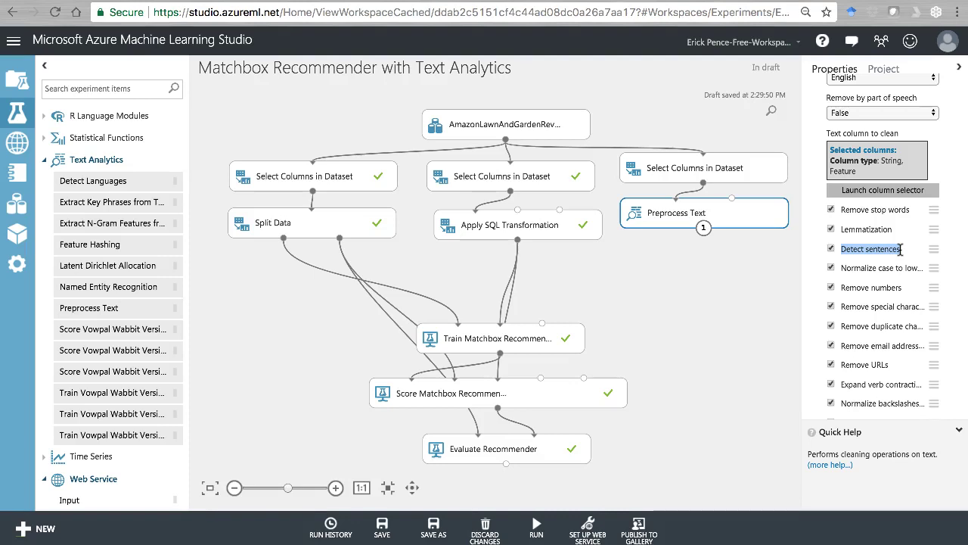
{"action": "scroll", "coordinate": [901, 255], "scroll_direction": "down", "scroll_amount": 2}
{"action": "left_click", "coordinate": [896, 236]}
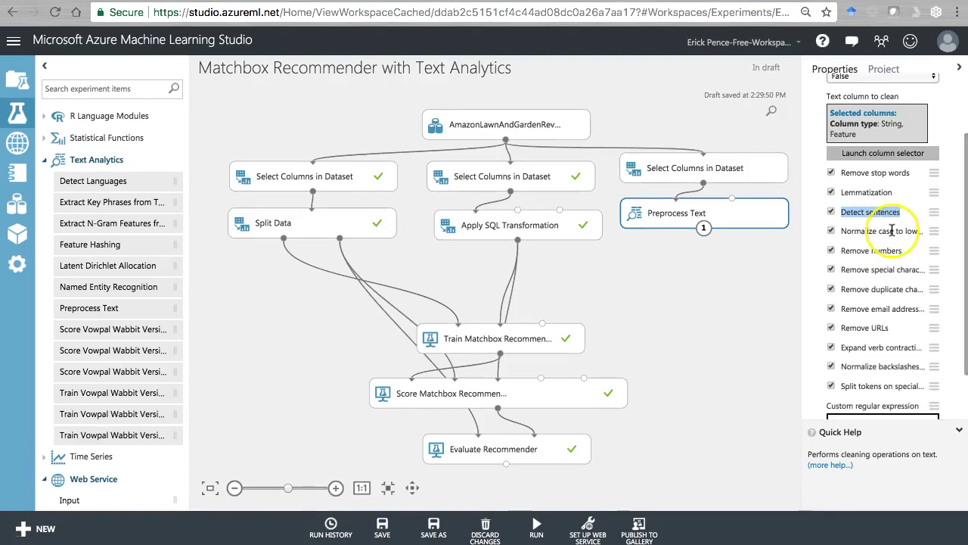
{"action": "left_click", "coordinate": [843, 231]}
{"action": "left_click_drag", "start_coordinate": [844, 230], "coordinate": [914, 232]}
{"action": "left_click", "coordinate": [920, 236]}
{"action": "triple_click", "coordinate": [918, 234]}
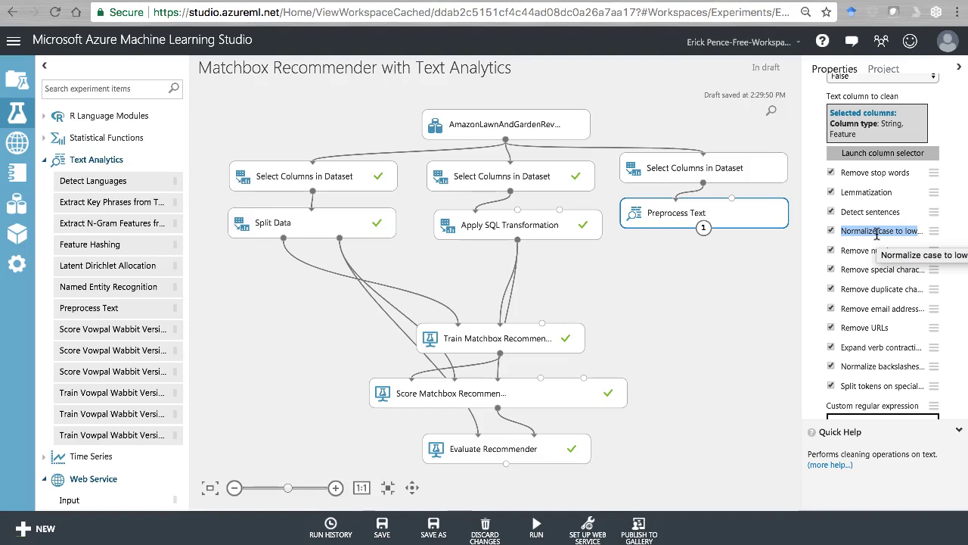
{"action": "left_click", "coordinate": [868, 258]}
{"action": "scroll", "coordinate": [869, 264], "scroll_direction": "down", "scroll_amount": 1}
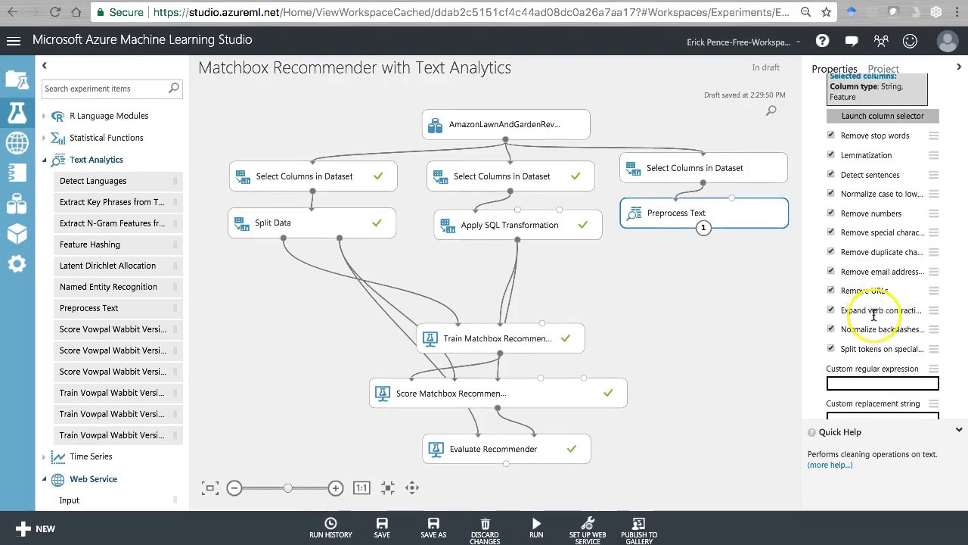
{"action": "scroll", "coordinate": [859, 313], "scroll_direction": "up", "scroll_amount": 3}
Add another Select Columns in Dataset module below Preprocess Text, connect it and open its column selector.
{"action": "left_click_drag", "start_coordinate": [752, 217], "coordinate": [752, 225]}
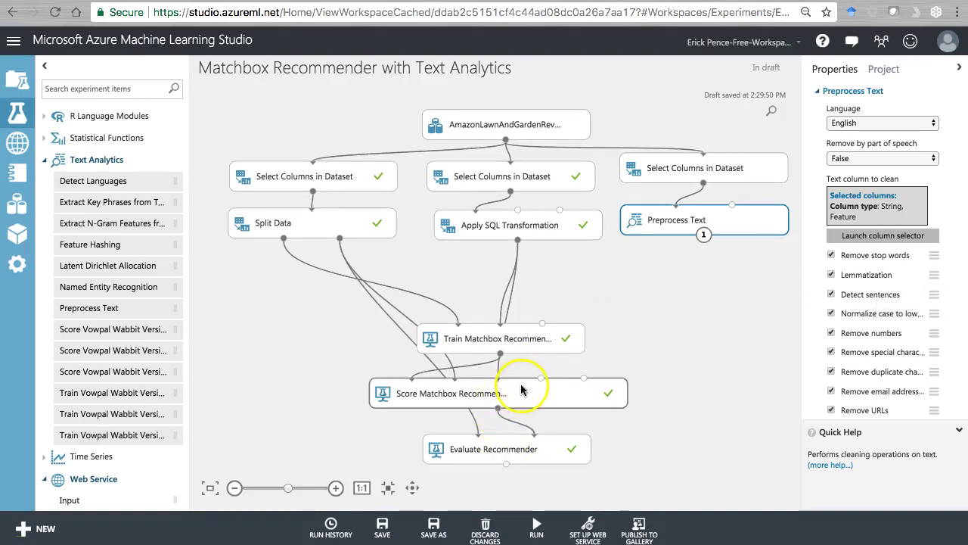
{"action": "left_click_drag", "start_coordinate": [657, 221], "coordinate": [658, 213]}
{"action": "left_click", "coordinate": [99, 92]}
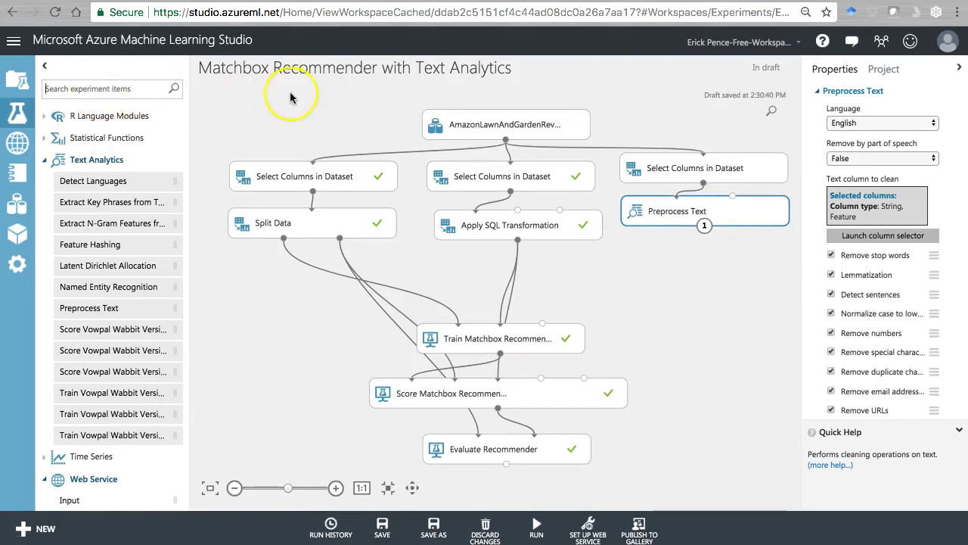
{"action": "type", "text": "select"}
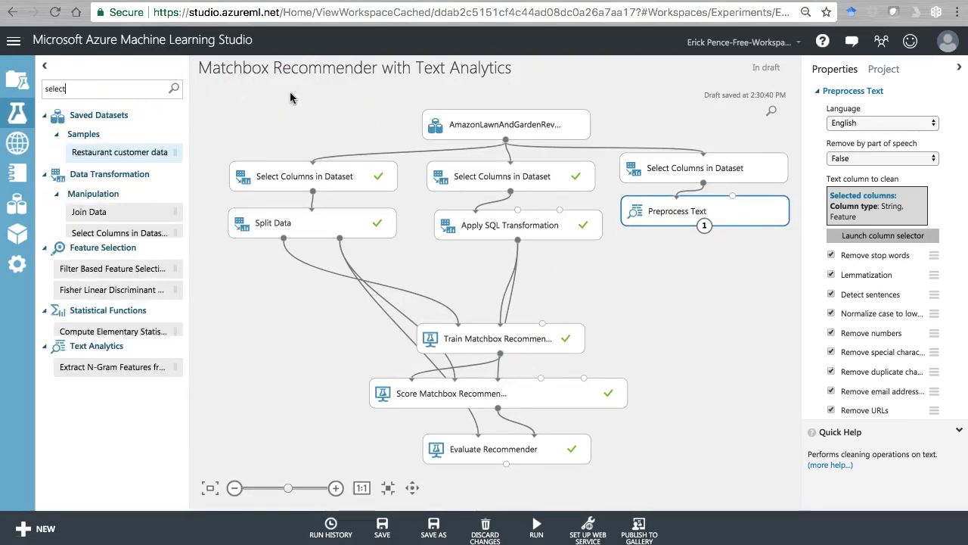
{"action": "left_click_drag", "start_coordinate": [132, 253], "coordinate": [705, 245]}
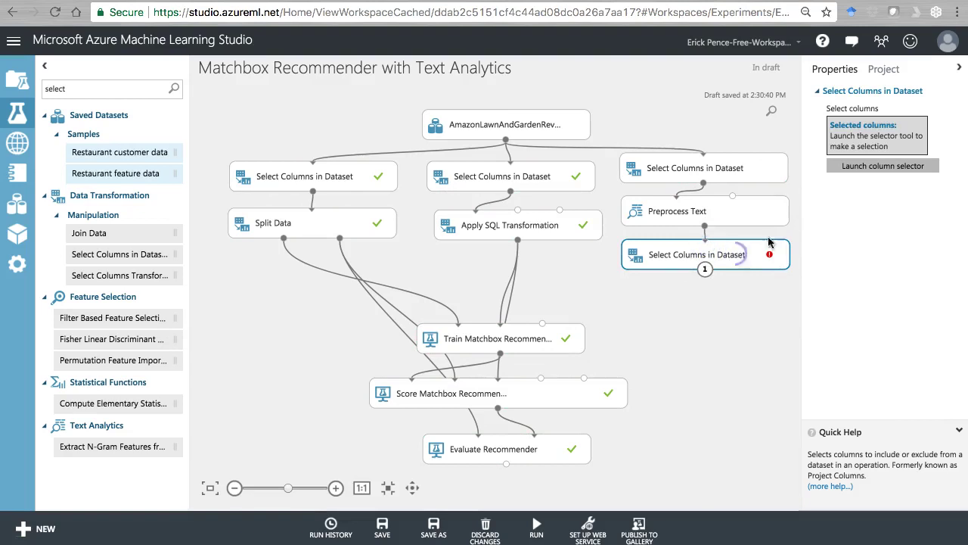
{"action": "left_click", "coordinate": [712, 210]}
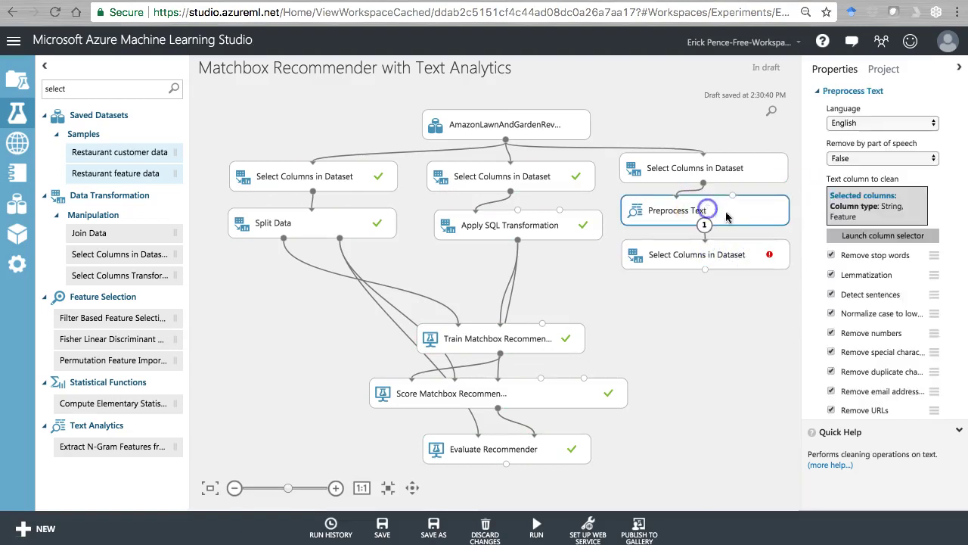
{"action": "left_click", "coordinate": [747, 260]}
{"action": "left_click", "coordinate": [876, 166]}
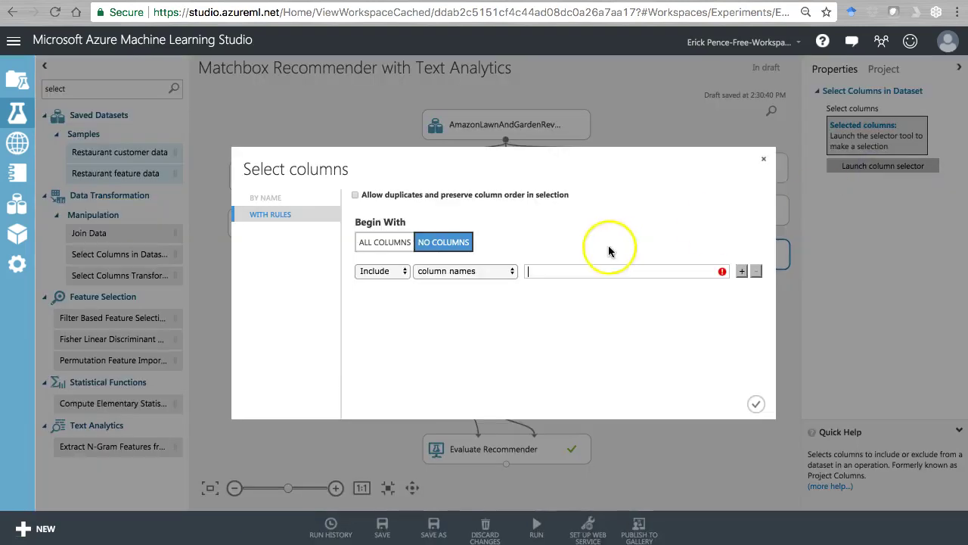
Try to include the columns asin and Preprocessed reviewText in the column selection rule.
{"action": "left_click", "coordinate": [586, 269]}
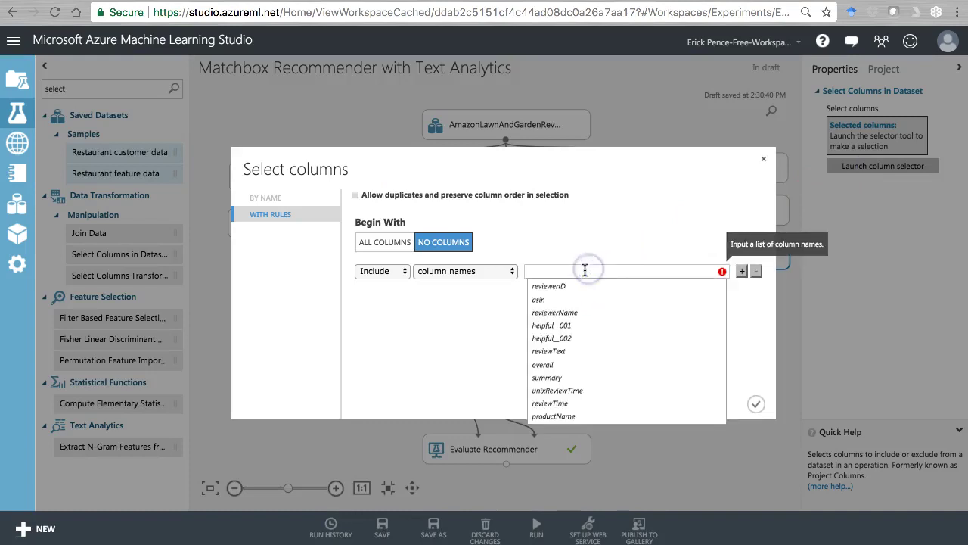
{"action": "left_click", "coordinate": [562, 300]}
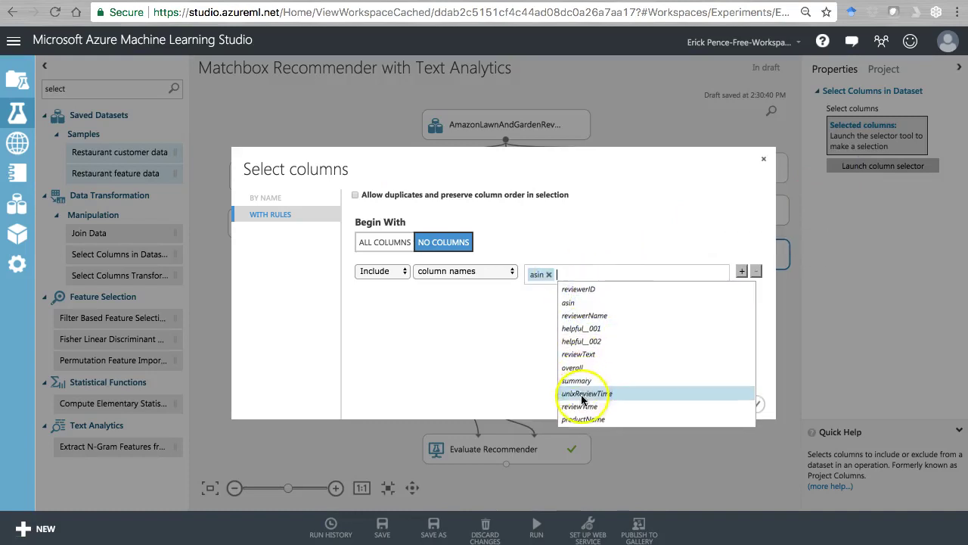
{"action": "left_click", "coordinate": [584, 354]}
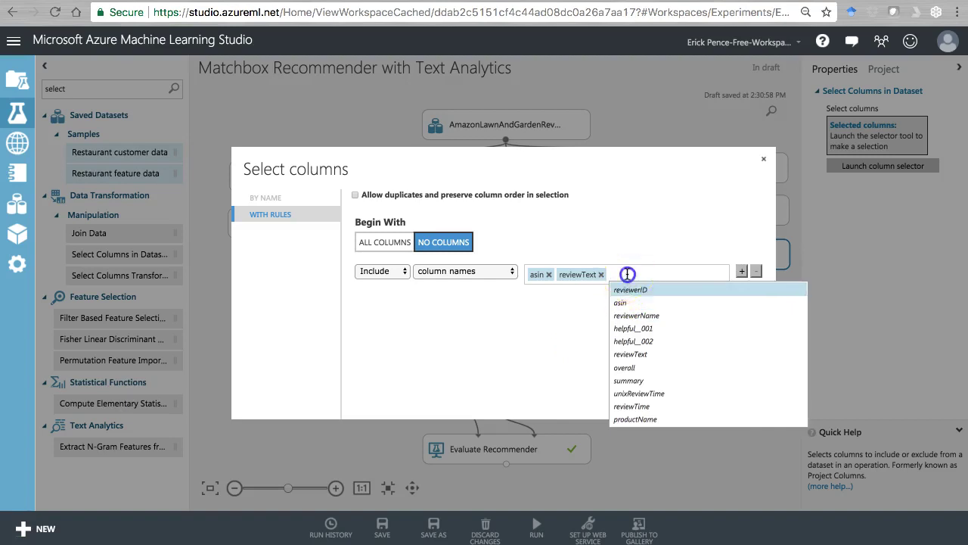
{"action": "key", "text": "BackSpace"}
{"action": "type", "text": "Prep"}
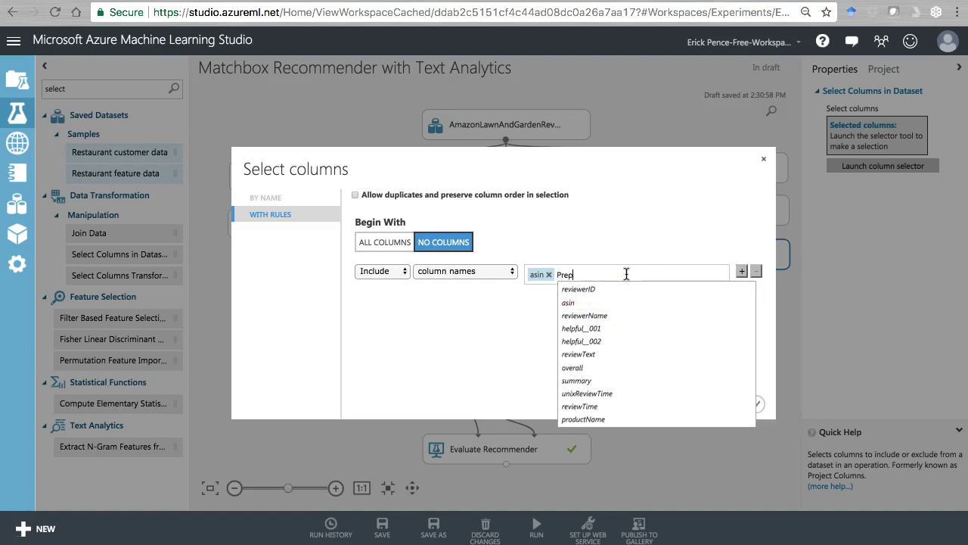
{"action": "type", "text": "rocessed reviewTex"}
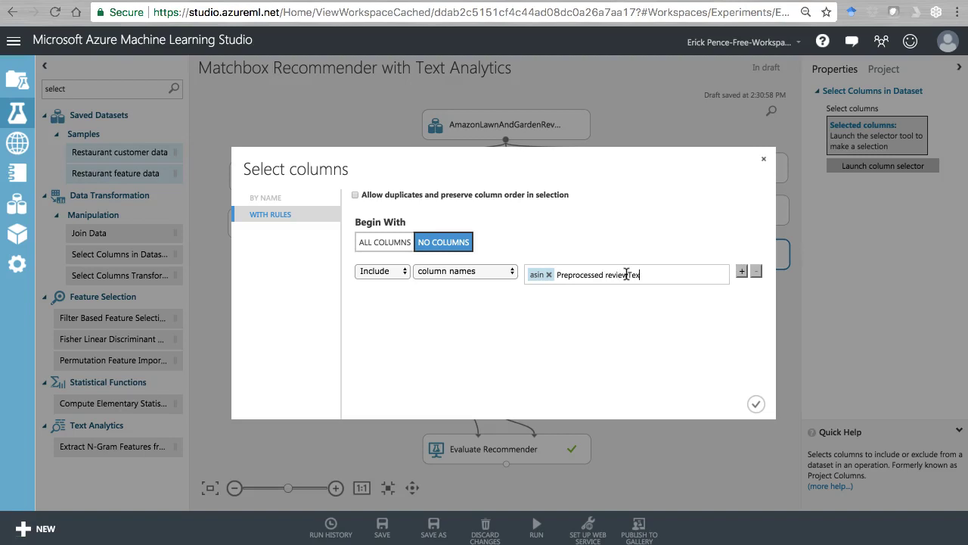
{"action": "type", "text": "t"}
Clear all column names entered in the column selection rule.
{"action": "double_click", "coordinate": [623, 274]}
{"action": "left_click", "coordinate": [577, 275]}
{"action": "double_click", "coordinate": [577, 274]}
{"action": "left_click", "coordinate": [666, 272]}
{"action": "left_click", "coordinate": [560, 275], "text": "shift"}
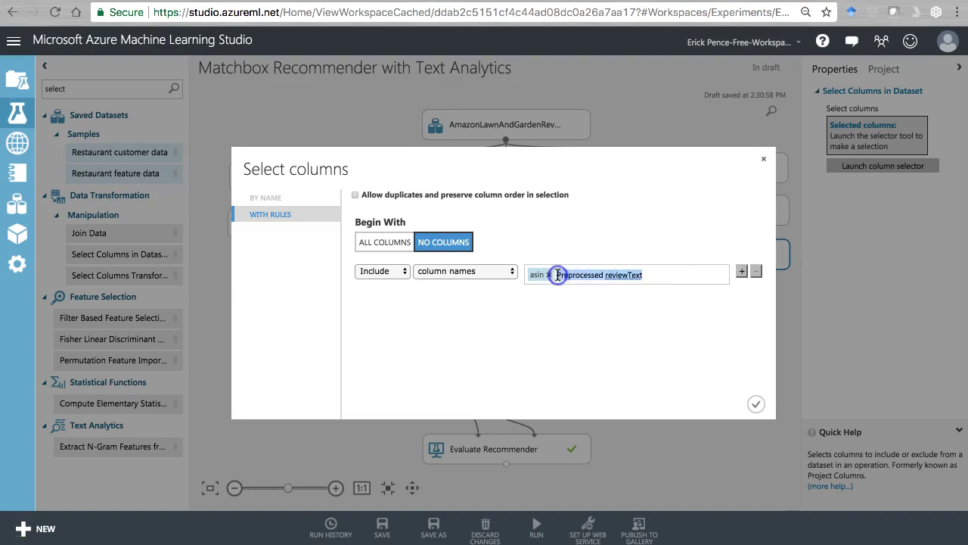
{"action": "key", "text": "BackSpace"}
{"action": "key", "text": "BackSpace"}
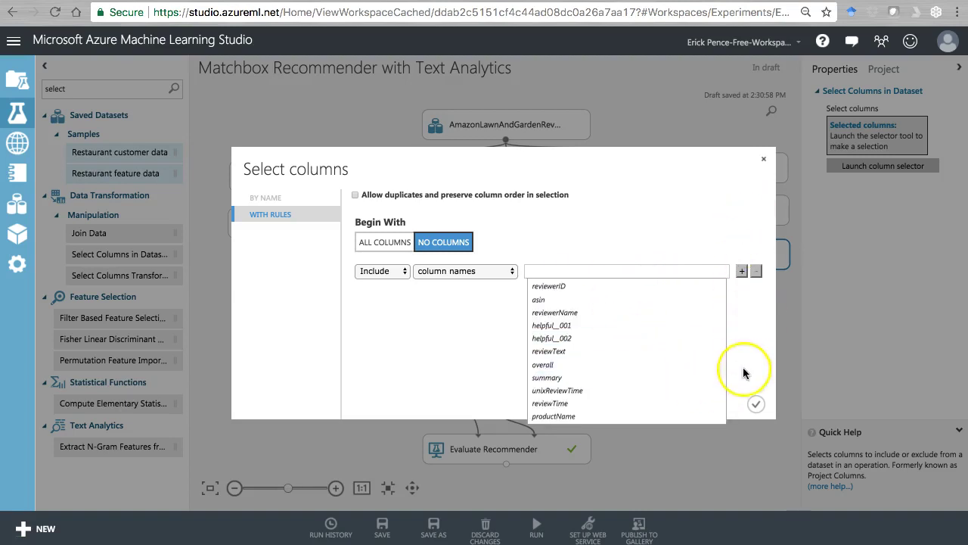
Include only the asin column in the Select Columns module below Preprocess Text and apply the rule.
{"action": "left_click", "coordinate": [539, 299]}
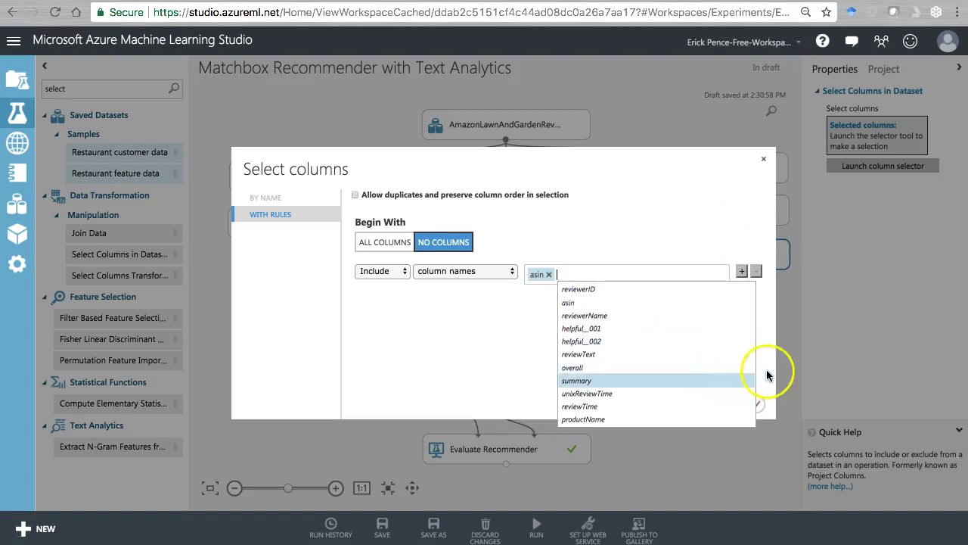
{"action": "left_click", "coordinate": [755, 405]}
{"action": "left_click", "coordinate": [755, 405]}
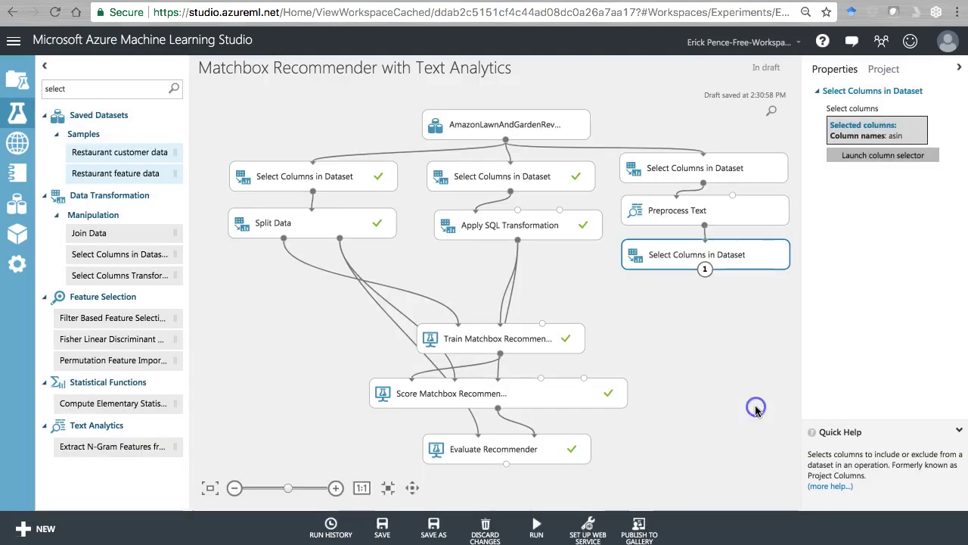
Try to run only the Preprocess Text module and its upstream column selection.
{"action": "left_click", "coordinate": [712, 216]}
{"action": "left_click", "coordinate": [536, 523]}
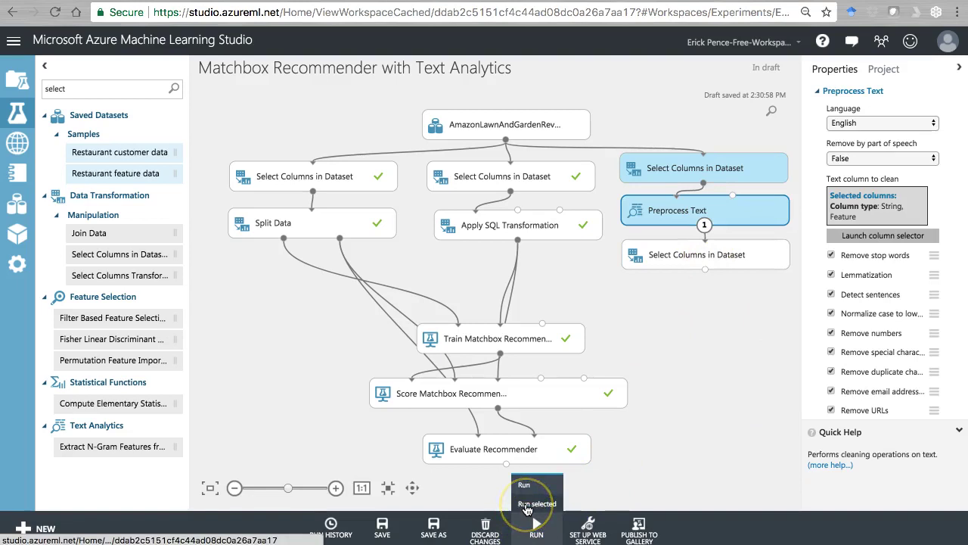
{"action": "left_click", "coordinate": [527, 505]}
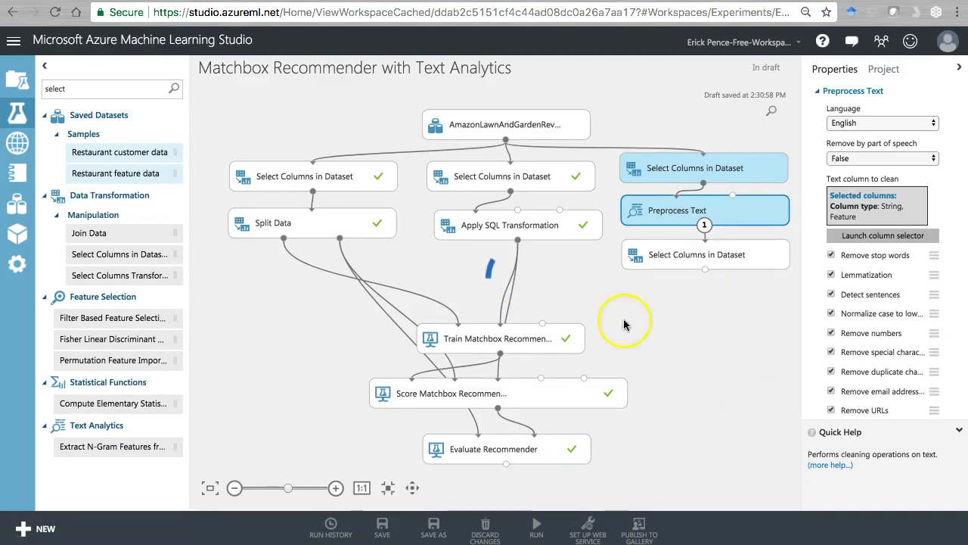
Restrict Preprocess Text's column to clean to reviewText by removing asin from the selection by name.
{"action": "left_click", "coordinate": [724, 216]}
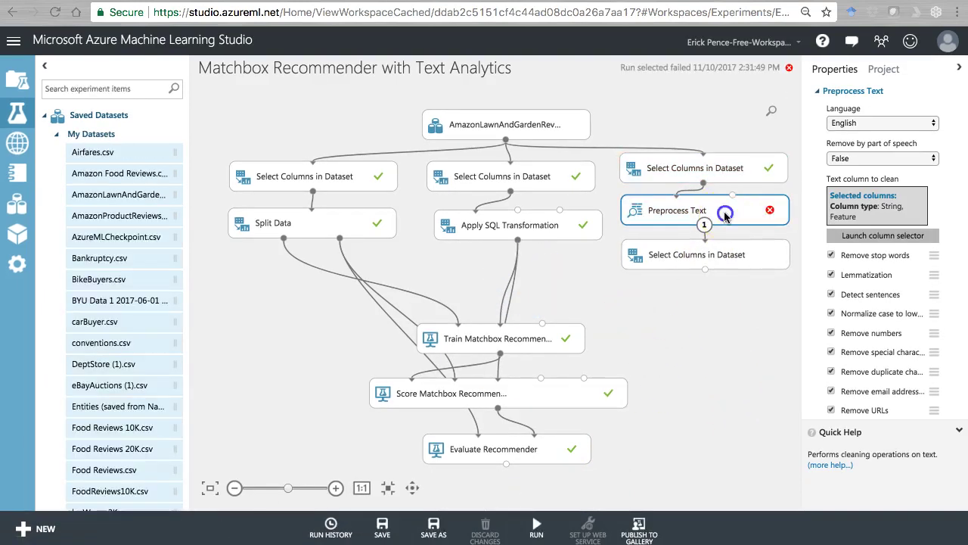
{"action": "left_click", "coordinate": [885, 242]}
{"action": "left_click", "coordinate": [267, 200]}
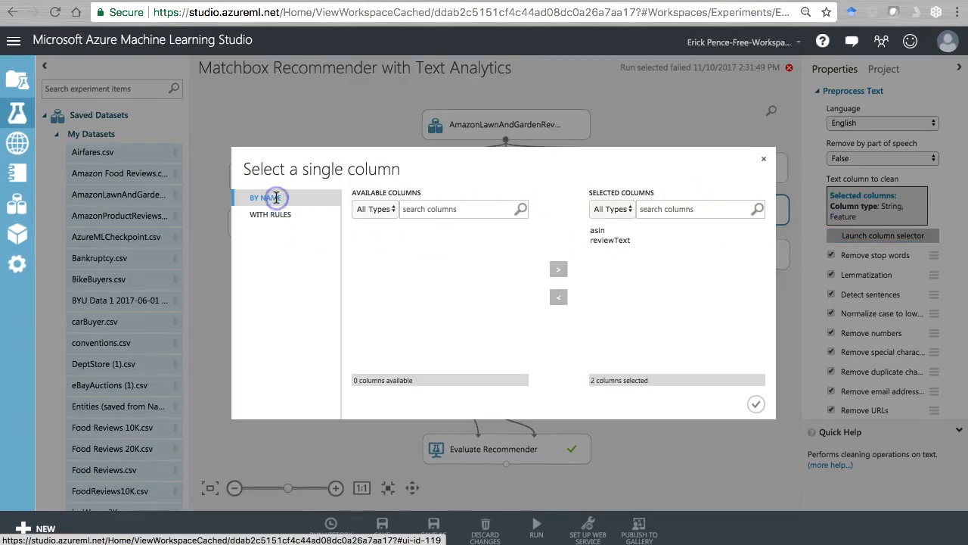
{"action": "left_click", "coordinate": [597, 230]}
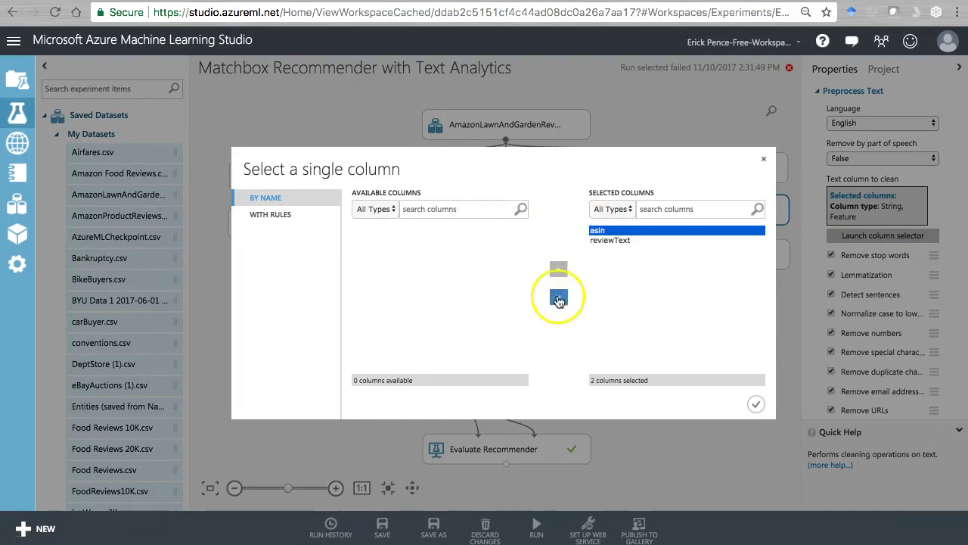
{"action": "left_click", "coordinate": [558, 297]}
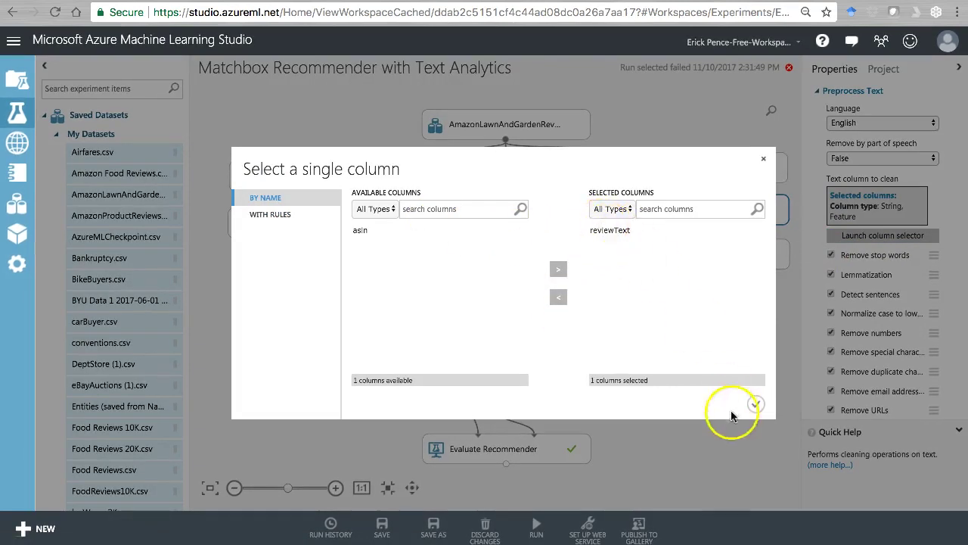
{"action": "left_click", "coordinate": [756, 404]}
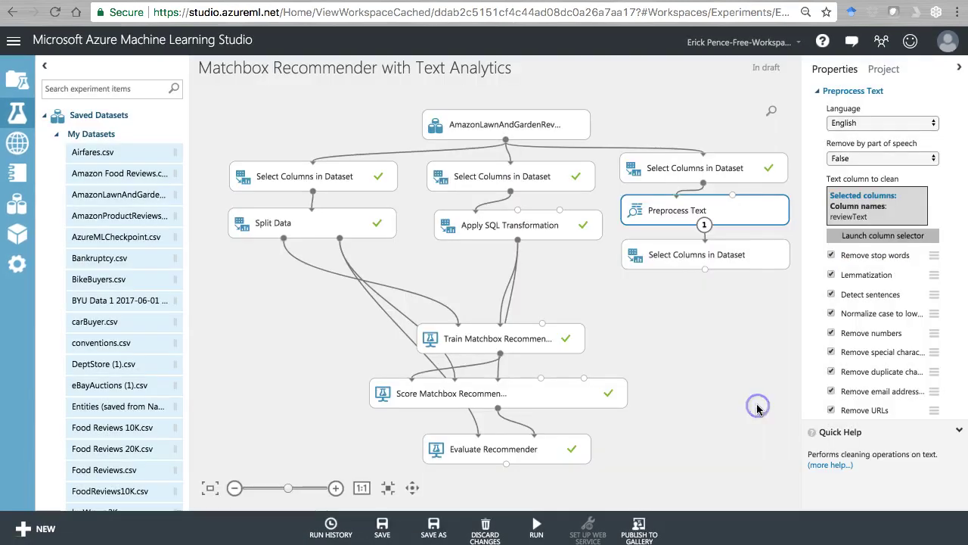
Run only the Preprocess Text module with reviewText as the column to clean.
{"action": "left_click", "coordinate": [739, 213]}
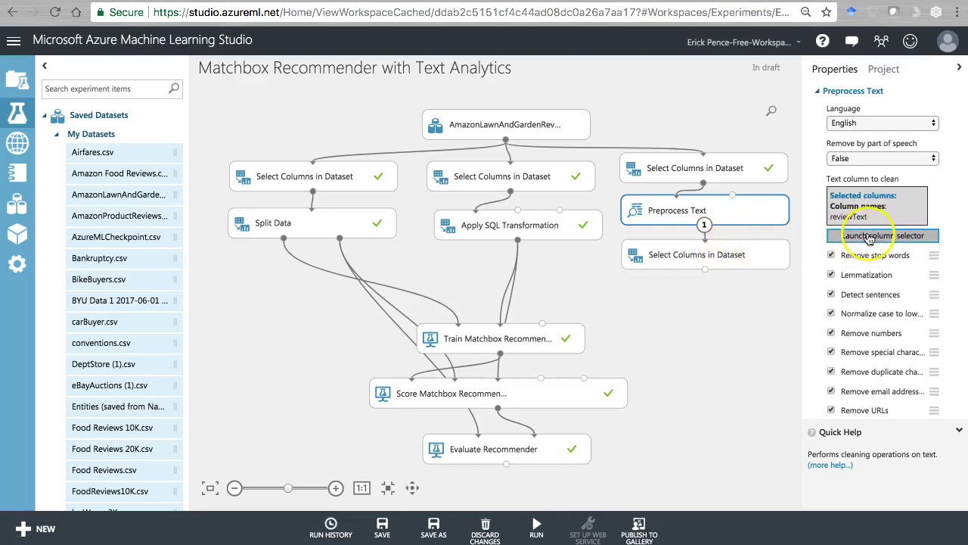
{"action": "mouse_move", "coordinate": [537, 527]}
{"action": "left_click", "coordinate": [536, 506]}
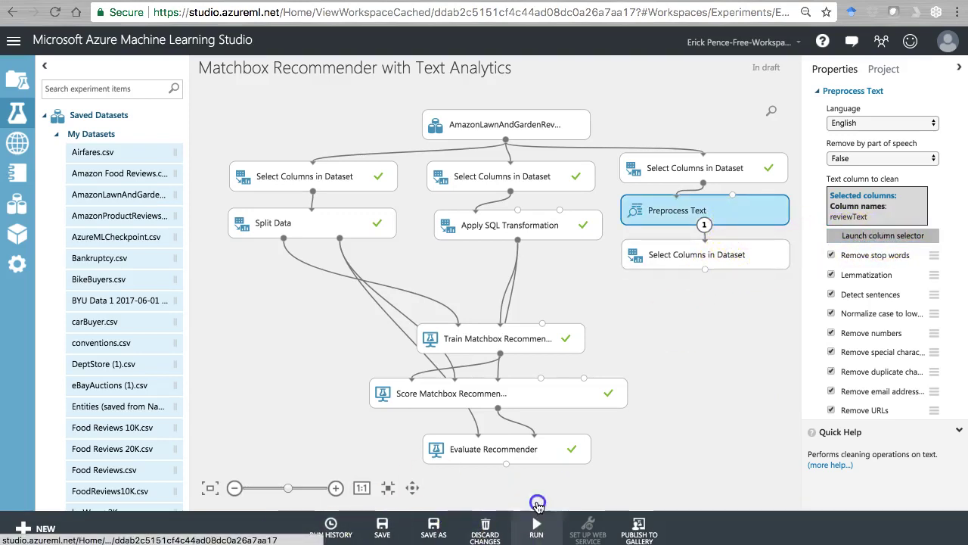
{"action": "left_click", "coordinate": [617, 316]}
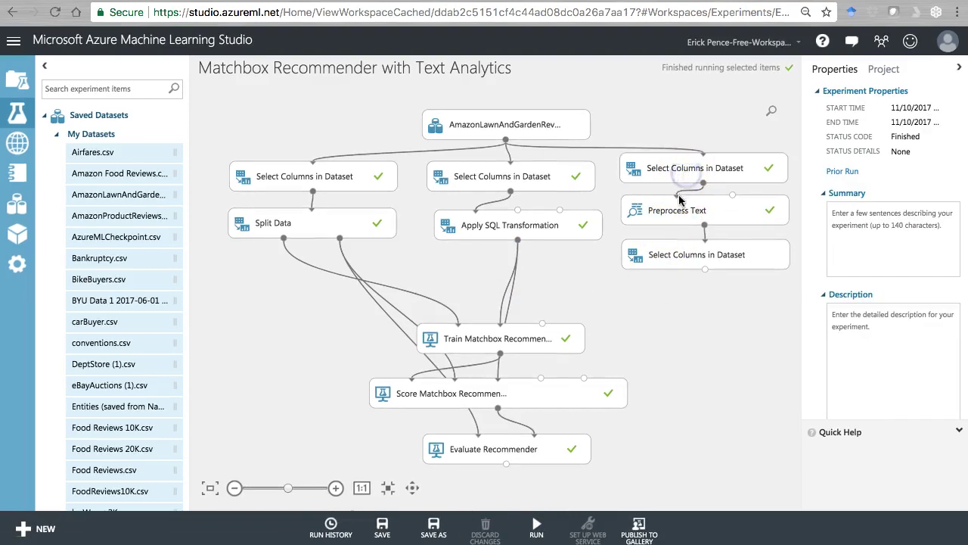
Add Preprocessed reviewText to the included columns of the Select Columns module below Preprocess Text.
{"action": "left_click", "coordinate": [683, 168]}
{"action": "left_click", "coordinate": [681, 255]}
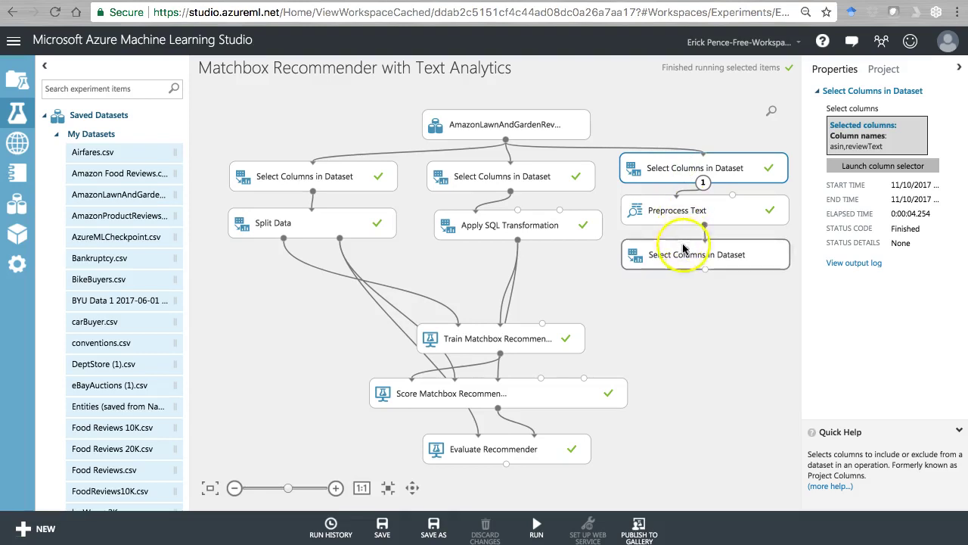
{"action": "left_click", "coordinate": [684, 168]}
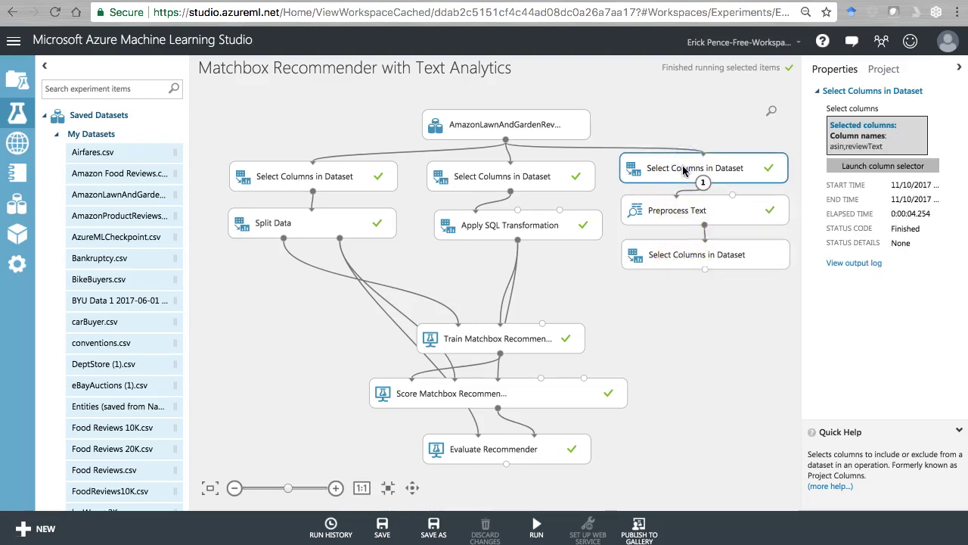
{"action": "left_click", "coordinate": [688, 255]}
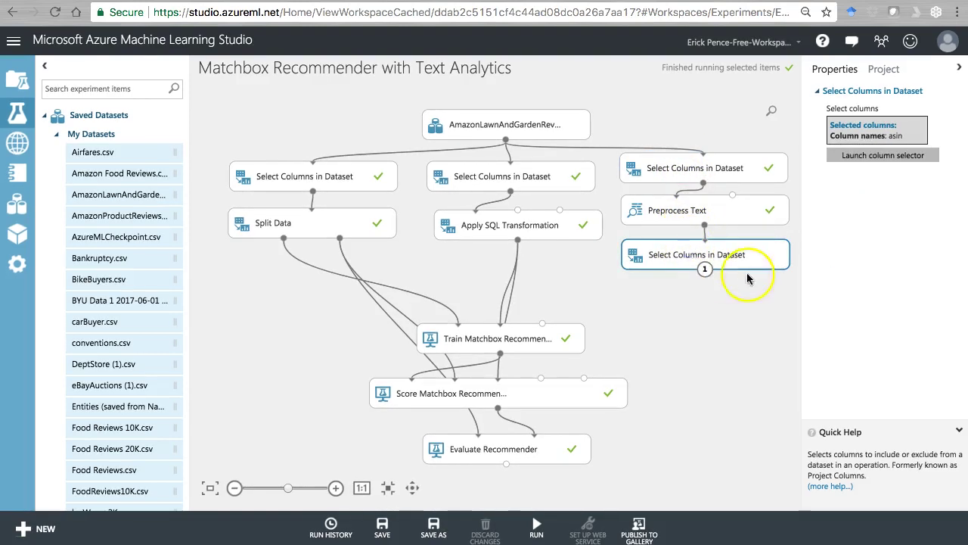
{"action": "left_click", "coordinate": [874, 155]}
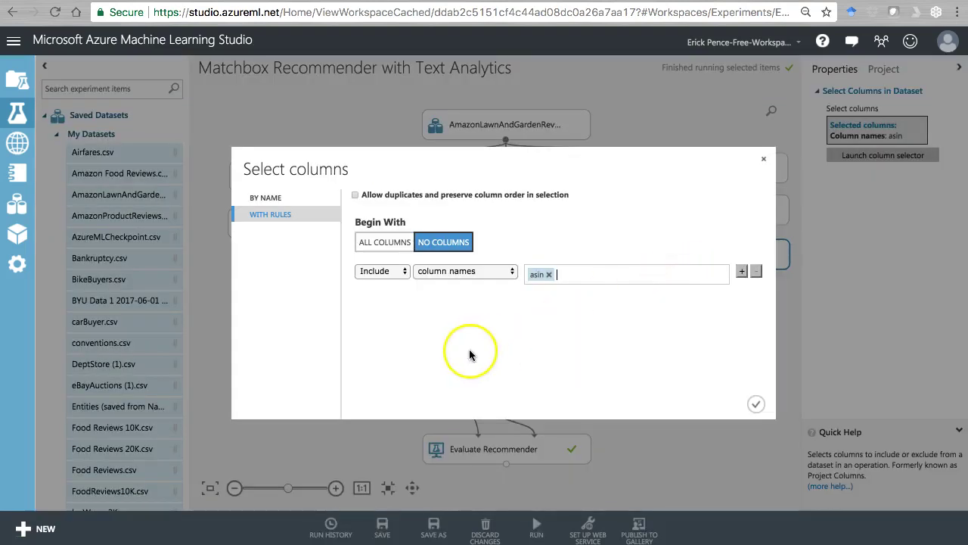
{"action": "left_click", "coordinate": [588, 273]}
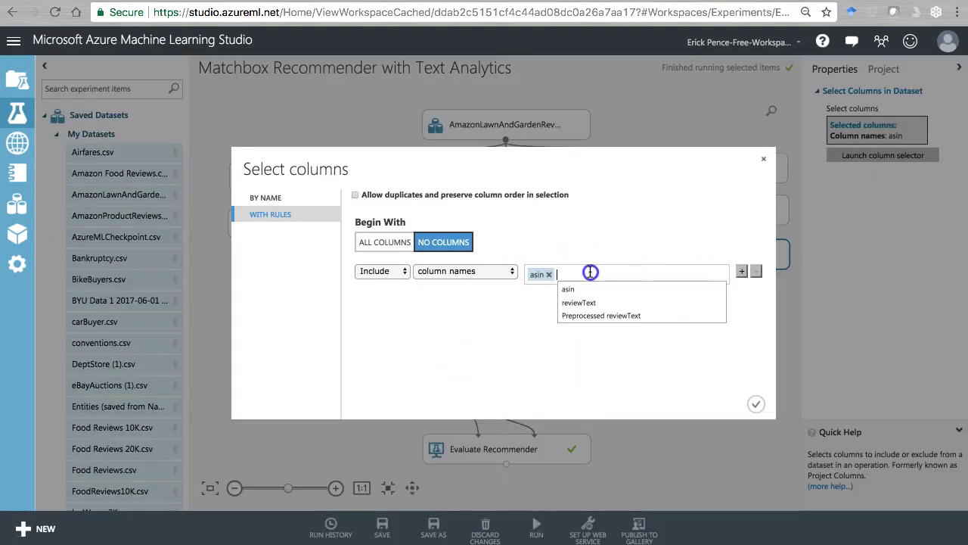
{"action": "left_click", "coordinate": [617, 315]}
{"action": "left_click", "coordinate": [755, 404]}
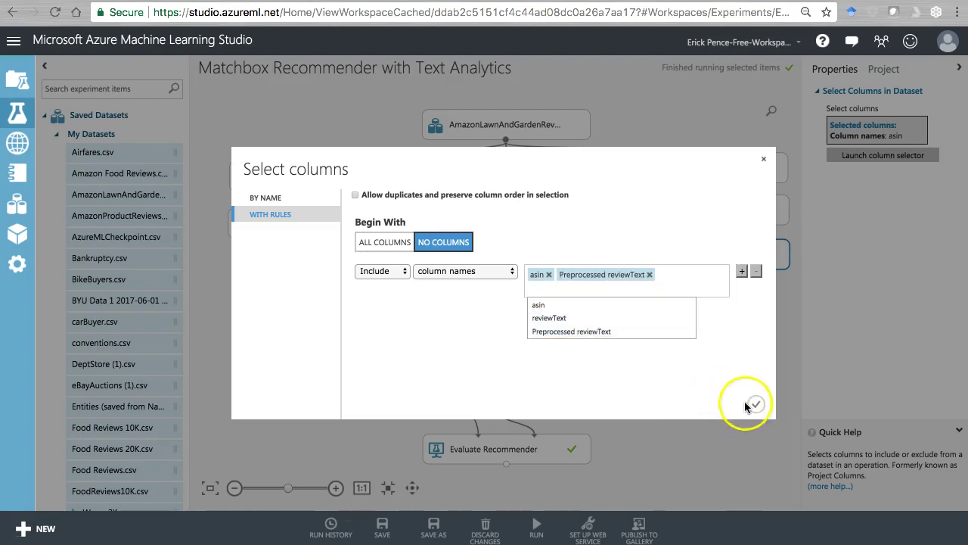
Visualize the Preprocess Text results dataset and compare the first row's reviewText with its preprocessed version.
{"action": "right_click", "coordinate": [728, 215]}
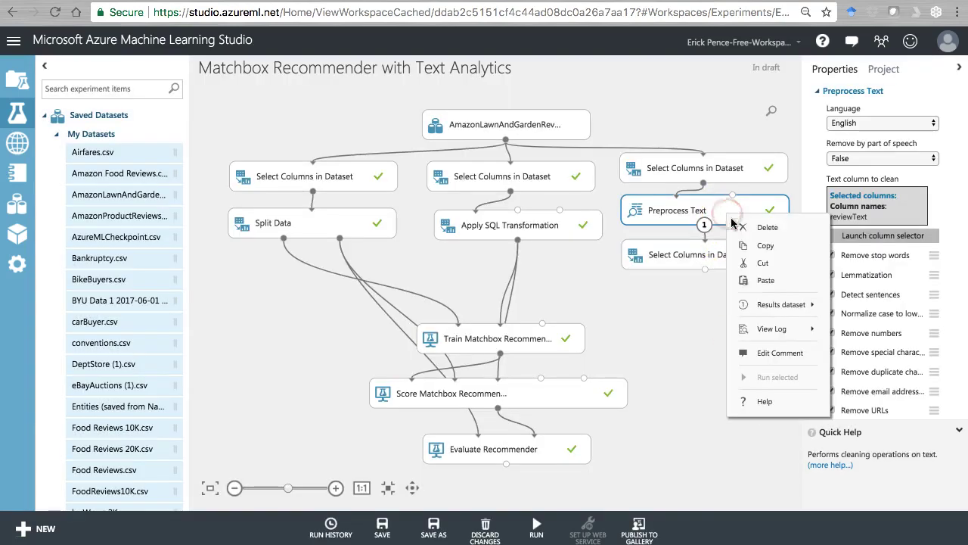
{"action": "mouse_move", "coordinate": [777, 314]}
{"action": "left_click", "coordinate": [642, 374]}
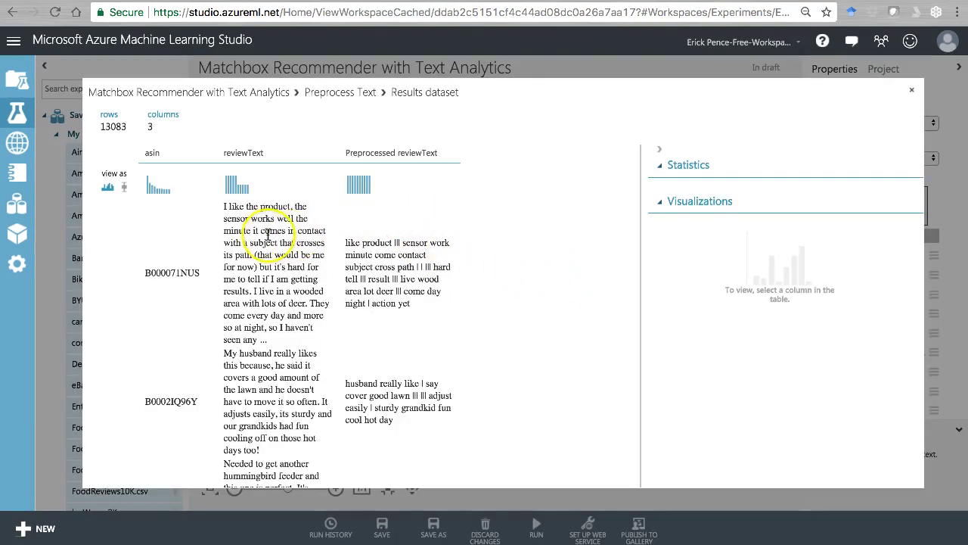
{"action": "left_click_drag", "start_coordinate": [224, 206], "coordinate": [275, 338]}
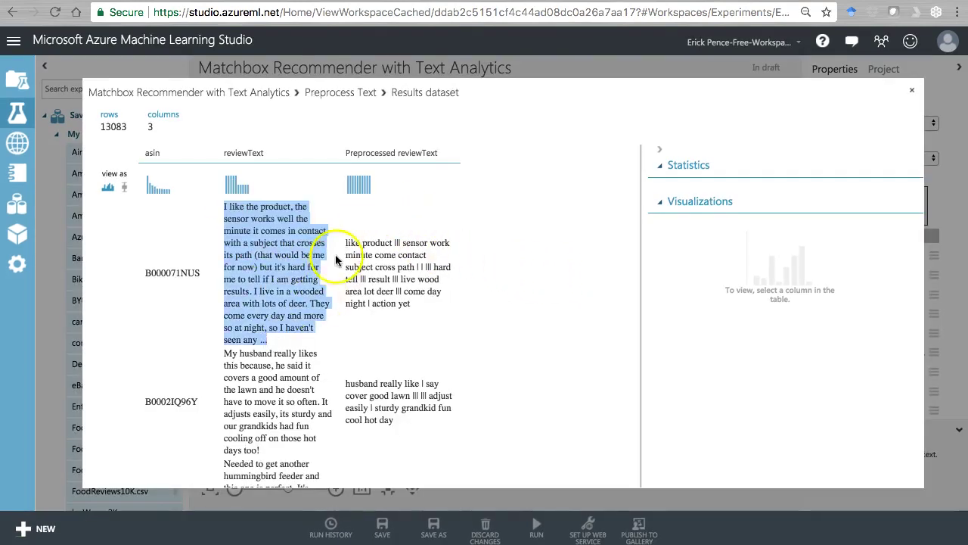
{"action": "left_click_drag", "start_coordinate": [345, 245], "coordinate": [425, 314]}
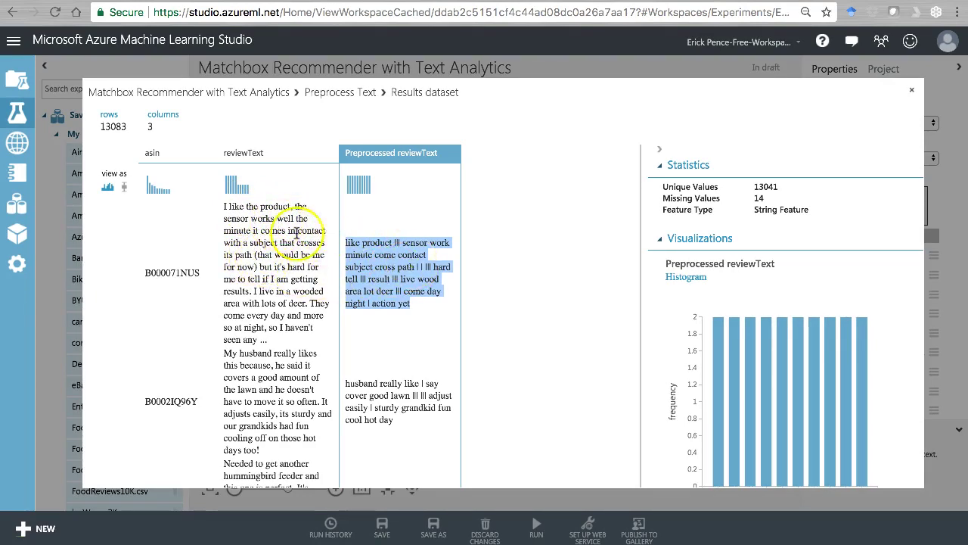
{"action": "left_click", "coordinate": [912, 90]}
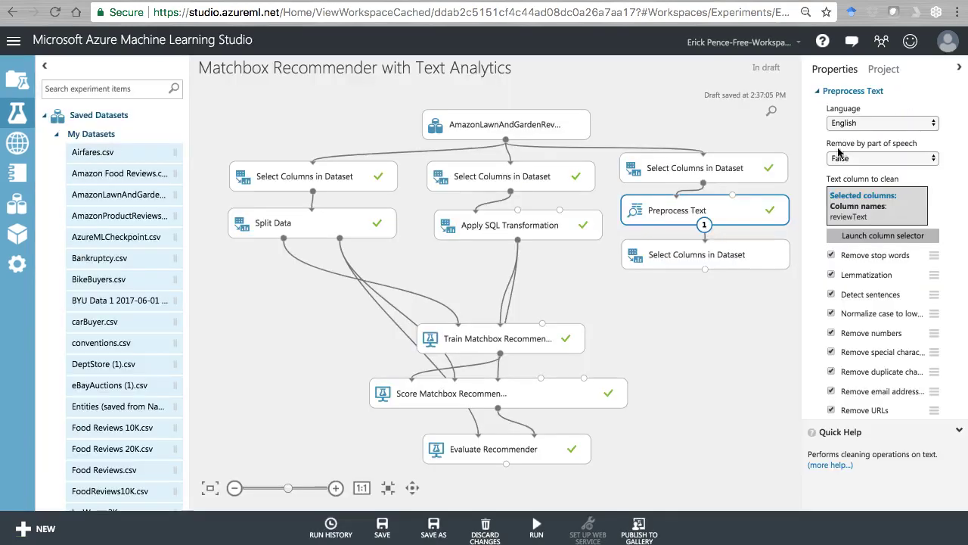
Delete the Select Columns module above Preprocess Text, move the remaining branch up and connect the reviews dataset directly to Preprocess Text.
{"action": "right_click", "coordinate": [713, 168]}
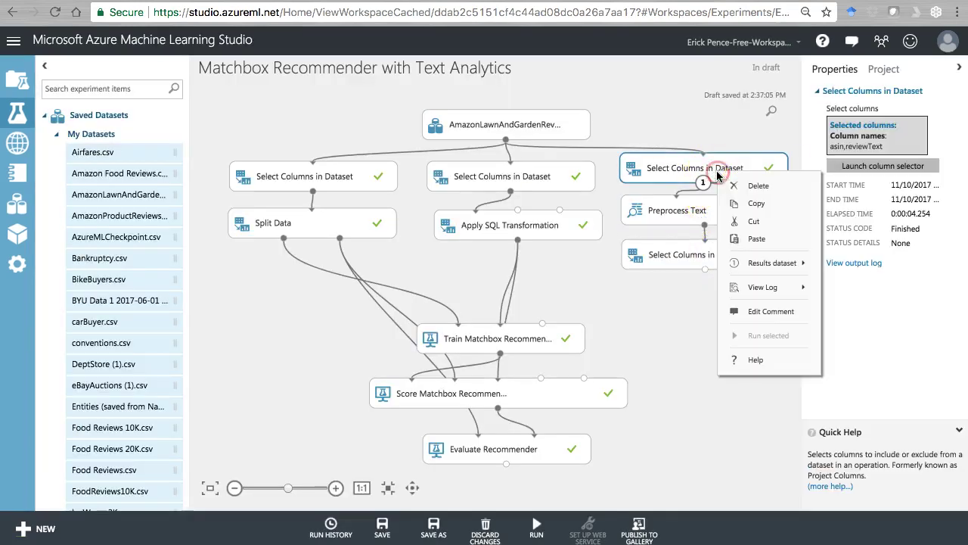
{"action": "left_click", "coordinate": [757, 187]}
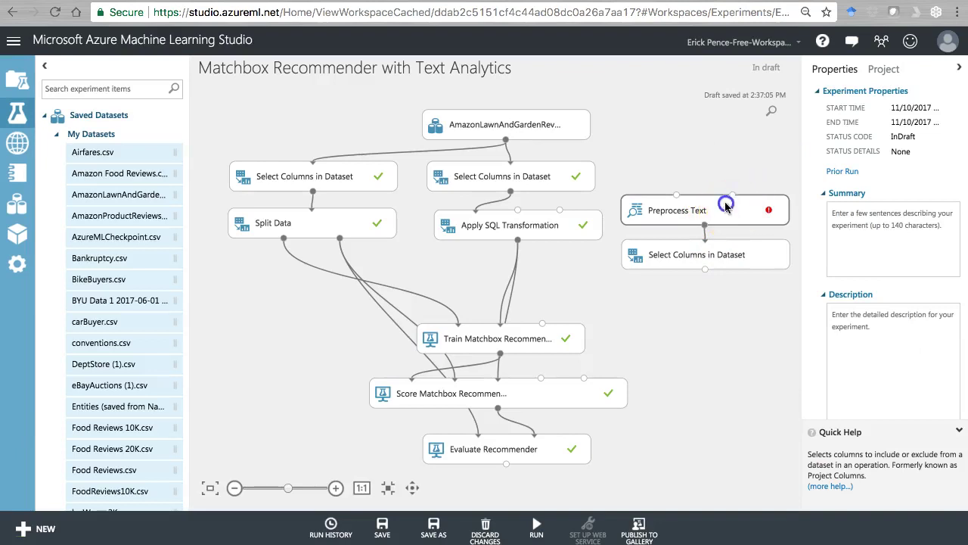
{"action": "left_click_drag", "start_coordinate": [726, 209], "coordinate": [725, 179]}
{"action": "left_click_drag", "start_coordinate": [721, 251], "coordinate": [726, 229]}
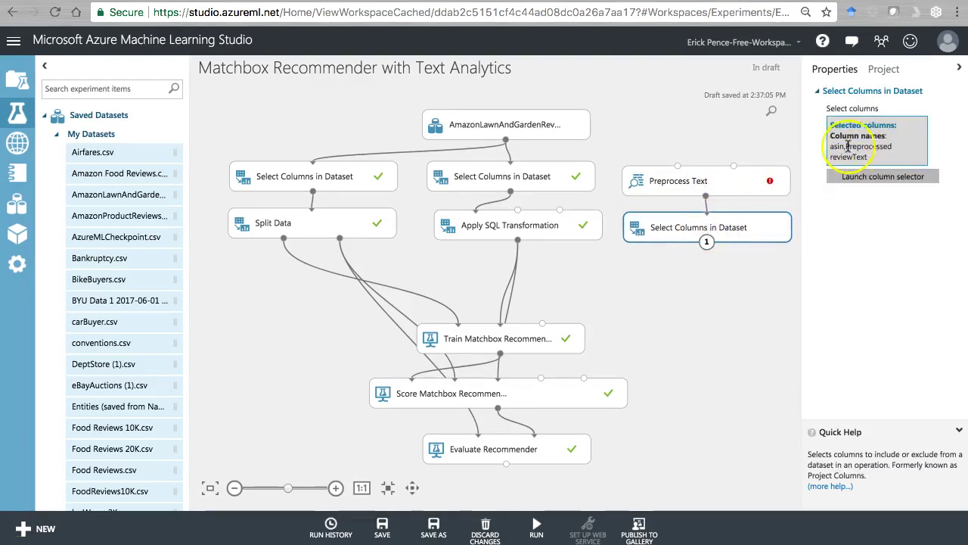
{"action": "left_click_drag", "start_coordinate": [505, 139], "coordinate": [678, 166]}
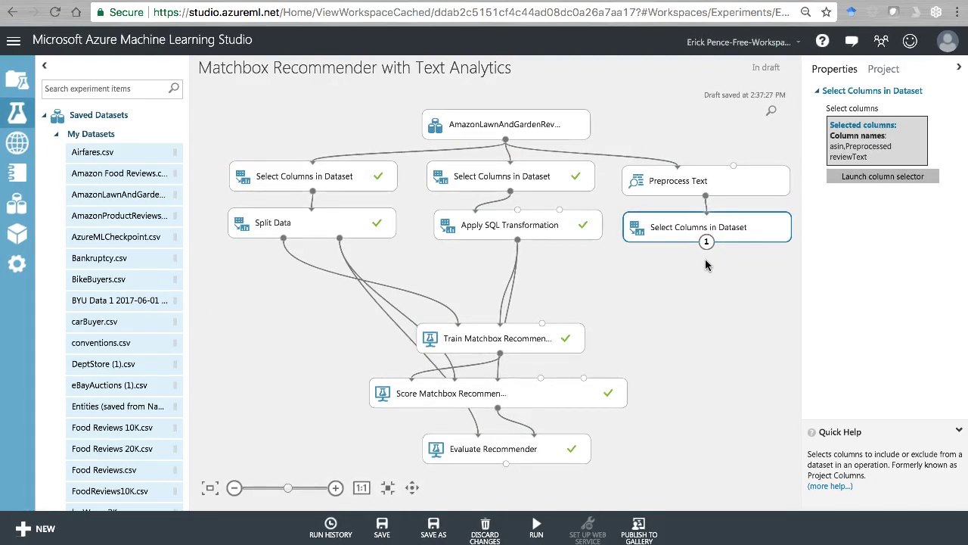
Collapse the expanded categories in the module palette, from Saved Datasets through Deprecated.
{"action": "left_click", "coordinate": [45, 119]}
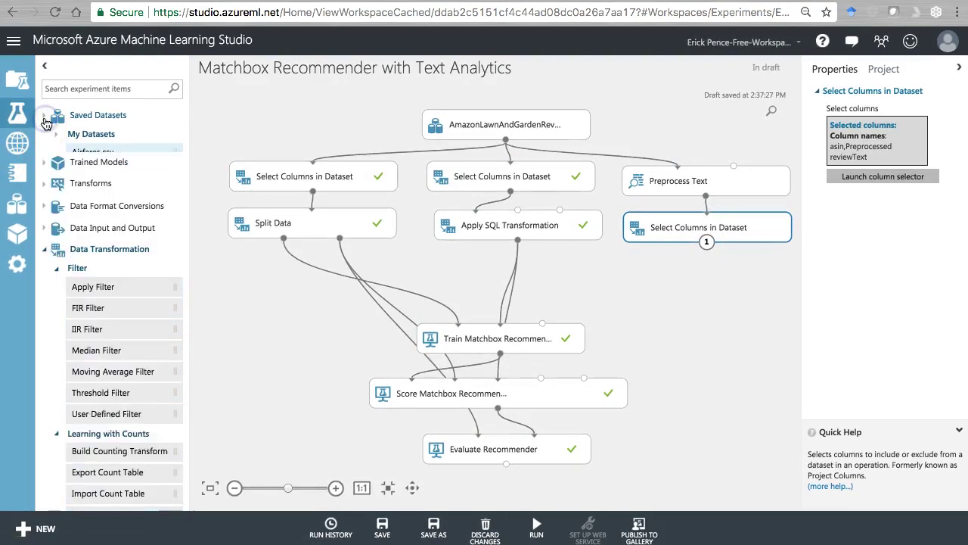
{"action": "left_click", "coordinate": [43, 225]}
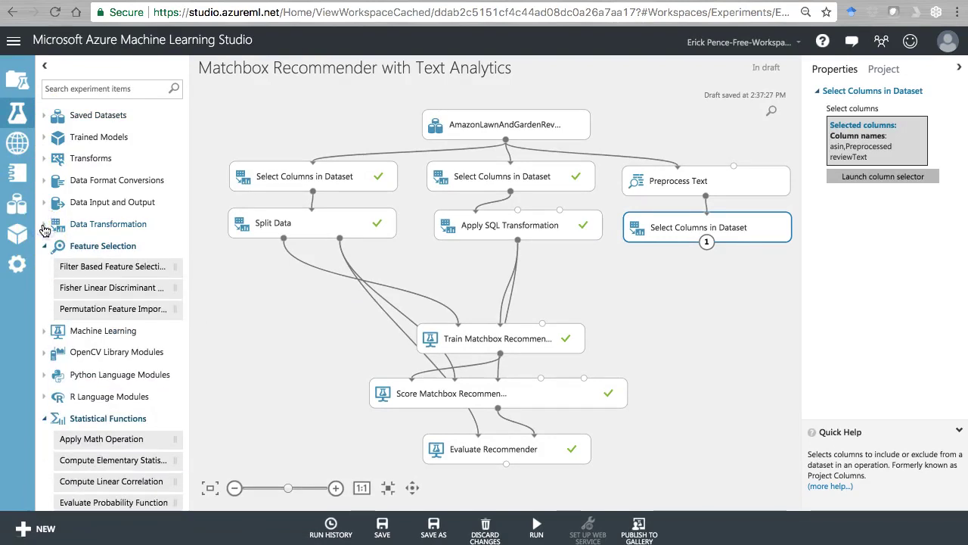
{"action": "left_click", "coordinate": [44, 246]}
{"action": "left_click", "coordinate": [44, 355]}
{"action": "left_click", "coordinate": [45, 380]}
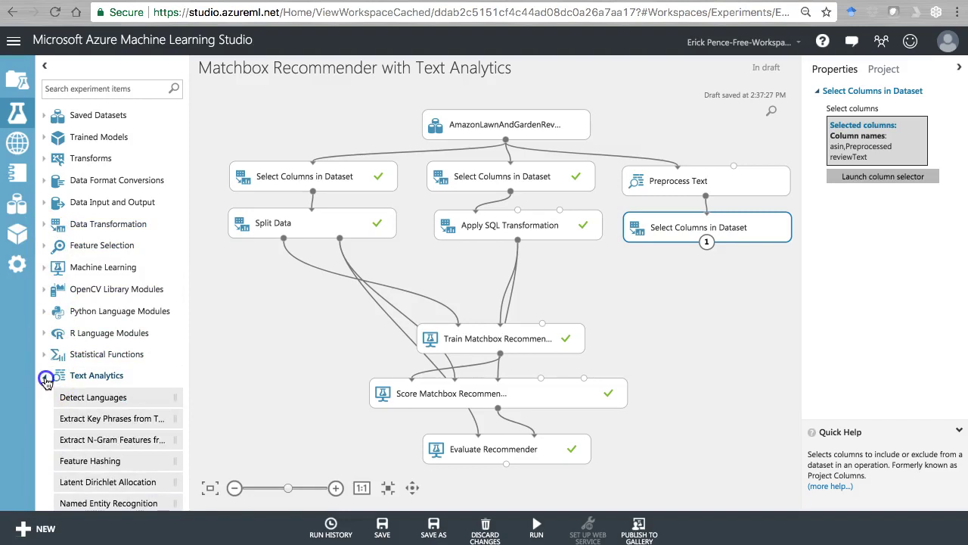
{"action": "scroll", "coordinate": [53, 356], "scroll_direction": "down", "scroll_amount": 3}
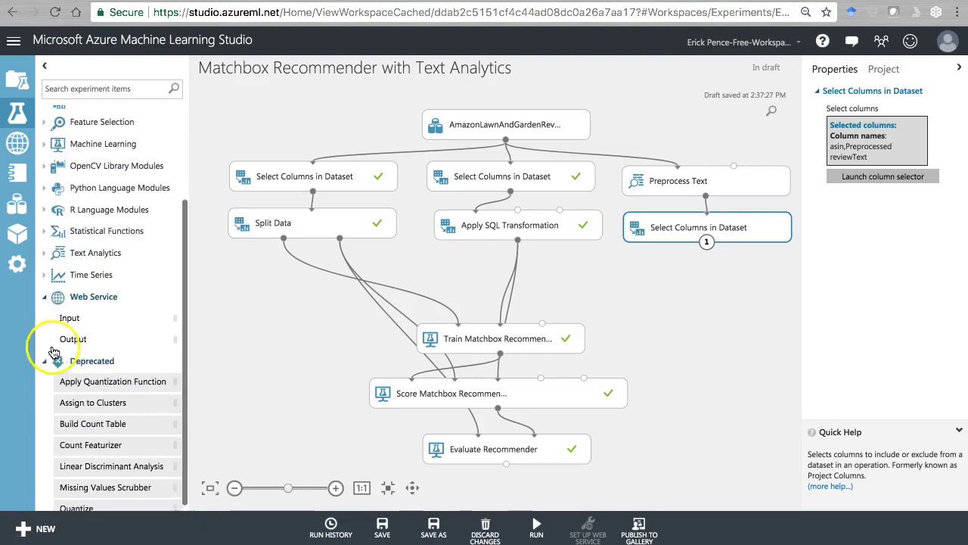
{"action": "left_click", "coordinate": [43, 296]}
{"action": "left_click", "coordinate": [43, 359]}
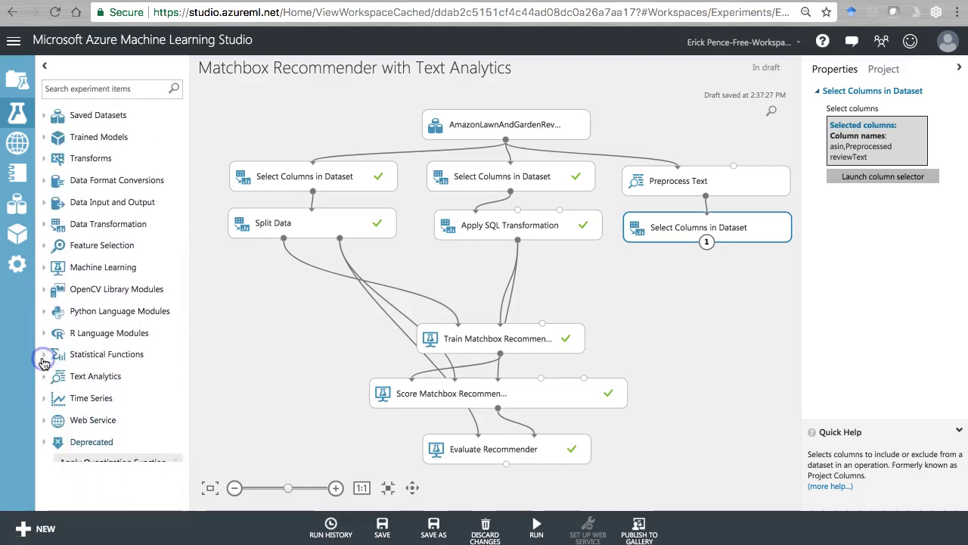
Add a Latent Dirichlet Allocation module below the Select Columns module of the Preprocess Text branch and connect the two.
{"action": "left_click", "coordinate": [45, 401]}
{"action": "left_click", "coordinate": [46, 398]}
{"action": "left_click", "coordinate": [44, 376]}
{"action": "scroll", "coordinate": [79, 362], "scroll_direction": "down", "scroll_amount": 3}
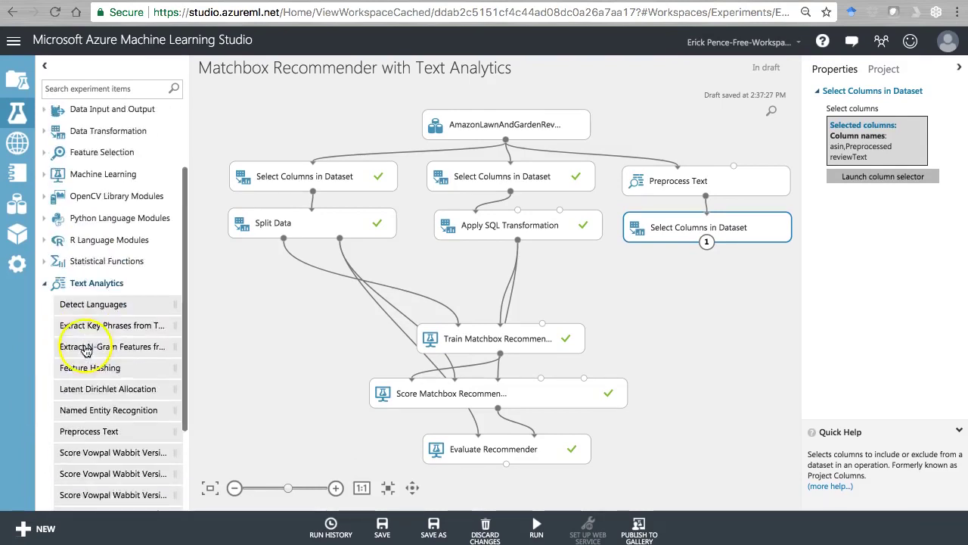
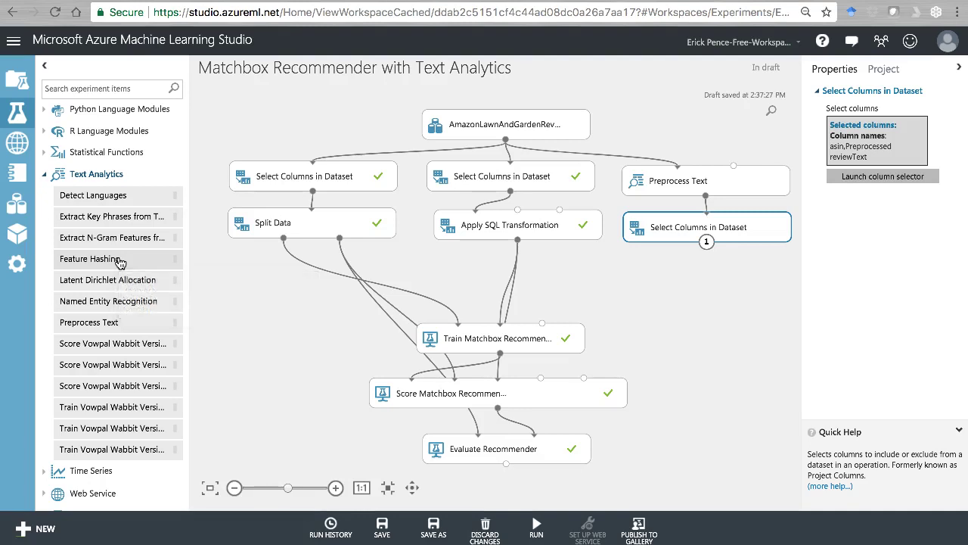
{"action": "left_click", "coordinate": [107, 282]}
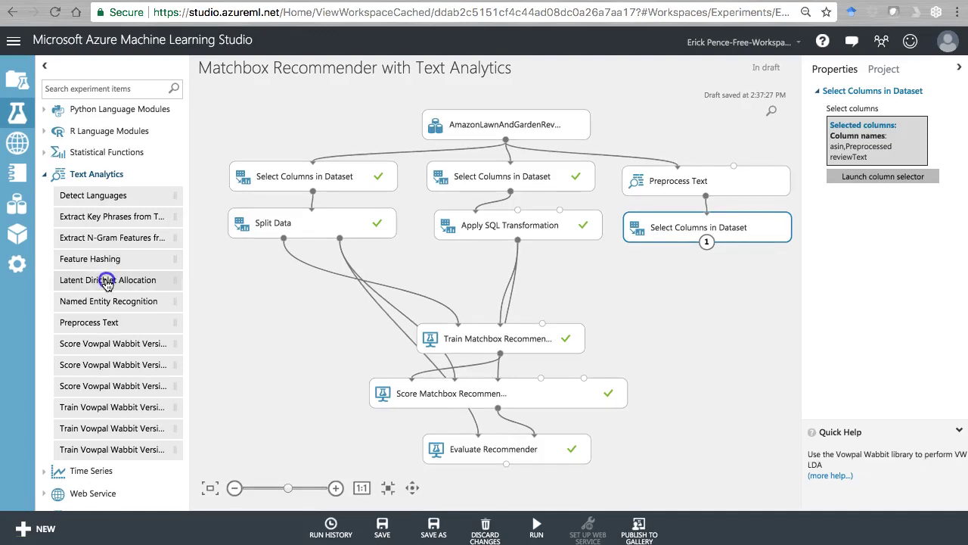
{"action": "left_click_drag", "start_coordinate": [166, 282], "coordinate": [706, 276]}
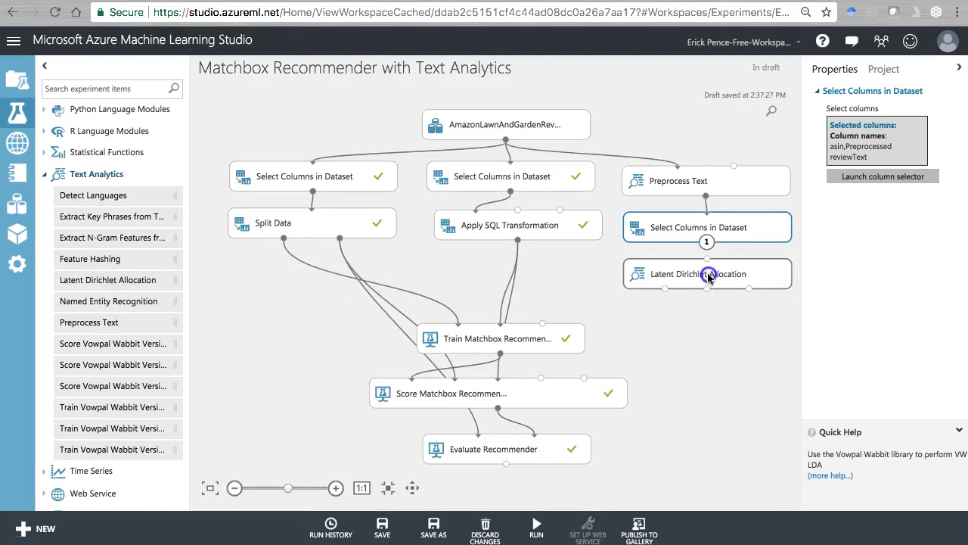
{"action": "left_click_drag", "start_coordinate": [706, 242], "coordinate": [705, 265]}
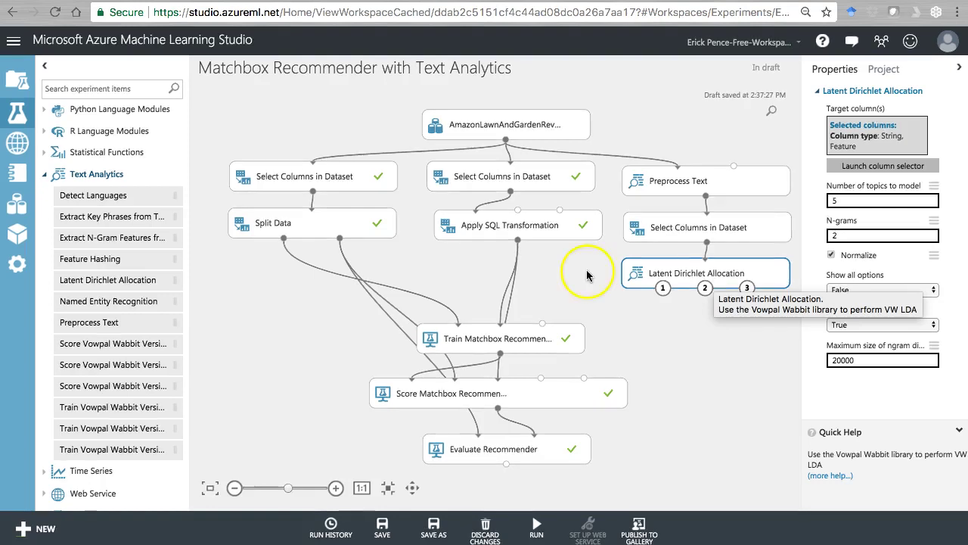
Set the Latent Dirichlet Allocation module to model 10 topics with N-grams of 3.
{"action": "left_click", "coordinate": [863, 196]}
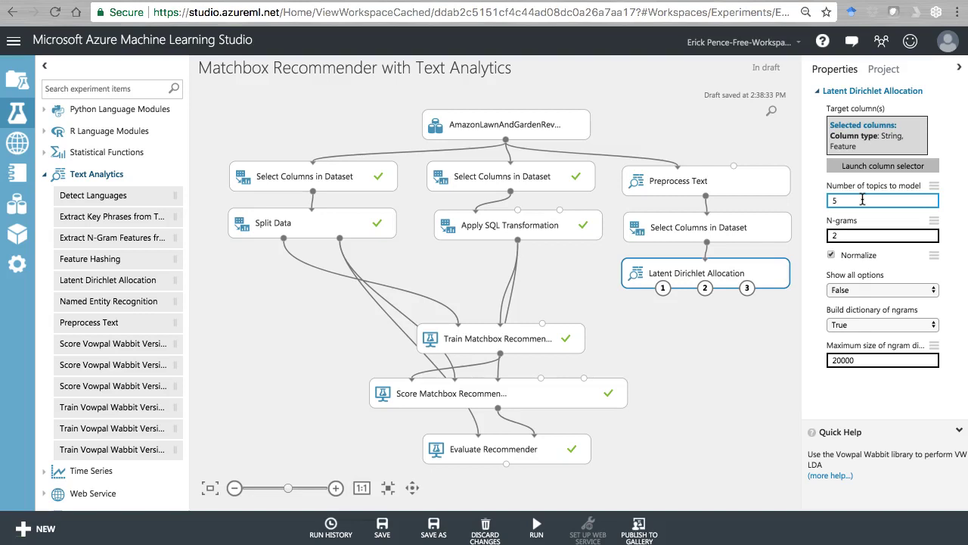
{"action": "left_click", "coordinate": [853, 235]}
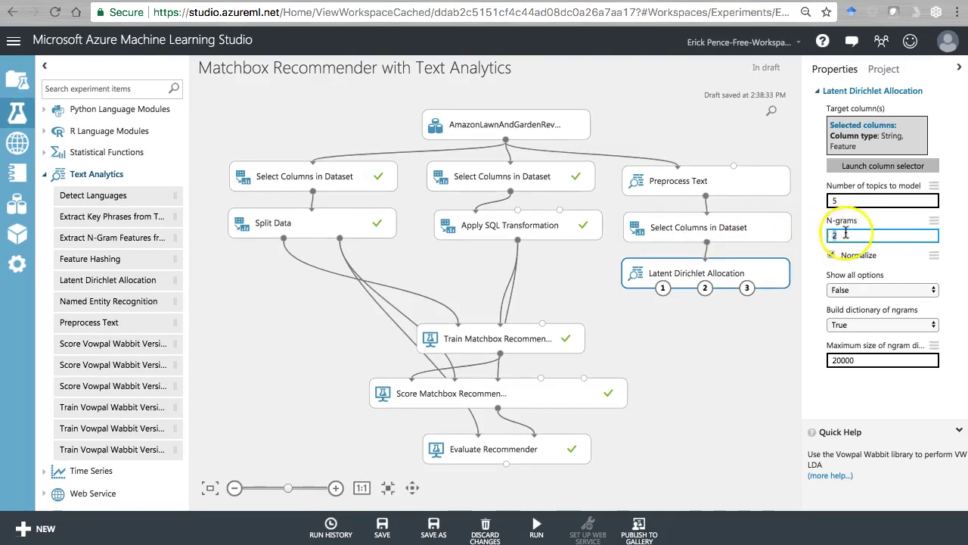
{"action": "type", "text": "3"}
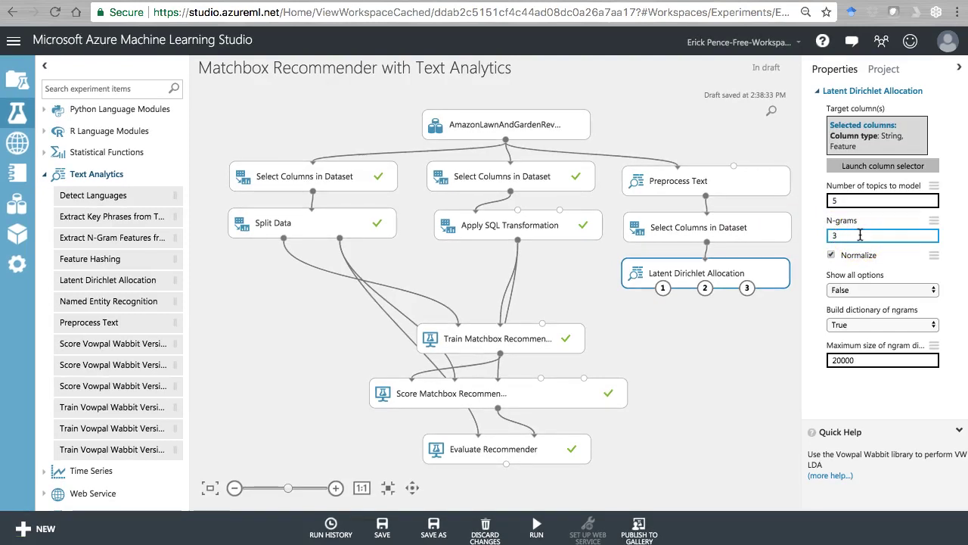
{"action": "left_click", "coordinate": [839, 235]}
{"action": "left_click", "coordinate": [838, 200]}
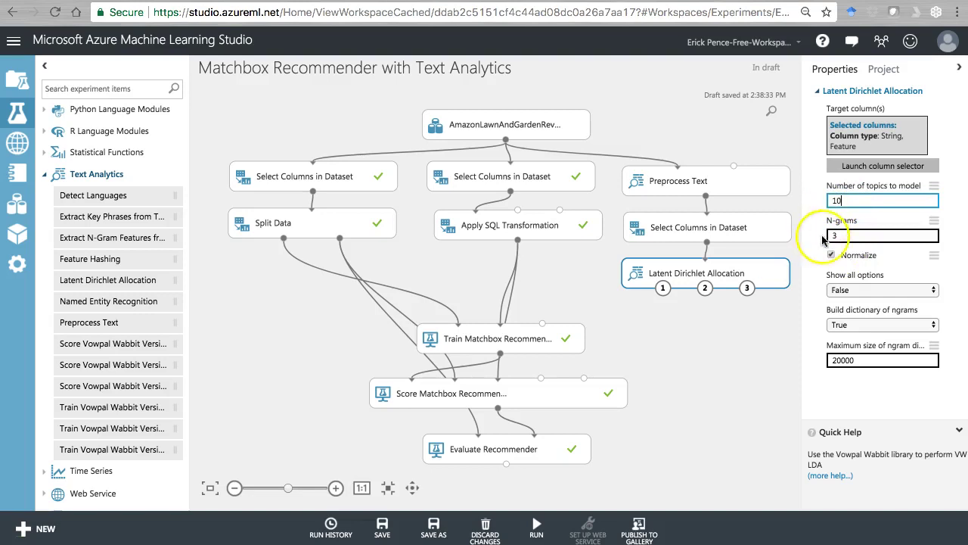
{"action": "left_click", "coordinate": [720, 327]}
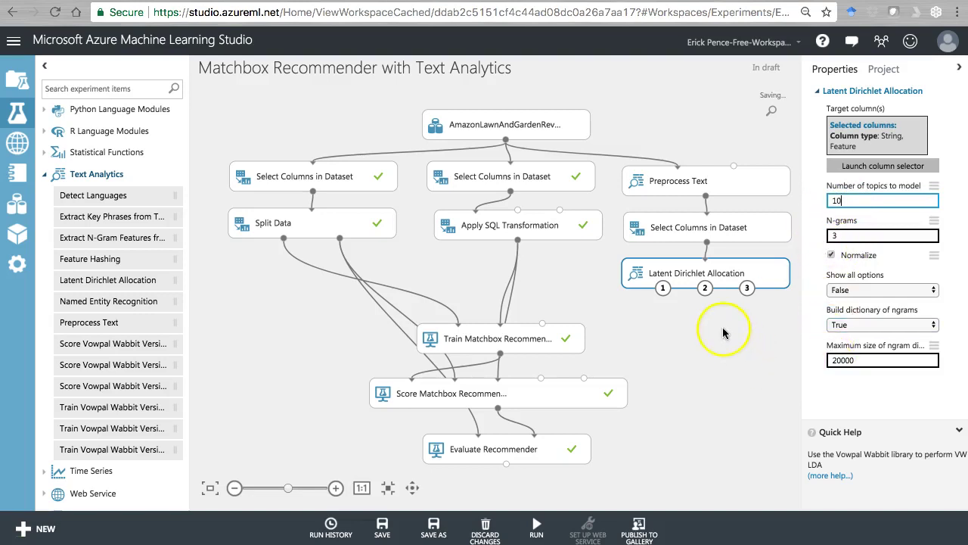
Align the Latent Dirichlet Allocation module under Select Columns and run it as the selected module.
{"action": "left_click", "coordinate": [720, 270]}
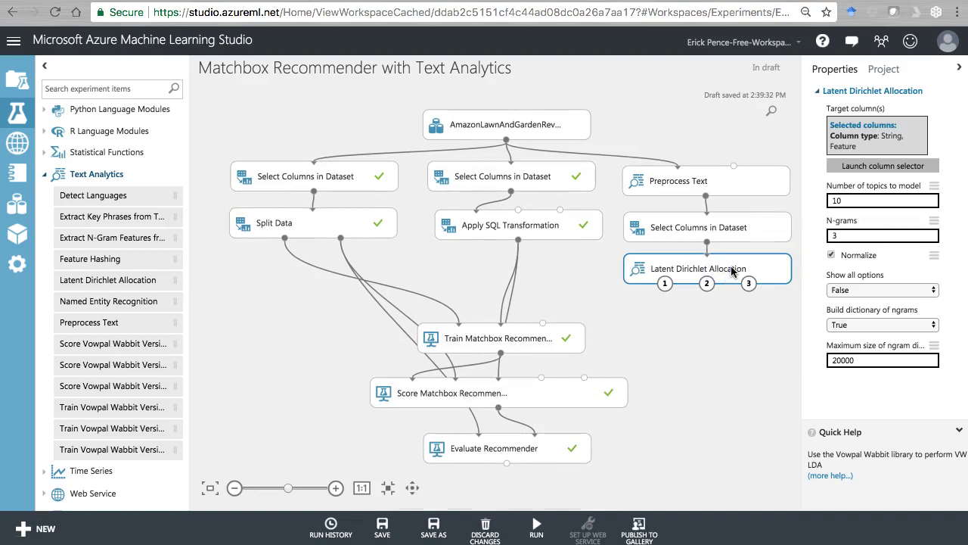
{"action": "right_click", "coordinate": [731, 265]}
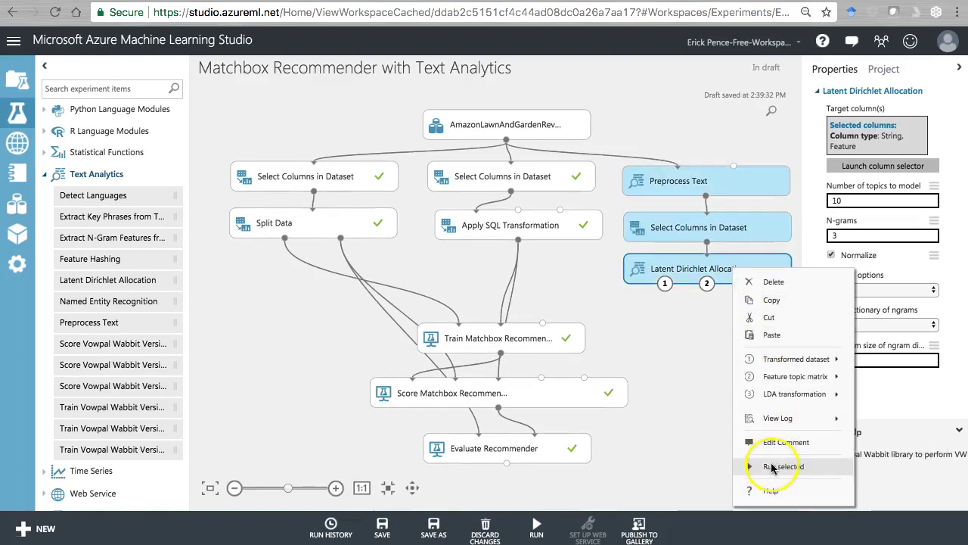
{"action": "left_click", "coordinate": [768, 465]}
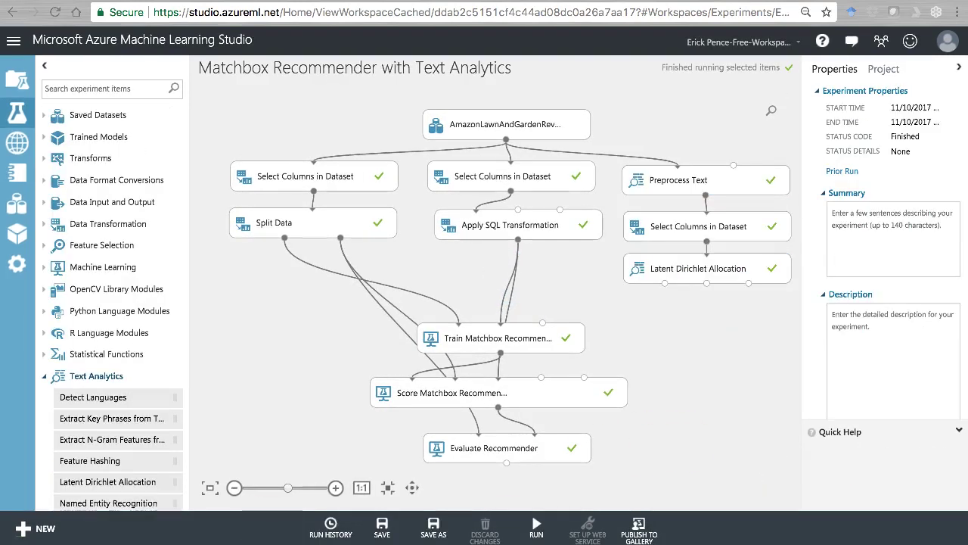
Visualize the transformed dataset of Latent Dirichlet Allocation and look across its columns from asin to Topic10.
{"action": "left_click", "coordinate": [687, 261]}
{"action": "left_click", "coordinate": [687, 266]}
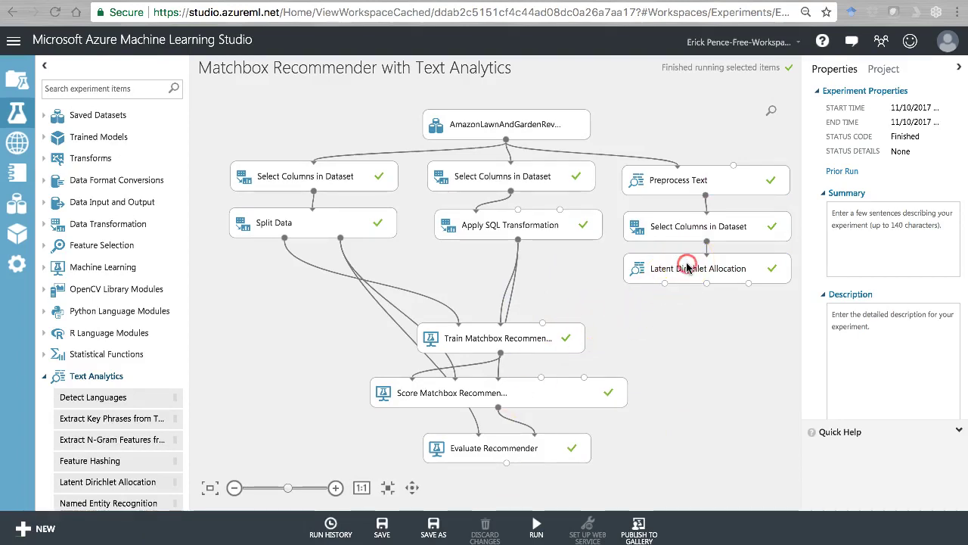
{"action": "right_click", "coordinate": [687, 261]}
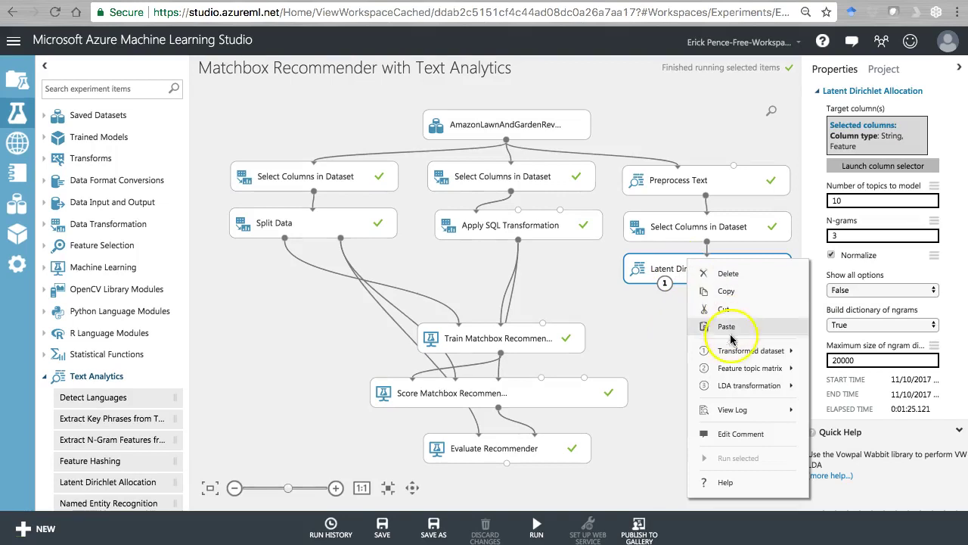
{"action": "mouse_move", "coordinate": [787, 354]}
{"action": "left_click", "coordinate": [847, 421]}
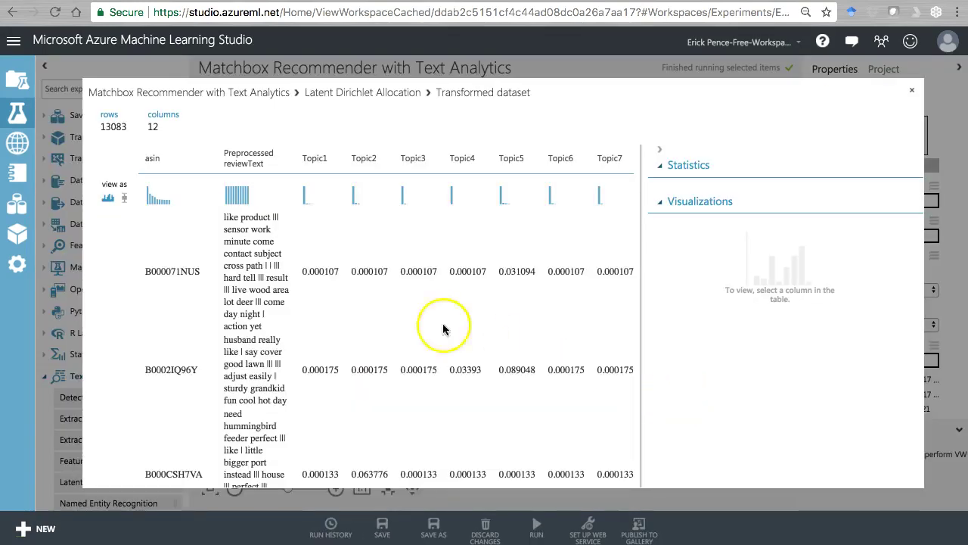
{"action": "scroll", "coordinate": [335, 206], "scroll_direction": "right", "scroll_amount": 4}
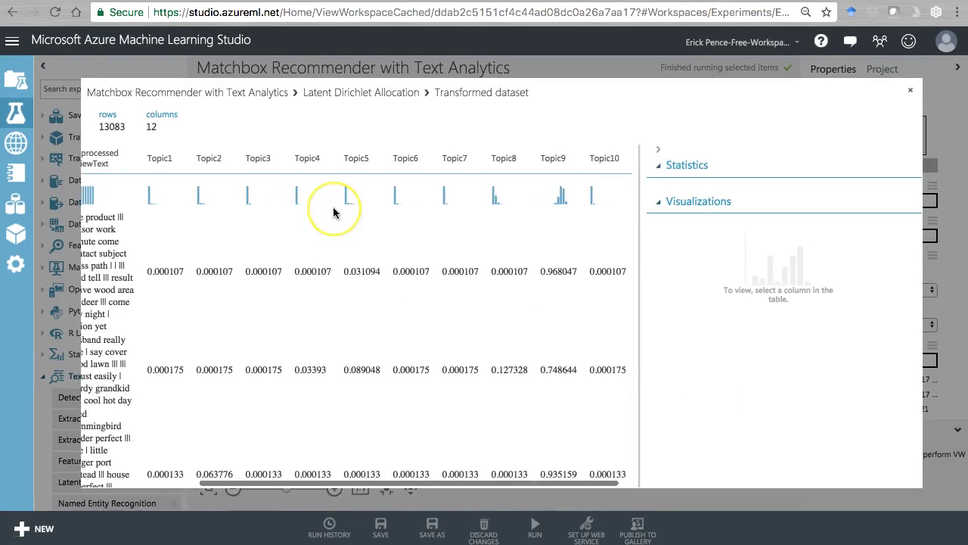
{"action": "scroll", "coordinate": [335, 210], "scroll_direction": "left", "scroll_amount": 2}
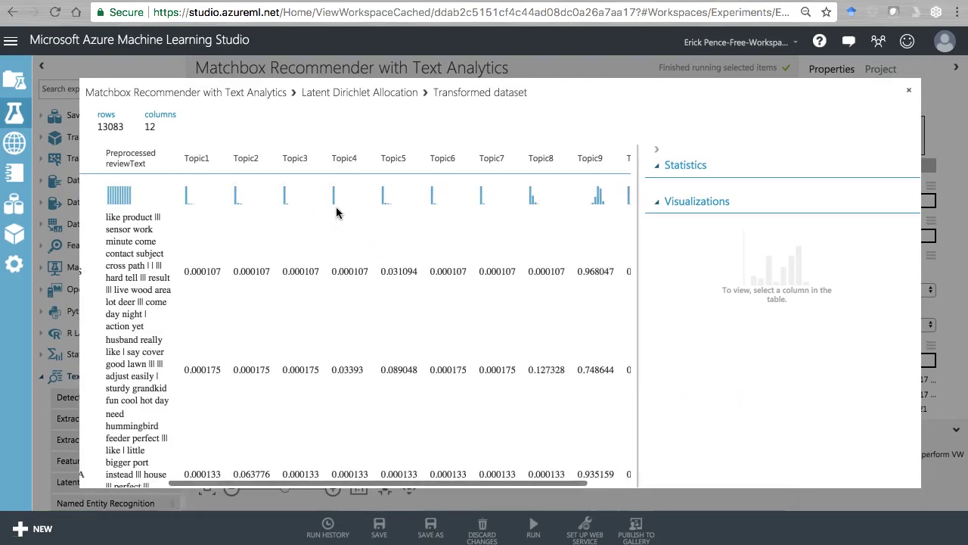
{"action": "scroll", "coordinate": [337, 213], "scroll_direction": "right", "scroll_amount": 2}
{"action": "scroll", "coordinate": [337, 213], "scroll_direction": "left", "scroll_amount": 1}
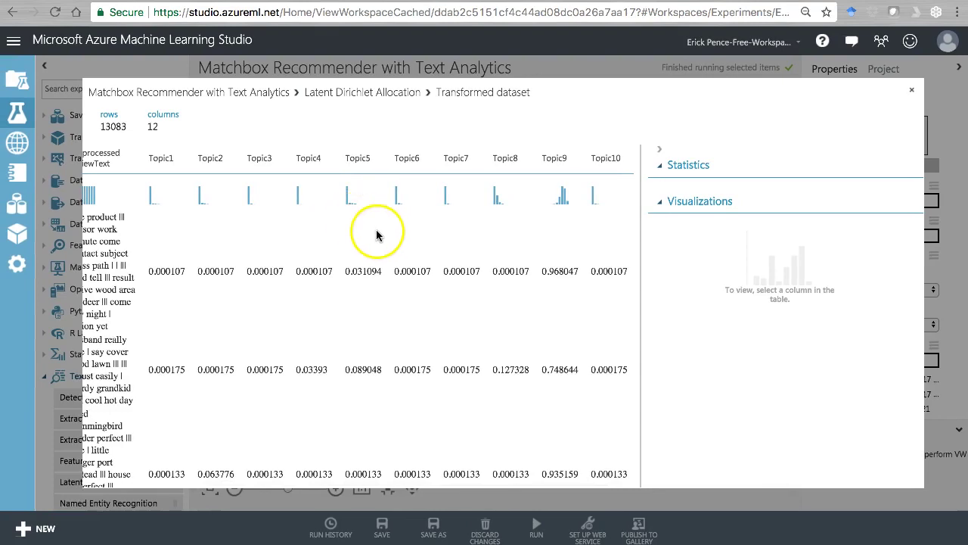
{"action": "scroll", "coordinate": [379, 227], "scroll_direction": "left", "scroll_amount": 4}
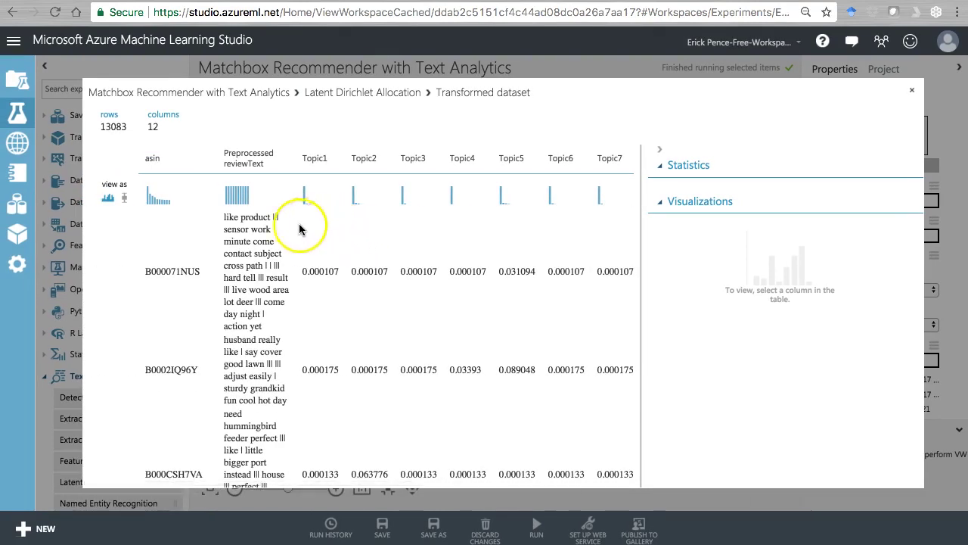
Compare the first row's preprocessed review text with its values in the Topic1 to Topic10 columns.
{"action": "left_click_drag", "start_coordinate": [225, 218], "coordinate": [281, 352]}
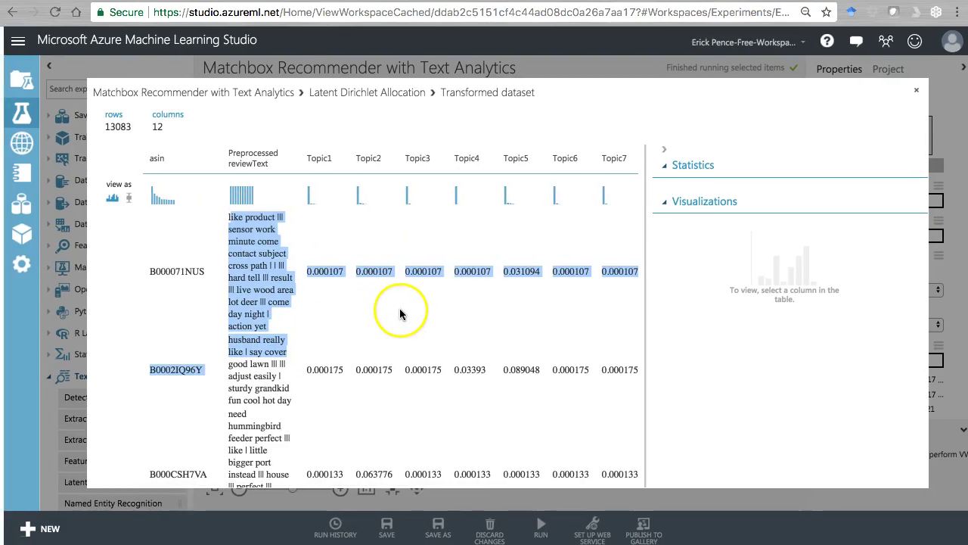
{"action": "left_click", "coordinate": [390, 295]}
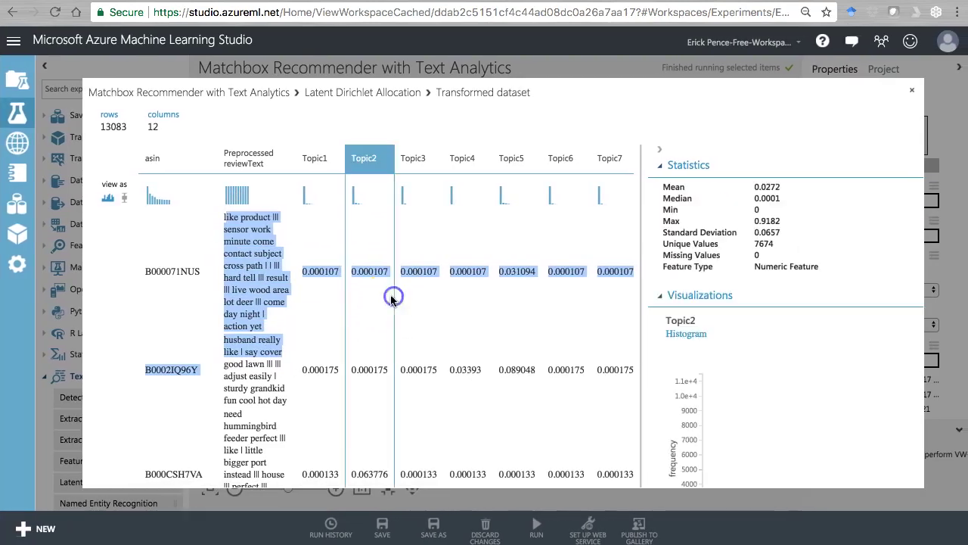
{"action": "left_click", "coordinate": [318, 272]}
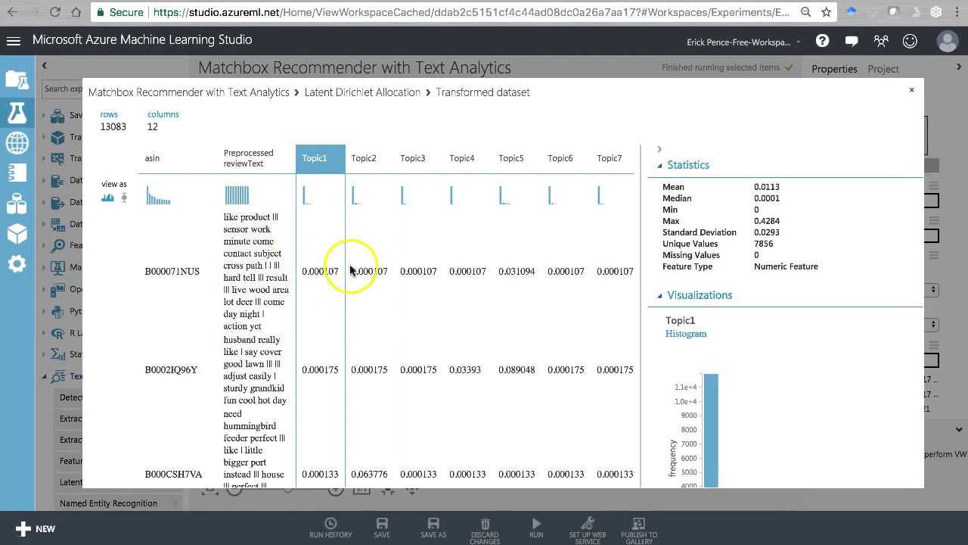
{"action": "scroll", "coordinate": [353, 250], "scroll_direction": "right", "scroll_amount": 5}
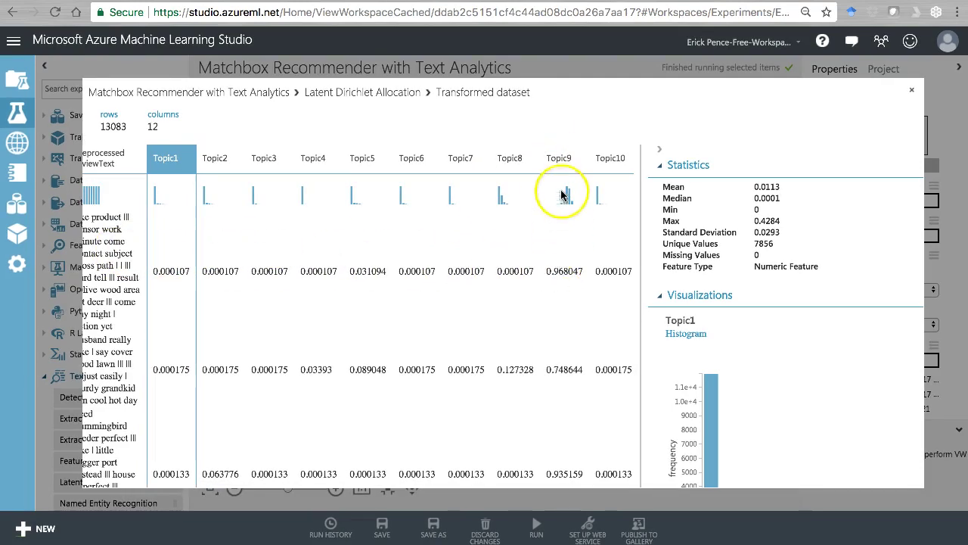
Examine how the topic values of the first few reviews, especially in Topic8 and Topic9, relate to their preprocessed text.
{"action": "scroll", "coordinate": [553, 249], "scroll_direction": "down", "scroll_amount": 2}
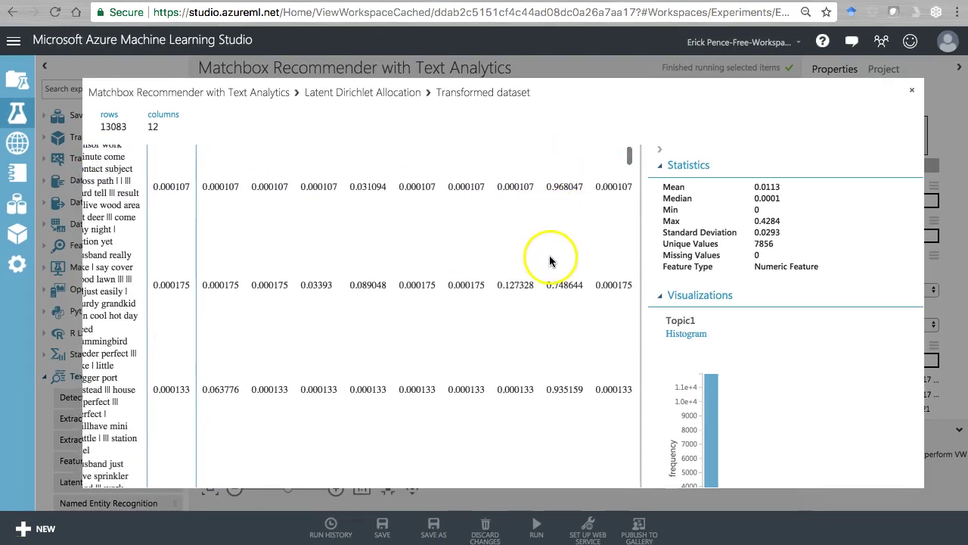
{"action": "scroll", "coordinate": [548, 257], "scroll_direction": "left", "scroll_amount": 2}
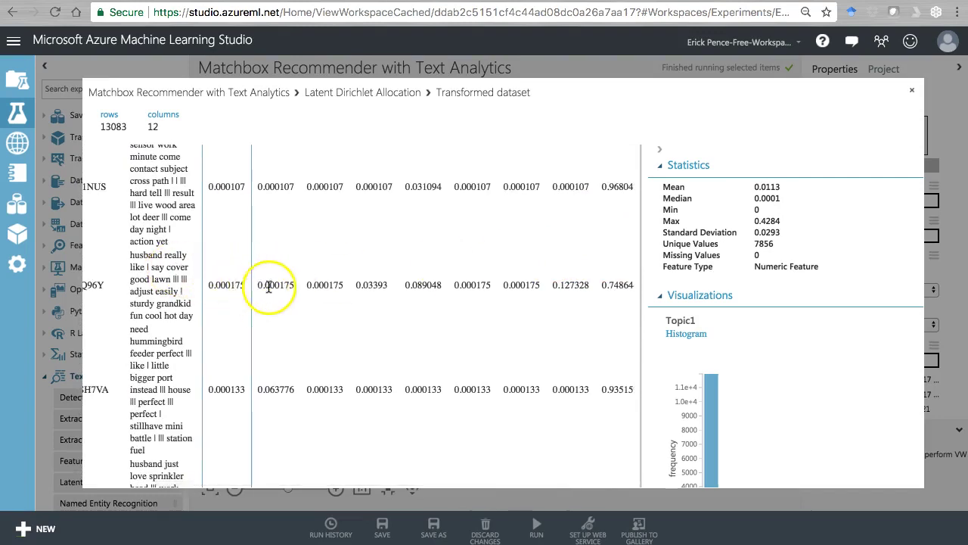
{"action": "scroll", "coordinate": [264, 286], "scroll_direction": "right", "scroll_amount": 2}
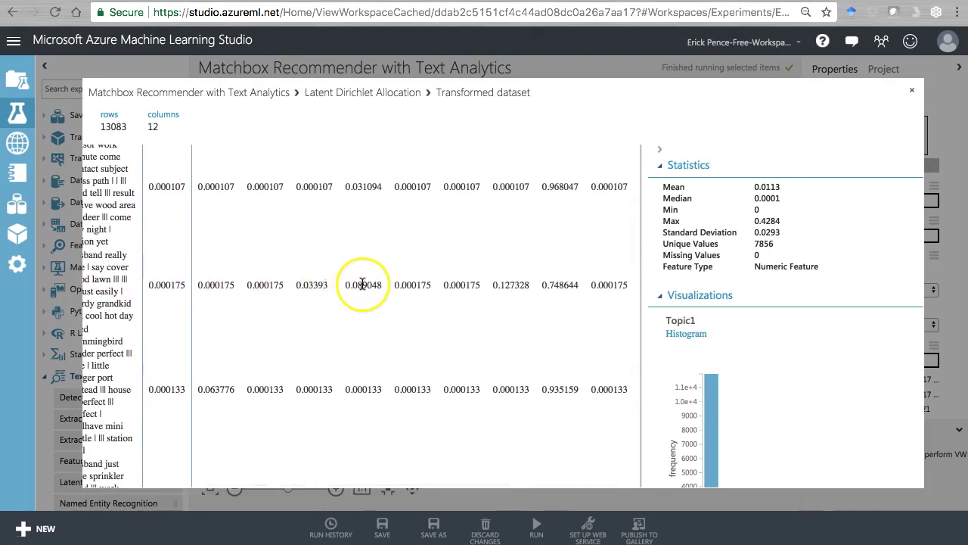
{"action": "scroll", "coordinate": [355, 286], "scroll_direction": "up", "scroll_amount": 3}
{"action": "scroll", "coordinate": [362, 284], "scroll_direction": "down", "scroll_amount": 2}
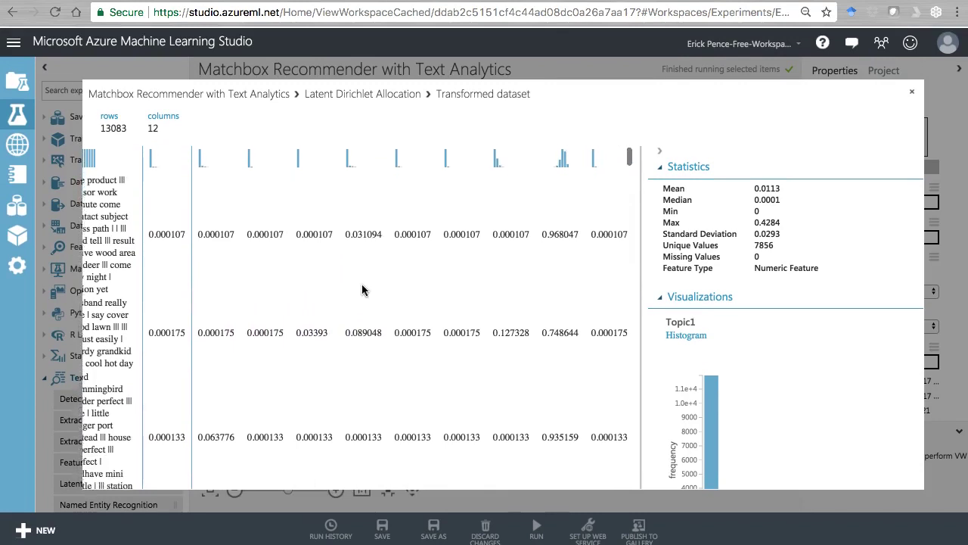
{"action": "left_click", "coordinate": [546, 327]}
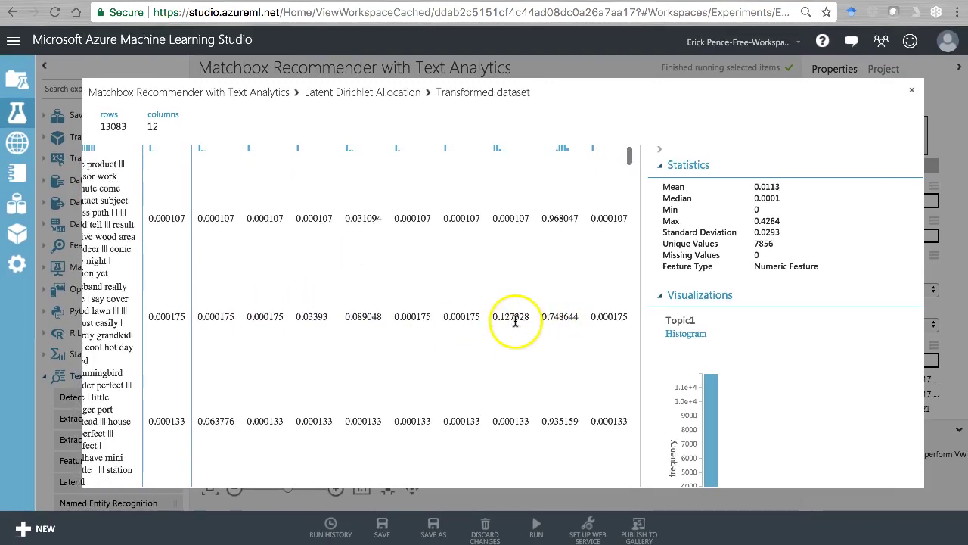
{"action": "scroll", "coordinate": [512, 320], "scroll_direction": "up", "scroll_amount": 2}
{"action": "scroll", "coordinate": [504, 324], "scroll_direction": "down", "scroll_amount": 1}
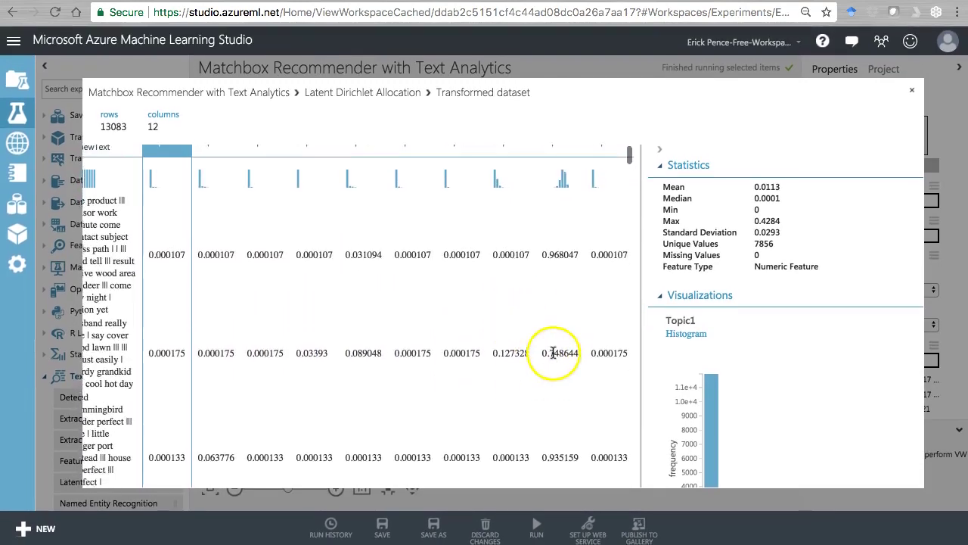
{"action": "scroll", "coordinate": [555, 336], "scroll_direction": "up", "scroll_amount": 1}
{"action": "scroll", "coordinate": [461, 352], "scroll_direction": "left", "scroll_amount": 1}
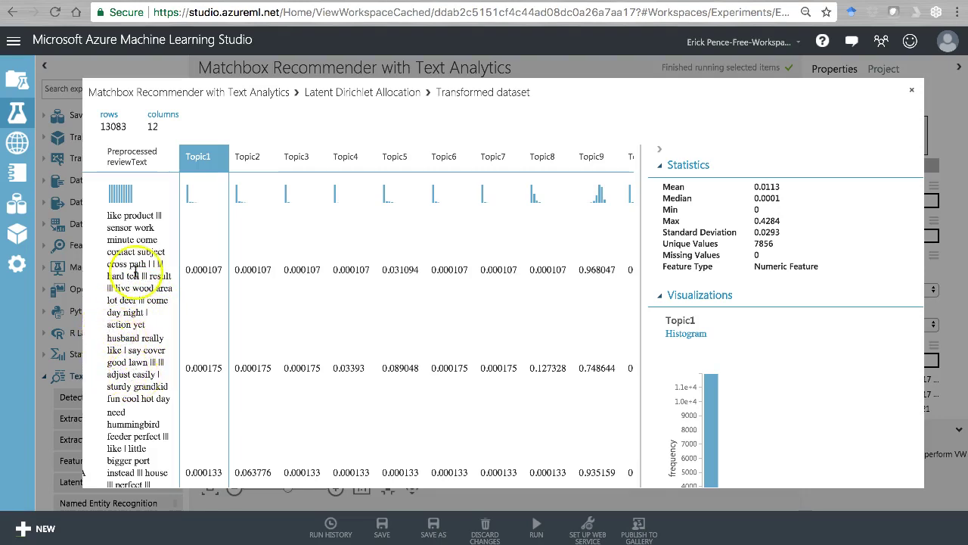
{"action": "scroll", "coordinate": [123, 376], "scroll_direction": "down", "scroll_amount": 2}
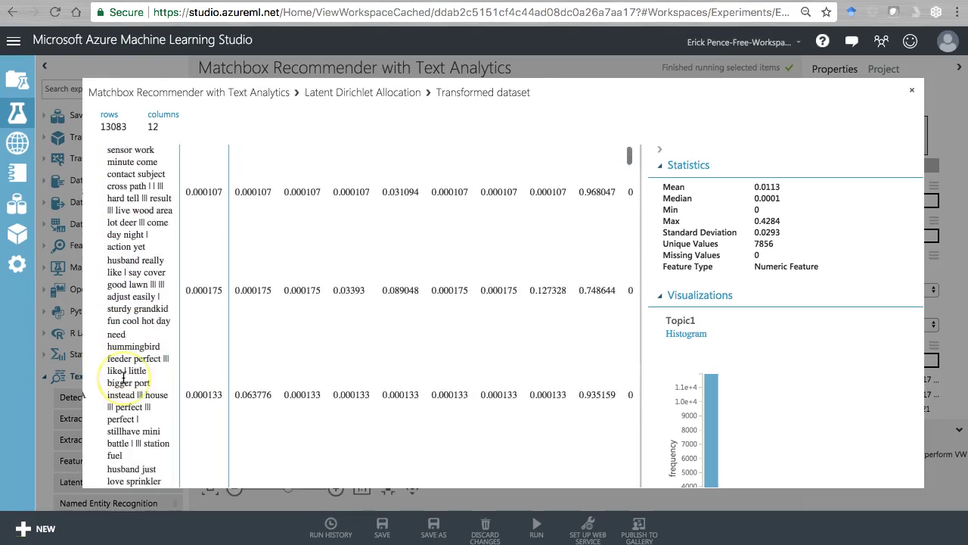
{"action": "scroll", "coordinate": [123, 376], "scroll_direction": "up", "scroll_amount": 2}
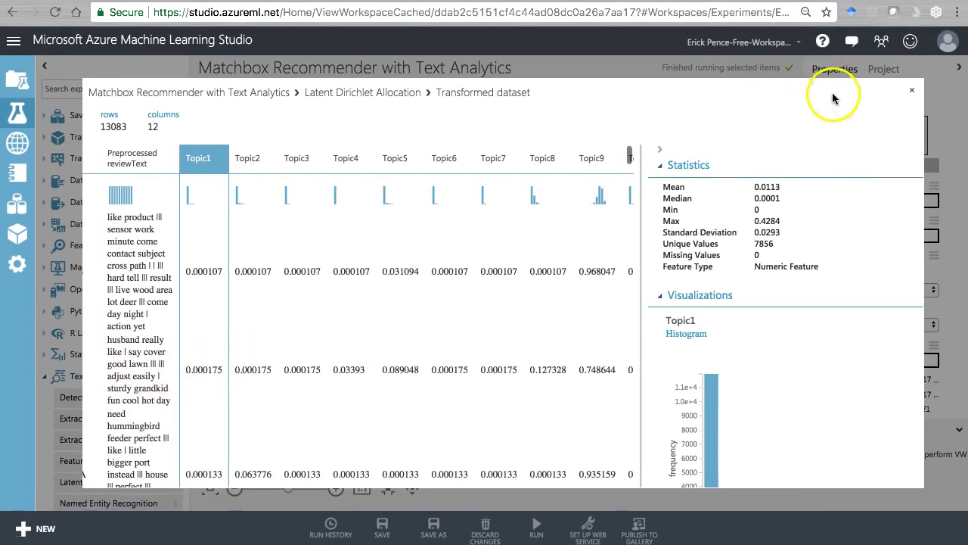
Show the statistics and histograms of the topic columns one after another, from Topic2 to Topic4.
{"action": "left_click", "coordinate": [246, 159]}
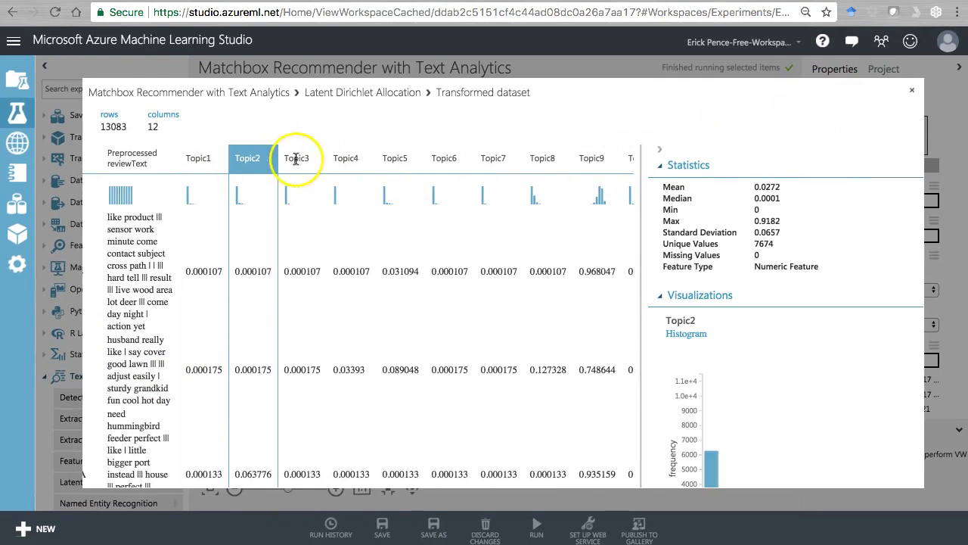
{"action": "left_click", "coordinate": [296, 159]}
{"action": "left_click", "coordinate": [348, 159]}
{"action": "left_click", "coordinate": [394, 159]}
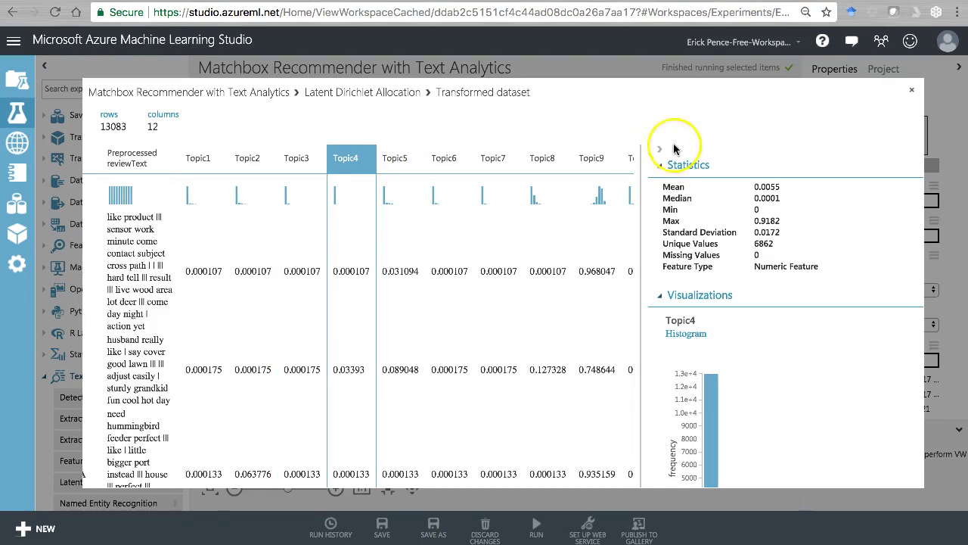
Close the transformed dataset view and examine the SQL query of the Apply SQL Transformation module.
{"action": "left_click", "coordinate": [912, 91]}
{"action": "left_click", "coordinate": [515, 225]}
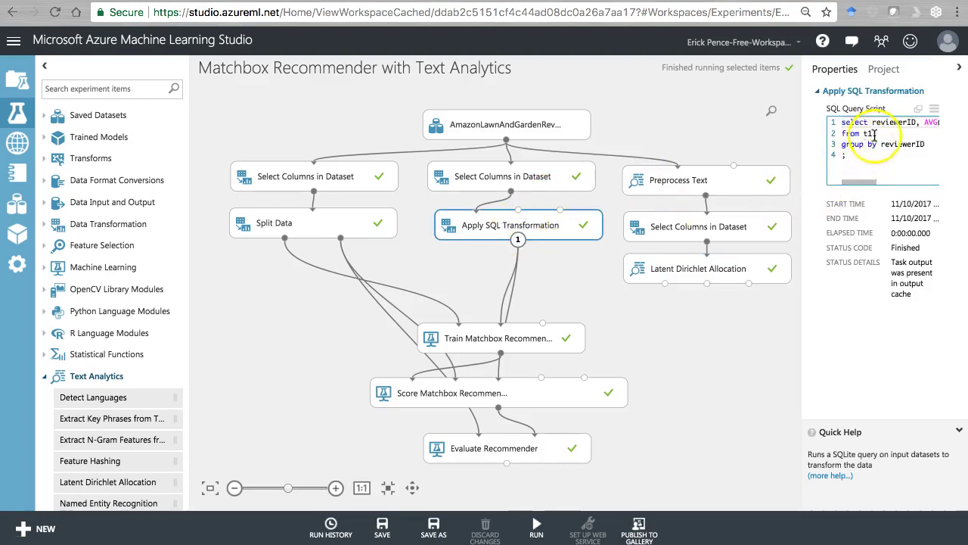
{"action": "scroll", "coordinate": [909, 129], "scroll_direction": "right", "scroll_amount": 2}
{"action": "scroll", "coordinate": [908, 129], "scroll_direction": "left", "scroll_amount": 3}
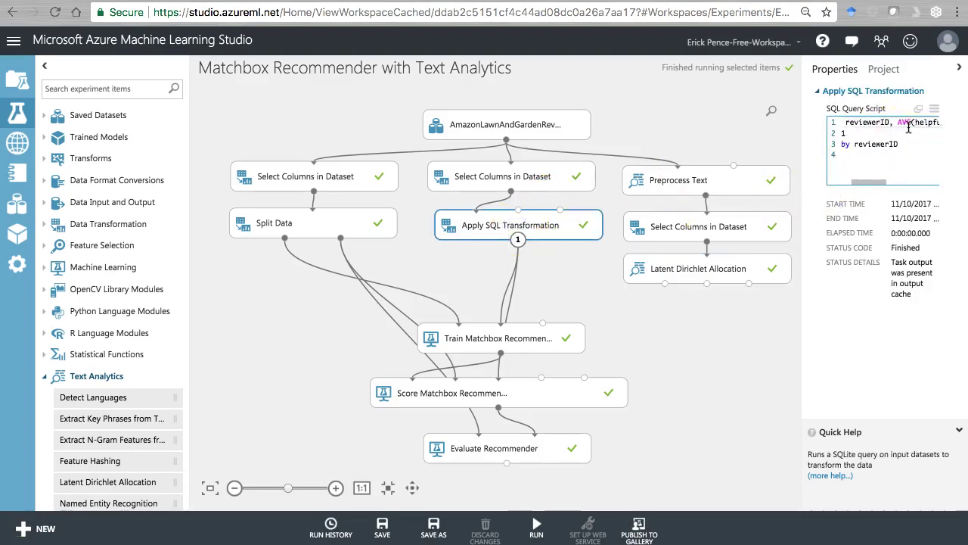
Change the number of topics to model in the Latent Dirichlet Allocation module.
{"action": "left_click", "coordinate": [673, 272]}
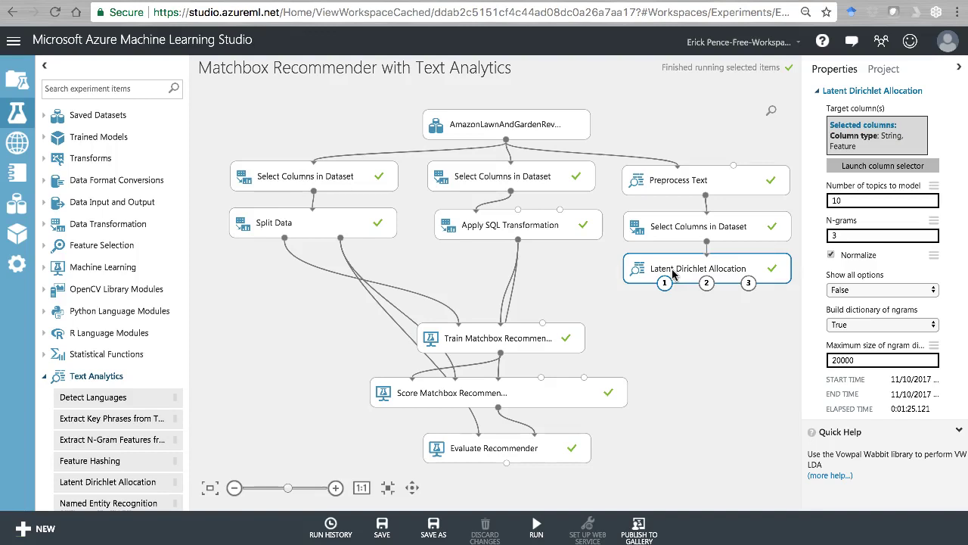
{"action": "left_click", "coordinate": [842, 199]}
{"action": "left_click", "coordinate": [676, 267]}
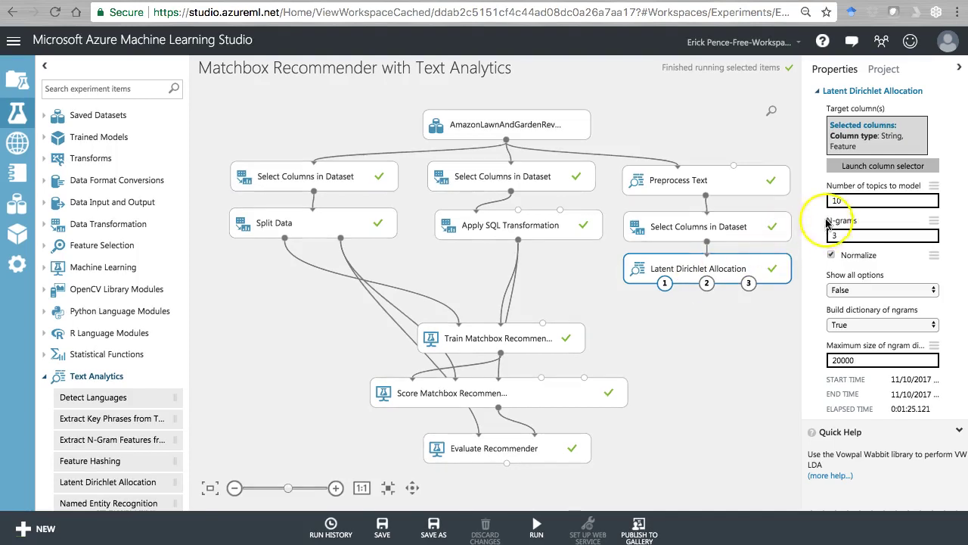
{"action": "left_click_drag", "start_coordinate": [847, 200], "coordinate": [820, 199]}
{"action": "left_click", "coordinate": [753, 306]}
{"action": "left_click", "coordinate": [689, 279]}
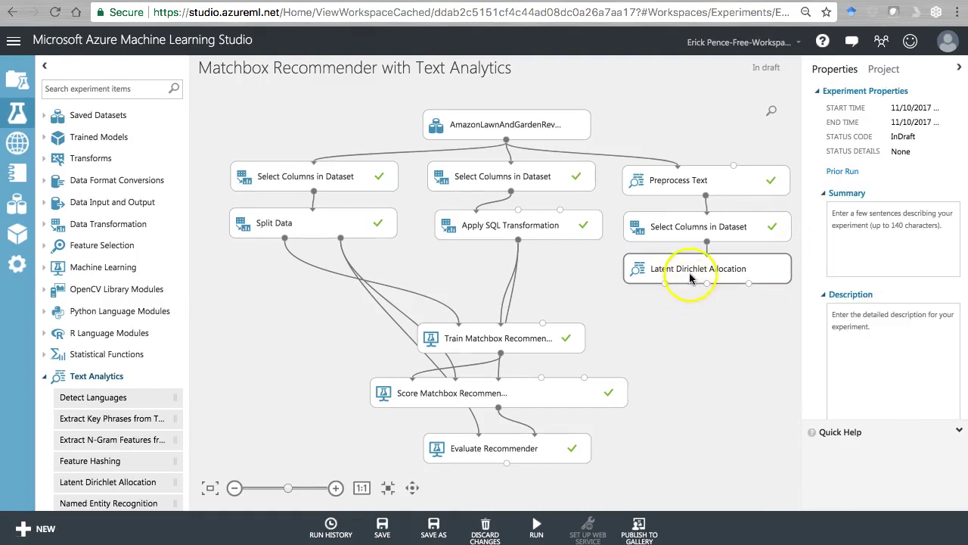
Duplicate the Apply SQL Transformation module, place it below Latent Dirichlet Allocation, and connect that module's first output to the duplicate's first input.
{"action": "right_click", "coordinate": [541, 229]}
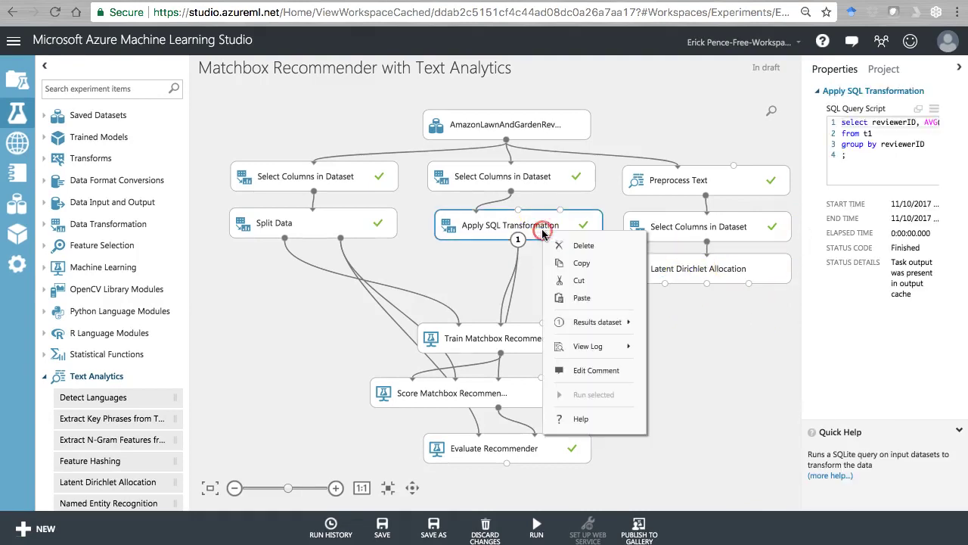
{"action": "left_click", "coordinate": [581, 262]}
{"action": "right_click", "coordinate": [678, 313]}
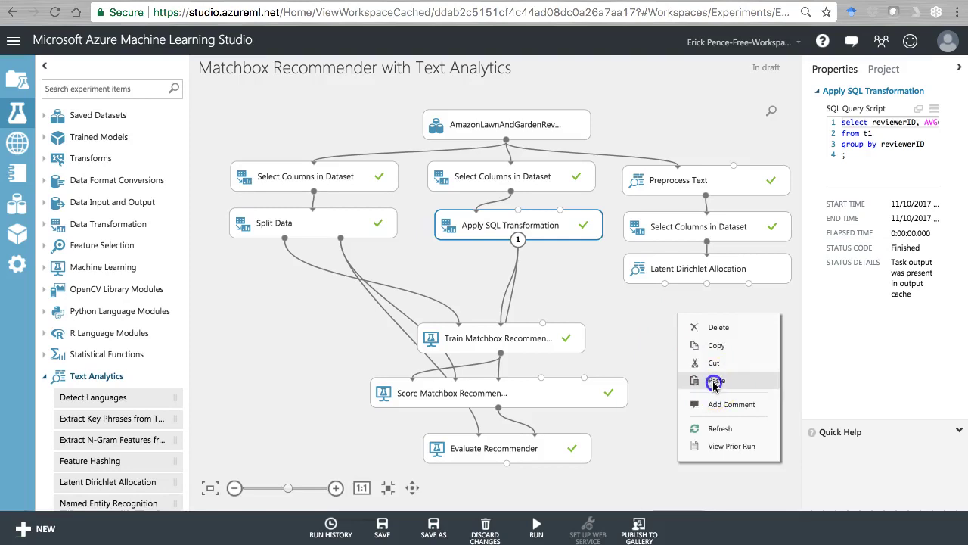
{"action": "left_click", "coordinate": [706, 378]}
{"action": "left_click_drag", "start_coordinate": [580, 245], "coordinate": [744, 321]}
{"action": "left_click_drag", "start_coordinate": [665, 284], "coordinate": [664, 315]}
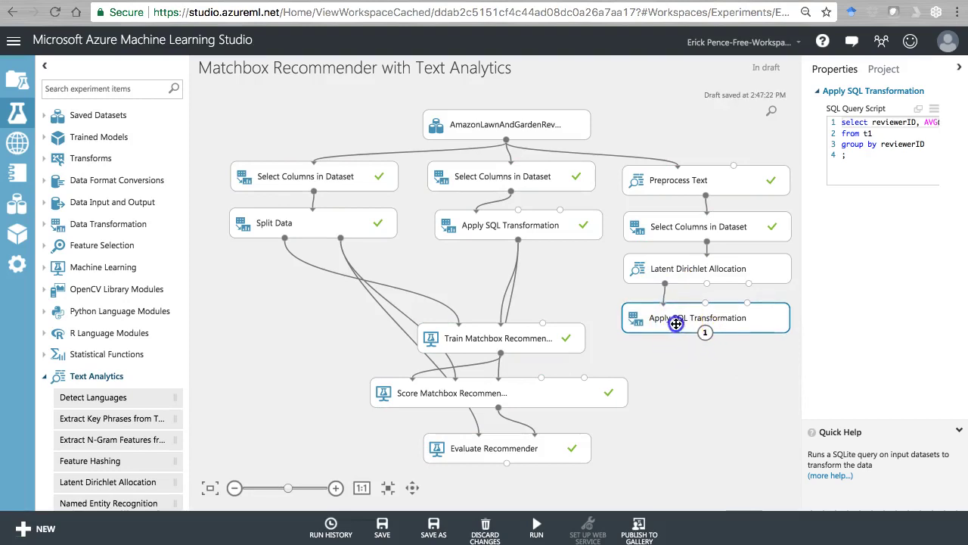
In the duplicated module's SQL query, replace the helpfulness average with AVG(Topic1) as 'top1'.
{"action": "left_click", "coordinate": [859, 155]}
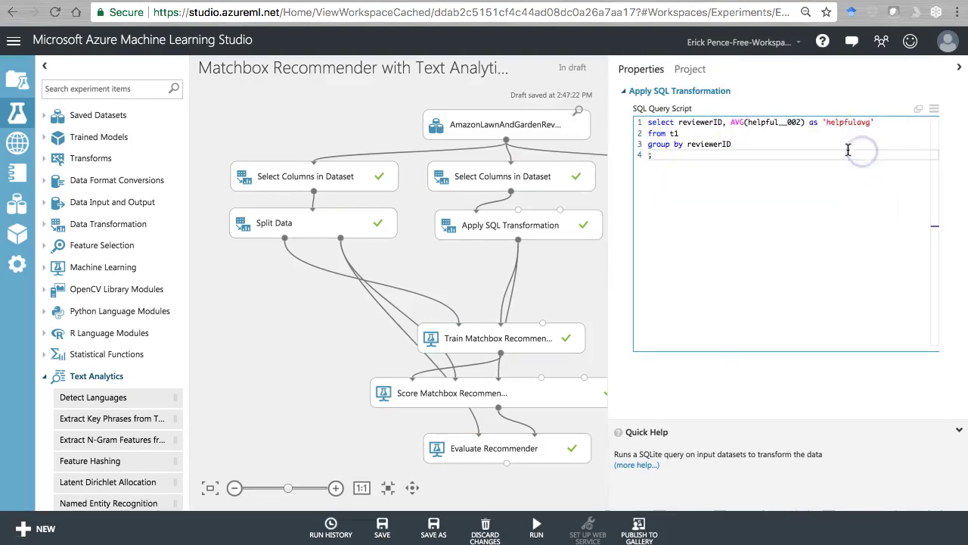
{"action": "left_click_drag", "start_coordinate": [748, 123], "coordinate": [799, 123]}
{"action": "type", "text": "Topic1"}
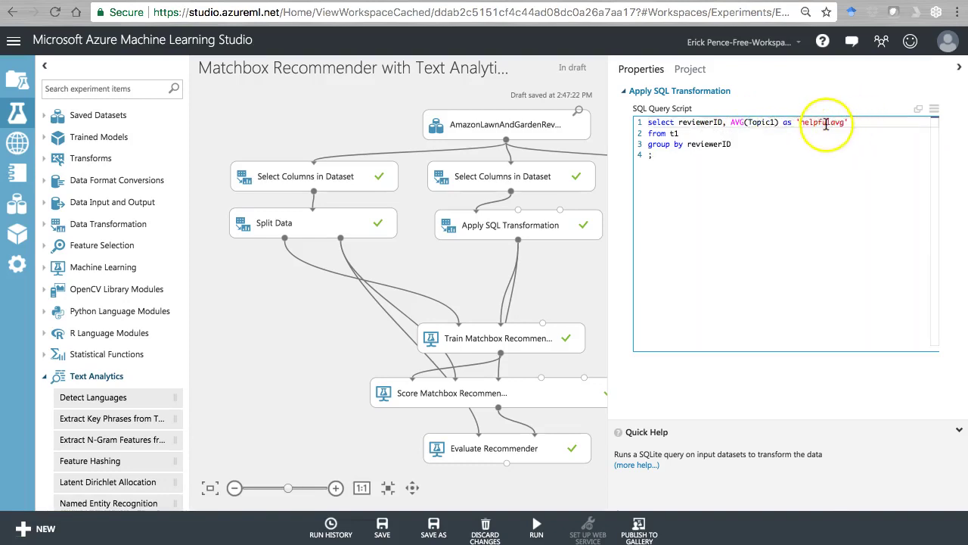
{"action": "double_click", "coordinate": [826, 124]}
{"action": "type", "text": "topi"}
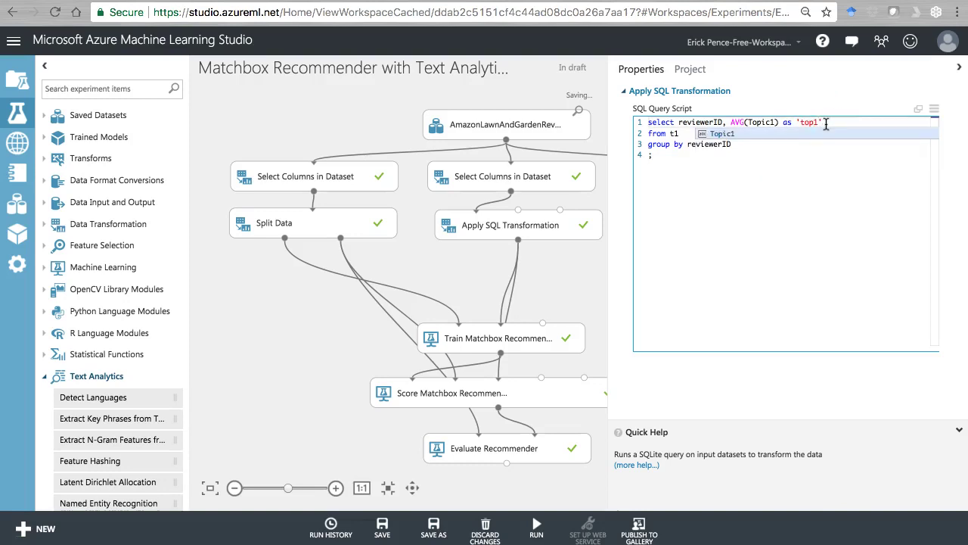
{"action": "type", "text": "'"}
Add a second line to the query's select list: , AVG(Topic2) as 'top2'.
{"action": "key", "text": "Return"}
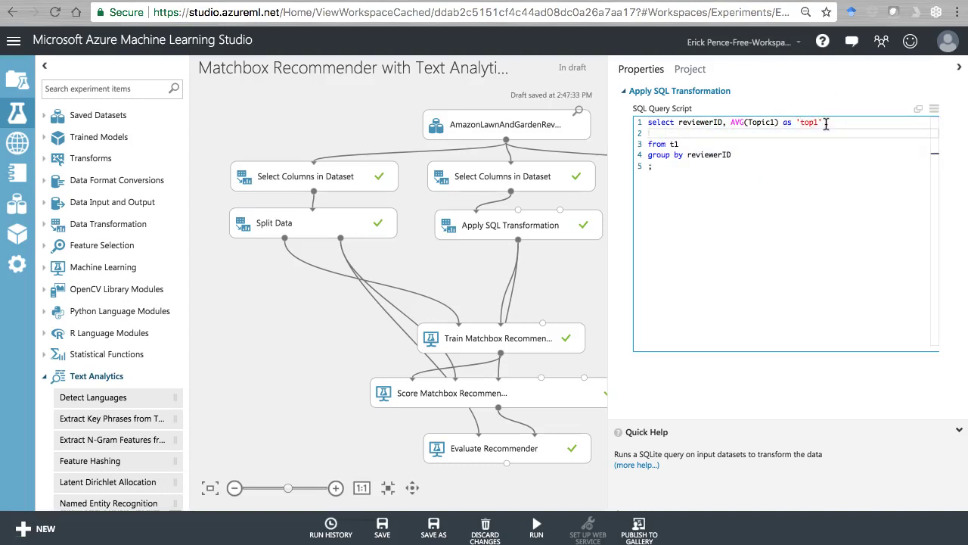
{"action": "type", "text": "AV"}
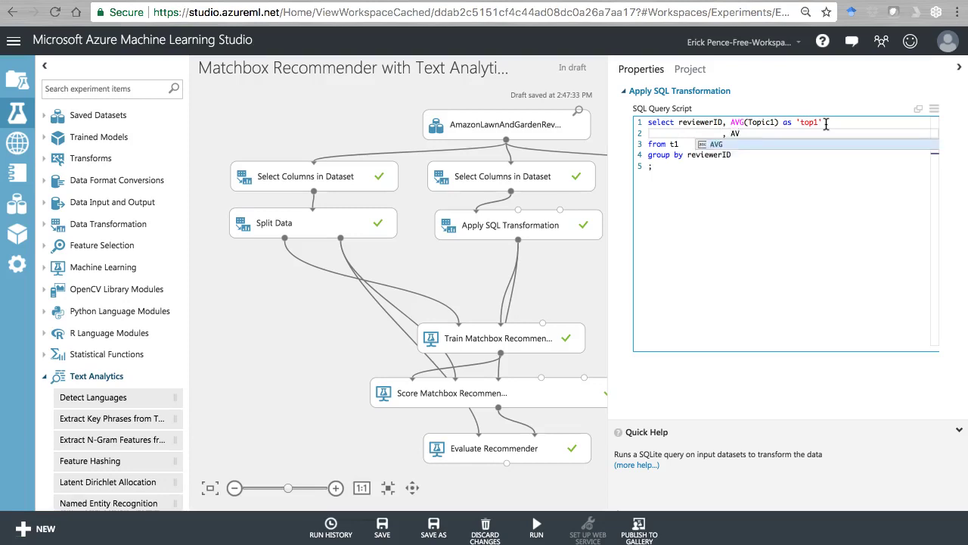
{"action": "type", "text": "G(Topic2)"}
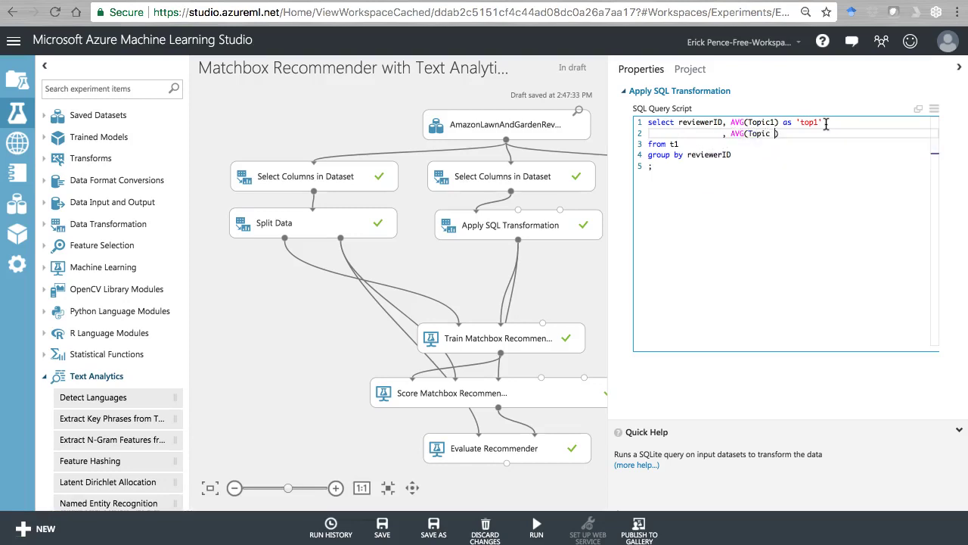
{"action": "type", "text": " as"}
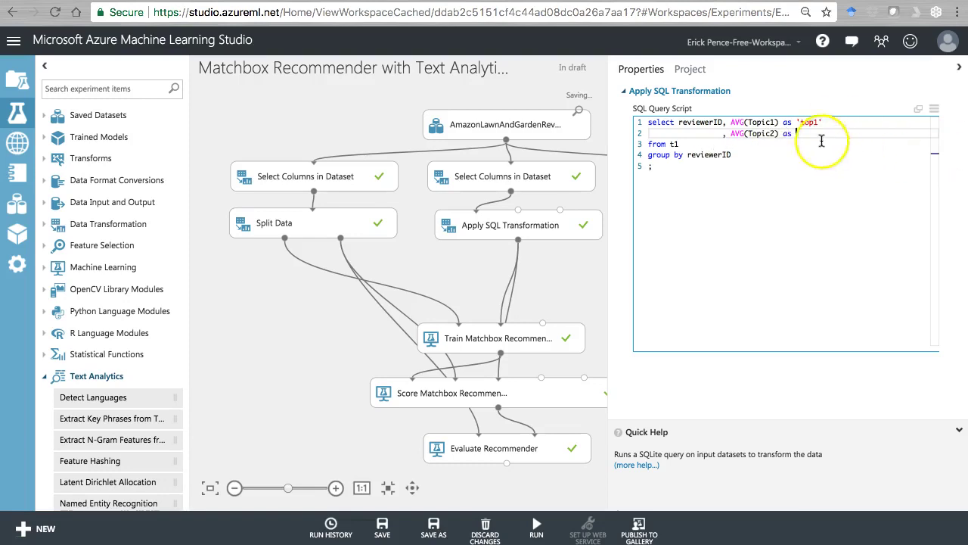
{"action": "left_click", "coordinate": [803, 134]}
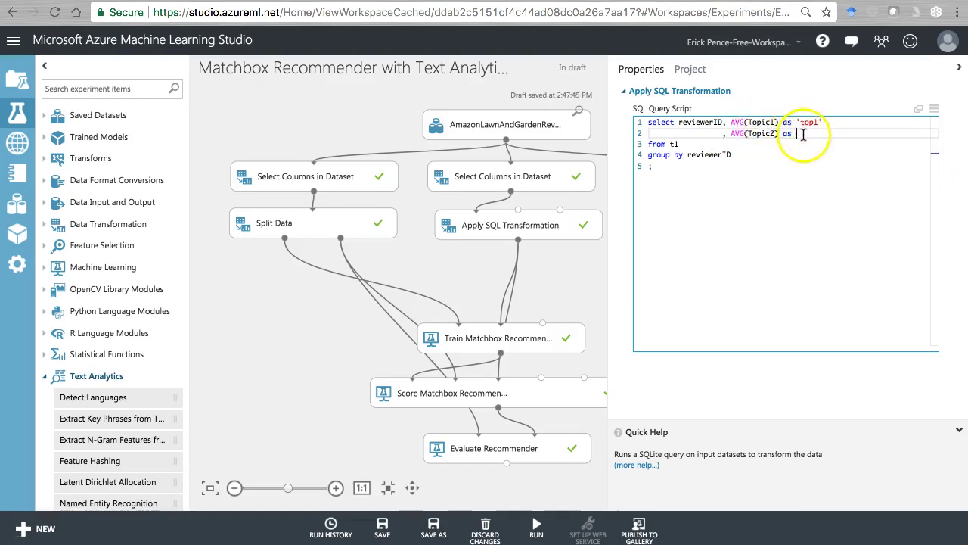
{"action": "type", "text": "'top2"}
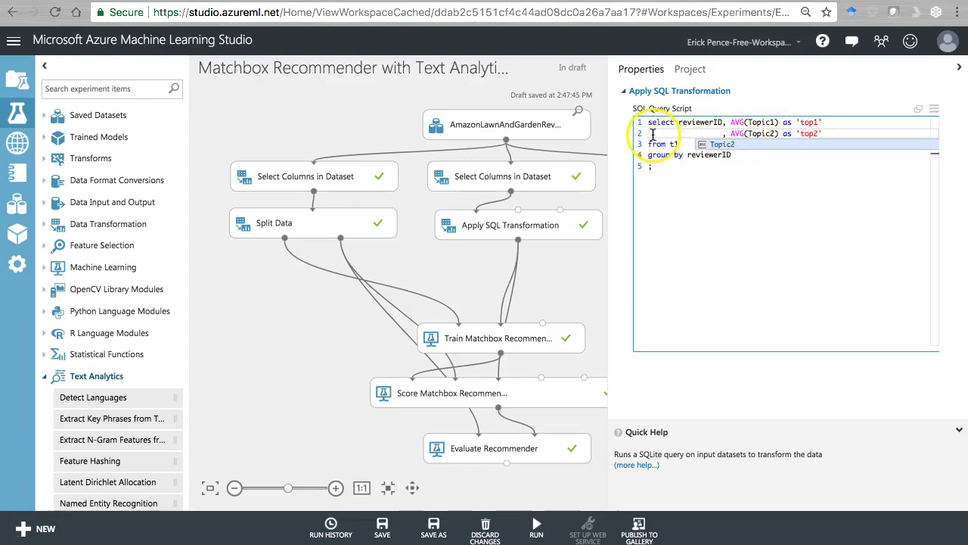
Copy the AVG(Topic2) line and paste it three times on new lines below it in the query.
{"action": "left_click", "coordinate": [727, 134]}
{"action": "left_click_drag", "start_coordinate": [727, 134], "coordinate": [804, 134]}
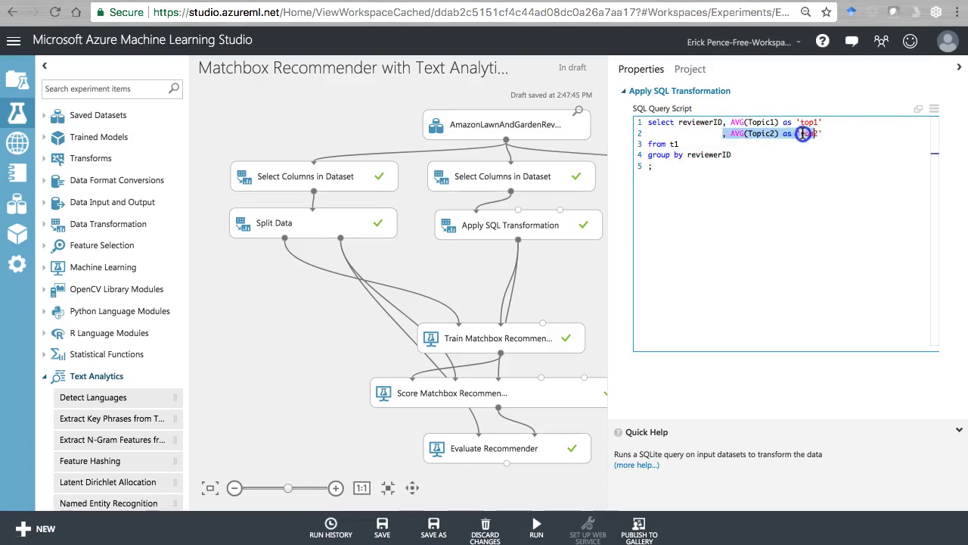
{"action": "left_click", "coordinate": [820, 134]}
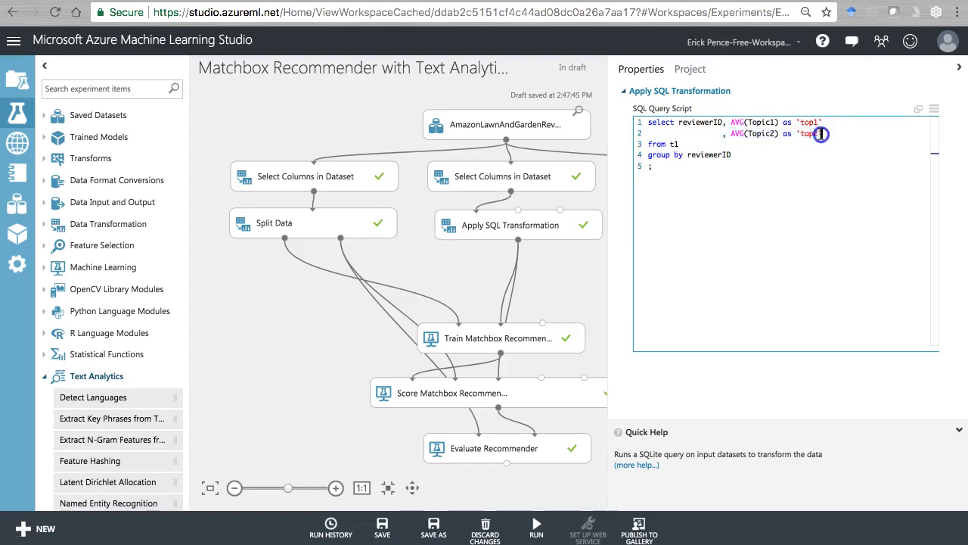
{"action": "key", "text": "shift+Home"}
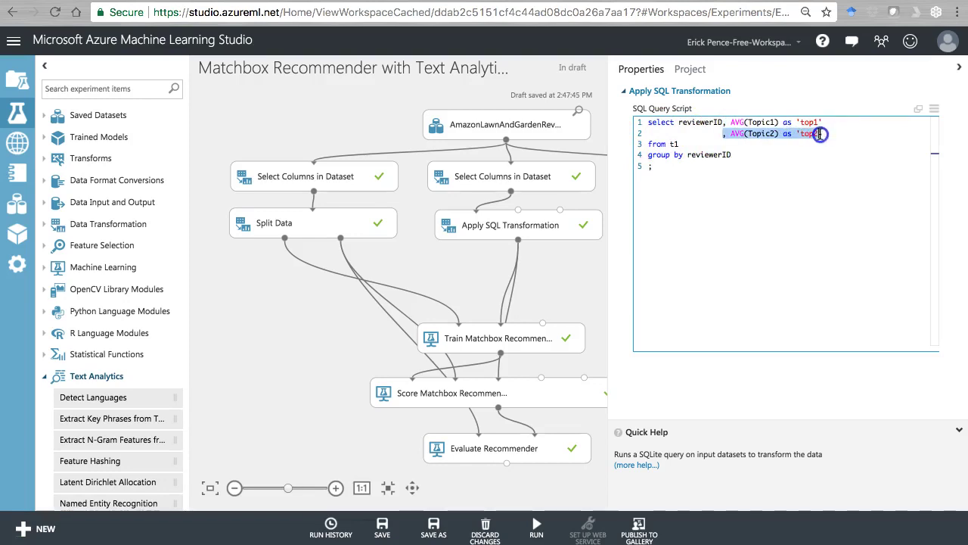
{"action": "left_click", "coordinate": [834, 186]}
{"action": "key", "text": "shift+Home"}
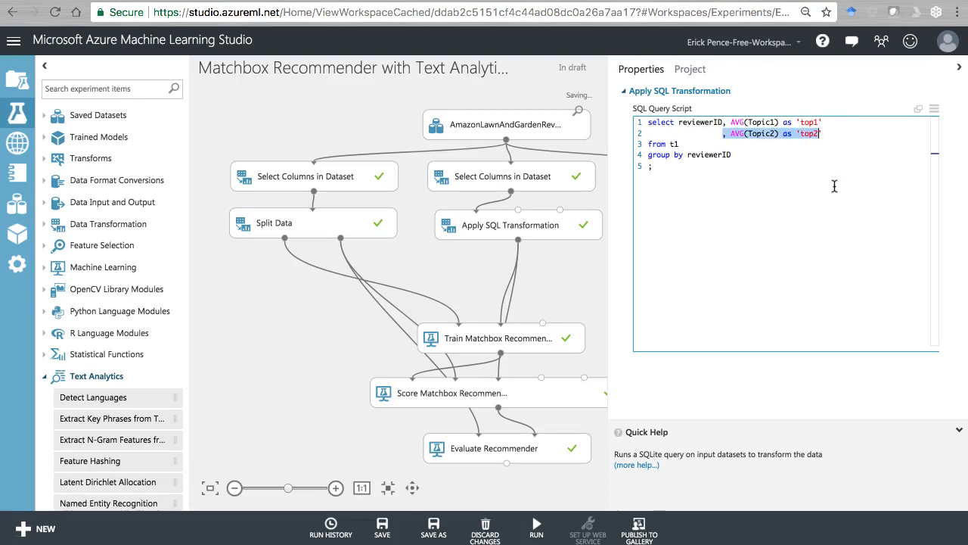
{"action": "key", "text": "End"}
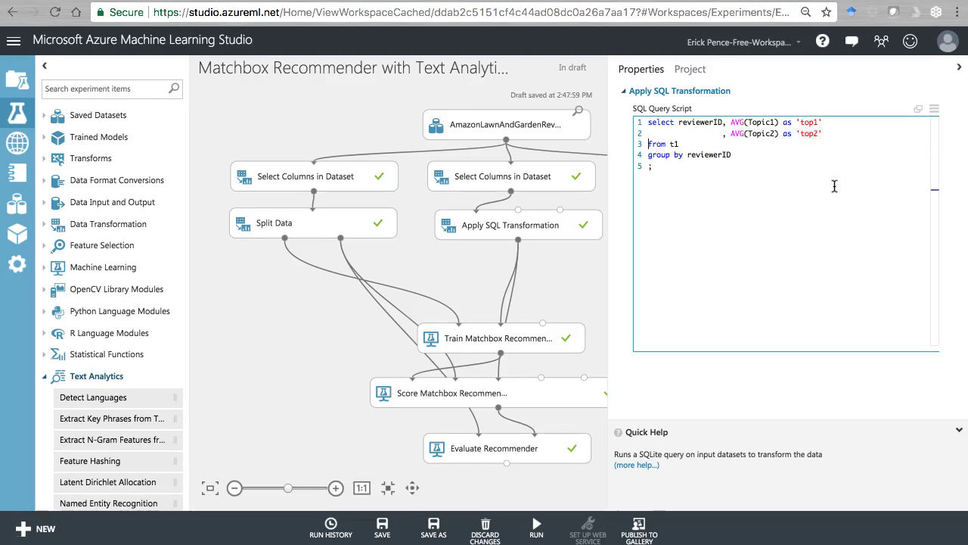
{"action": "key", "text": "shift+Home"}
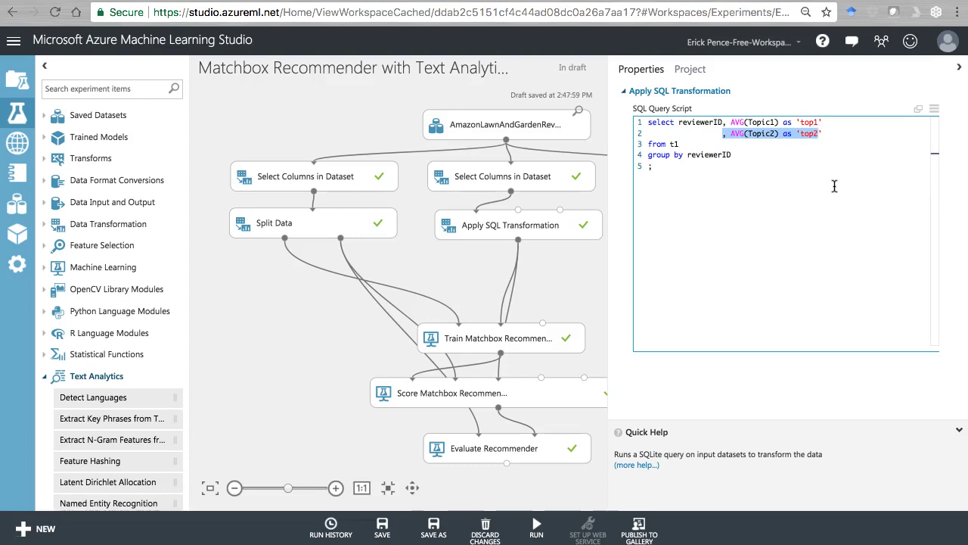
{"action": "key", "text": "End"}
{"action": "key", "text": "Return"}
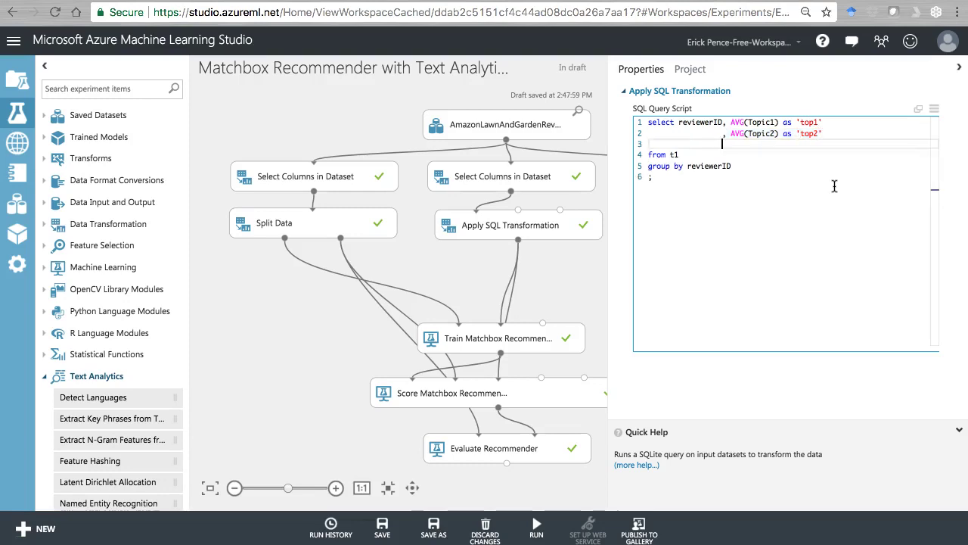
{"action": "key", "text": "Return"}
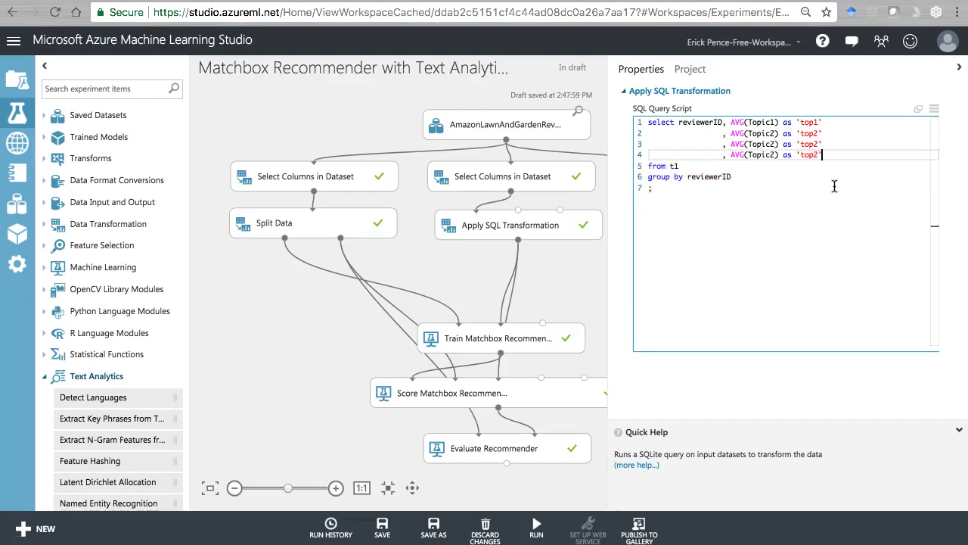
{"action": "key", "text": "Return"}
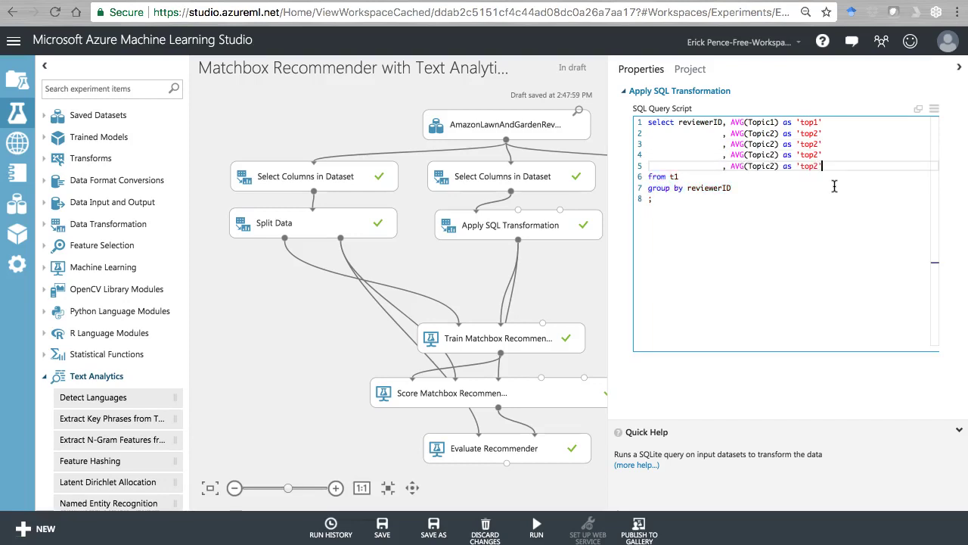
Rename the aliases of the three pasted query lines to top3, top4 and top5.
{"action": "double_click", "coordinate": [815, 143]}
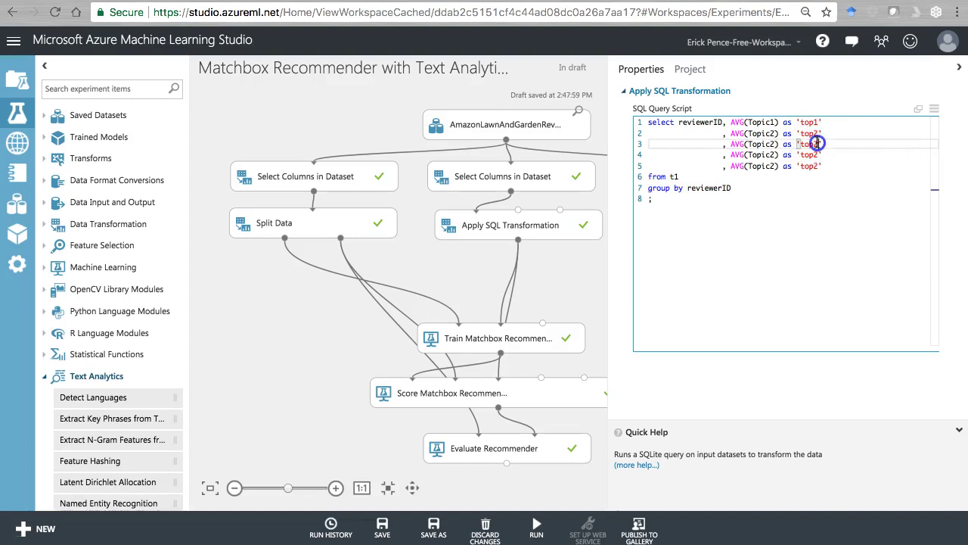
{"action": "type", "text": "top3"}
{"action": "key", "text": "Down"}
{"action": "key", "text": "BackSpace"}
{"action": "type", "text": "4"}
{"action": "key", "text": "Escape"}
{"action": "key", "text": "Down"}
Change the averaged columns in the three pasted query lines to Topic3, Topic4 and Topic5.
{"action": "double_click", "coordinate": [764, 144]}
{"action": "type", "text": "Topic3"}
{"action": "key", "text": "Down"}
{"action": "key", "text": "BackSpace"}
{"action": "type", "text": "4"}
{"action": "key", "text": "Down"}
{"action": "key", "text": "BackSpace"}
{"action": "type", "text": "5"}
{"action": "key", "text": "Escape"}
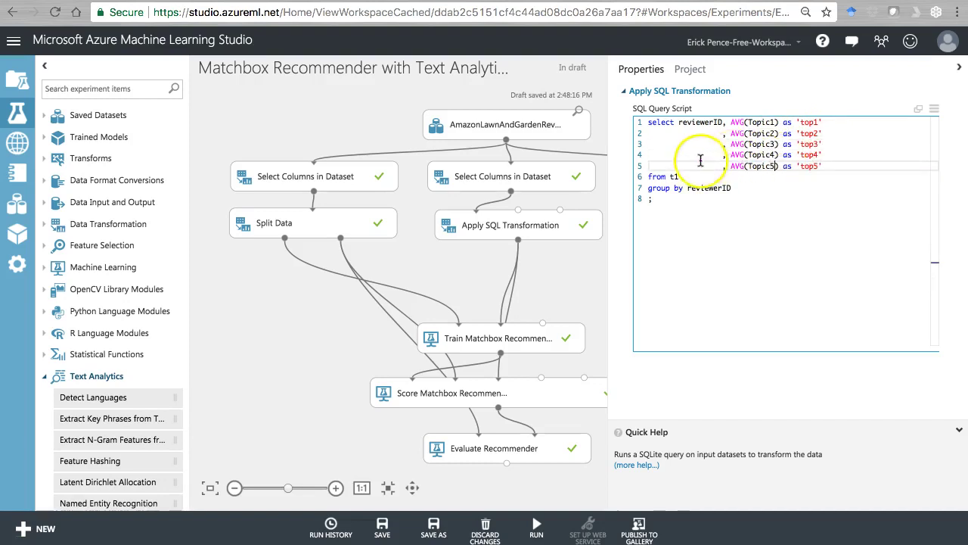
Replace reviewerID with asin in both the select and group by clauses of the new SQL query.
{"action": "left_click", "coordinate": [676, 177]}
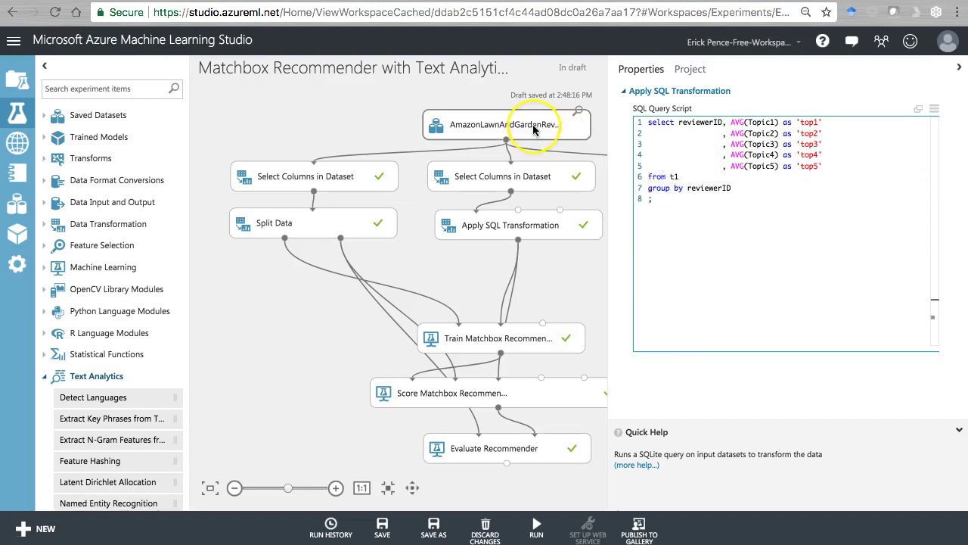
{"action": "left_click", "coordinate": [518, 231]}
{"action": "left_click", "coordinate": [704, 123]}
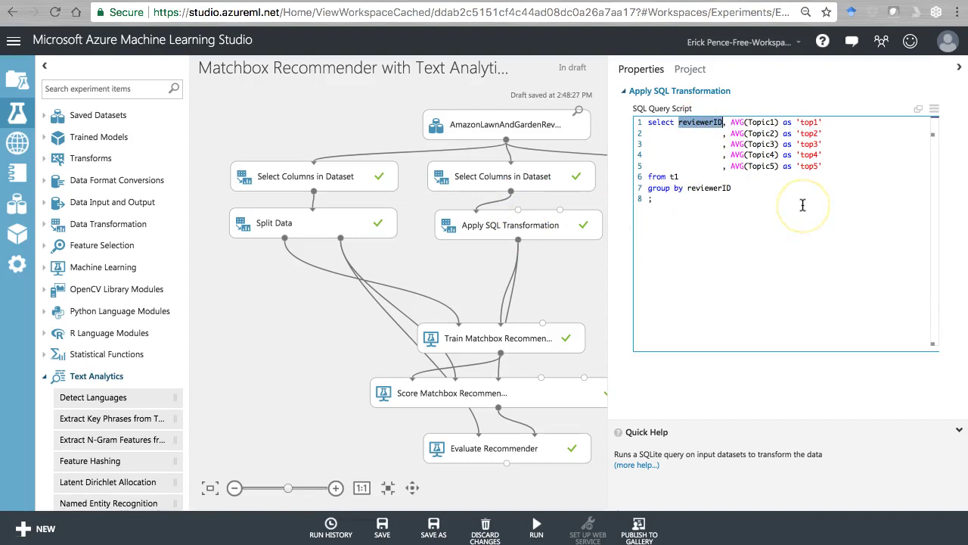
{"action": "type", "text": "asin"}
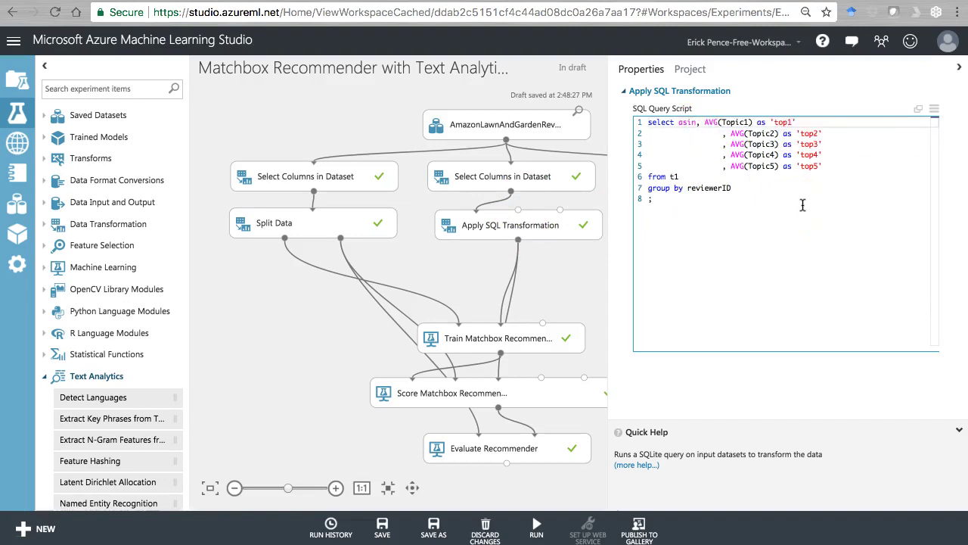
{"action": "left_click", "coordinate": [716, 188]}
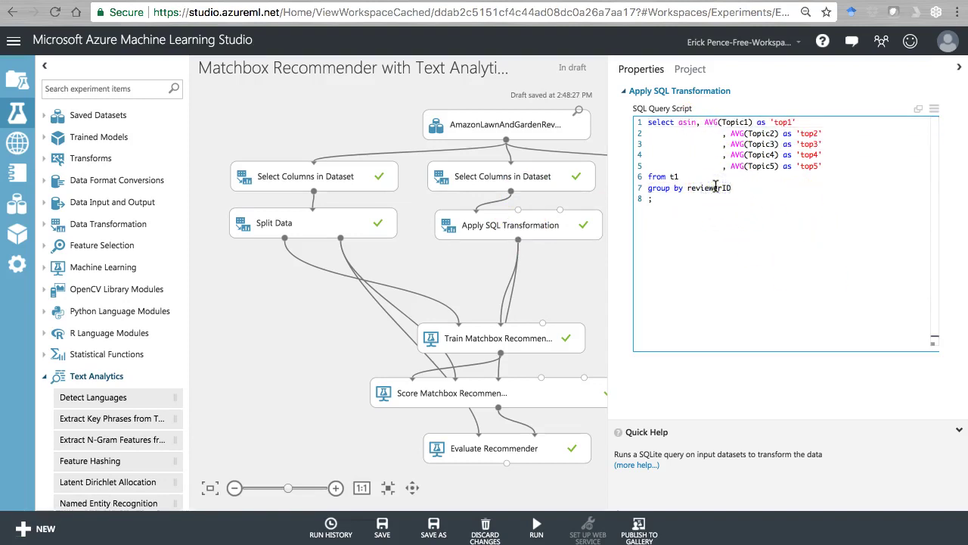
{"action": "type", "text": "asin"}
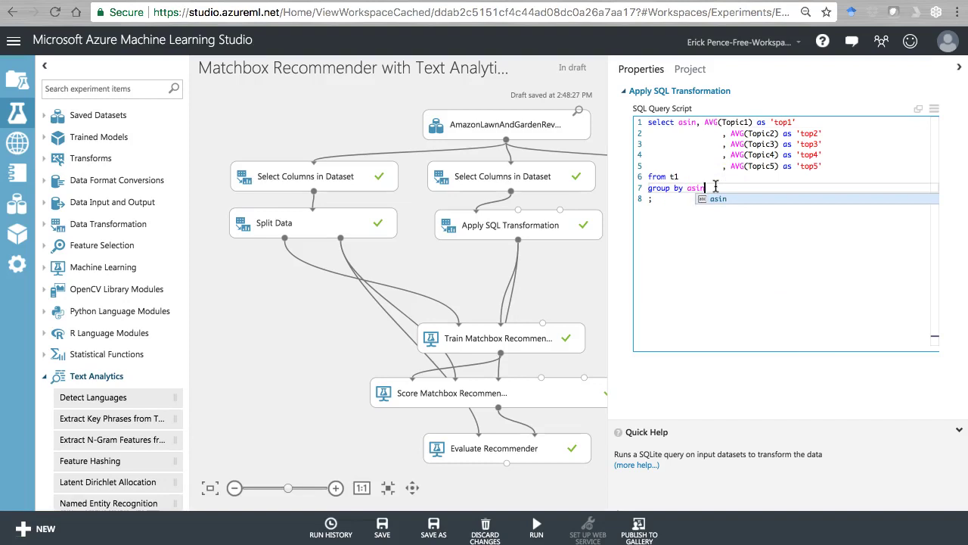
Remove the excess indentation before the Topic2 to Topic5 average lines so they line up under AVG(Topic1) in the SQL query.
{"action": "left_click", "coordinate": [722, 133]}
{"action": "key", "text": "BackSpace"}
{"action": "key", "text": "BackSpace"}
{"action": "key", "text": "BackSpace"}
{"action": "key", "text": "BackSpace"}
{"action": "key", "text": "BackSpace"}
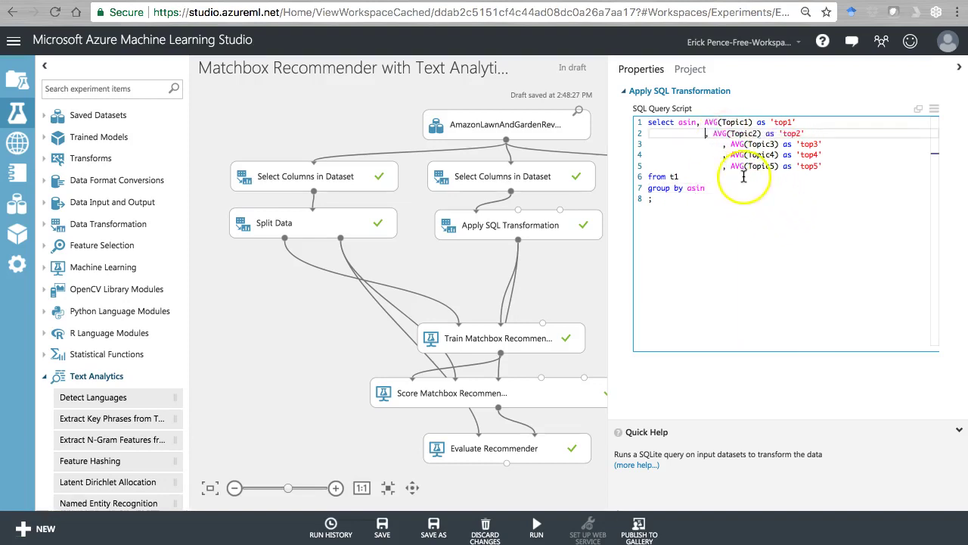
{"action": "left_click", "coordinate": [723, 145]}
{"action": "key", "text": "BackSpace"}
{"action": "key", "text": "BackSpace"}
{"action": "key", "text": "BackSpace"}
{"action": "key", "text": "BackSpace"}
{"action": "key", "text": "BackSpace"}
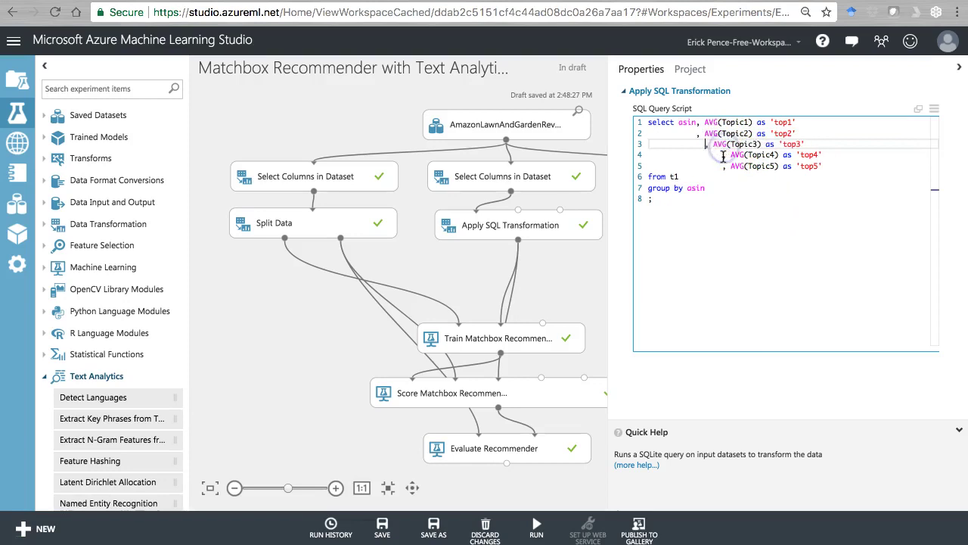
{"action": "left_click", "coordinate": [724, 155]}
{"action": "key", "text": "BackSpace"}
{"action": "key", "text": "BackSpace"}
{"action": "key", "text": "BackSpace"}
{"action": "key", "text": "BackSpace"}
{"action": "left_click", "coordinate": [723, 167]}
{"action": "key", "text": "BackSpace"}
{"action": "key", "text": "BackSpace"}
{"action": "key", "text": "BackSpace"}
{"action": "key", "text": "BackSpace"}
{"action": "key", "text": "BackSpace"}
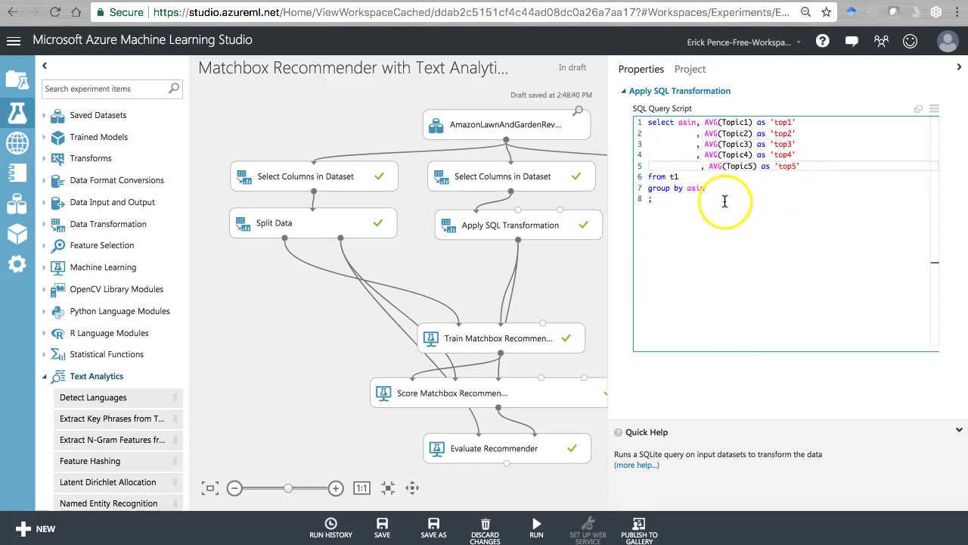
Connect the output of the new Apply SQL Transformation to the item features inputs of both Train Matchbox Recommender and Score Matchbox Recommender.
{"action": "left_click", "coordinate": [582, 274]}
{"action": "left_click_drag", "start_coordinate": [619, 119], "coordinate": [806, 132]}
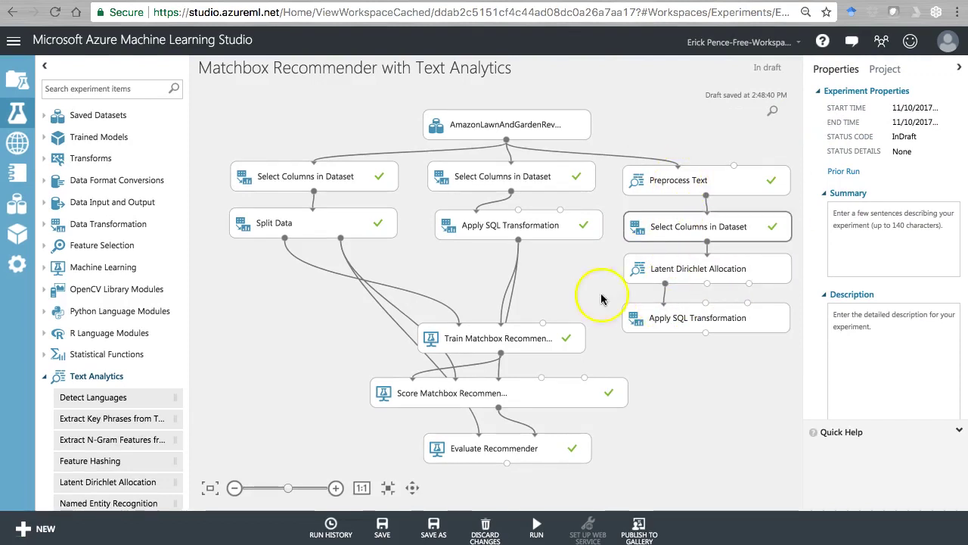
{"action": "left_click_drag", "start_coordinate": [705, 333], "coordinate": [653, 341]}
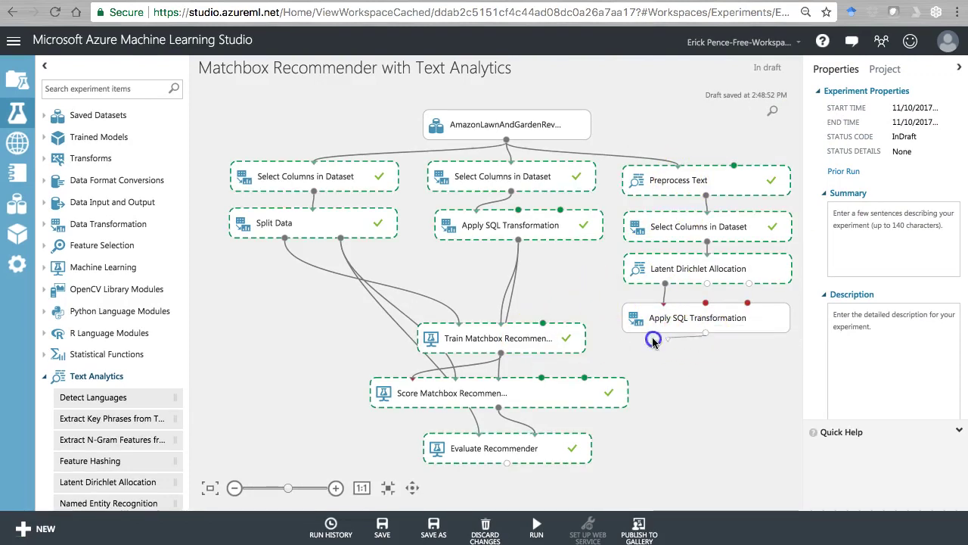
{"action": "left_click_drag", "start_coordinate": [554, 300], "coordinate": [560, 392]}
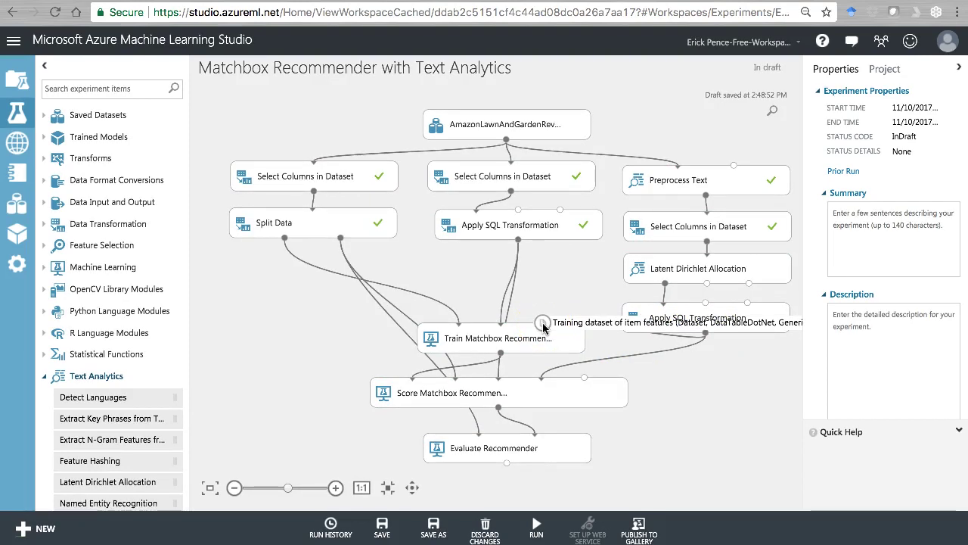
{"action": "left_click", "coordinate": [252, 219]}
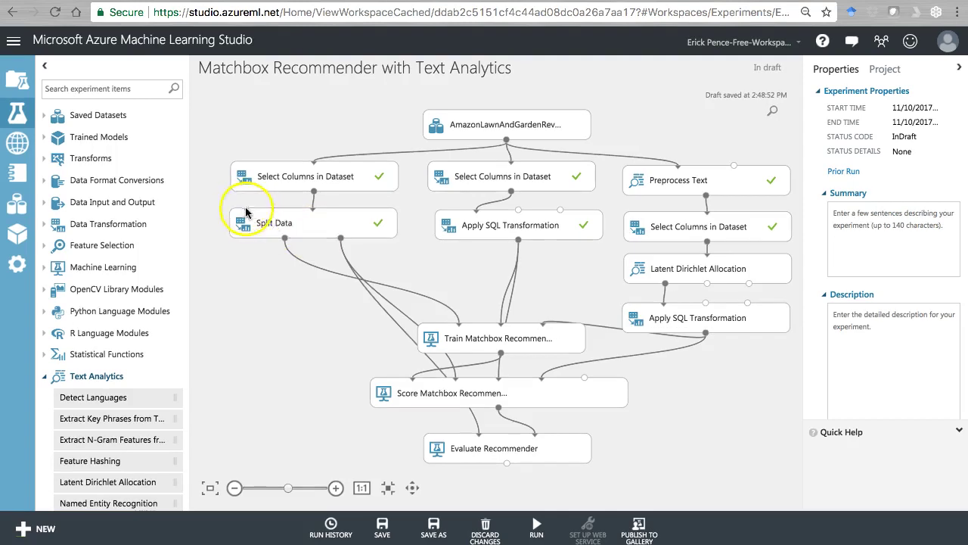
{"action": "left_click", "coordinate": [291, 227]}
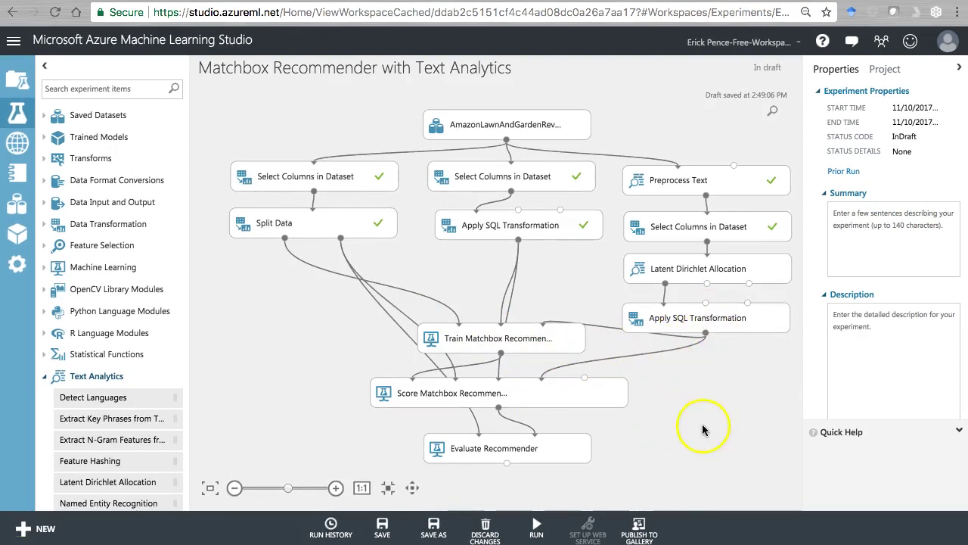
Run the experiment and visualize the metric output of Evaluate Recommender.
{"action": "left_click", "coordinate": [559, 449]}
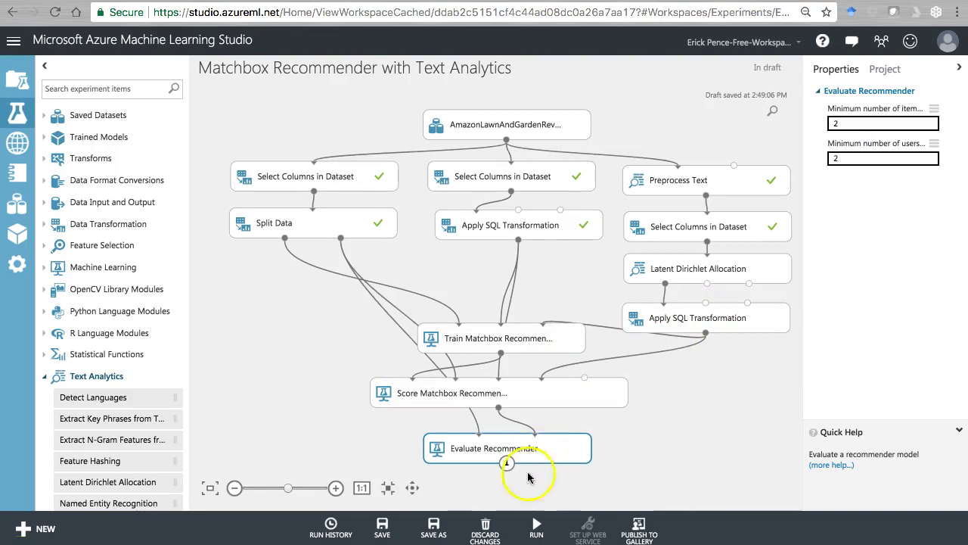
{"action": "left_click", "coordinate": [536, 526]}
{"action": "left_click", "coordinate": [541, 499]}
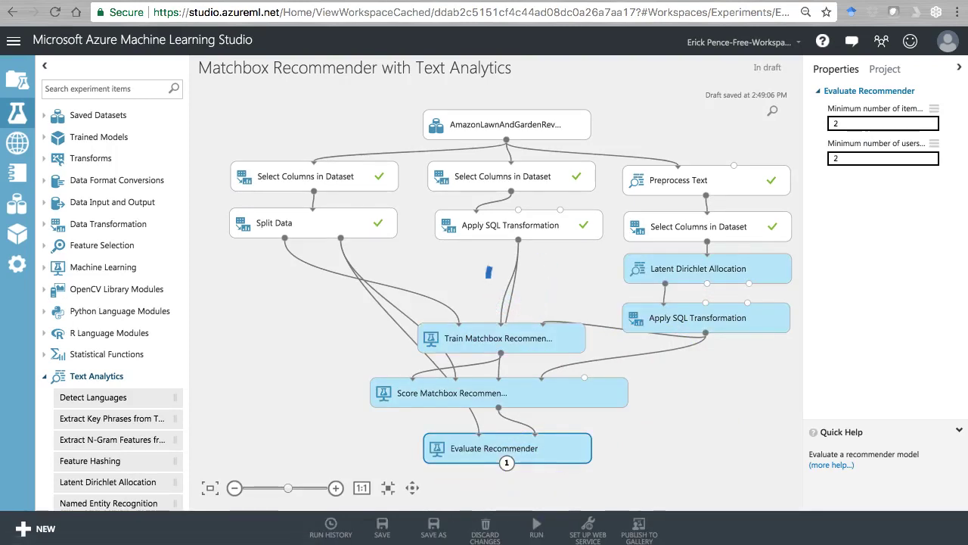
{"action": "right_click", "coordinate": [539, 450]}
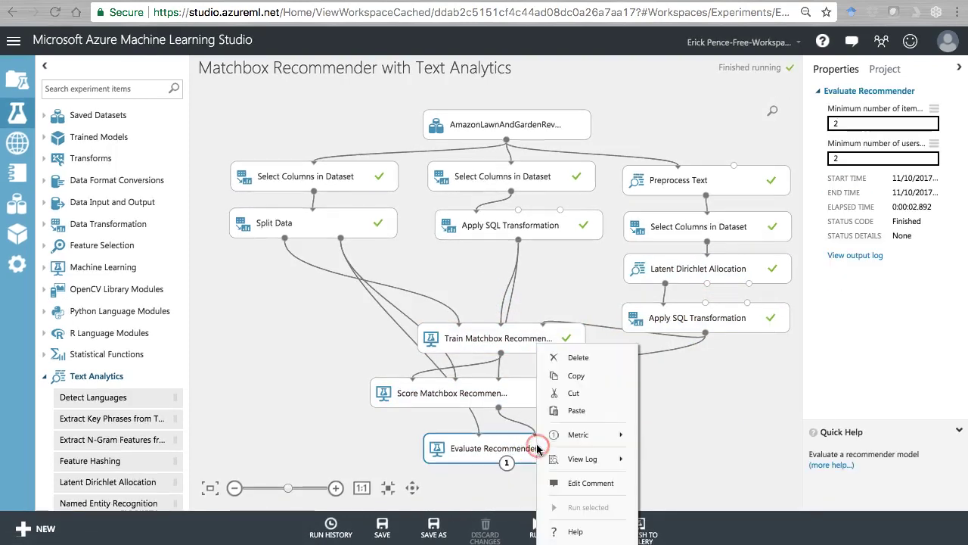
{"action": "mouse_move", "coordinate": [560, 435]}
{"action": "left_click", "coordinate": [670, 505]}
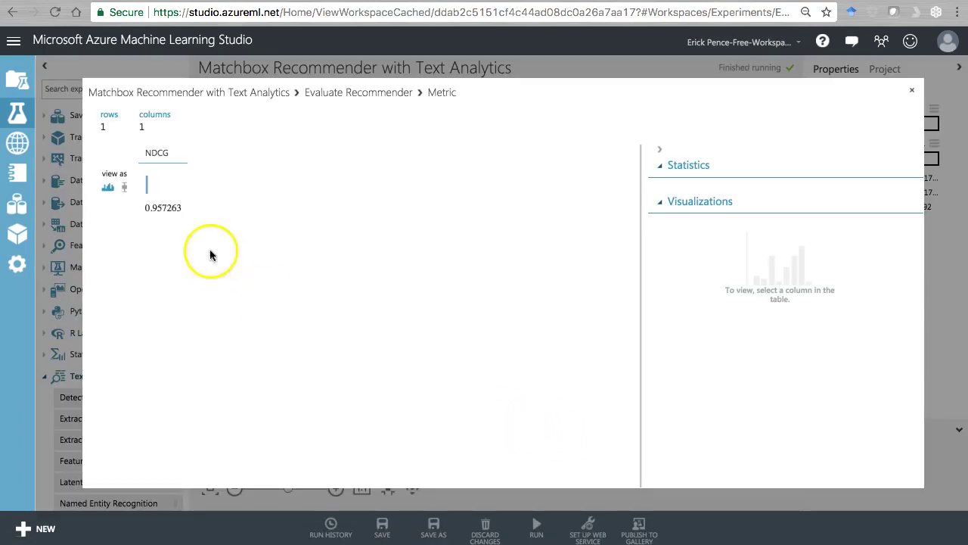
Copy the NDCG value into cell B4 beside Add prod info in the Excel workbook, show it with five decimals, and close the metric view.
{"action": "double_click", "coordinate": [150, 208]}
{"action": "key", "text": "super+c"}
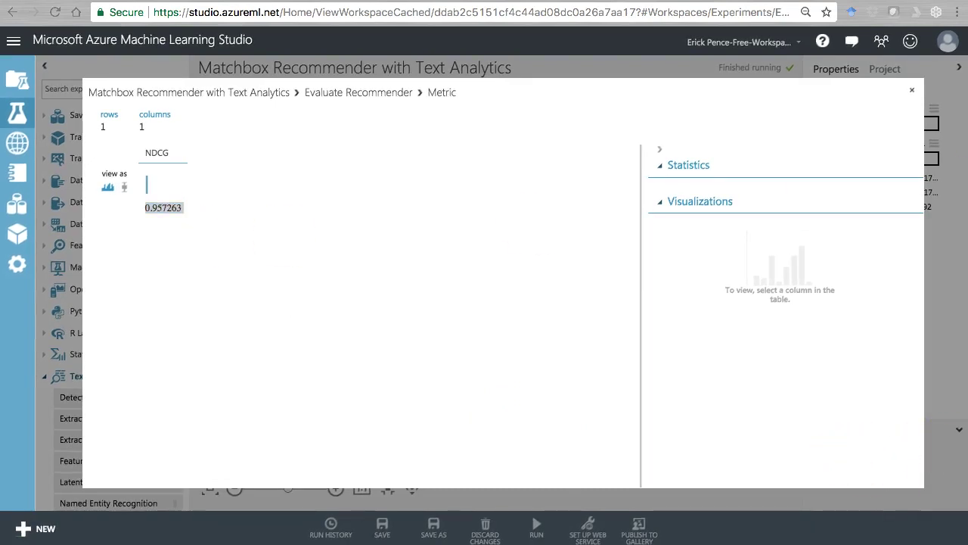
{"action": "key", "text": "super+Tab"}
{"action": "left_click", "coordinate": [579, 331]}
{"action": "key", "text": "super+v"}
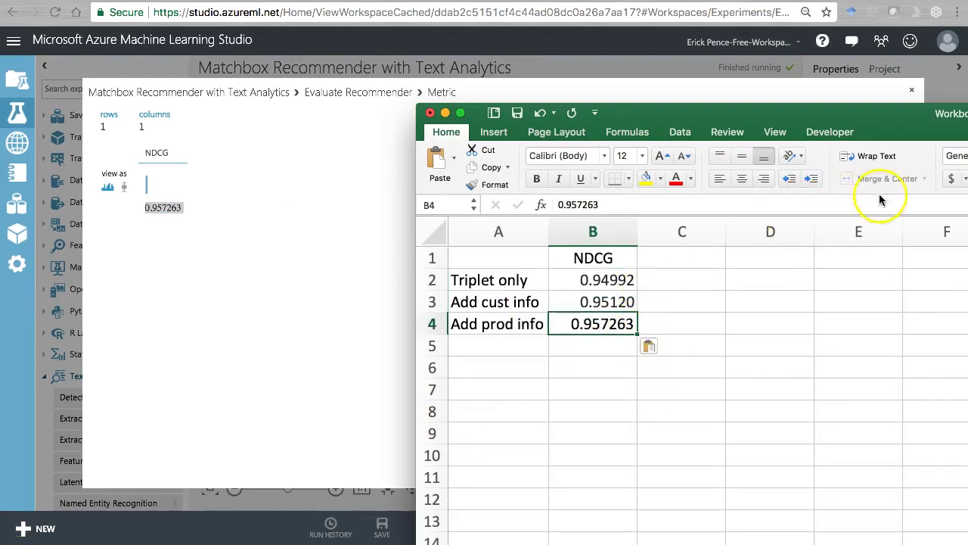
{"action": "left_click", "coordinate": [967, 179]}
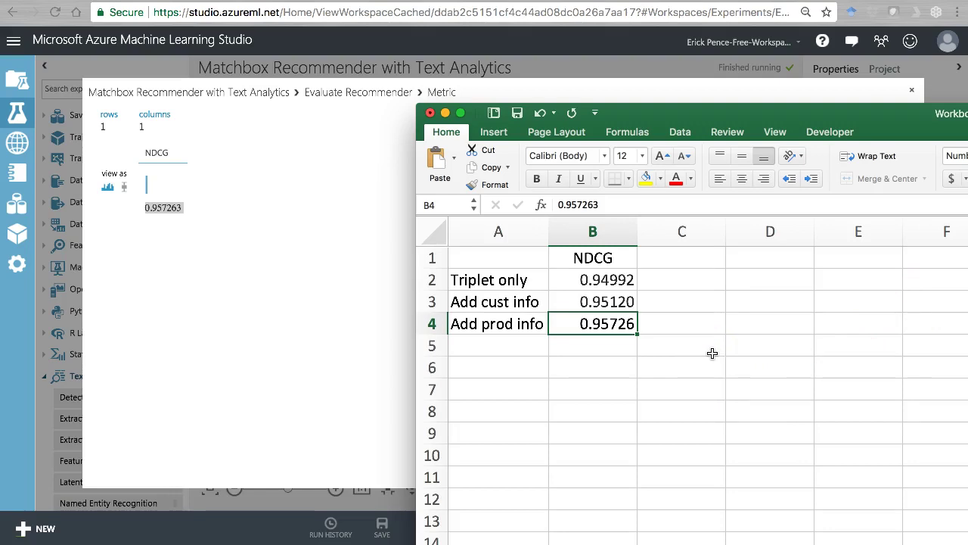
{"action": "left_click", "coordinate": [637, 91]}
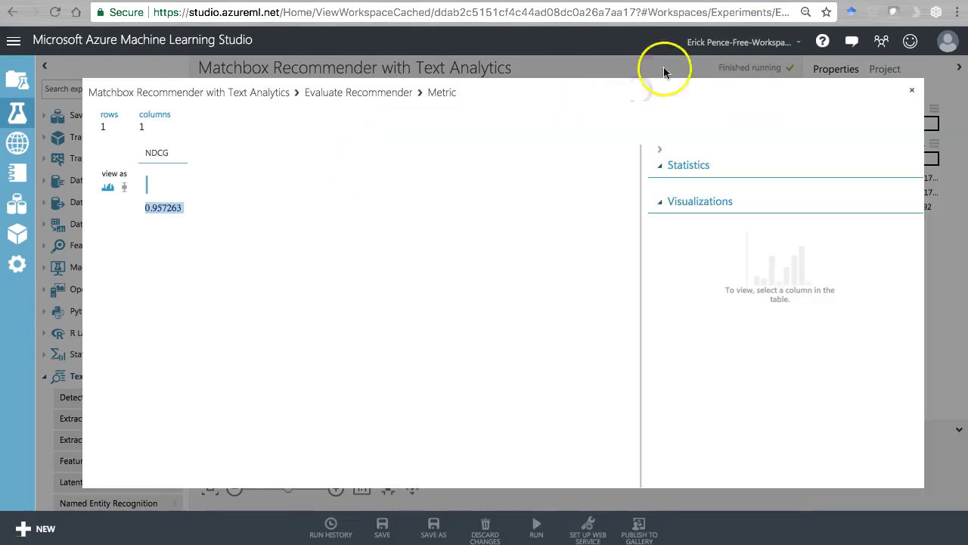
{"action": "left_click", "coordinate": [913, 93]}
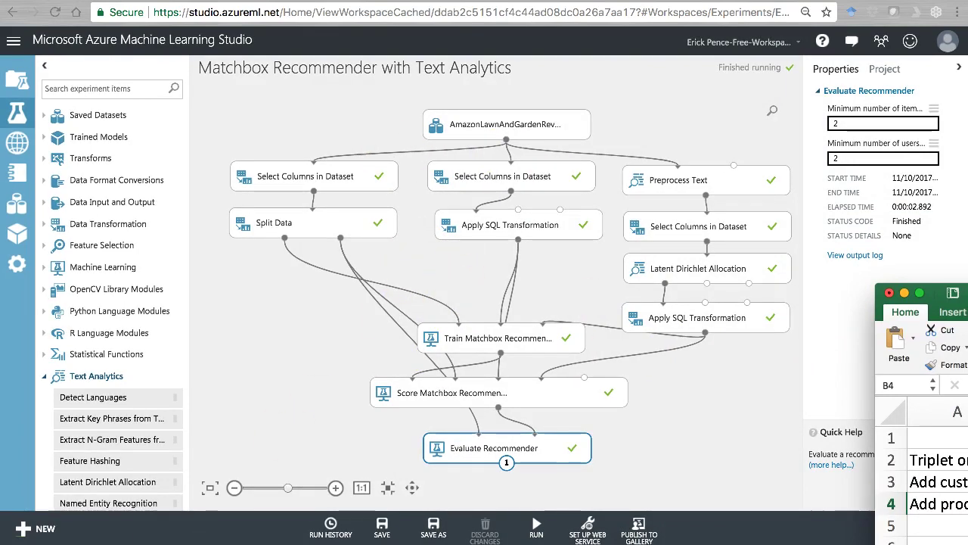
Visualize the scored dataset of Score Matchbox Recommender, examine the items recommended to the first user, and close the view.
{"action": "left_click", "coordinate": [451, 394]}
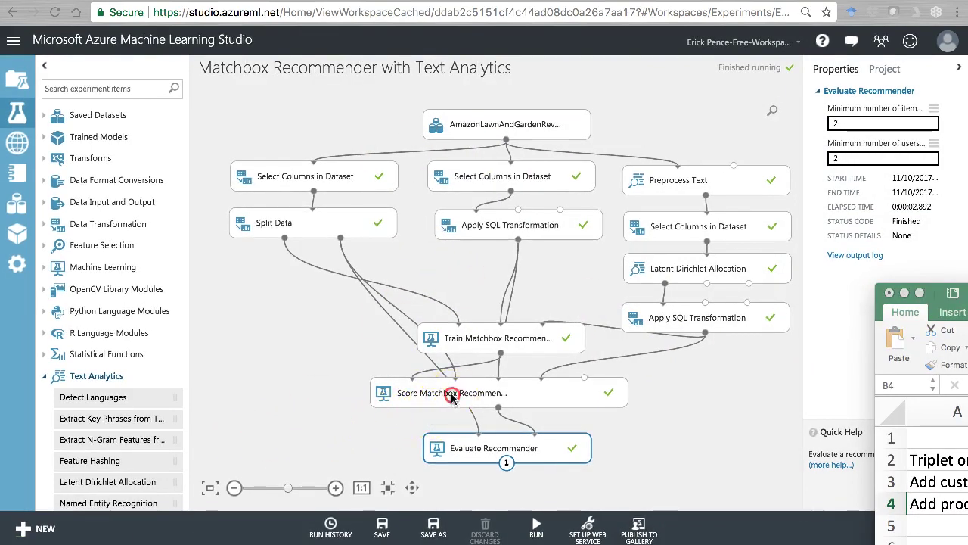
{"action": "right_click", "coordinate": [451, 397]}
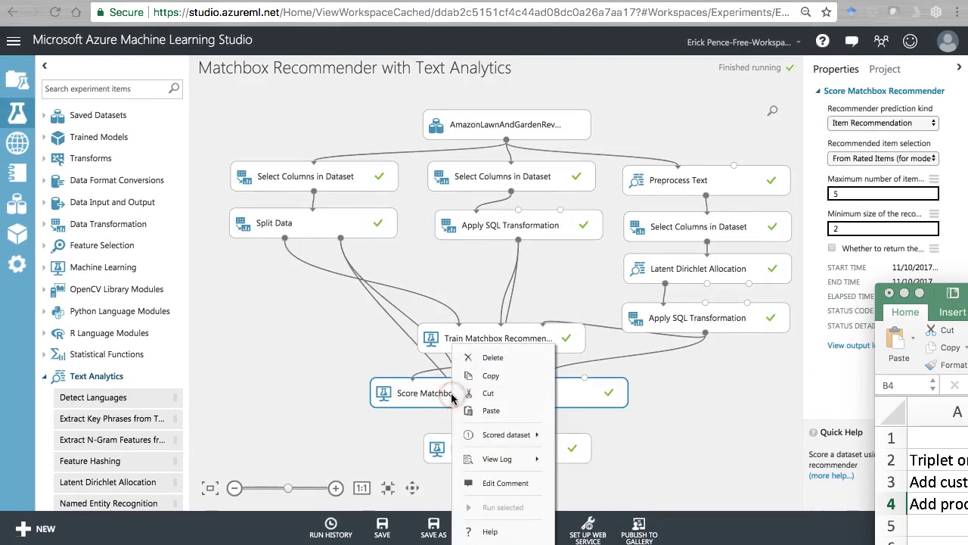
{"action": "left_click", "coordinate": [521, 436]}
{"action": "left_click", "coordinate": [602, 505]}
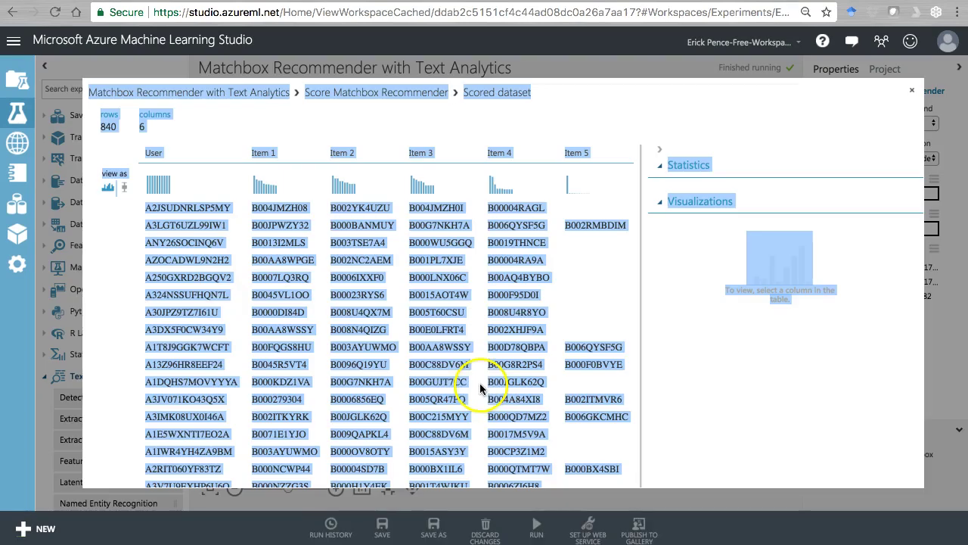
{"action": "left_click", "coordinate": [337, 252]}
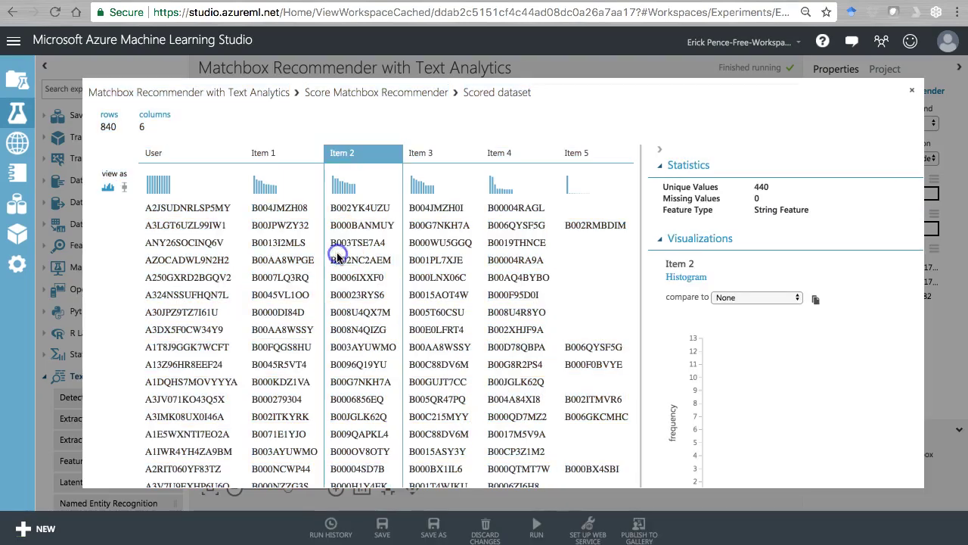
{"action": "left_click", "coordinate": [168, 205]}
{"action": "left_click_drag", "start_coordinate": [302, 210], "coordinate": [507, 212]}
{"action": "left_click", "coordinate": [519, 211]}
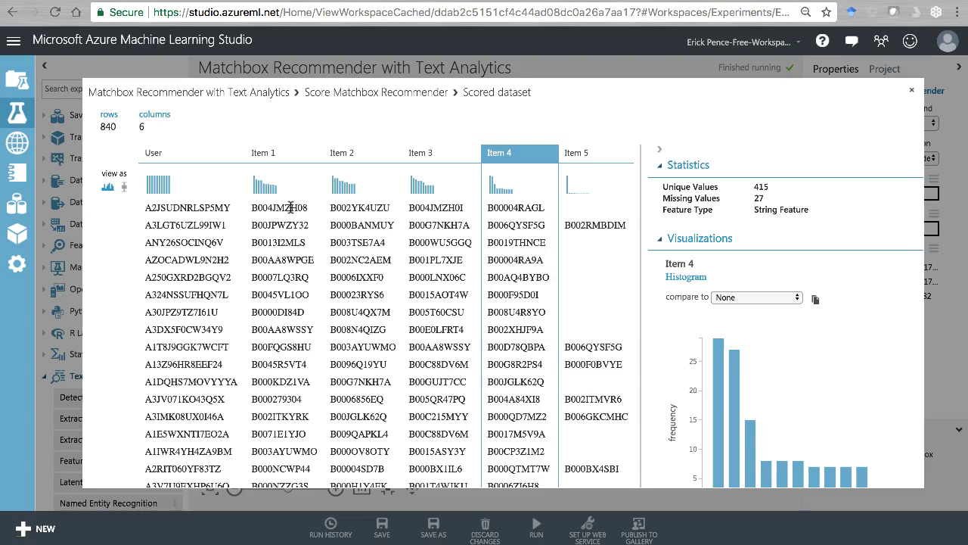
{"action": "left_click", "coordinate": [911, 90]}
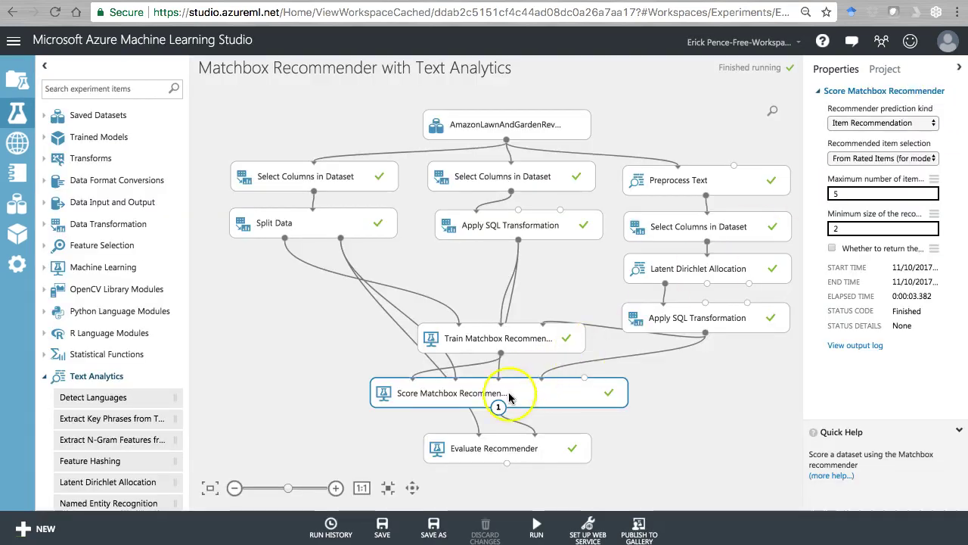